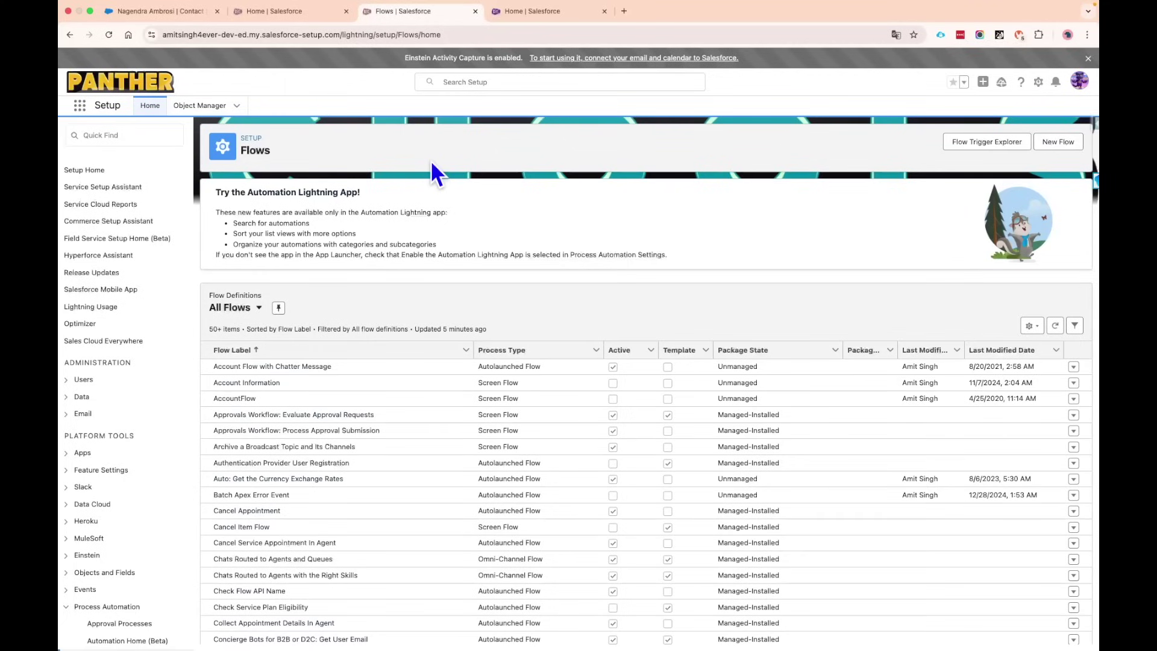
Step: Open the new automation window from the Automation app of the second org, view its categories, and close it
{"action": "left_click", "coordinate": [516, 12]}
{"action": "left_click_drag", "start_coordinate": [95, 85], "coordinate": [143, 82]}
{"action": "left_click", "coordinate": [1058, 127]}
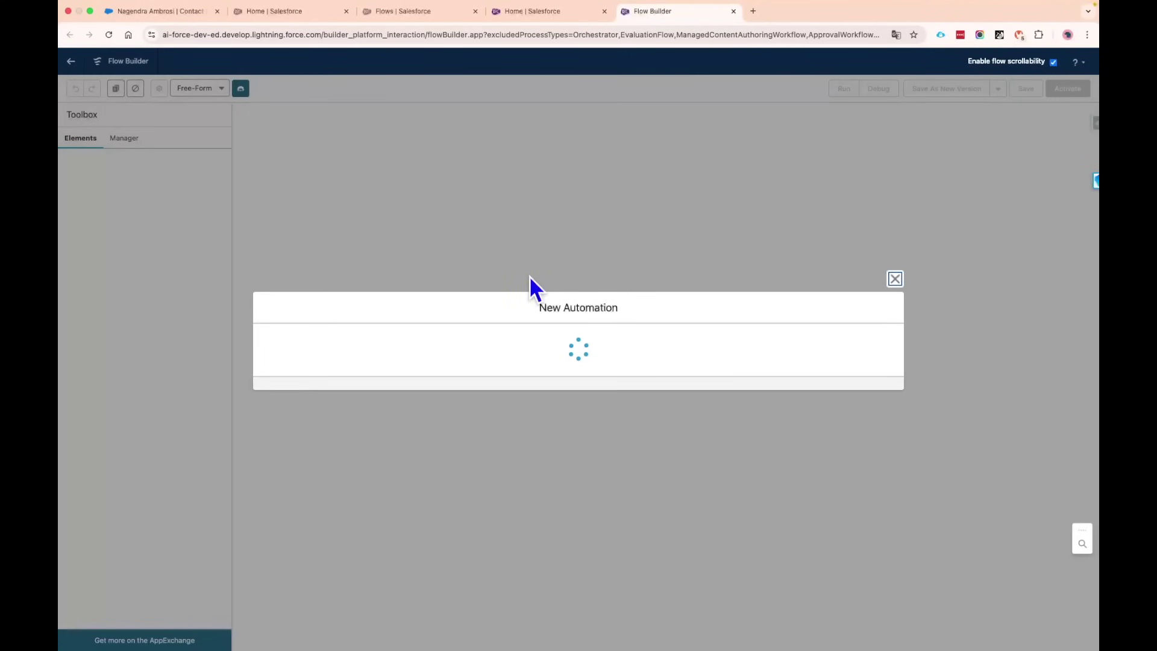
{"action": "left_click", "coordinate": [531, 19]}
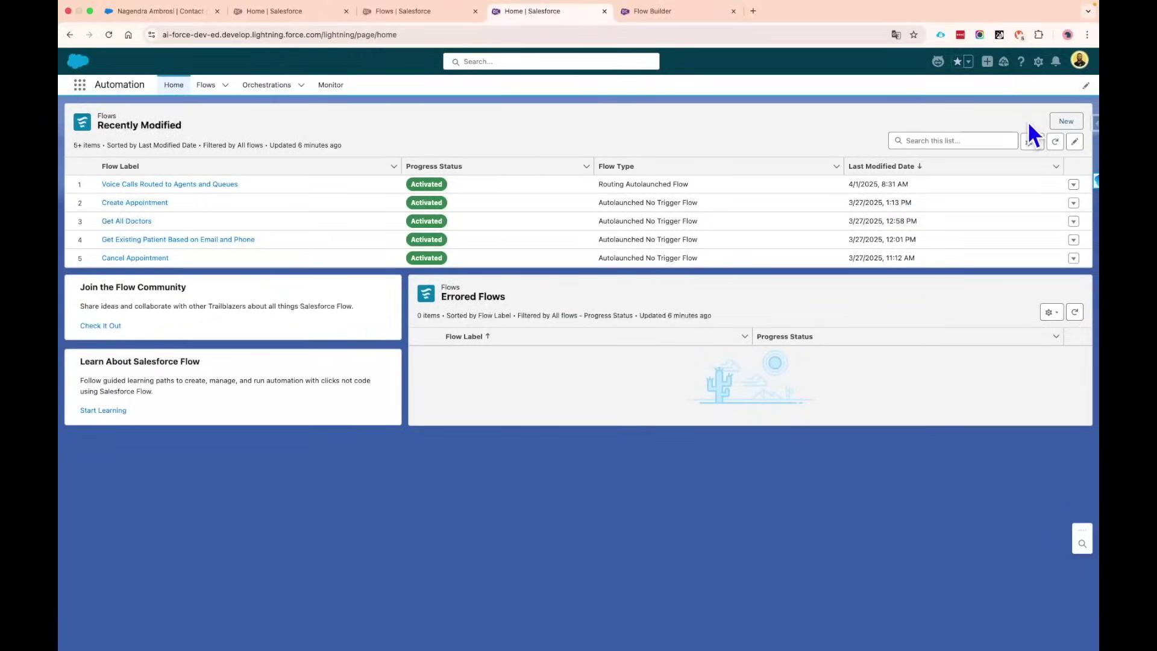
{"action": "left_click", "coordinate": [658, 14]}
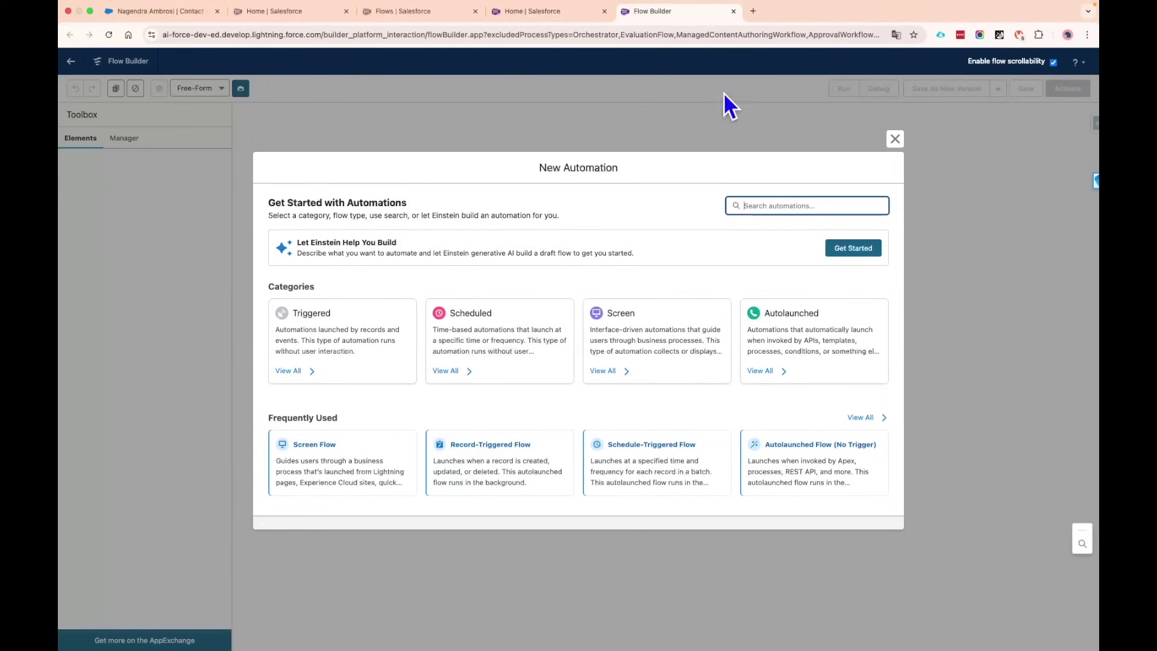
{"action": "left_click", "coordinate": [733, 11]}
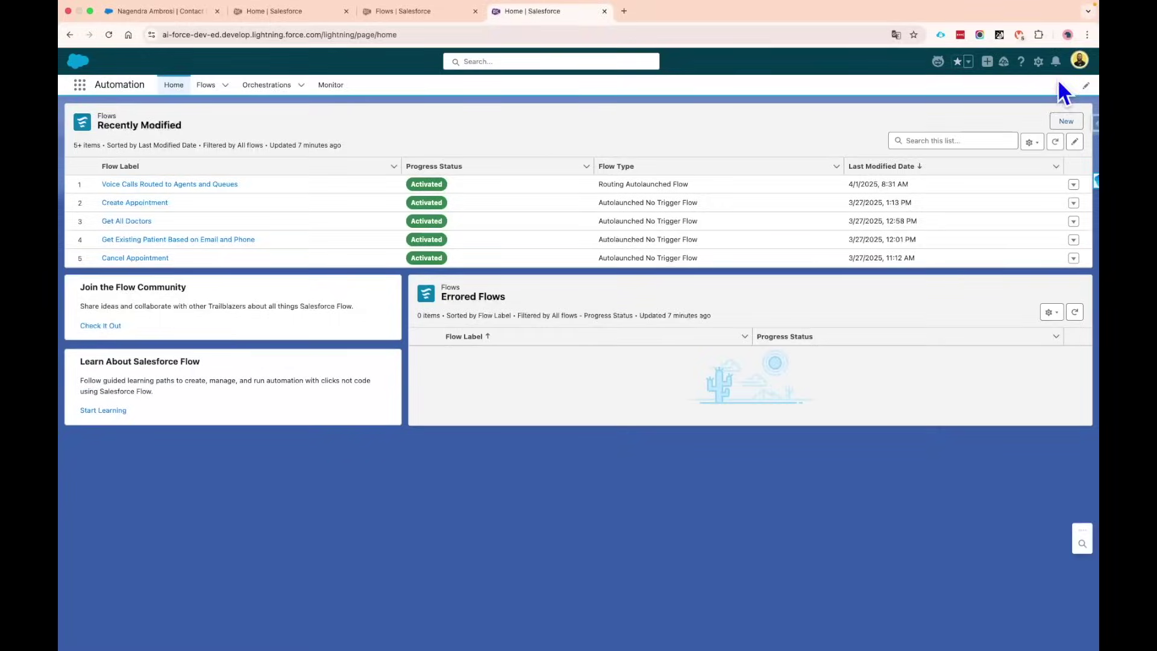
Step: Open Setup in the second org, look up "flows" in the setup tree, and dismiss the Experience Cloud SSO prompt
{"action": "left_click", "coordinate": [1038, 60]}
{"action": "left_click", "coordinate": [963, 103]}
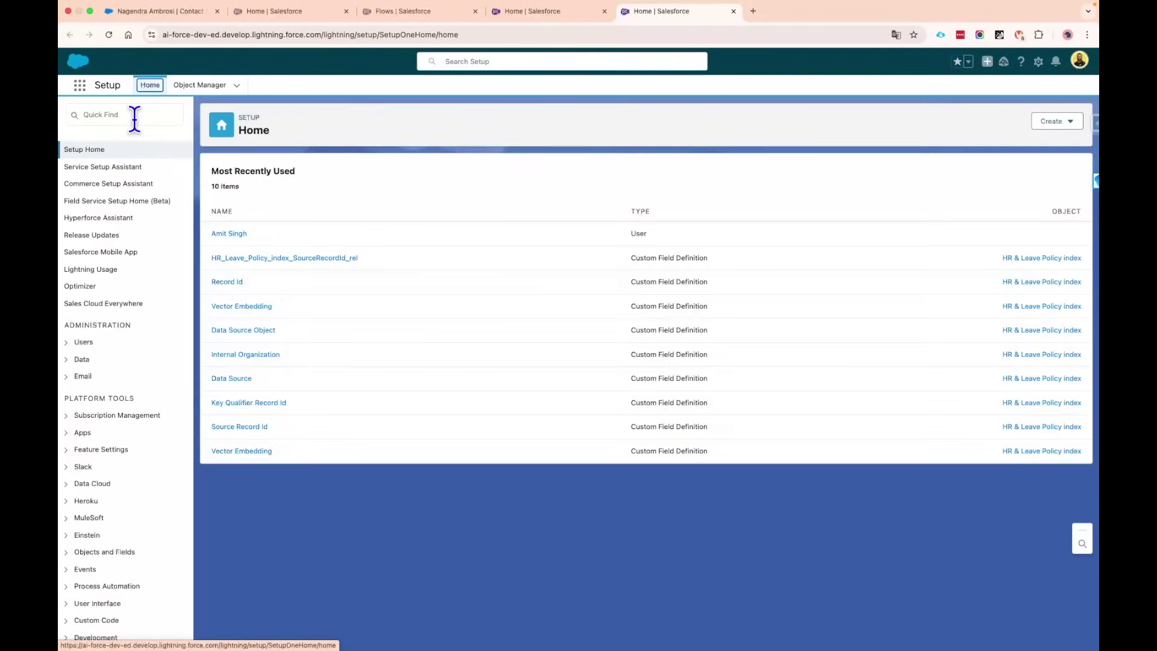
{"action": "left_click", "coordinate": [134, 114]}
{"action": "type", "text": "flows"}
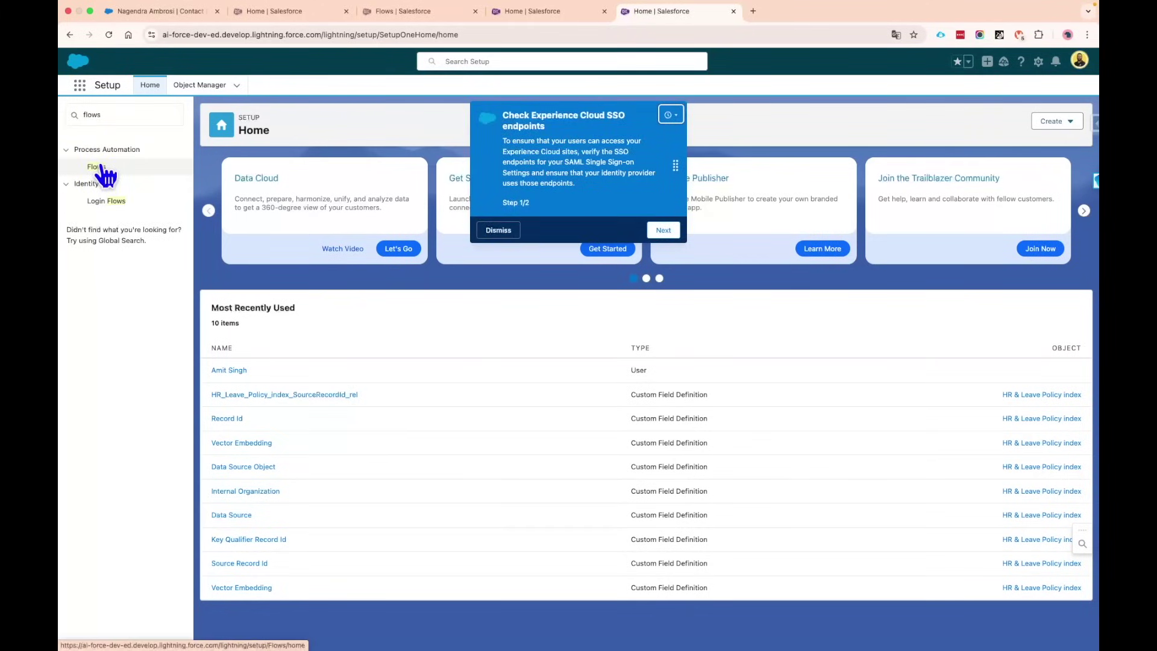
{"action": "left_click", "coordinate": [499, 231]}
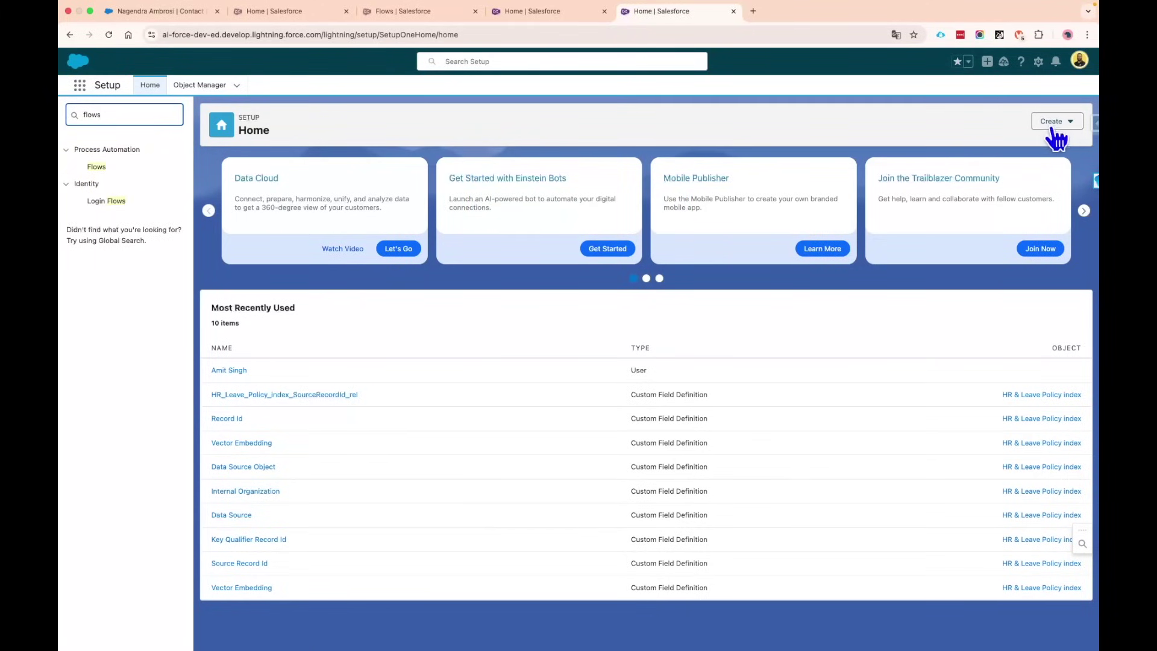
Step: Start a new flow from Setup Home in the second org, view the starting options, and close the window
{"action": "left_click", "coordinate": [1074, 123]}
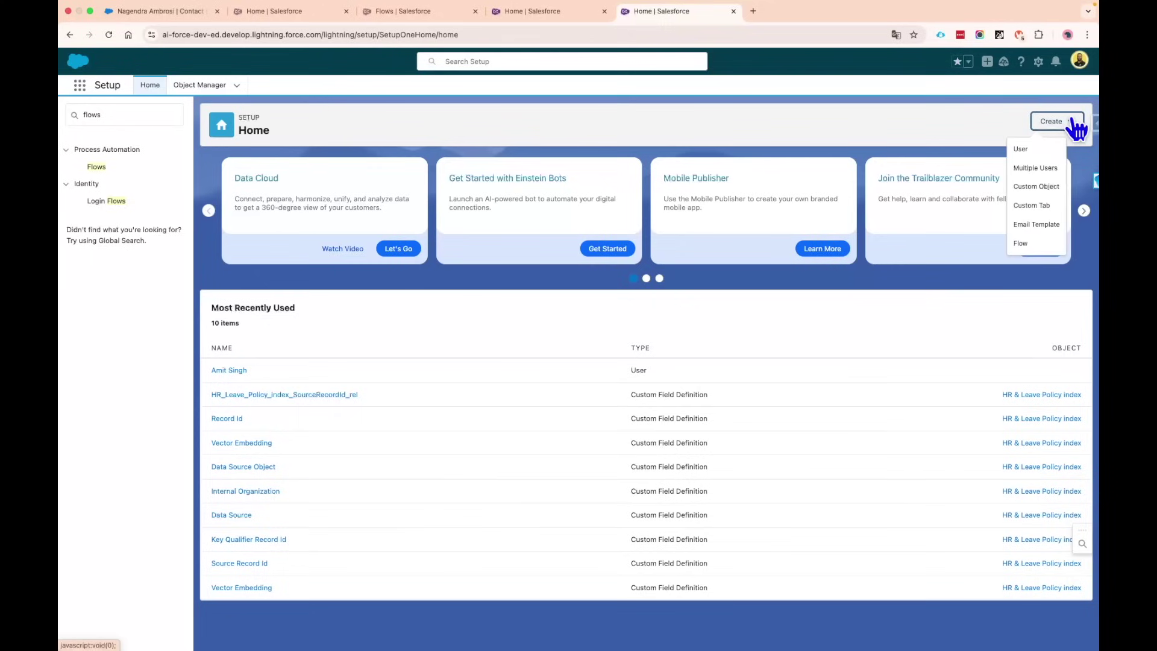
{"action": "left_click", "coordinate": [1031, 244]}
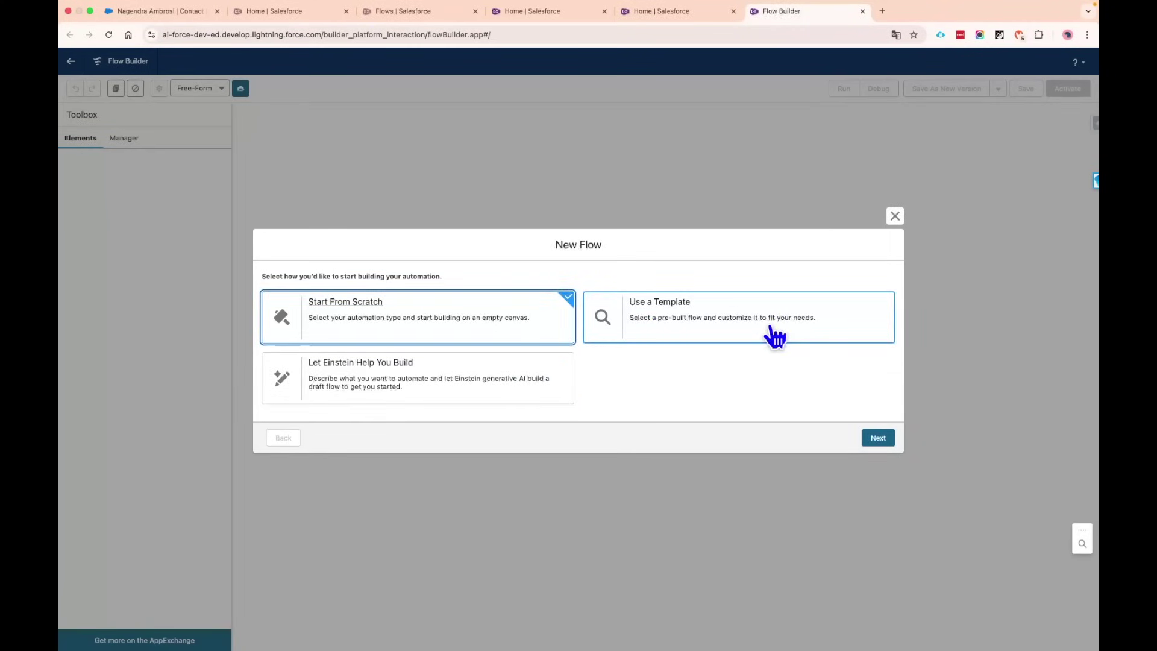
{"action": "left_click", "coordinate": [896, 216]}
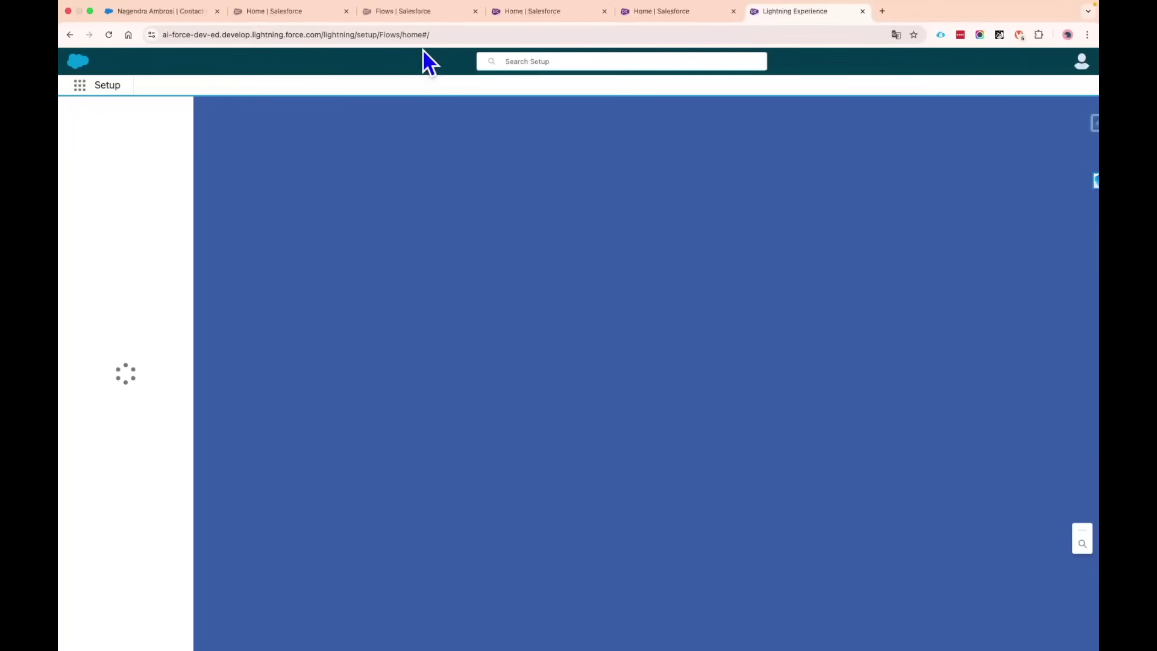
Step: Return to the first org's Setup Home and create a new flow of type Screen Flow from the Screen category
{"action": "left_click", "coordinate": [400, 14]}
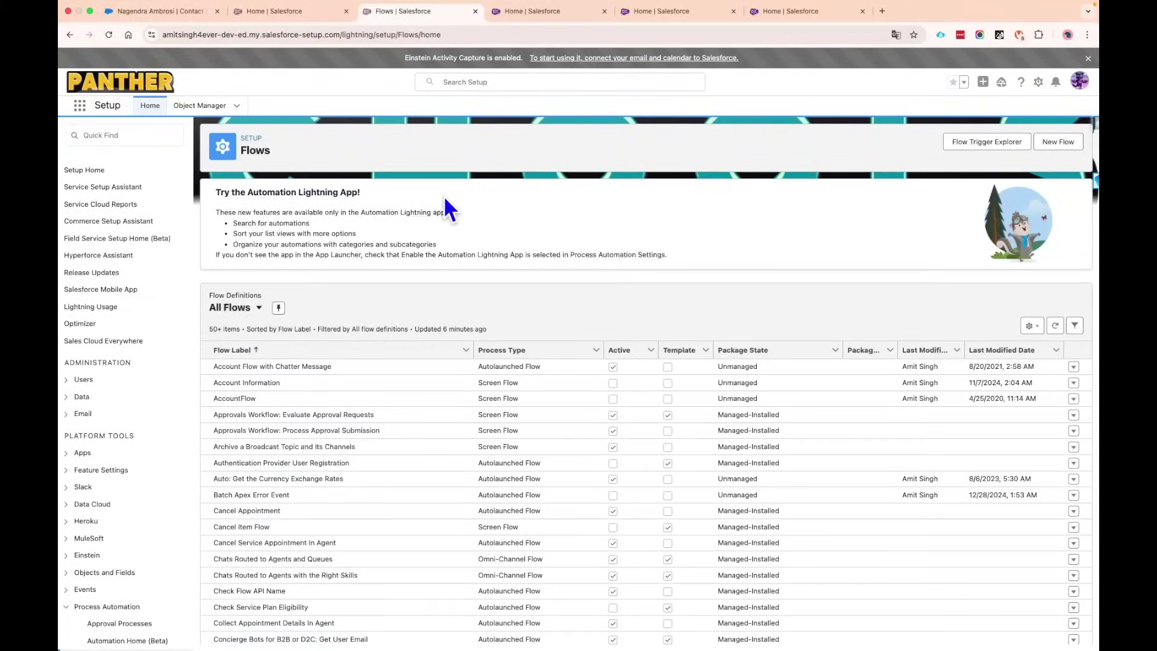
{"action": "left_click", "coordinate": [153, 109]}
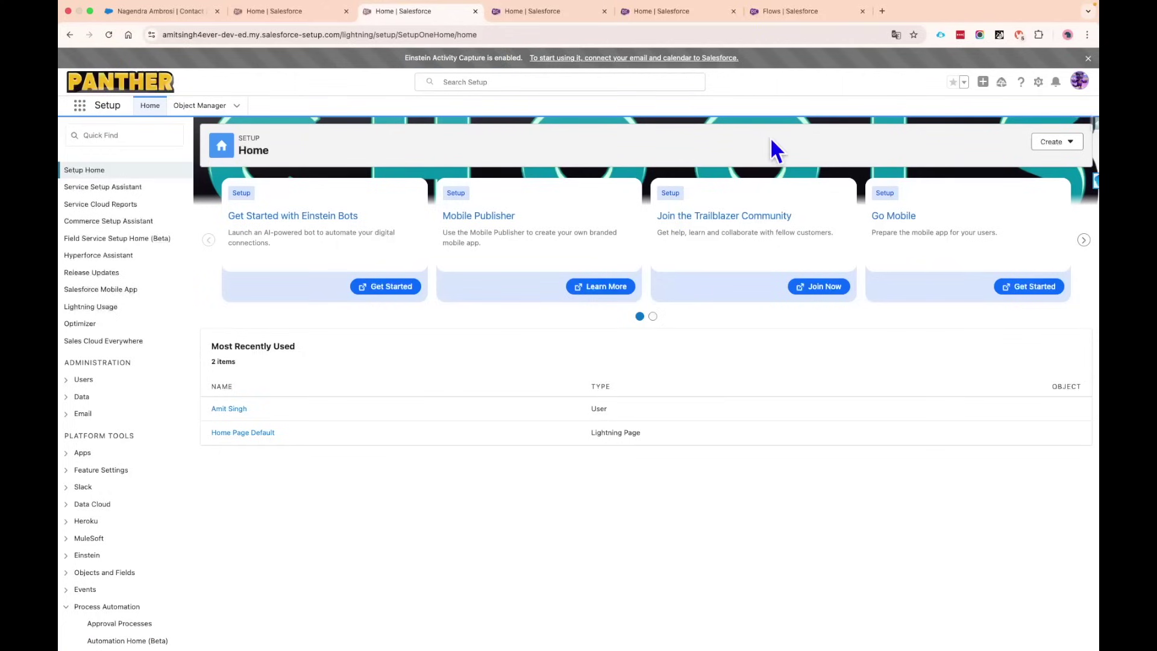
{"action": "left_click", "coordinate": [1068, 144]}
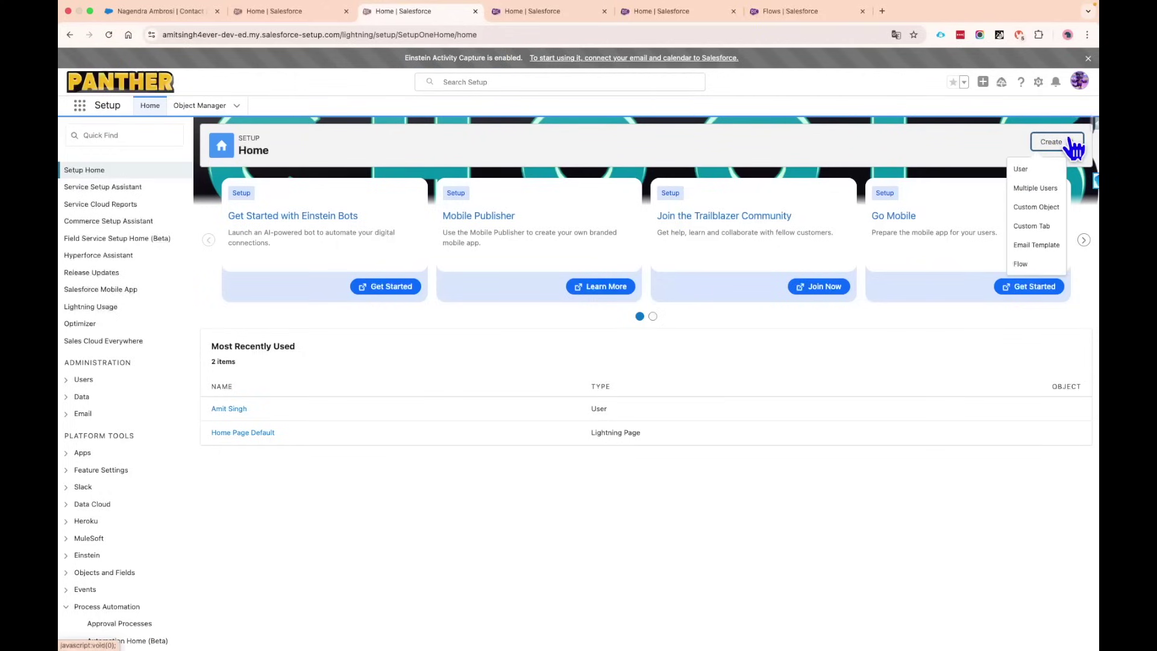
{"action": "key", "text": "Escape"}
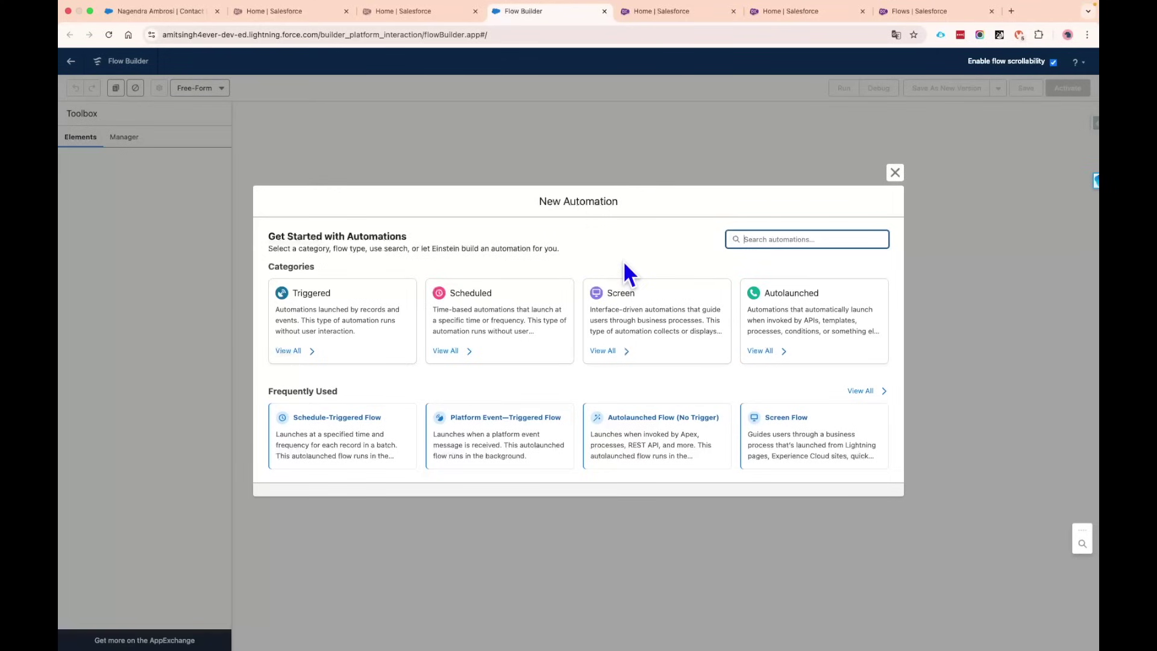
{"action": "left_click", "coordinate": [633, 320]}
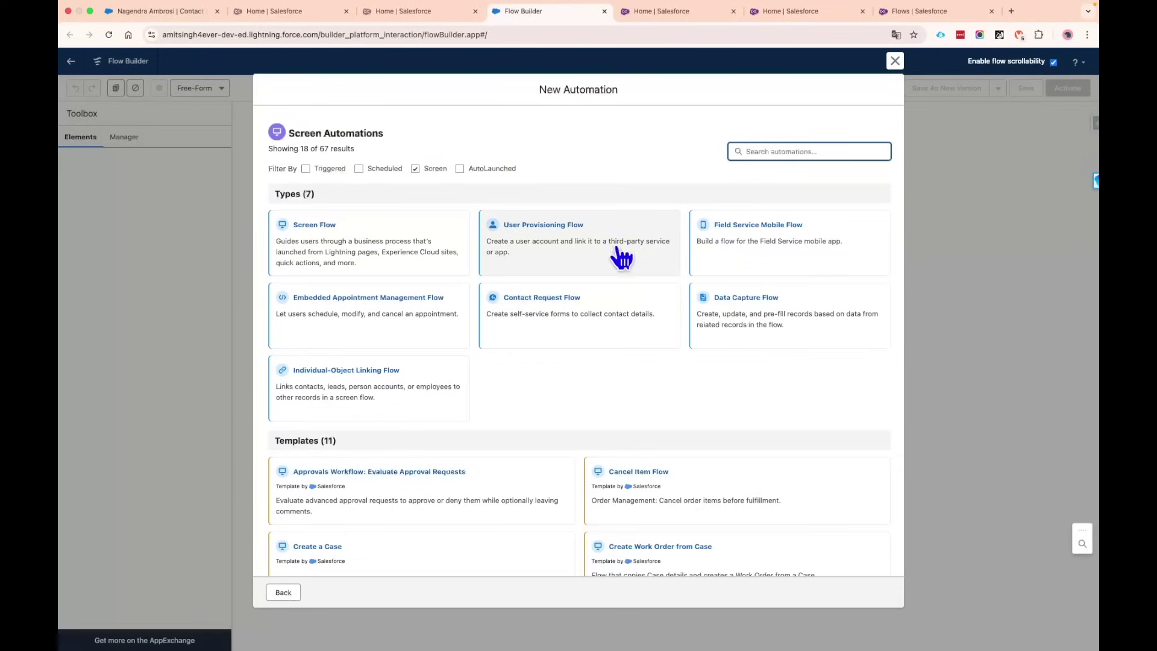
{"action": "left_click", "coordinate": [344, 238]}
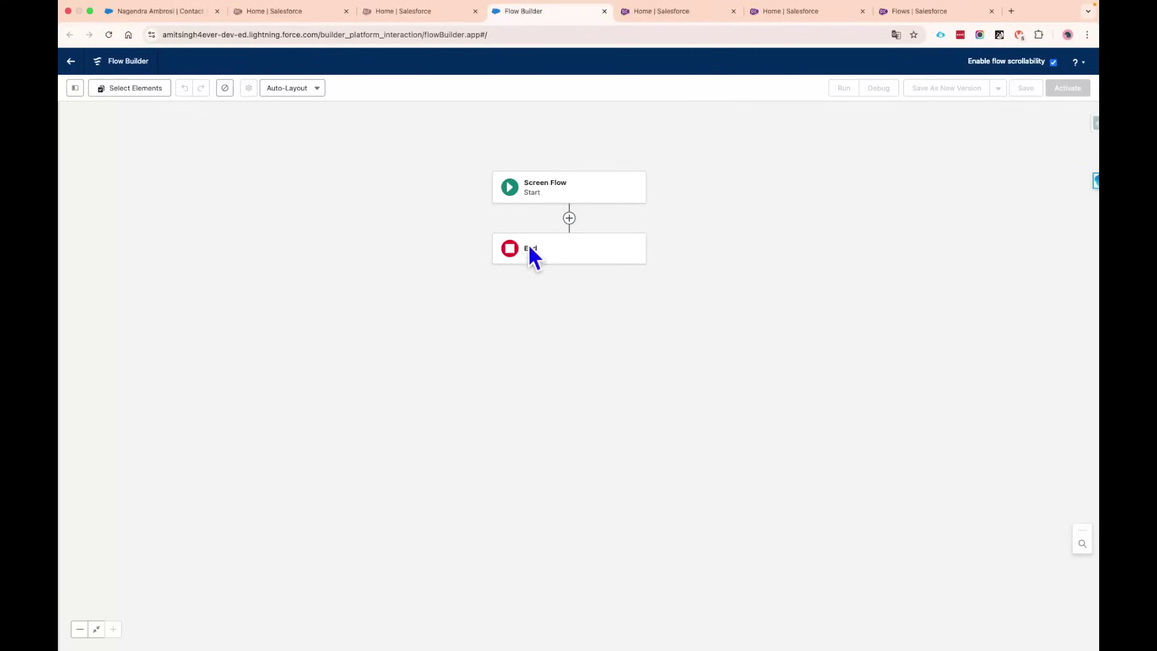
Step: Create a Screen Flow from scratch on the Flows page of the second org
{"action": "left_click", "coordinate": [897, 13]}
{"action": "left_click", "coordinate": [1073, 120]}
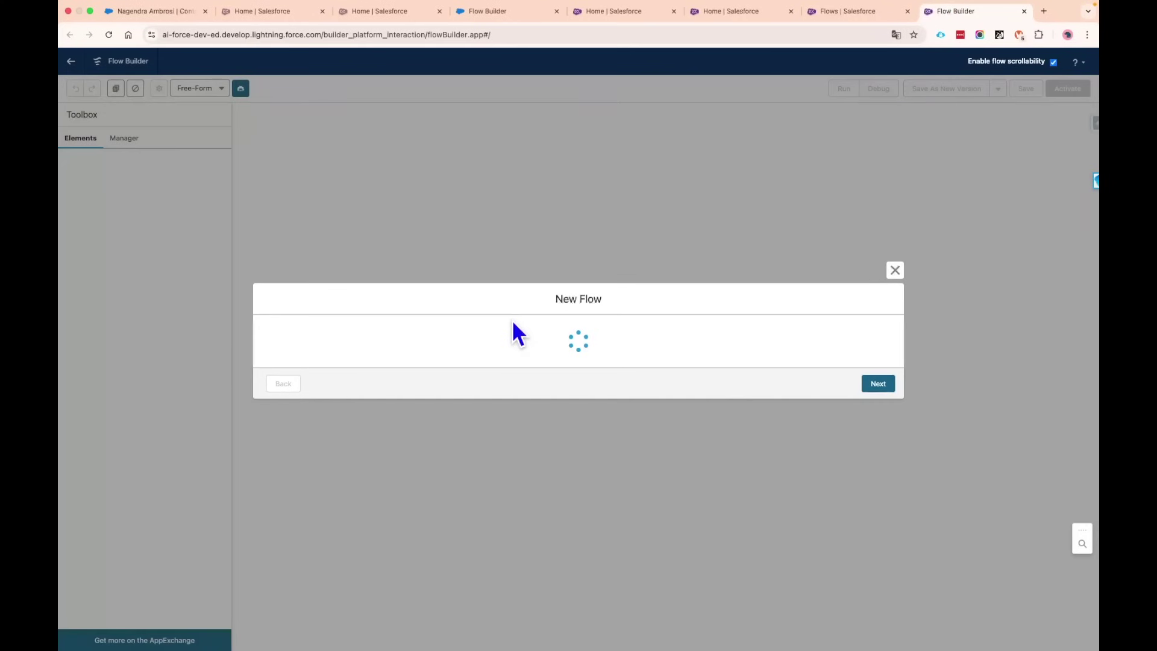
{"action": "left_click", "coordinate": [891, 439]}
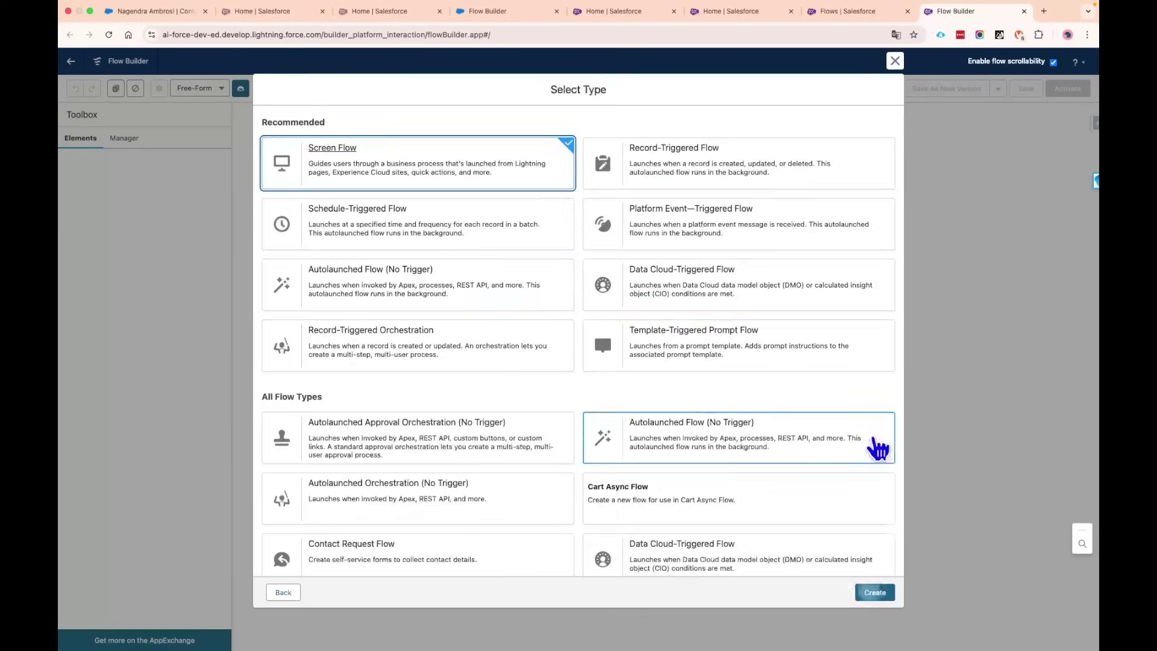
{"action": "left_click", "coordinate": [875, 597]}
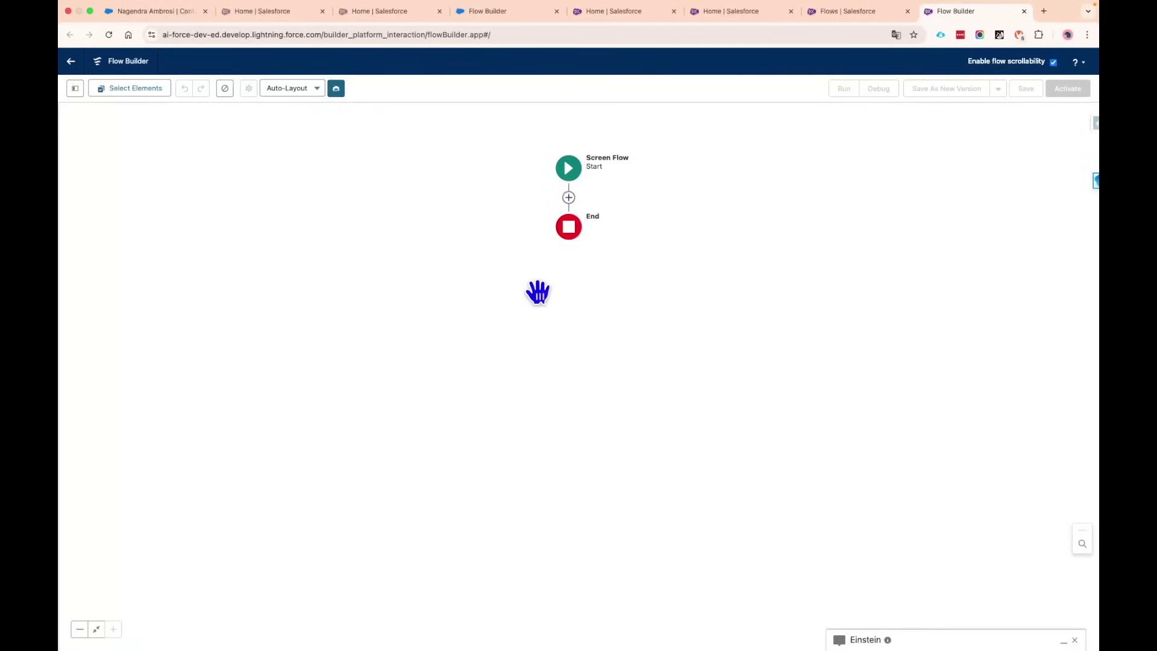
Step: Add a Screen element to the first org's screen flow and label it "Create Contact Screen"
{"action": "left_click", "coordinate": [519, 12]}
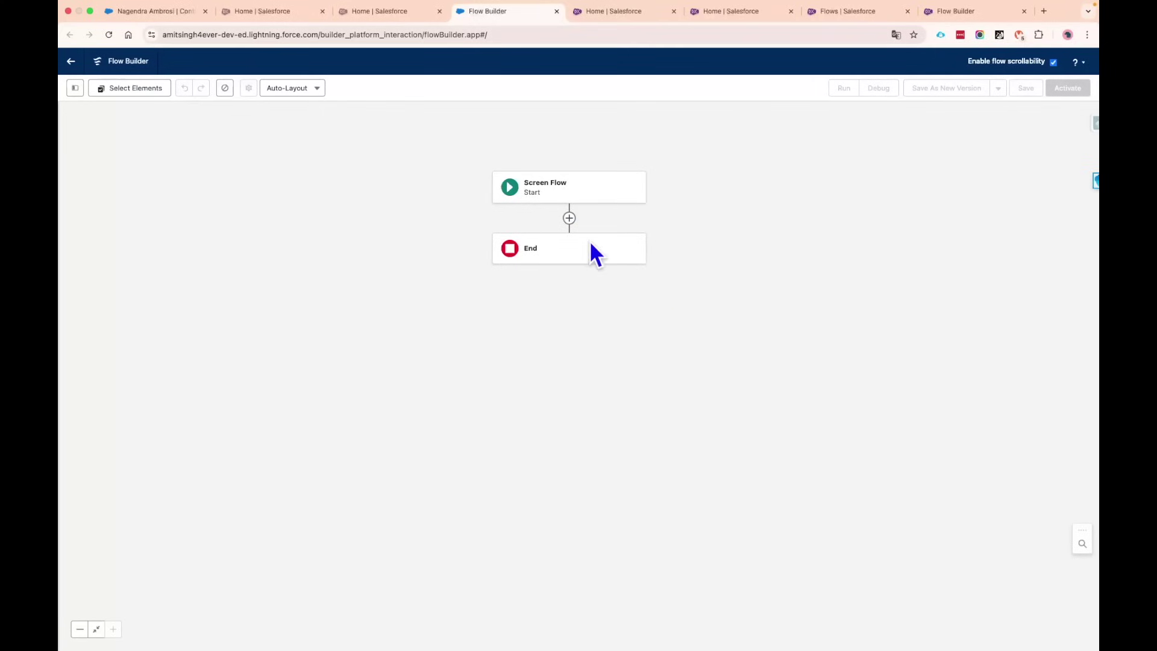
{"action": "left_click", "coordinate": [569, 218]}
{"action": "left_click", "coordinate": [545, 305]}
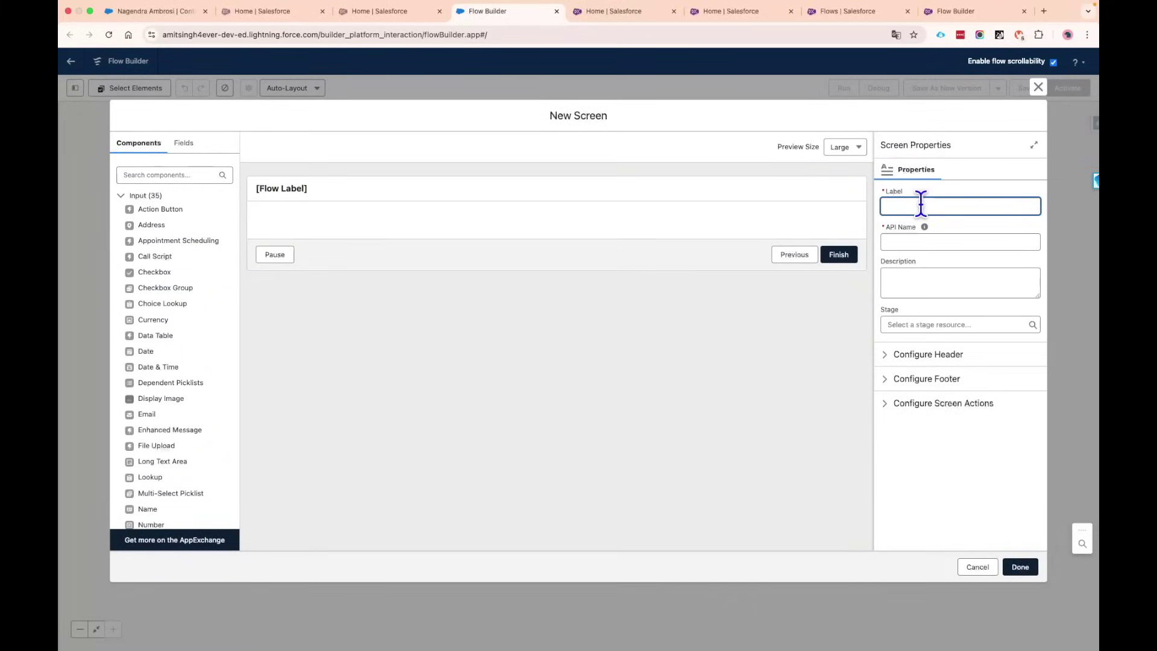
{"action": "type", "text": "Create Contact Screen"}
{"action": "left_click", "coordinate": [924, 227]}
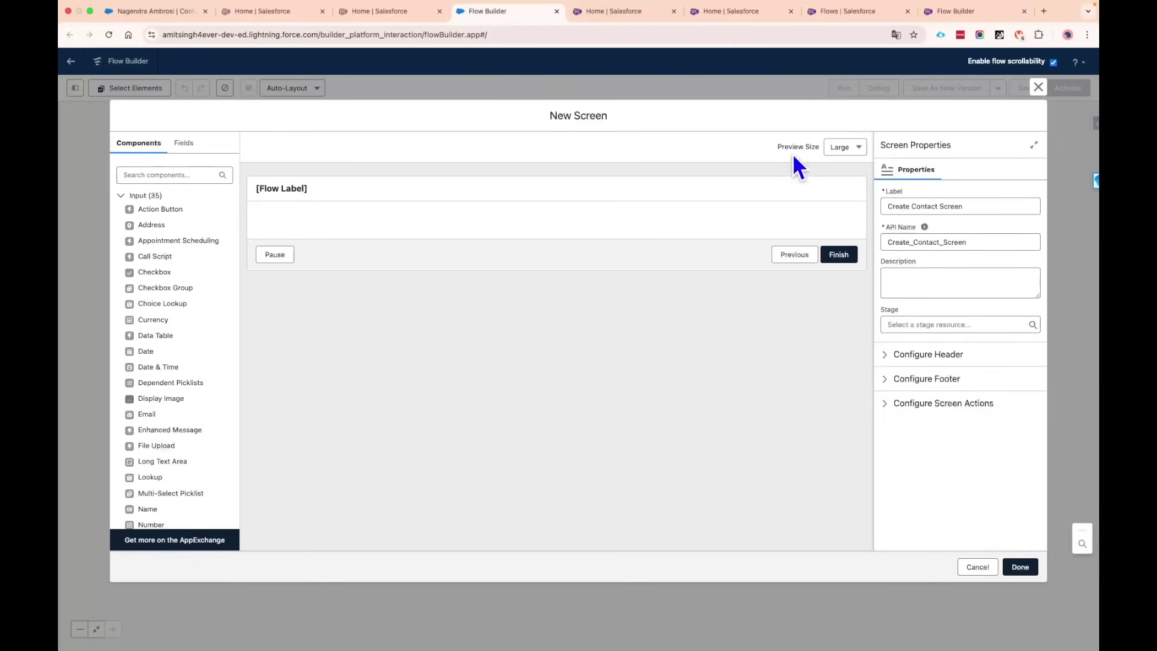
Step: Preview the new screen at Medium and Small sizes, then return the preview size to Large
{"action": "left_click_drag", "start_coordinate": [773, 151], "coordinate": [822, 150]}
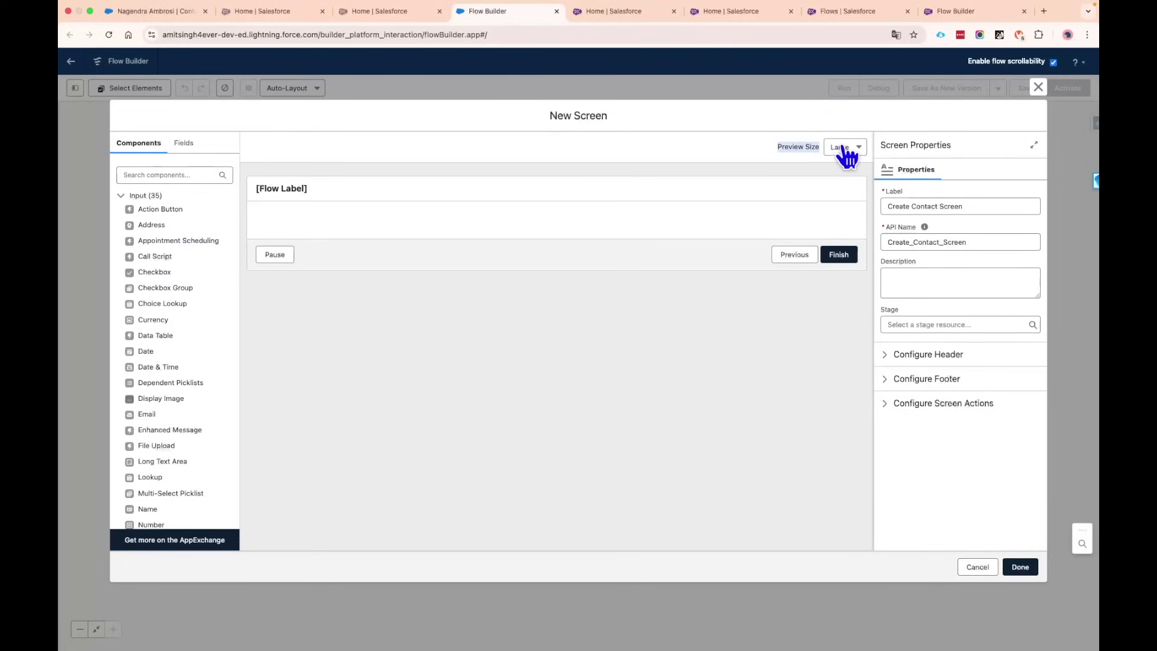
{"action": "left_click", "coordinate": [851, 148]}
{"action": "left_click", "coordinate": [843, 220]}
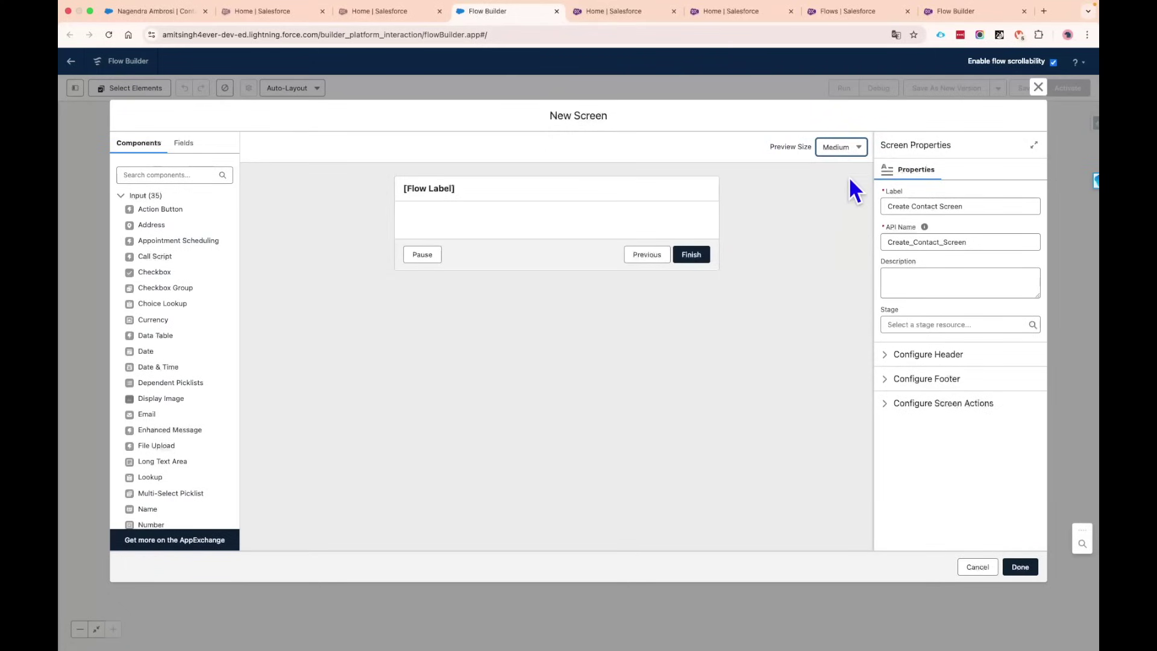
{"action": "left_click", "coordinate": [847, 147]}
{"action": "left_click", "coordinate": [841, 247]}
{"action": "left_click", "coordinate": [815, 184]}
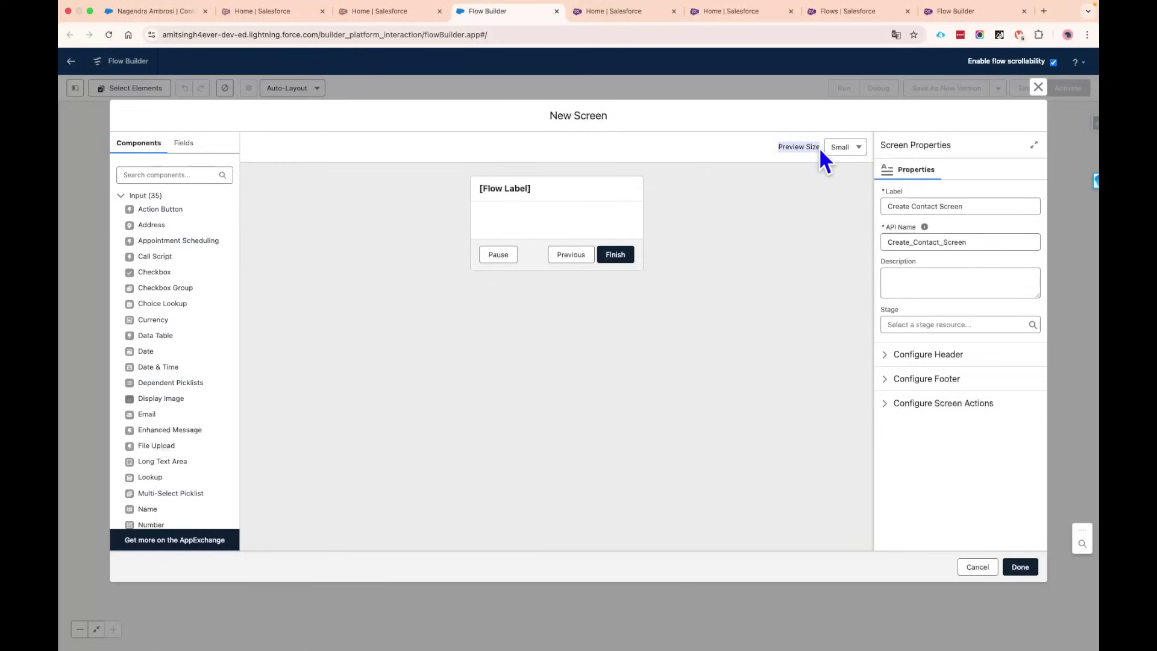
{"action": "left_click", "coordinate": [804, 224]}
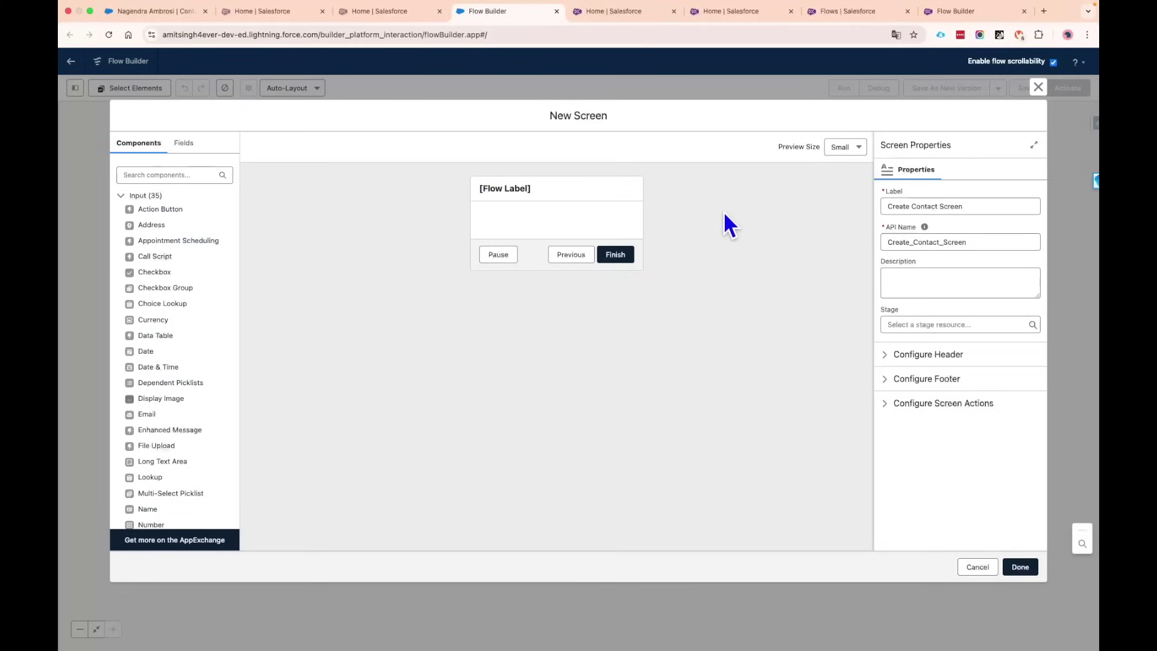
{"action": "left_click", "coordinate": [845, 147]}
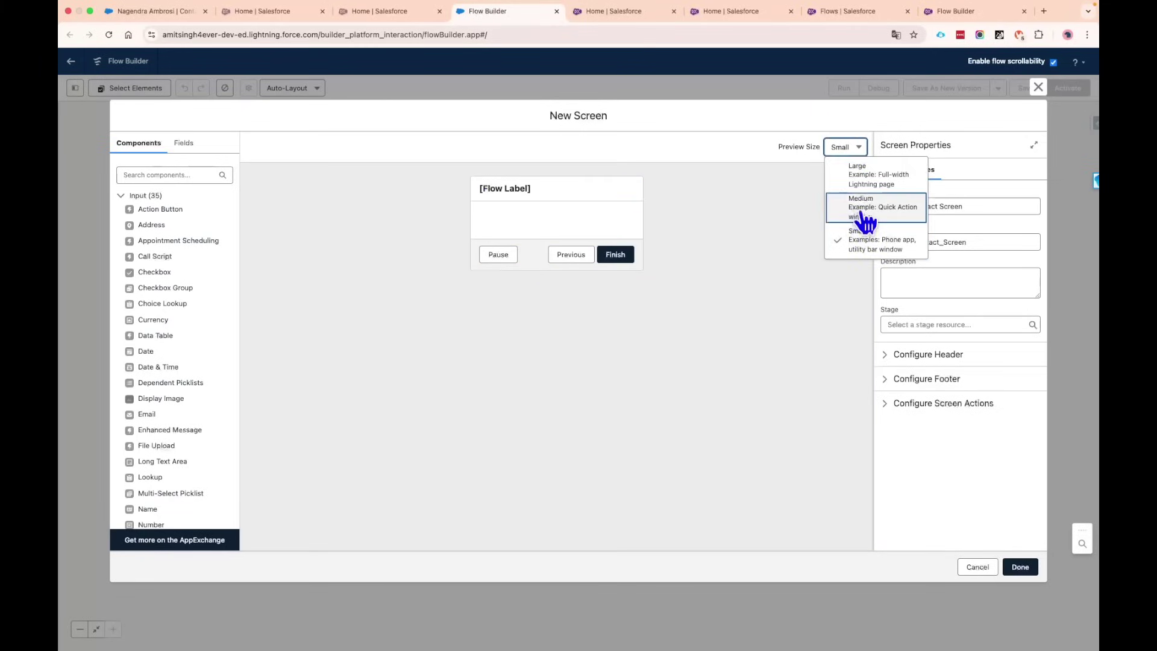
{"action": "left_click", "coordinate": [859, 220]}
{"action": "left_click", "coordinate": [844, 153]}
{"action": "left_click", "coordinate": [835, 163]}
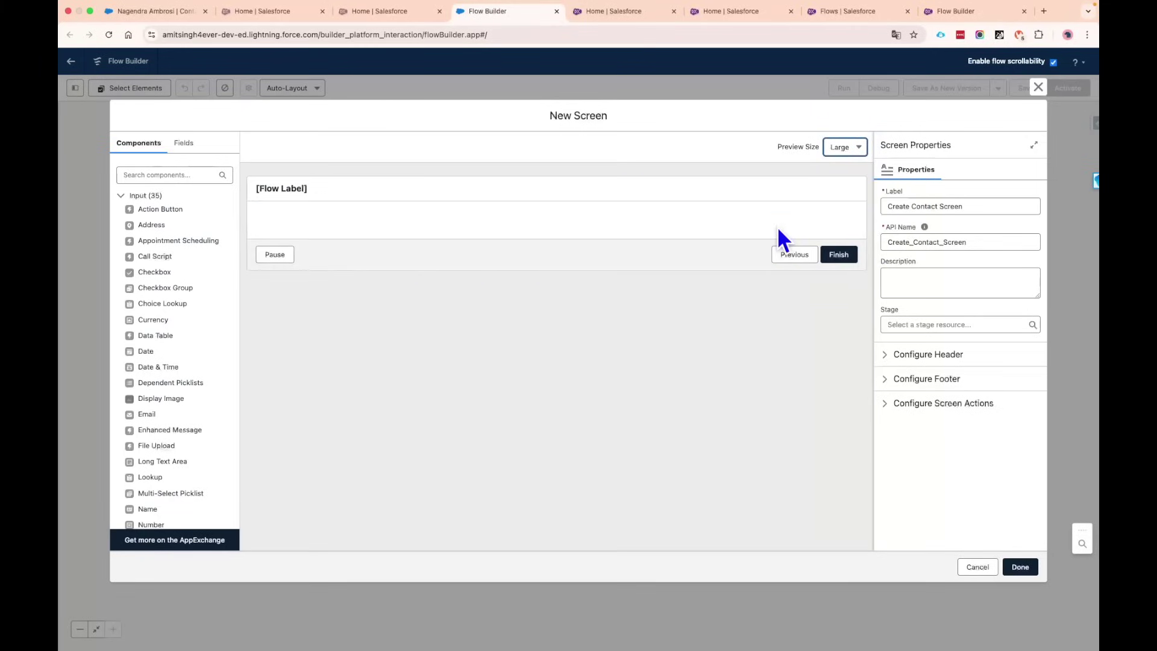
{"action": "left_click", "coordinate": [784, 308]}
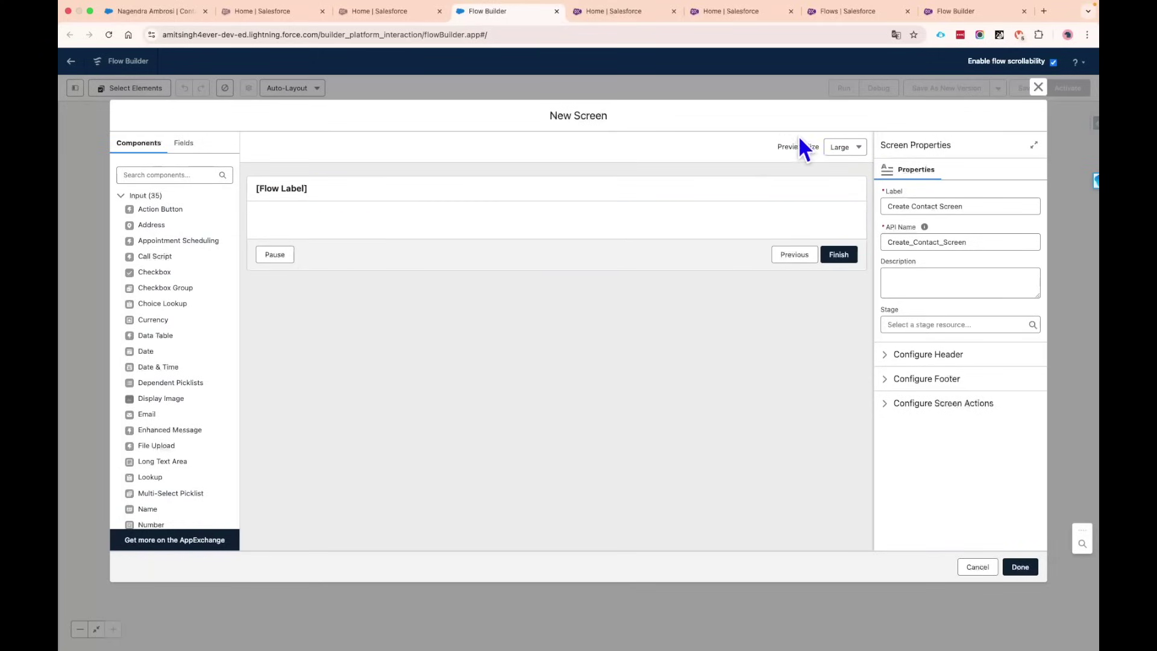
Step: Find the Visual Picker component with "vis", add it to the screen, and label it "Select Teck Stack"
{"action": "left_click", "coordinate": [178, 174]}
{"action": "type", "text": "vis"}
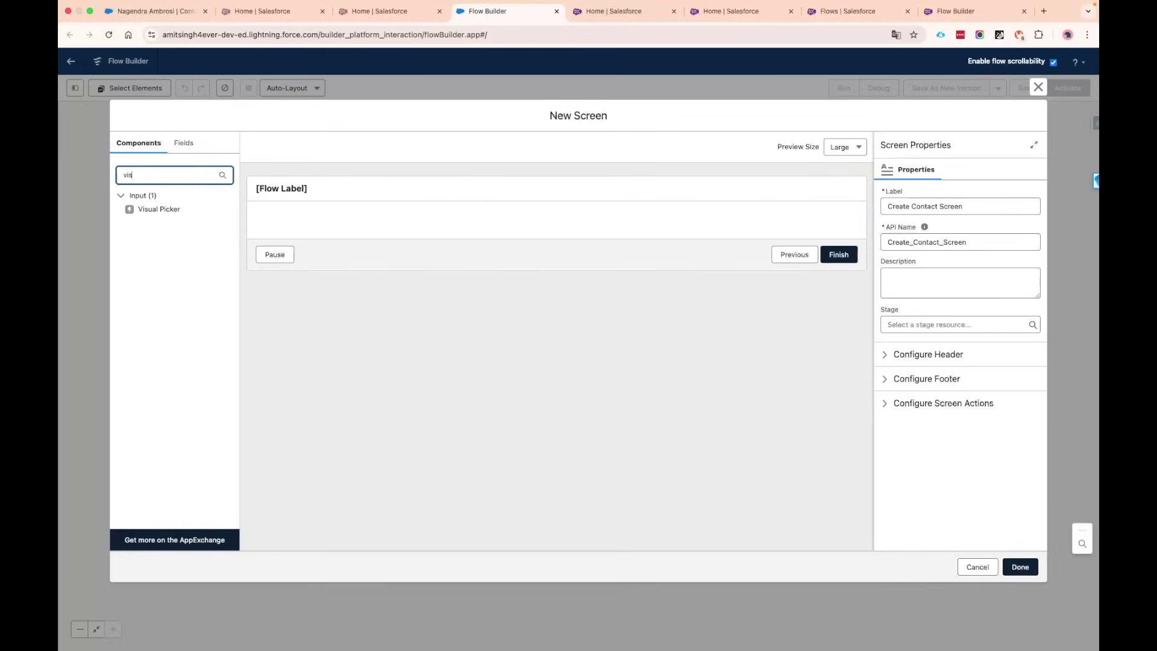
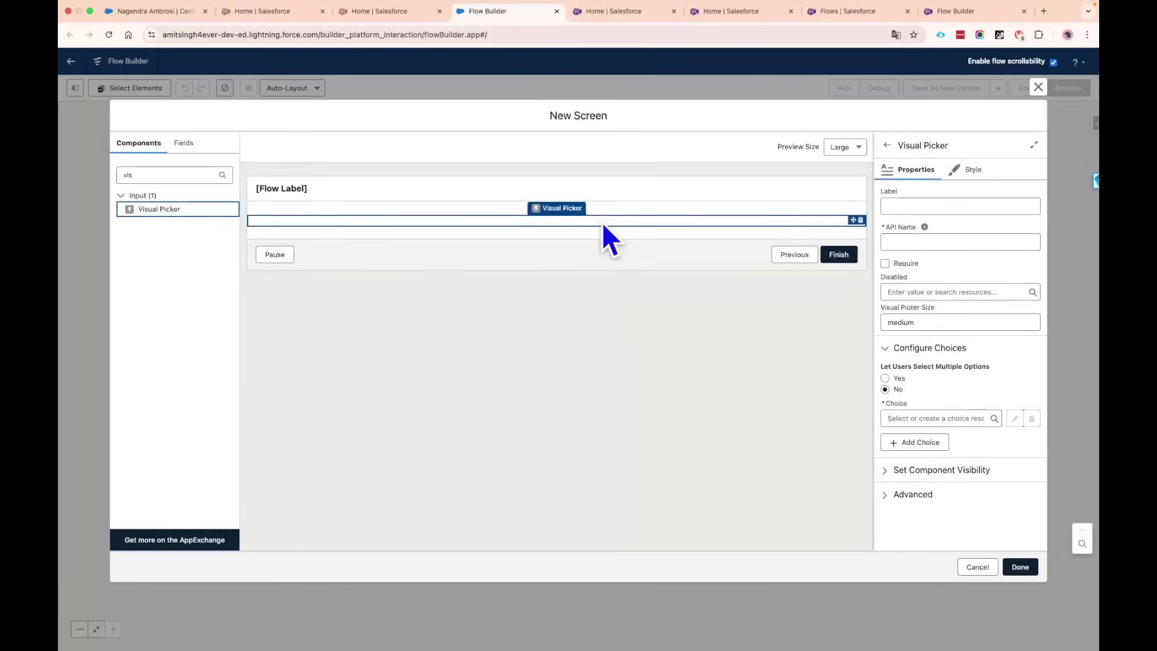
{"action": "left_click", "coordinate": [928, 206]}
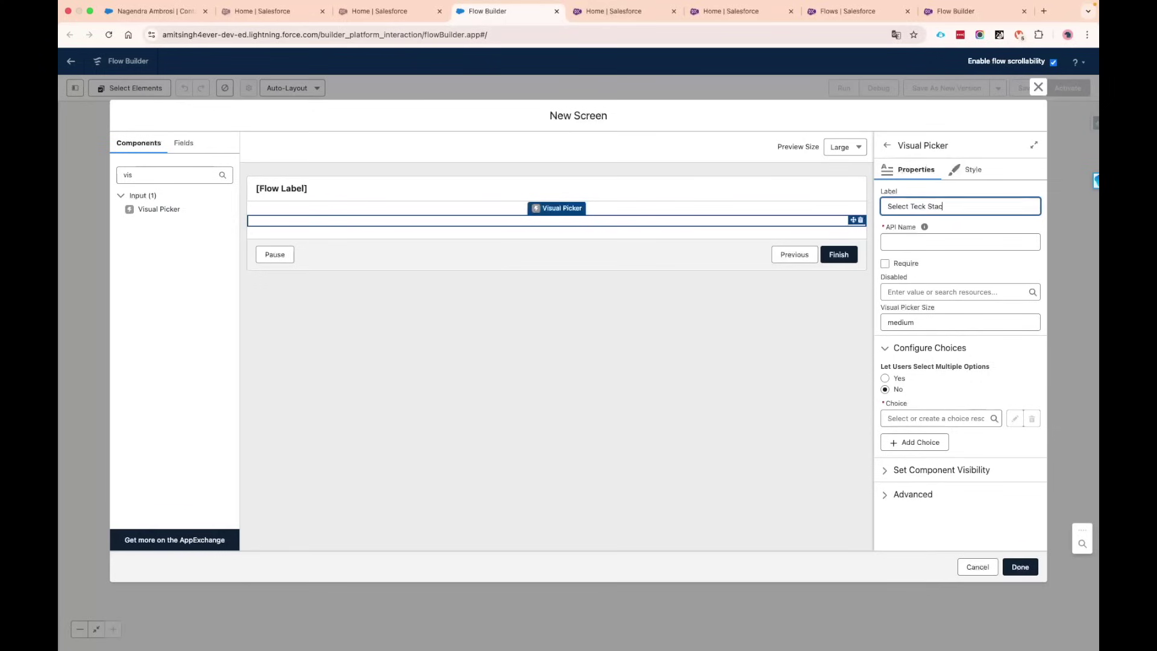
{"action": "left_click", "coordinate": [917, 191]}
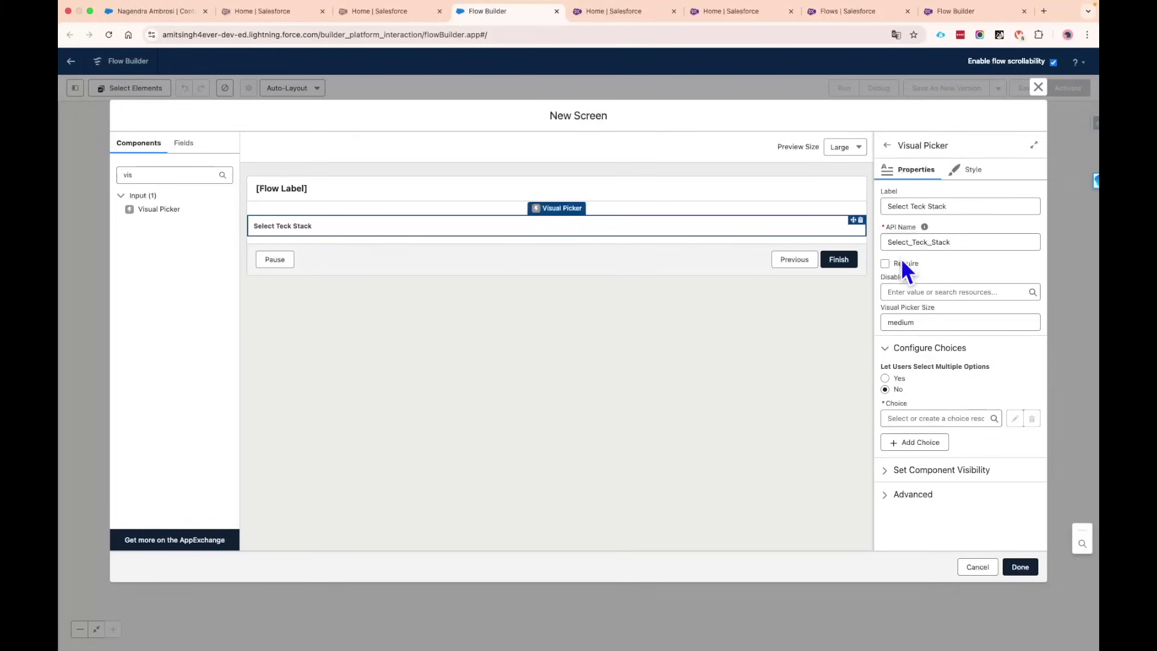
Step: Make the Visual Picker required and start a new choice resource of type Choice with API name "Salesforce Admin"
{"action": "left_click", "coordinate": [936, 418]}
{"action": "left_click", "coordinate": [936, 441]}
{"action": "left_click", "coordinate": [446, 309]}
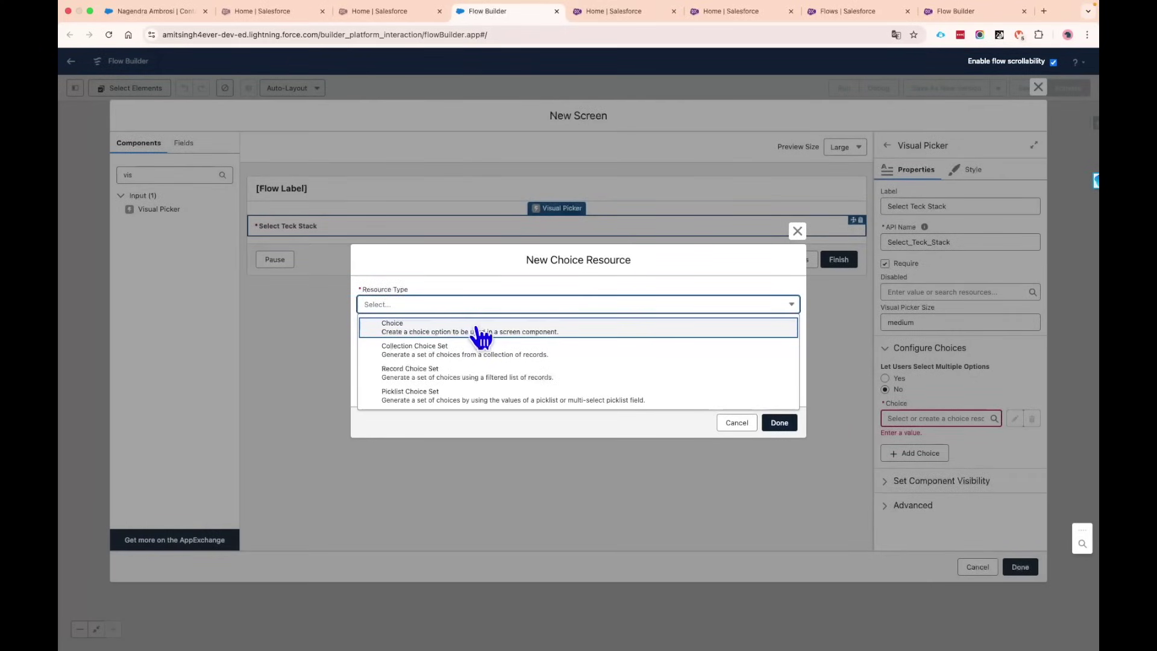
{"action": "left_click", "coordinate": [475, 328]}
{"action": "left_click", "coordinate": [413, 212]}
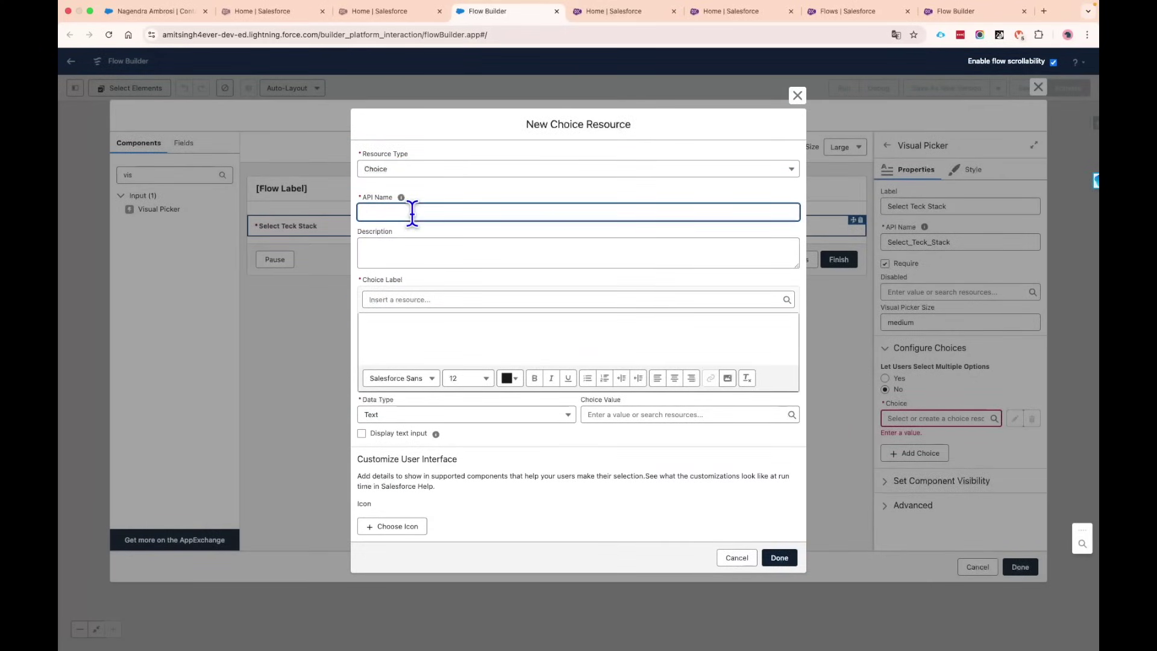
{"action": "type", "text": "Salesforce Admin"}
{"action": "key", "text": "ctrl+a"}
{"action": "key", "text": "ctrl+c"}
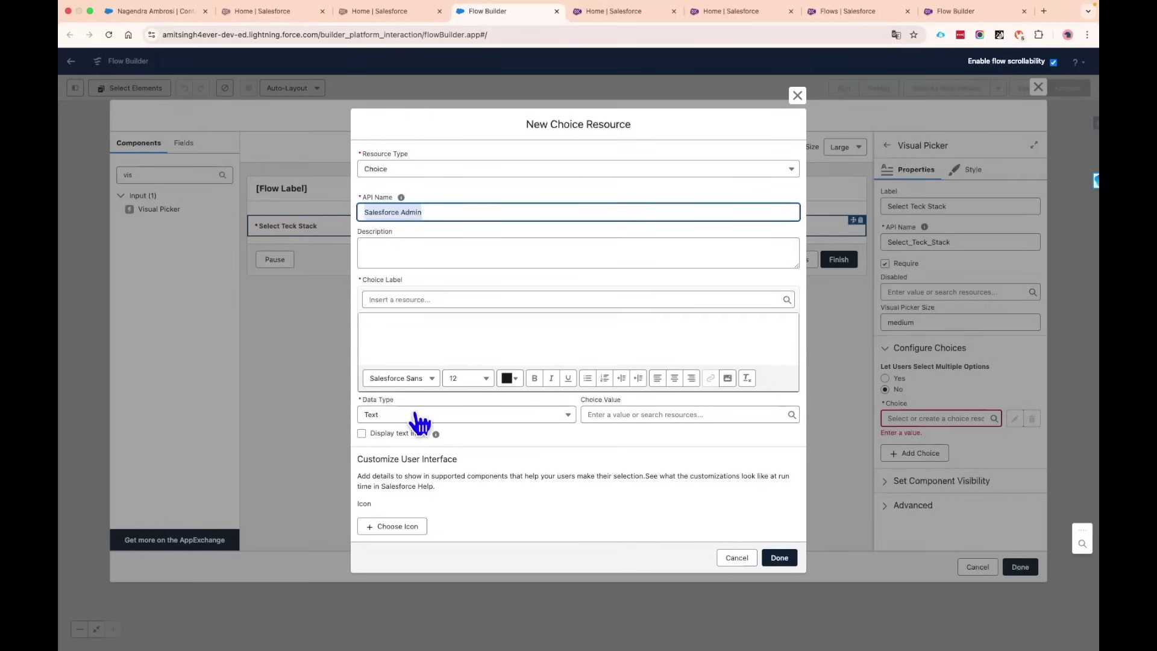
Step: Set the new choice's value and label to "Salesforce Admin", leave the description empty, and save the choice
{"action": "left_click", "coordinate": [642, 415]}
{"action": "key", "text": "ctrl+v"}
{"action": "left_click", "coordinate": [407, 335]}
{"action": "key", "text": "ctrl+v"}
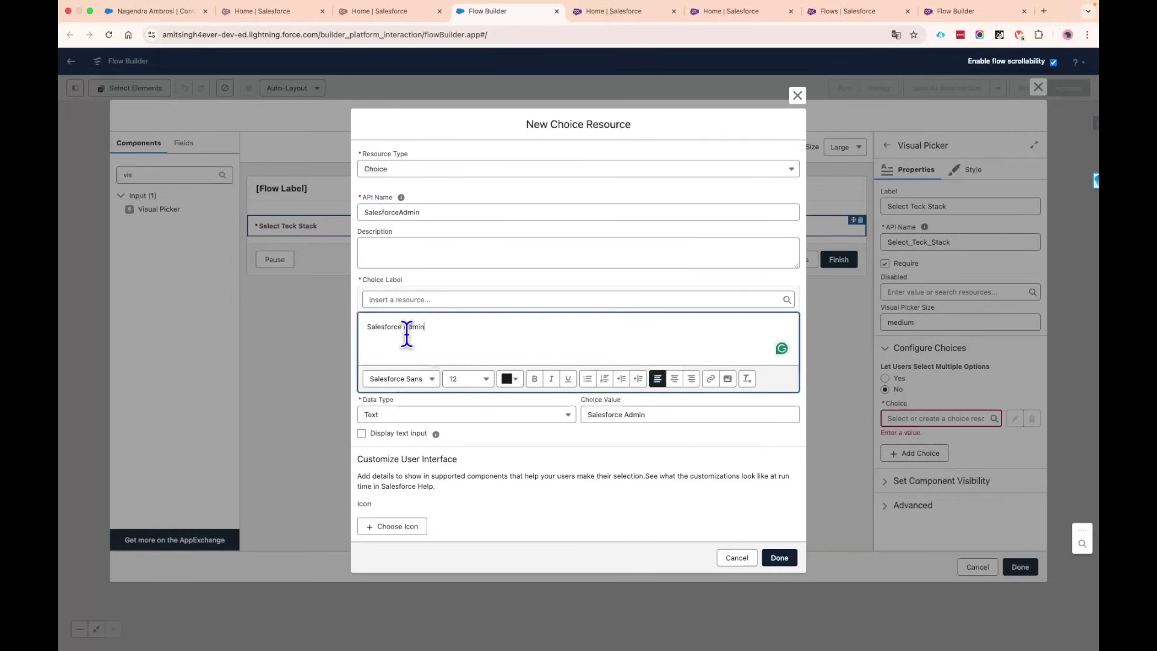
{"action": "left_click", "coordinate": [433, 253]}
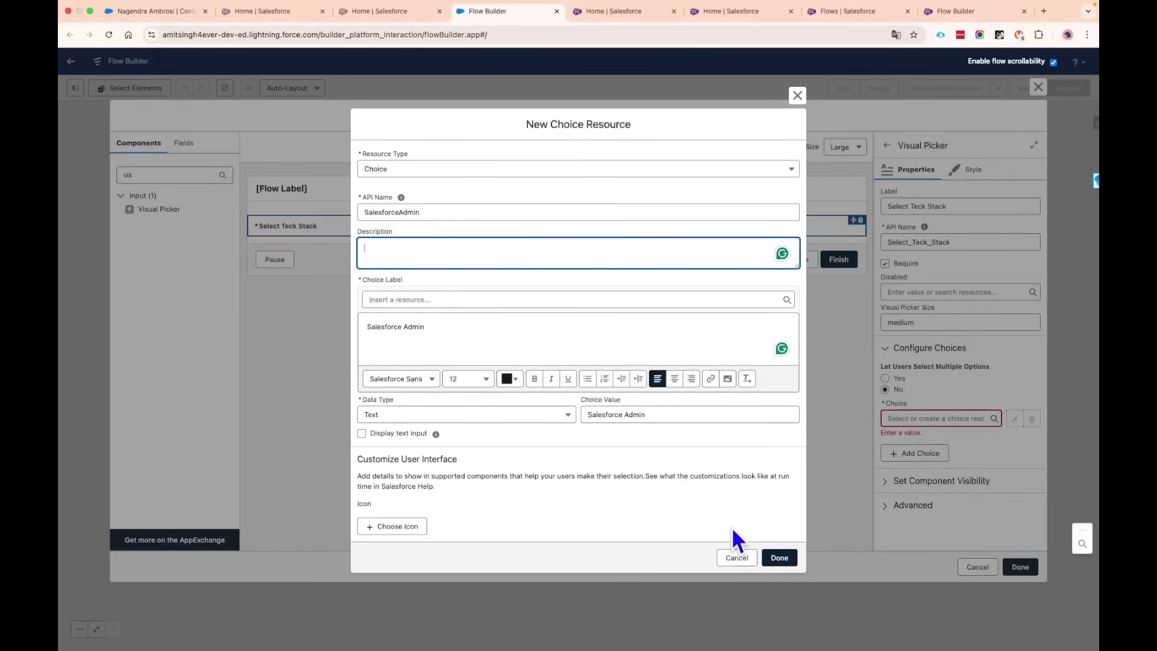
{"action": "left_click", "coordinate": [779, 557]}
Step: Add a second choice to the picker as a new Choice resource with API name "Salesforce Development"
{"action": "left_click", "coordinate": [917, 443]}
{"action": "left_click", "coordinate": [913, 453]}
{"action": "left_click", "coordinate": [917, 480]}
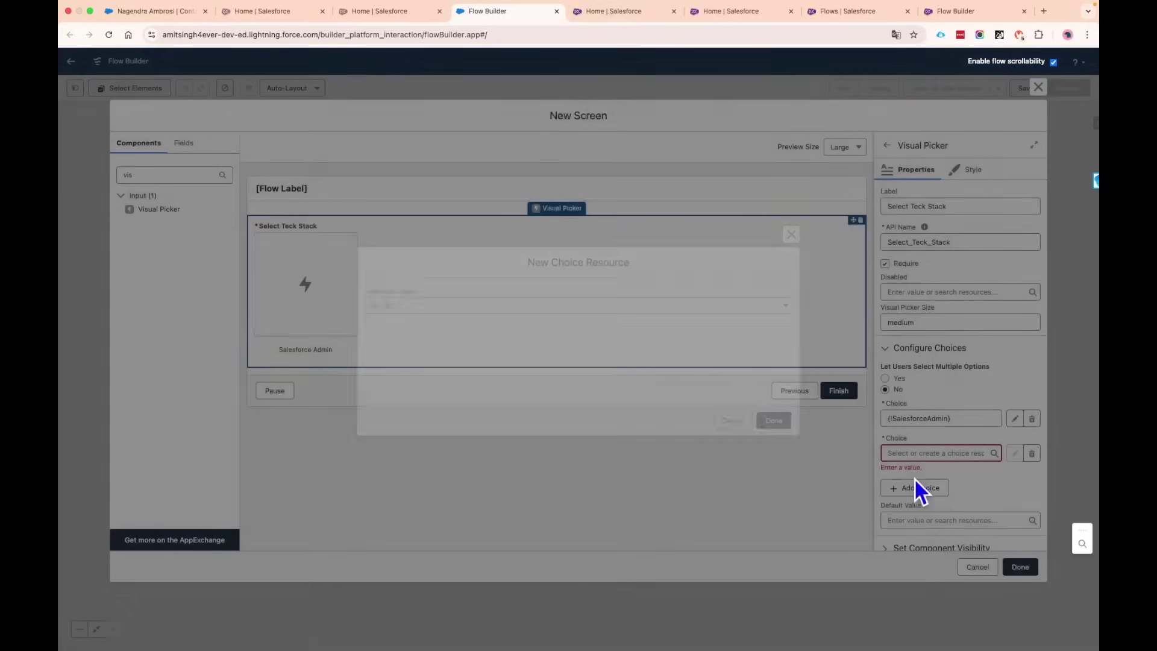
{"action": "left_click", "coordinate": [491, 304]}
{"action": "left_click", "coordinate": [435, 331]}
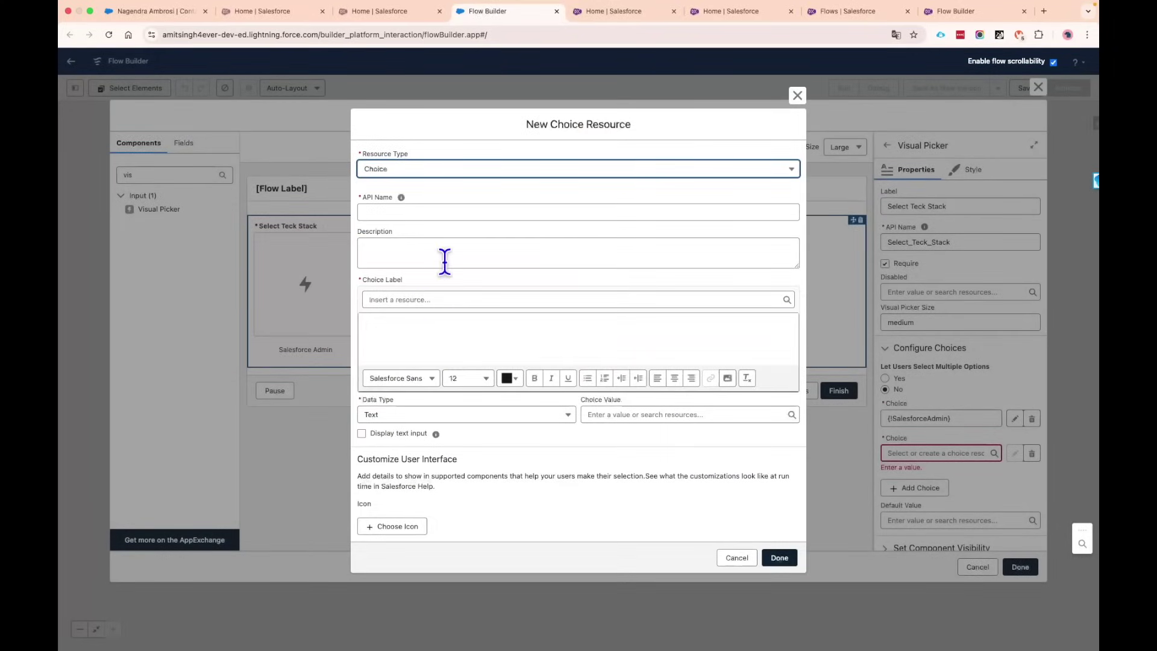
{"action": "left_click", "coordinate": [422, 214]}
{"action": "type", "text": "Salesforce"}
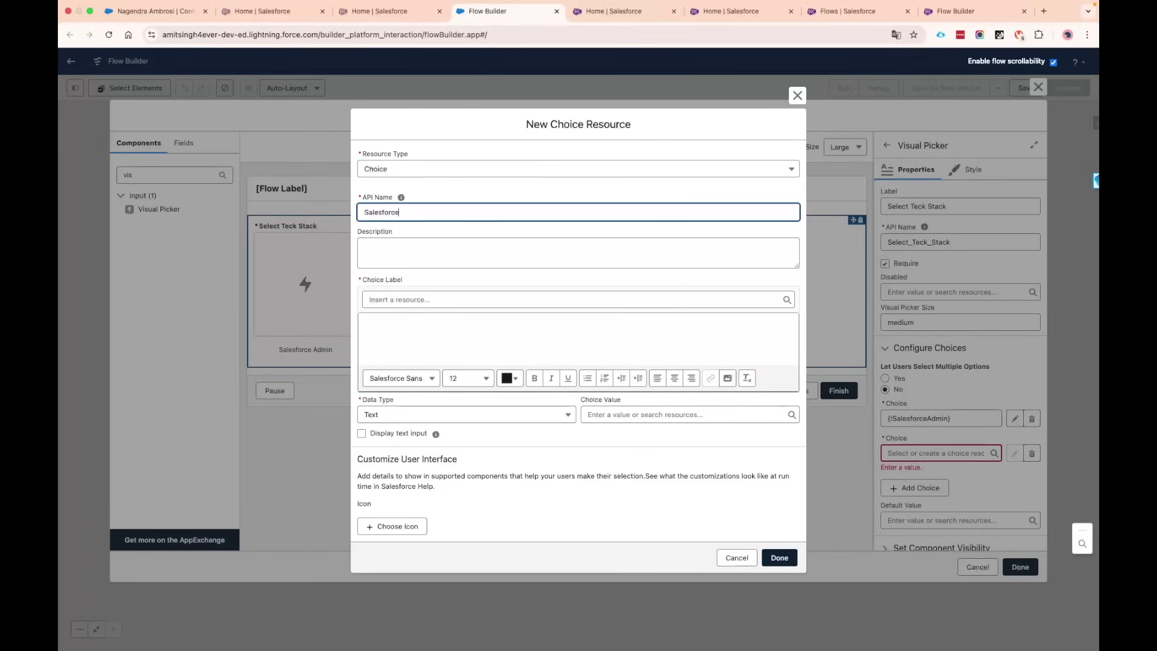
{"action": "type", "text": " Development"}
Step: Set the second choice's label and value to "Salesforce Development" and save the choice
{"action": "left_click", "coordinate": [406, 328]}
{"action": "type", "text": "Salesforce Development"}
{"action": "left_click", "coordinate": [627, 415]}
{"action": "type", "text": "Salesforce Development"}
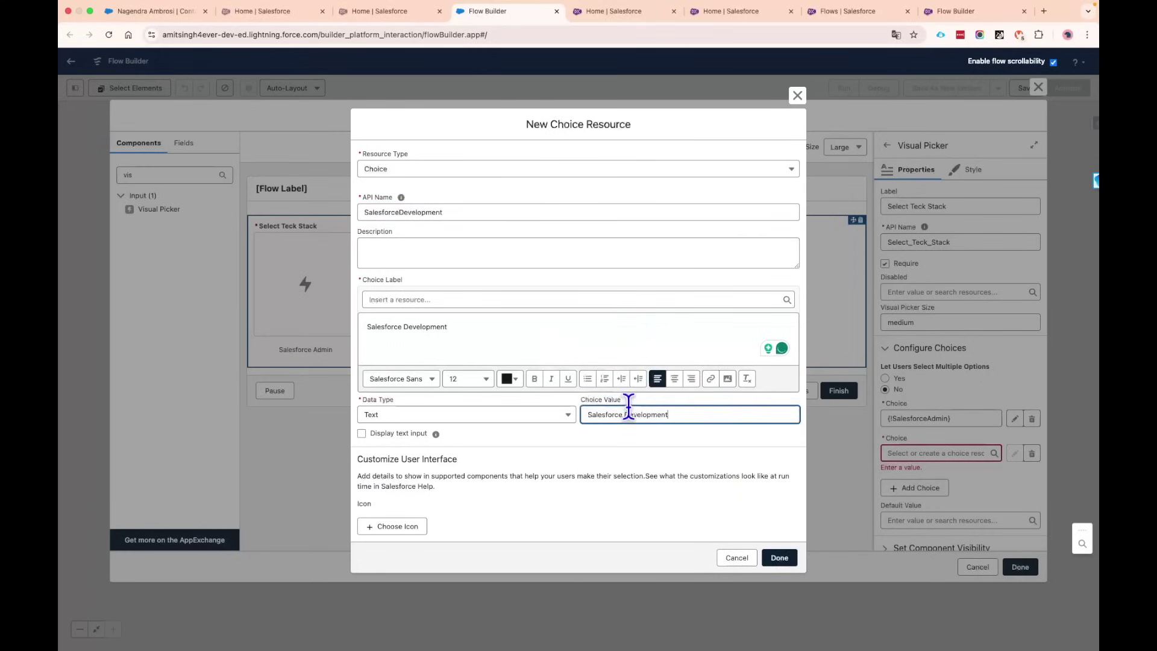
{"action": "left_click", "coordinate": [779, 558]}
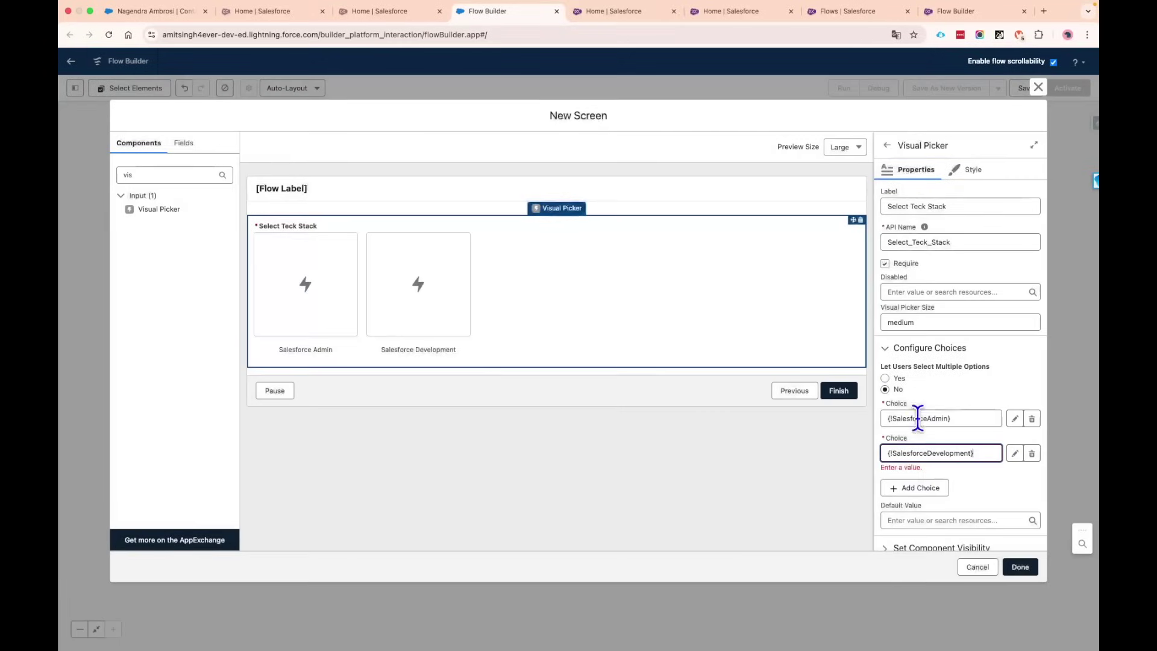
Step: Add a third choice to the picker as a new Choice resource with API name "AI Development"
{"action": "left_click", "coordinate": [921, 477]}
{"action": "left_click", "coordinate": [904, 487]}
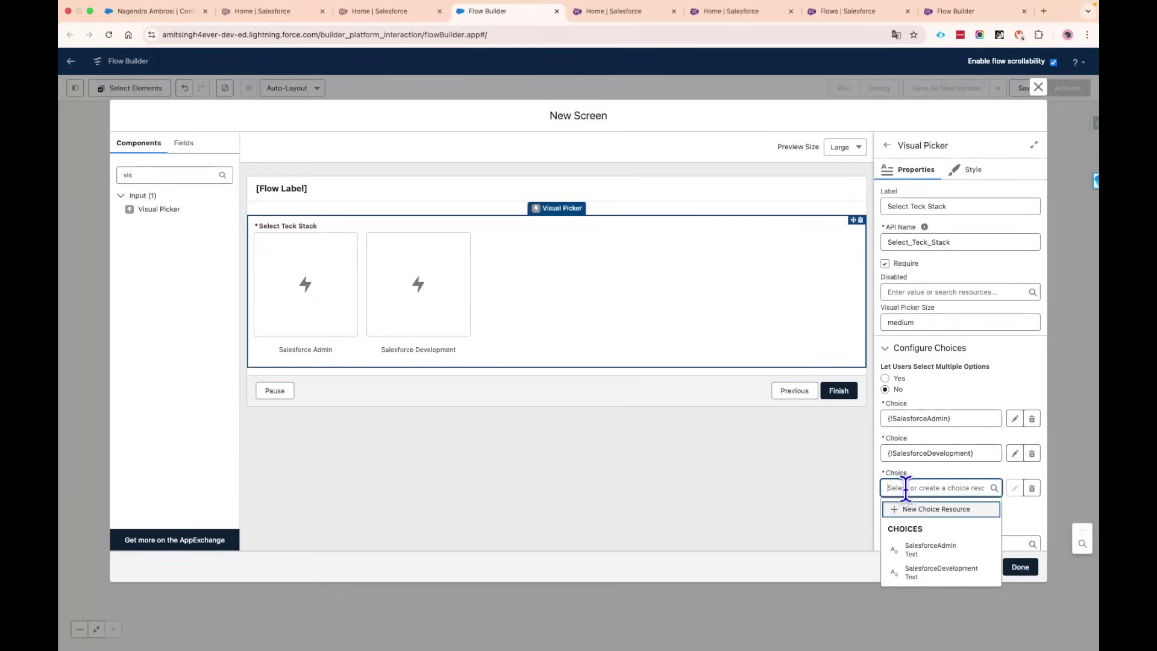
{"action": "left_click", "coordinate": [927, 510]}
{"action": "left_click", "coordinate": [401, 304]}
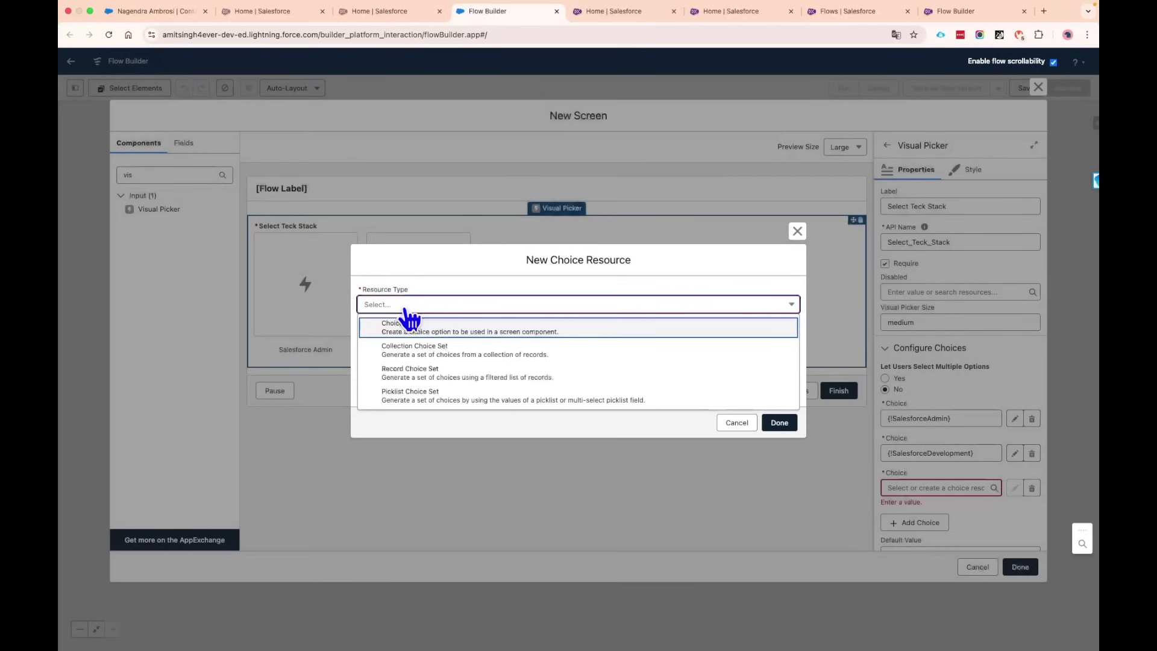
{"action": "left_click", "coordinate": [419, 328]}
{"action": "left_click", "coordinate": [404, 212]}
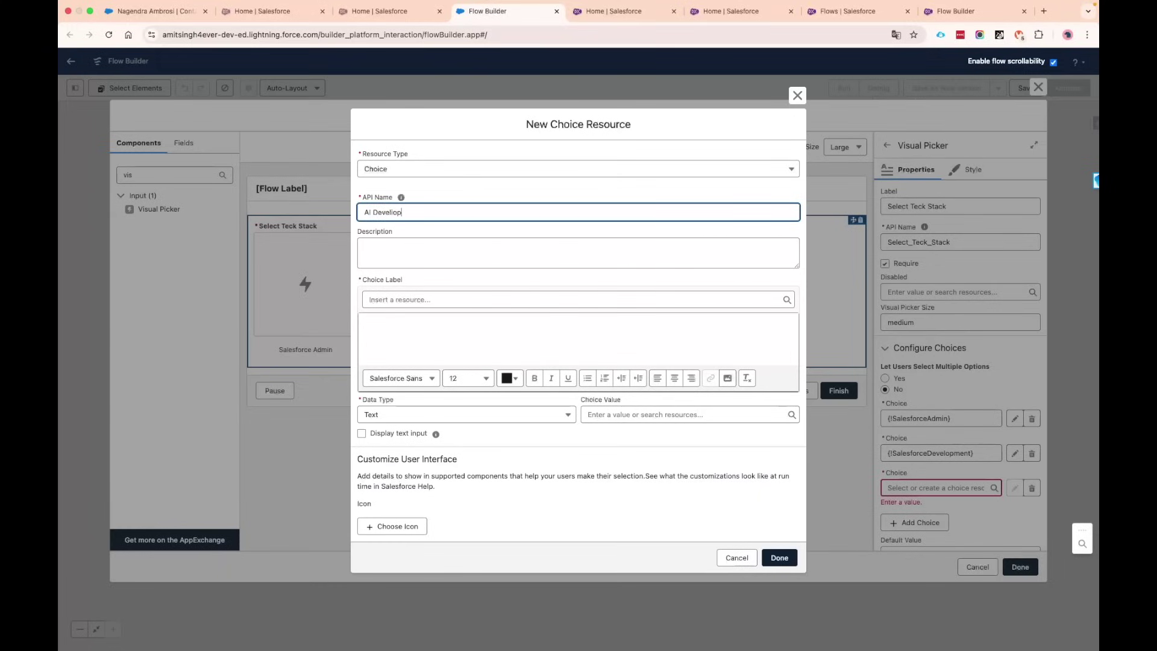
{"action": "key", "text": "super+a"}
{"action": "key", "text": "super+c"}
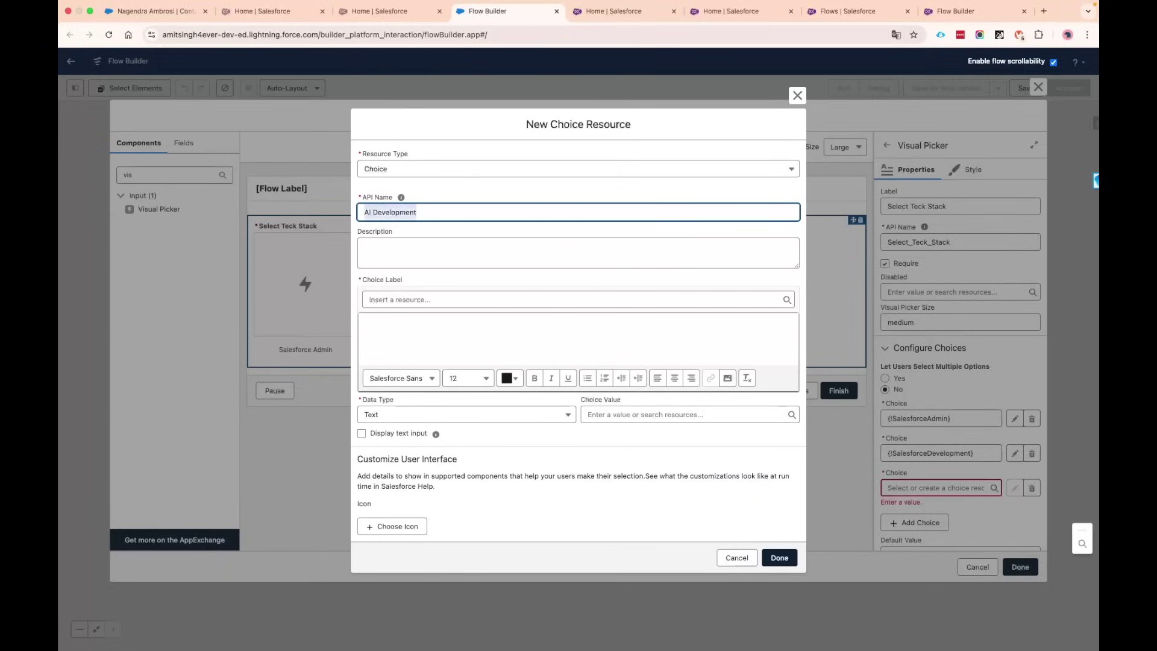
Step: Set the third choice's label and value to "AI Development" and save the choice
{"action": "left_click", "coordinate": [439, 326]}
{"action": "key", "text": "super+v"}
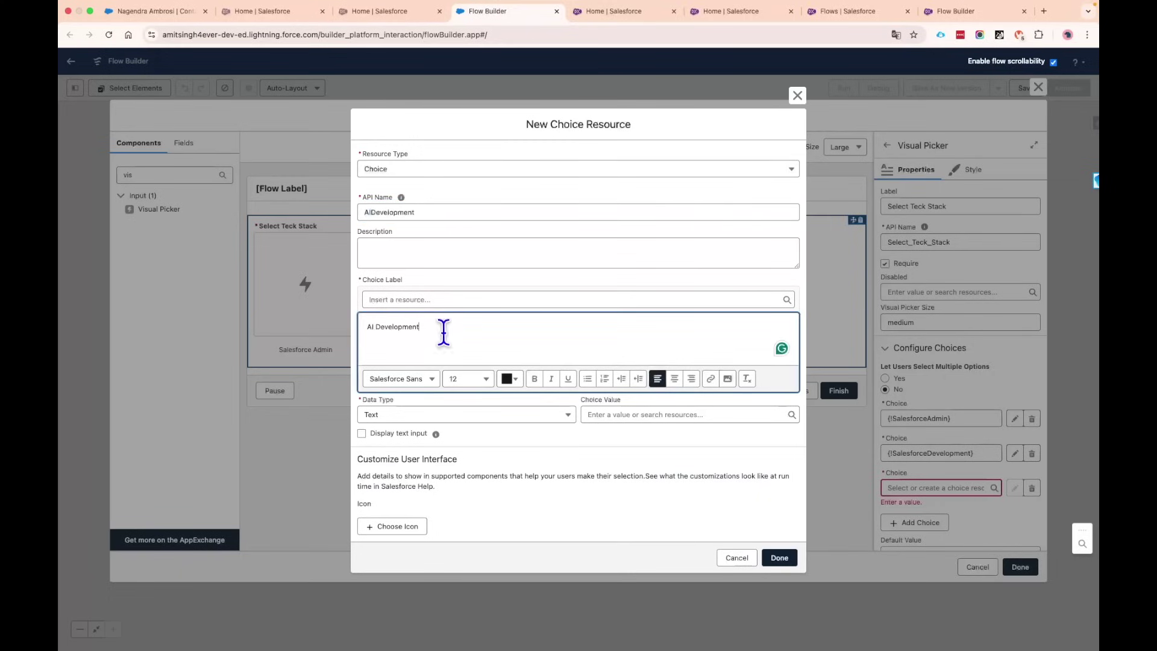
{"action": "left_click", "coordinate": [647, 415]}
{"action": "key", "text": "super+v"}
{"action": "left_click", "coordinate": [736, 557]}
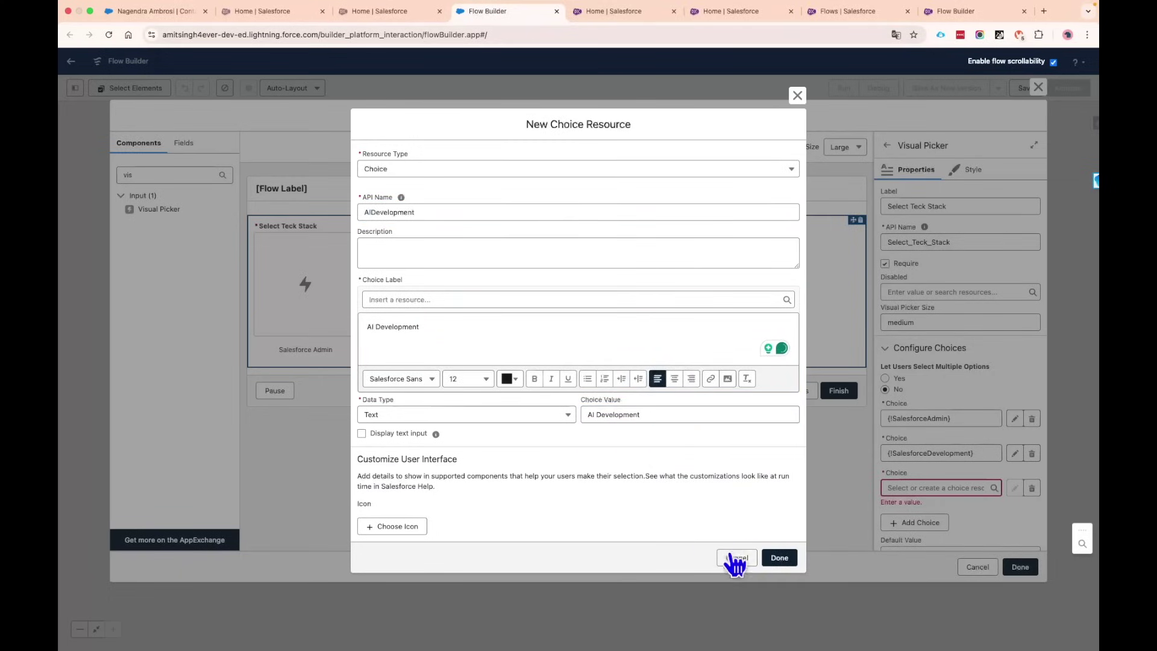
{"action": "left_click", "coordinate": [785, 555]}
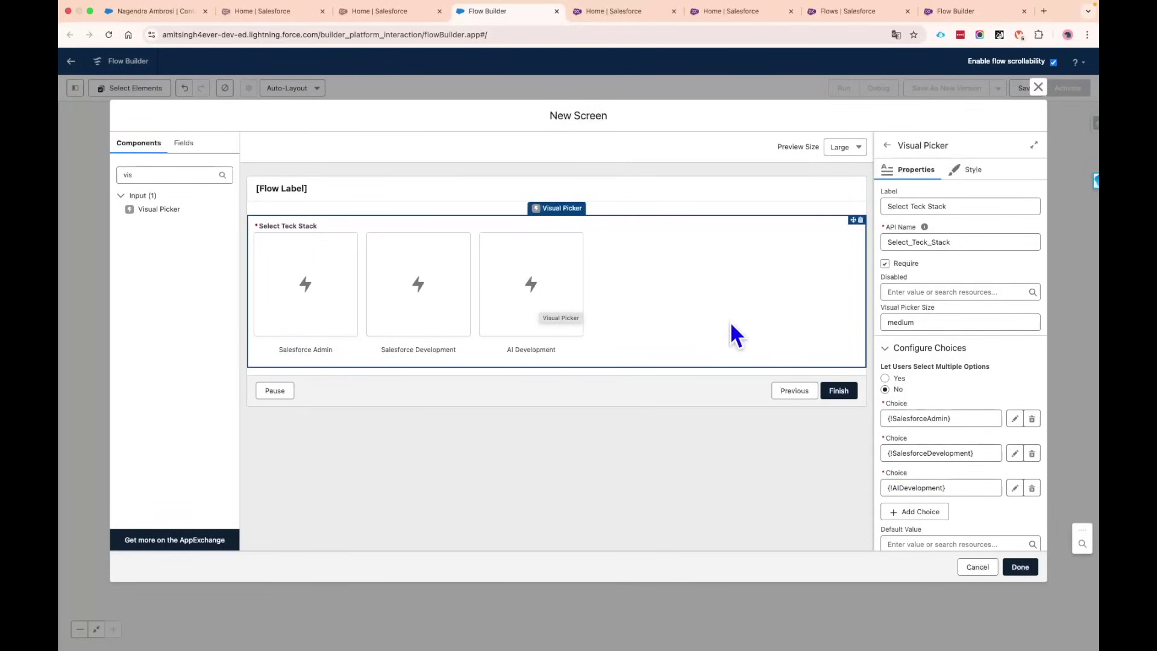
Step: Style the Visual Picker with a width of 6 of 12 (Half Width) and Middle vertical alignment
{"action": "left_click", "coordinate": [969, 171]}
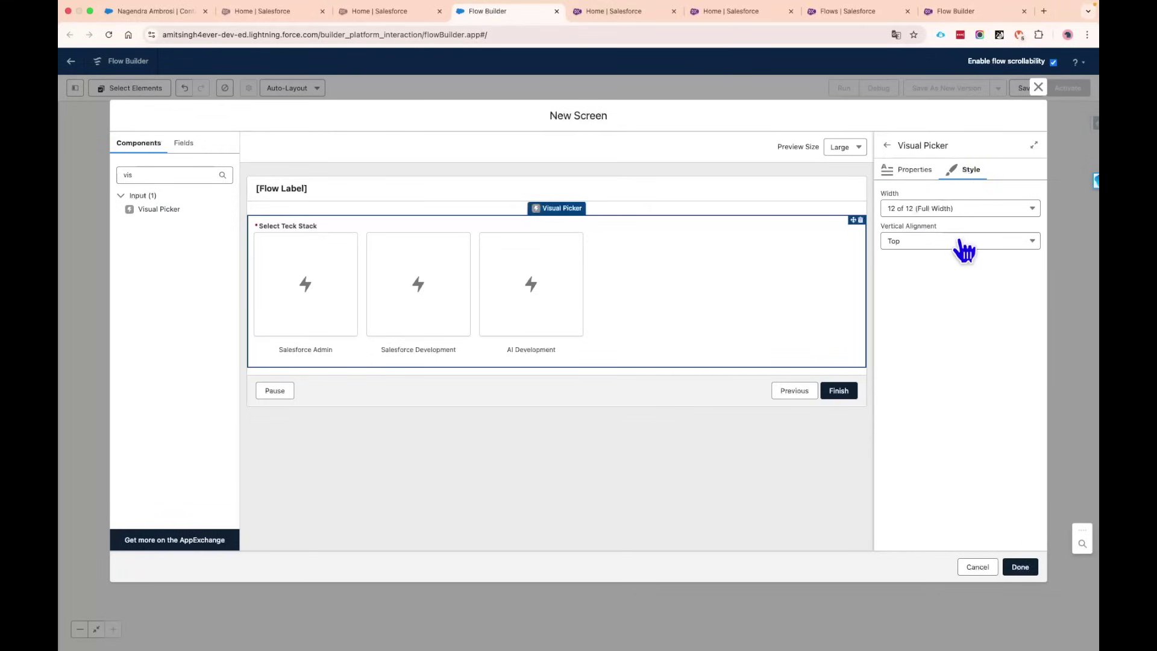
{"action": "left_click", "coordinate": [947, 215]}
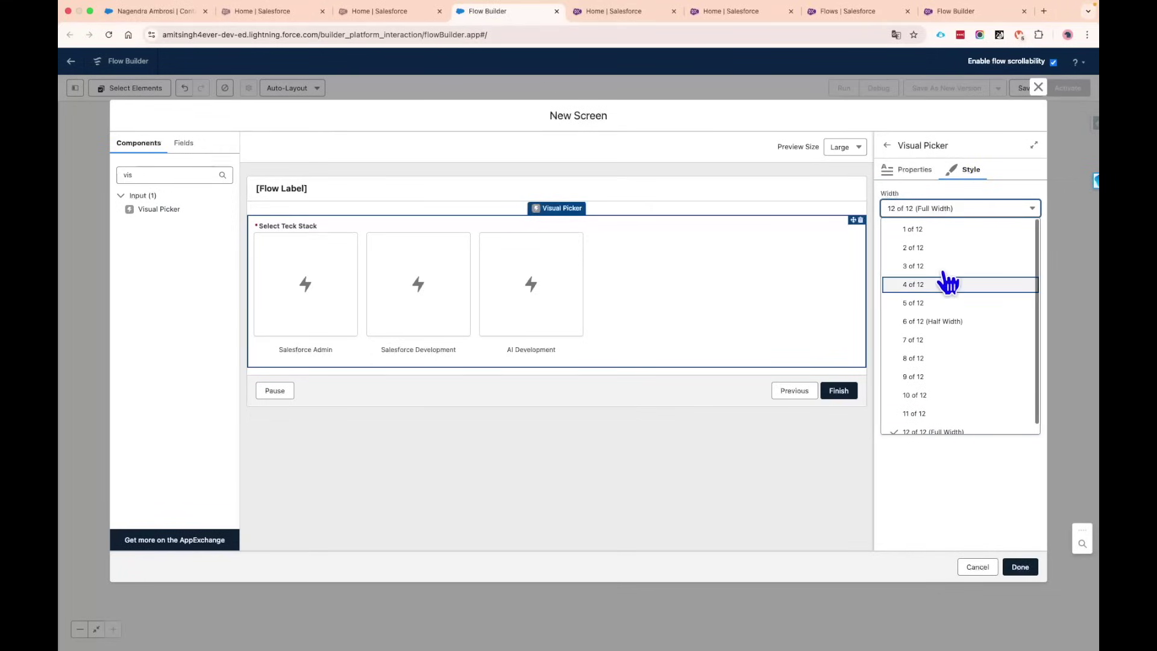
{"action": "left_click", "coordinate": [944, 322]}
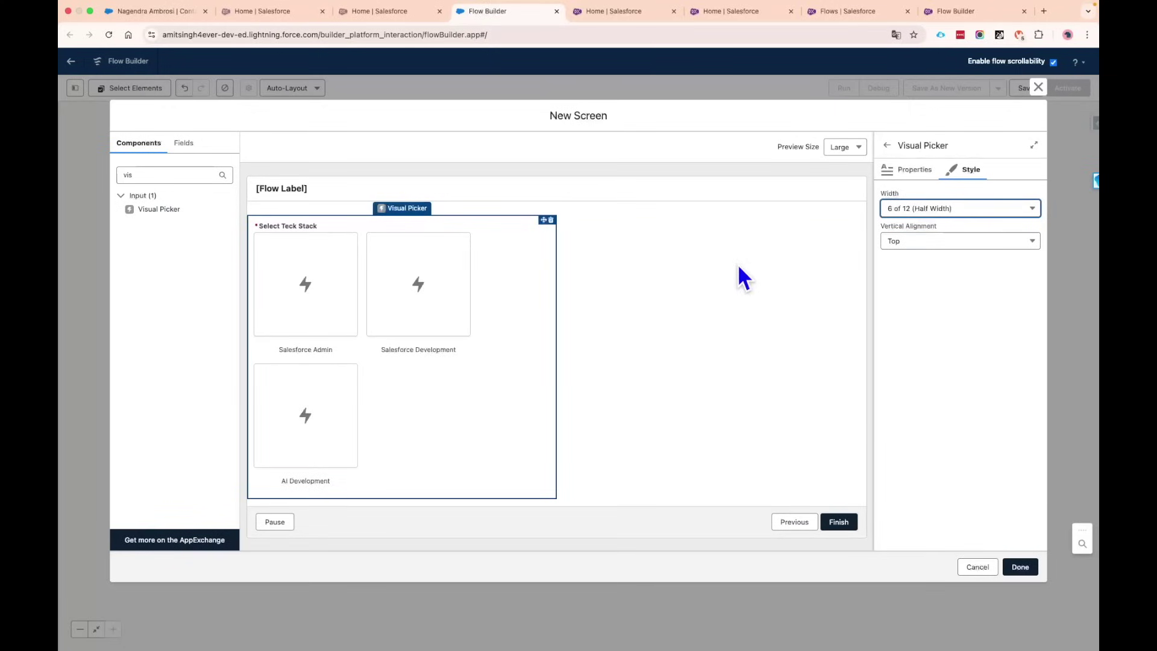
{"action": "left_click", "coordinate": [931, 243]}
{"action": "left_click", "coordinate": [935, 281]}
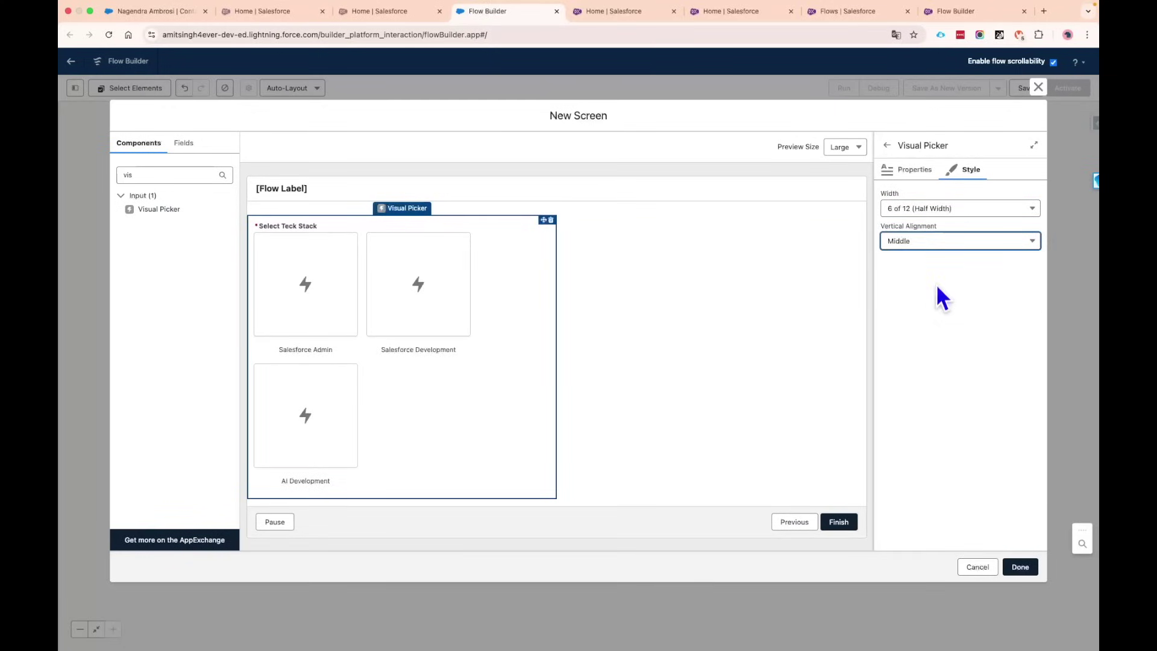
Step: Try another vertical alignment for the Visual Picker, then set it back to Middle
{"action": "left_click", "coordinate": [932, 247]}
{"action": "left_click", "coordinate": [936, 298]}
{"action": "left_click", "coordinate": [922, 245]}
{"action": "left_click", "coordinate": [935, 281]}
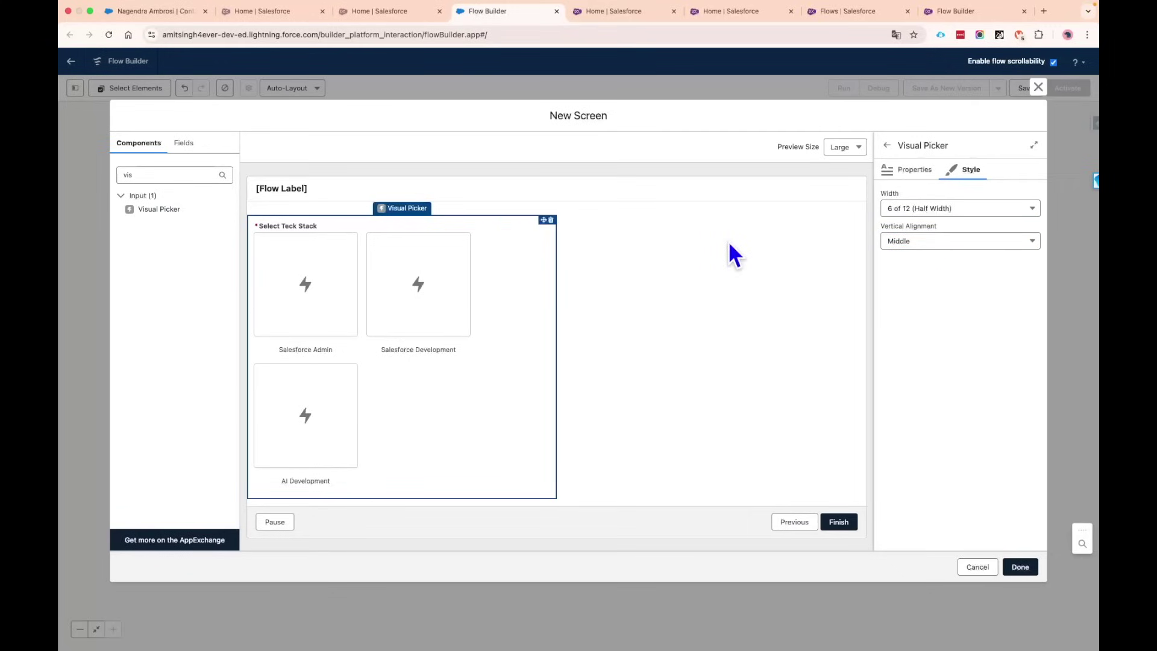
Step: Open the icon selection of the Salesforce Admin choice and browse the Utility, Doctype and Standard icon sets
{"action": "left_click", "coordinate": [913, 170]}
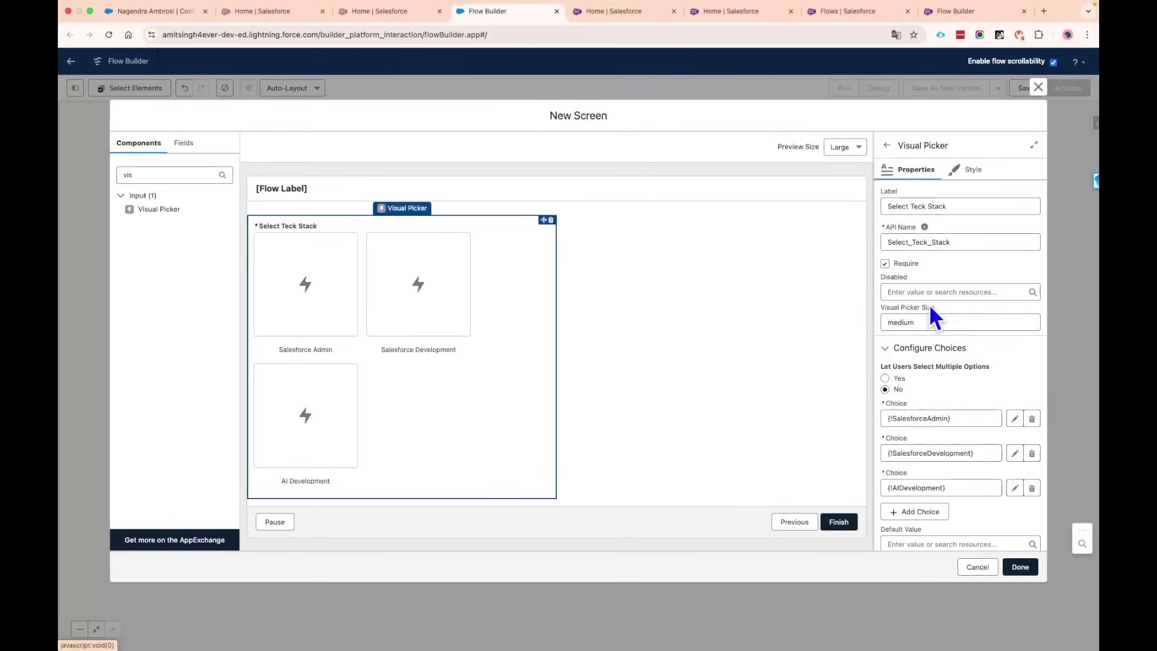
{"action": "scroll", "coordinate": [929, 303], "scroll_direction": "down", "scroll_amount": 2}
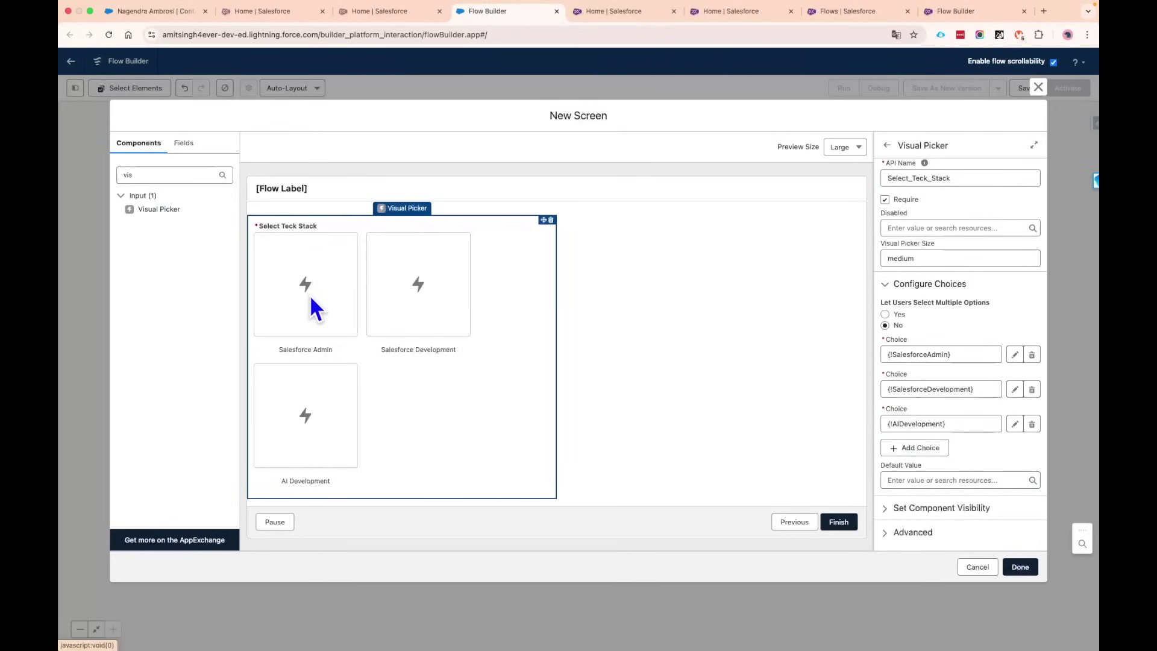
{"action": "left_click", "coordinate": [1015, 355]}
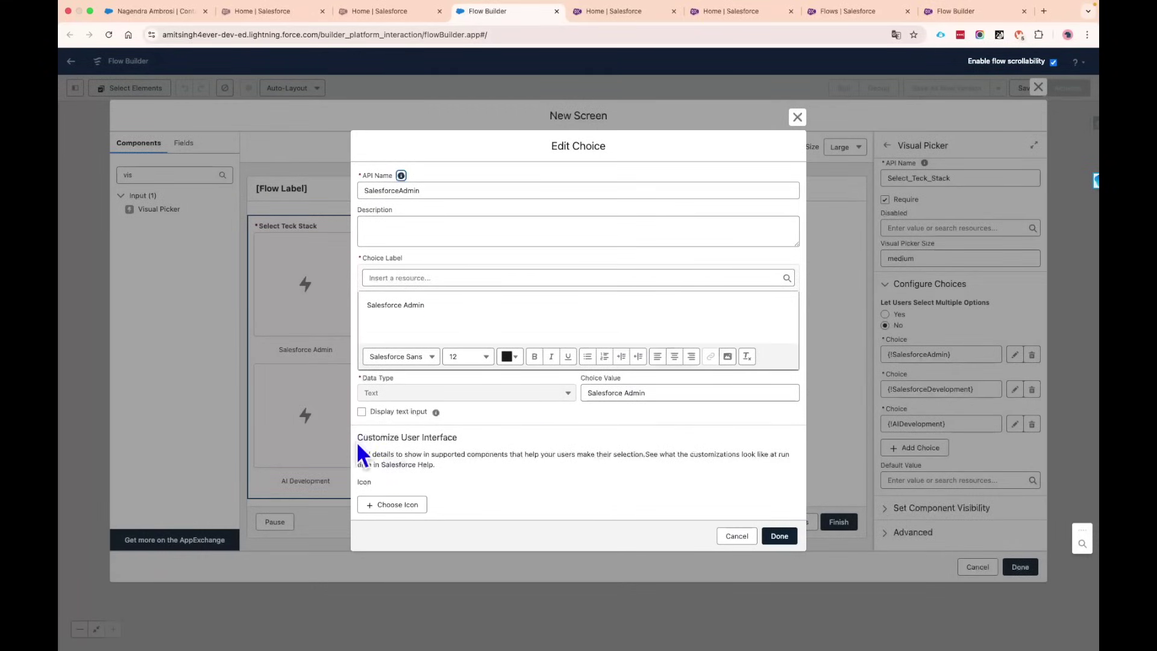
{"action": "left_click_drag", "start_coordinate": [358, 445], "coordinate": [494, 445]}
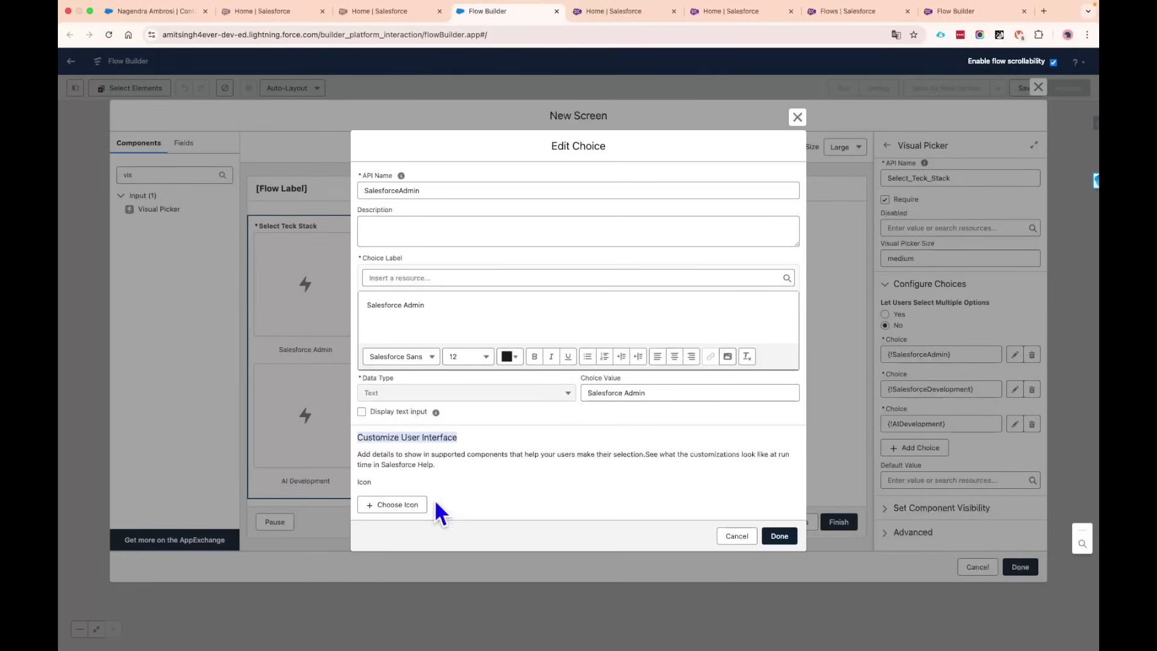
{"action": "left_click", "coordinate": [407, 506]}
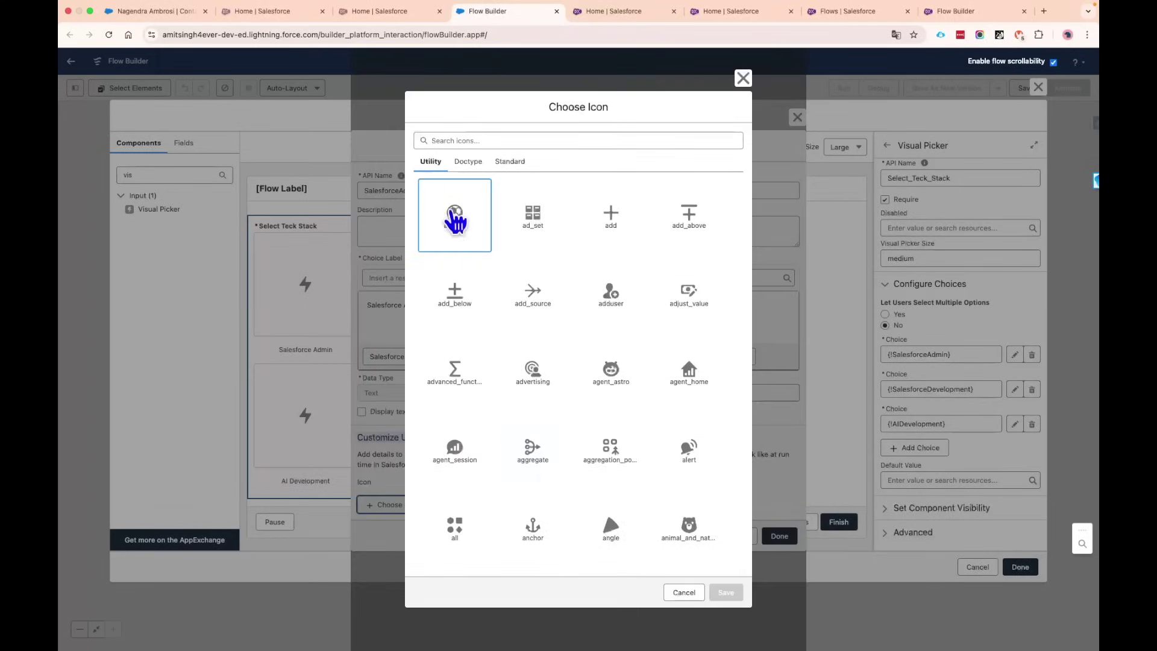
{"action": "scroll", "coordinate": [589, 406], "scroll_direction": "down", "scroll_amount": 15}
{"action": "scroll", "coordinate": [589, 406], "scroll_direction": "up", "scroll_amount": 15}
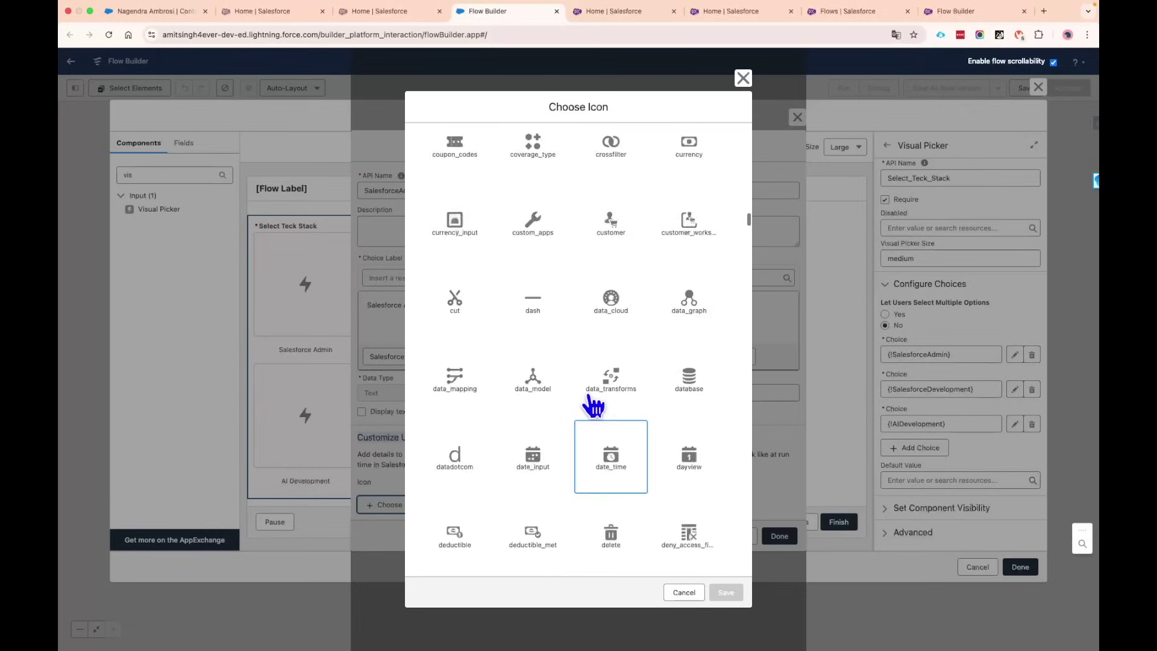
{"action": "left_click", "coordinate": [469, 164]}
{"action": "left_click", "coordinate": [516, 164]}
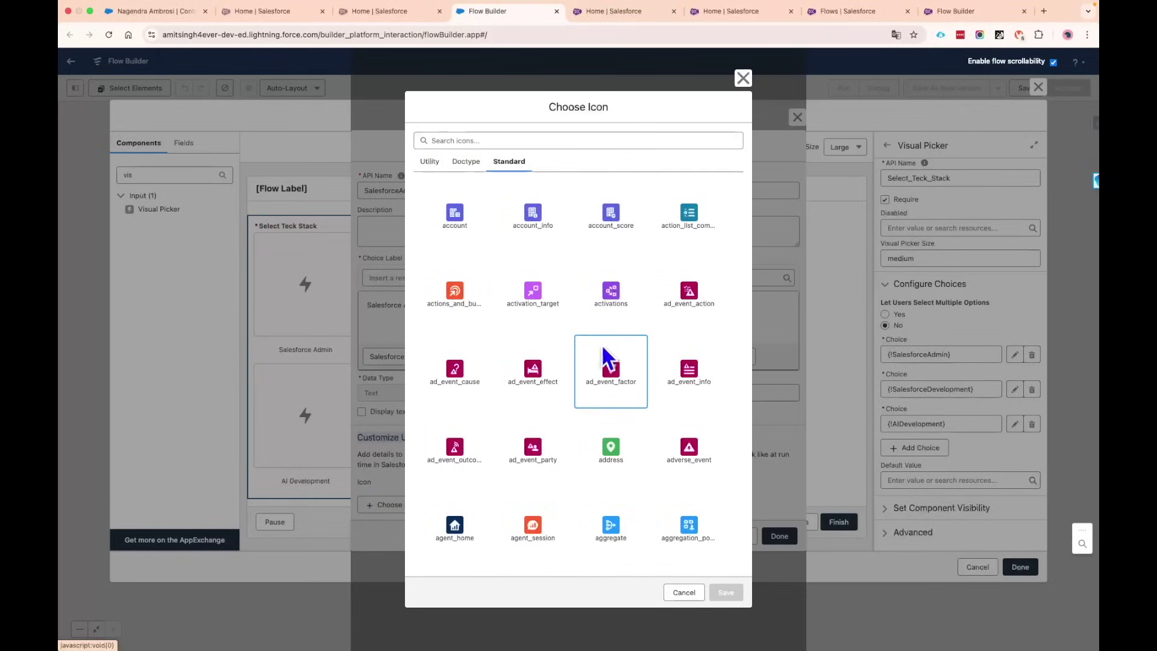
{"action": "scroll", "coordinate": [613, 367], "scroll_direction": "down", "scroll_amount": 10}
{"action": "scroll", "coordinate": [613, 368], "scroll_direction": "up", "scroll_amount": 10}
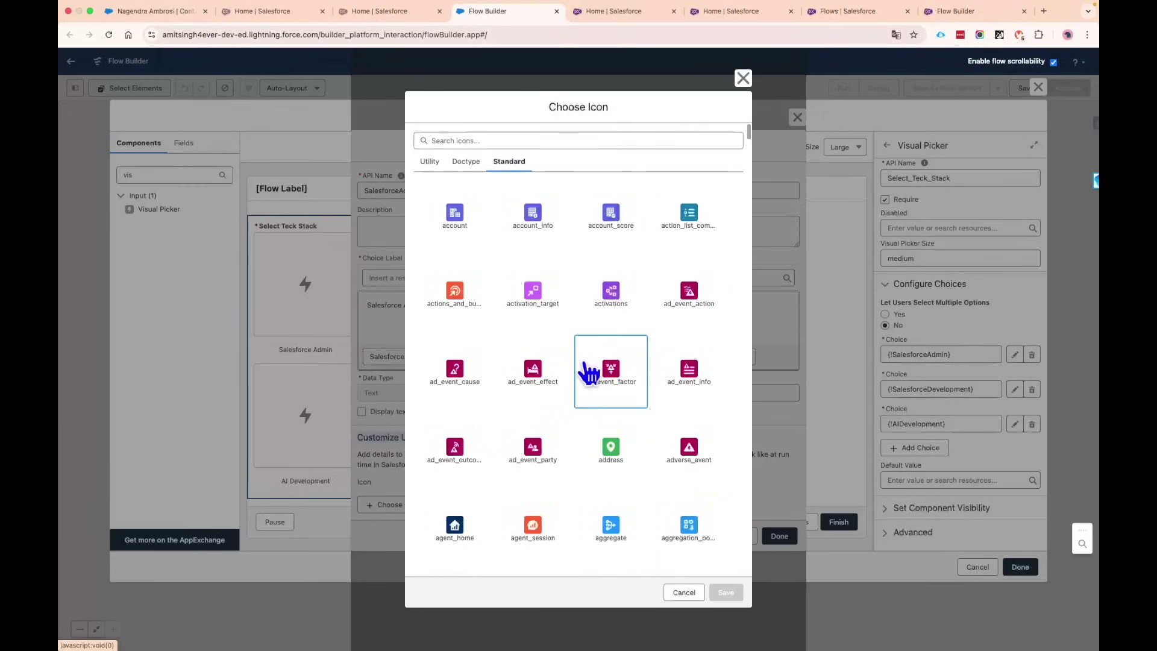
Step: Give the Salesforce Admin choice the standard apex icon and save the edited choice
{"action": "scroll", "coordinate": [639, 483], "scroll_direction": "down", "scroll_amount": 2}
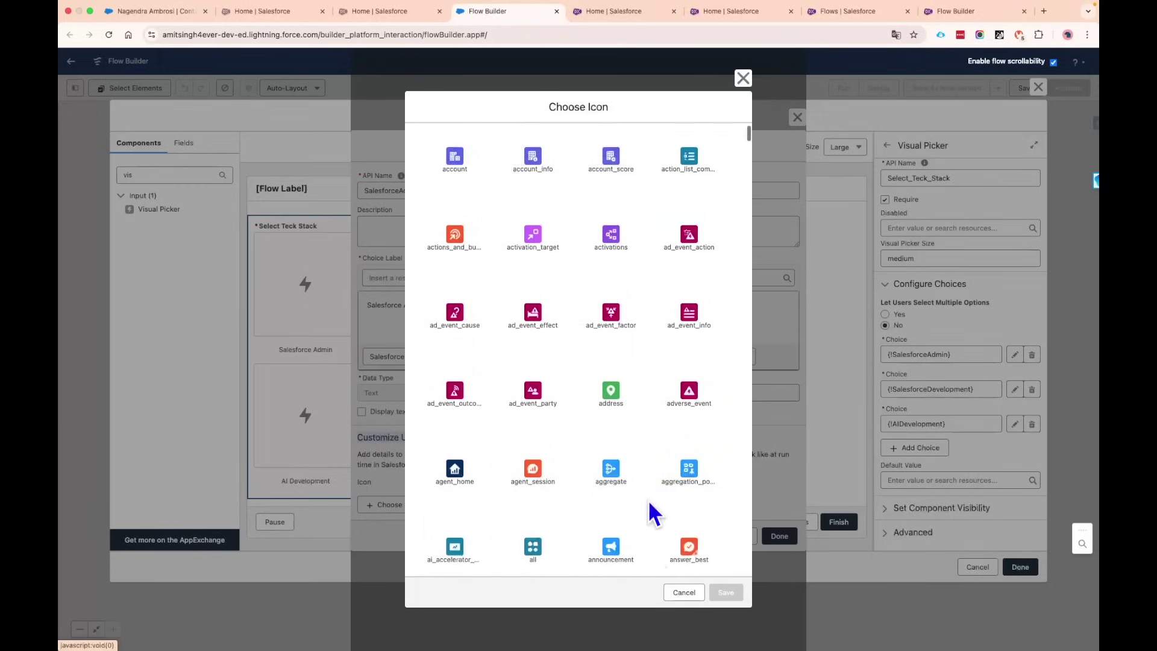
{"action": "left_click", "coordinate": [691, 422]}
{"action": "scroll", "coordinate": [579, 476], "scroll_direction": "down", "scroll_amount": 5}
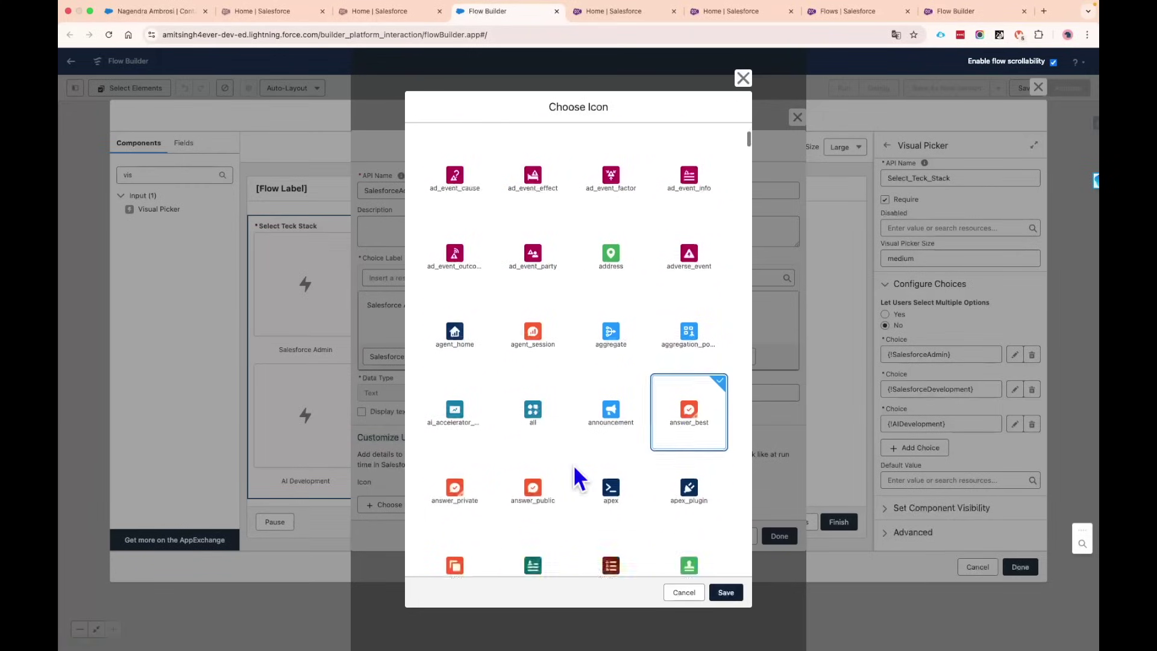
{"action": "left_click", "coordinate": [610, 180]}
{"action": "scroll", "coordinate": [675, 446], "scroll_direction": "up", "scroll_amount": 3}
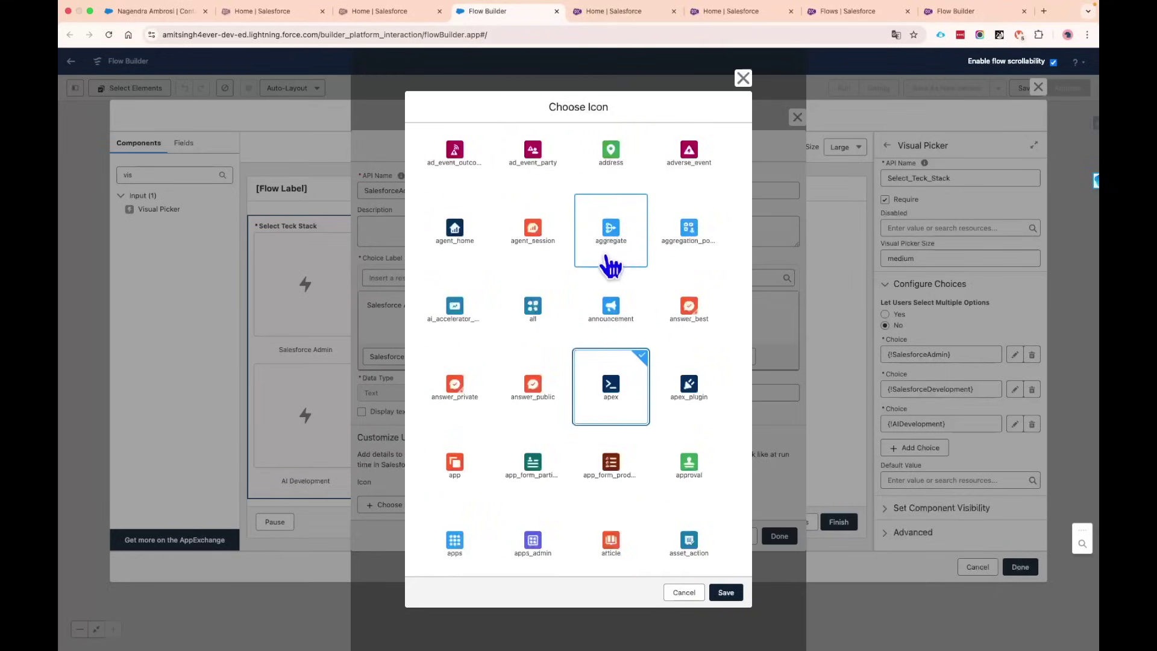
{"action": "left_click", "coordinate": [727, 592]}
{"action": "left_click", "coordinate": [779, 539]}
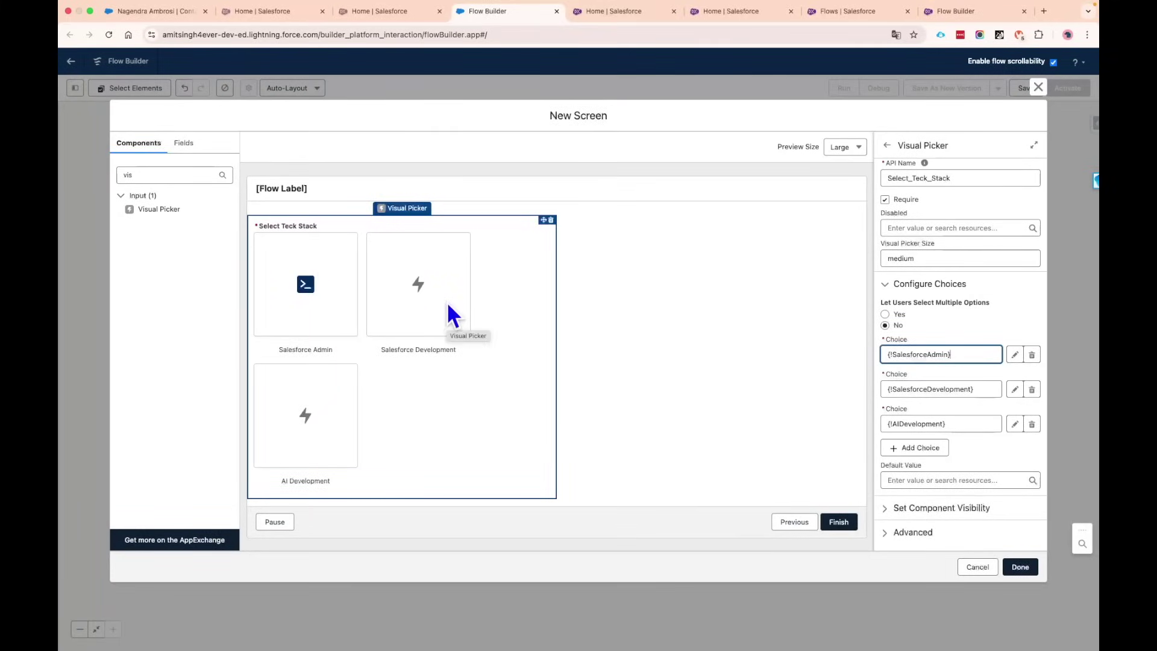
Step: Give the Salesforce Development choice the utility icon apex_alt, found by searching for Apex, and save the edited choice
{"action": "left_click", "coordinate": [1015, 389]}
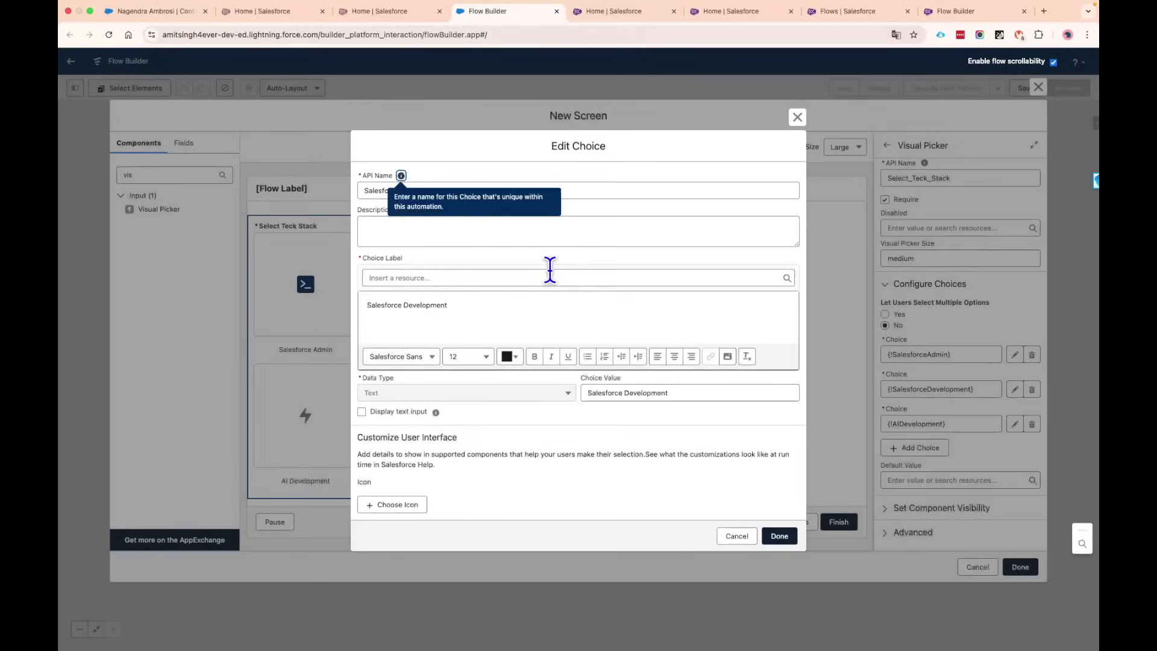
{"action": "left_click", "coordinate": [392, 505]}
{"action": "left_click", "coordinate": [561, 139]}
{"action": "type", "text": "Apex"}
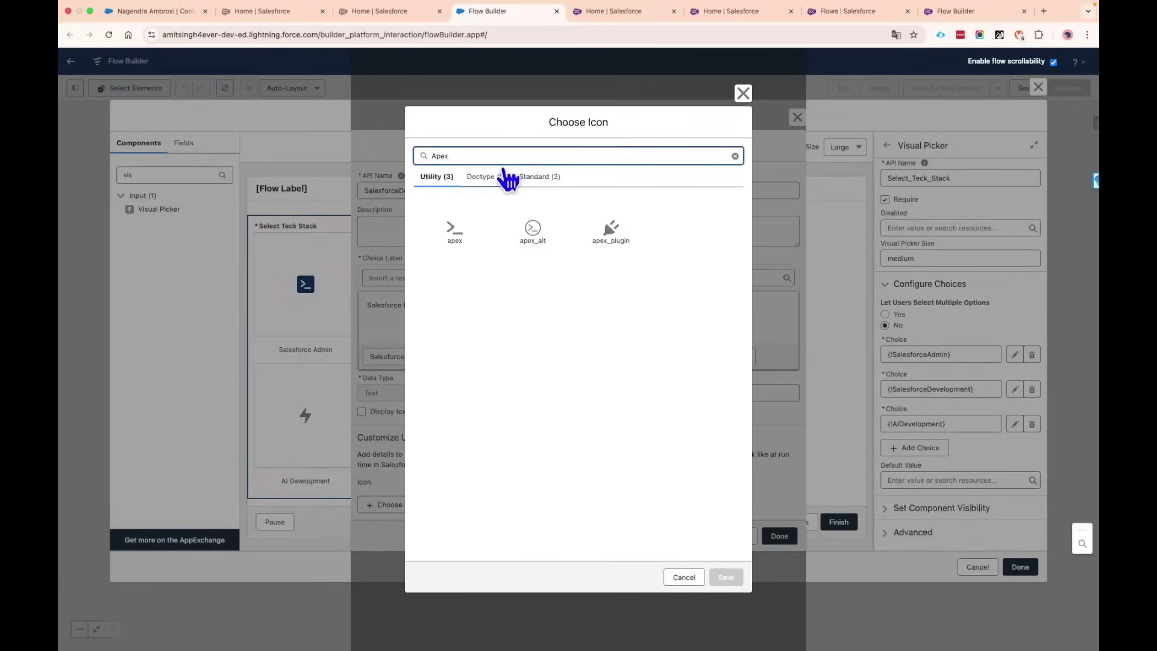
{"action": "left_click", "coordinate": [476, 227]}
{"action": "left_click", "coordinate": [541, 257]}
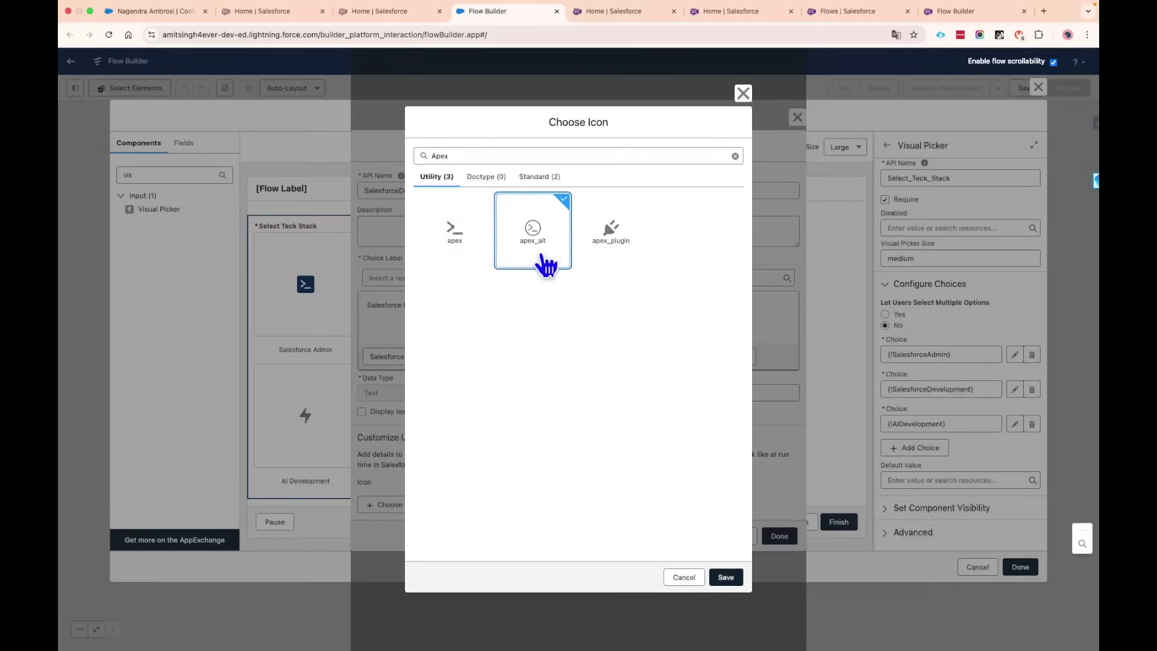
{"action": "left_click", "coordinate": [725, 577]}
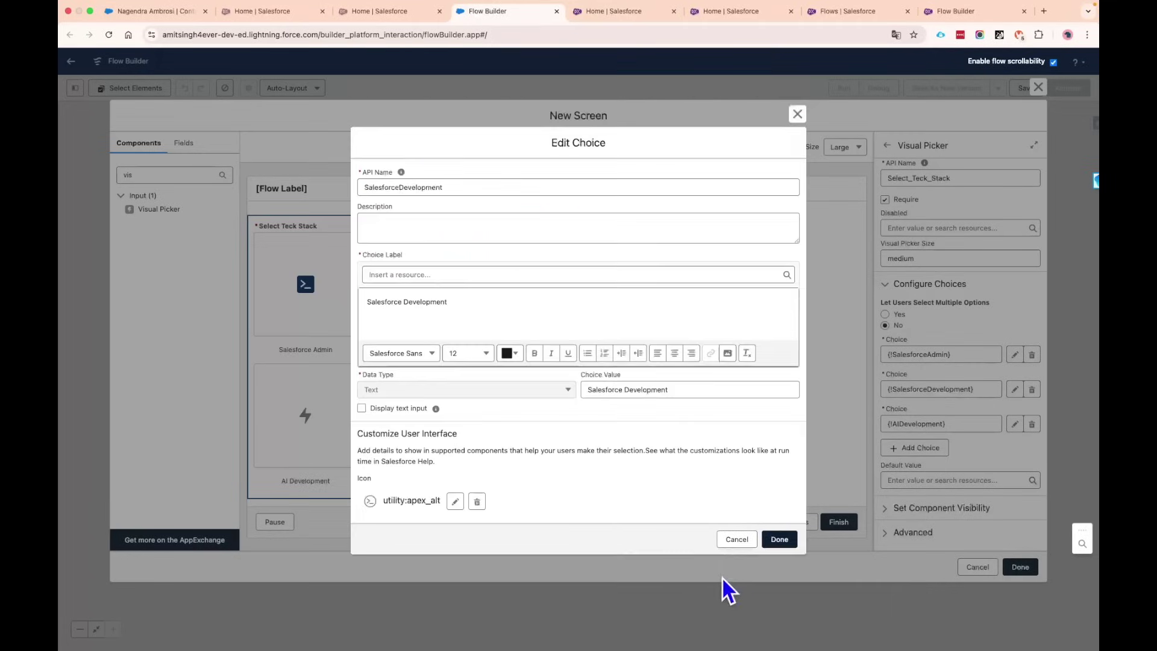
{"action": "left_click", "coordinate": [775, 540]}
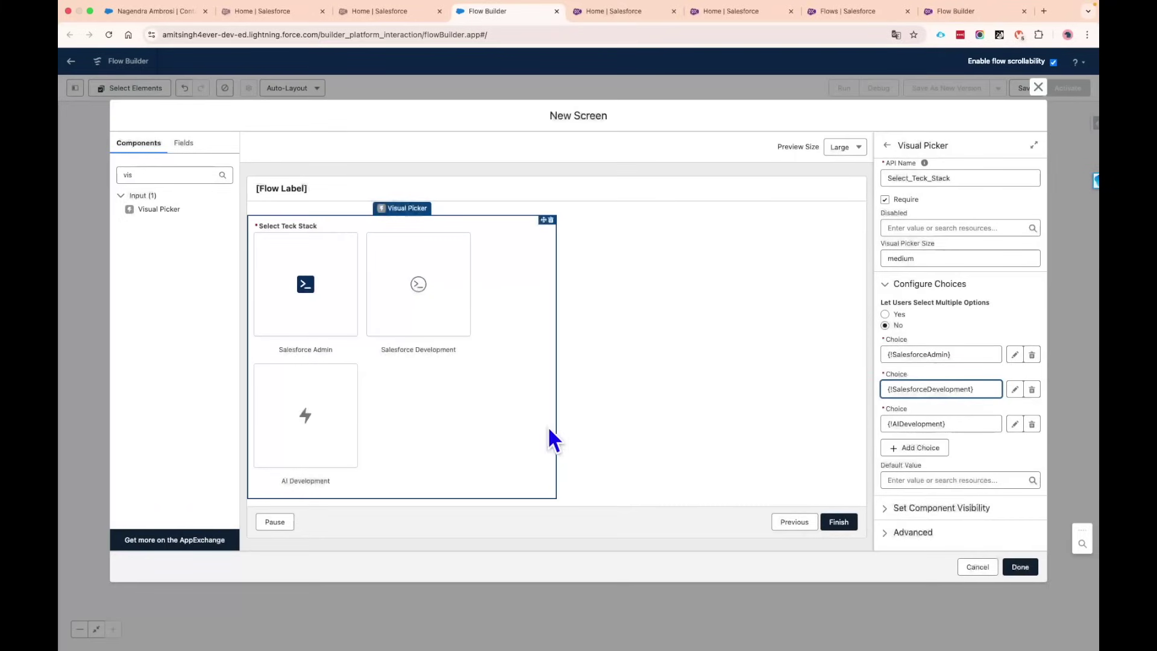
Step: Give the AI Development choice the standard icon ad_event_action and save the edited choice
{"action": "left_click", "coordinate": [1016, 423]}
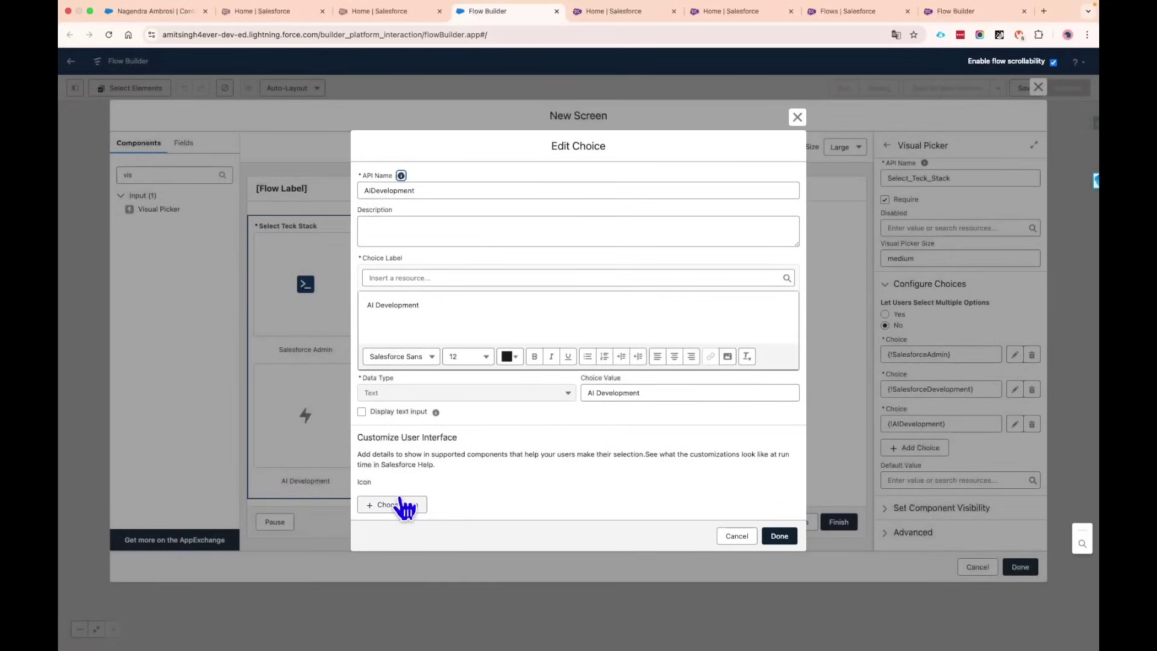
{"action": "left_click", "coordinate": [403, 507]}
{"action": "left_click", "coordinate": [522, 161]}
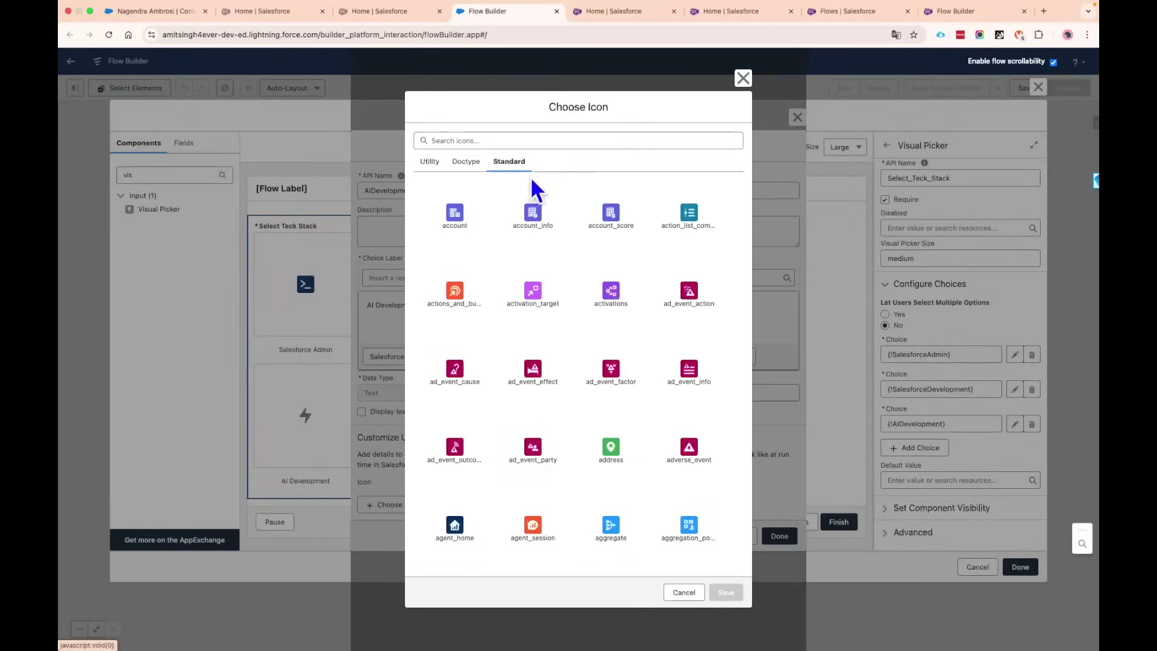
{"action": "left_click", "coordinate": [690, 284]}
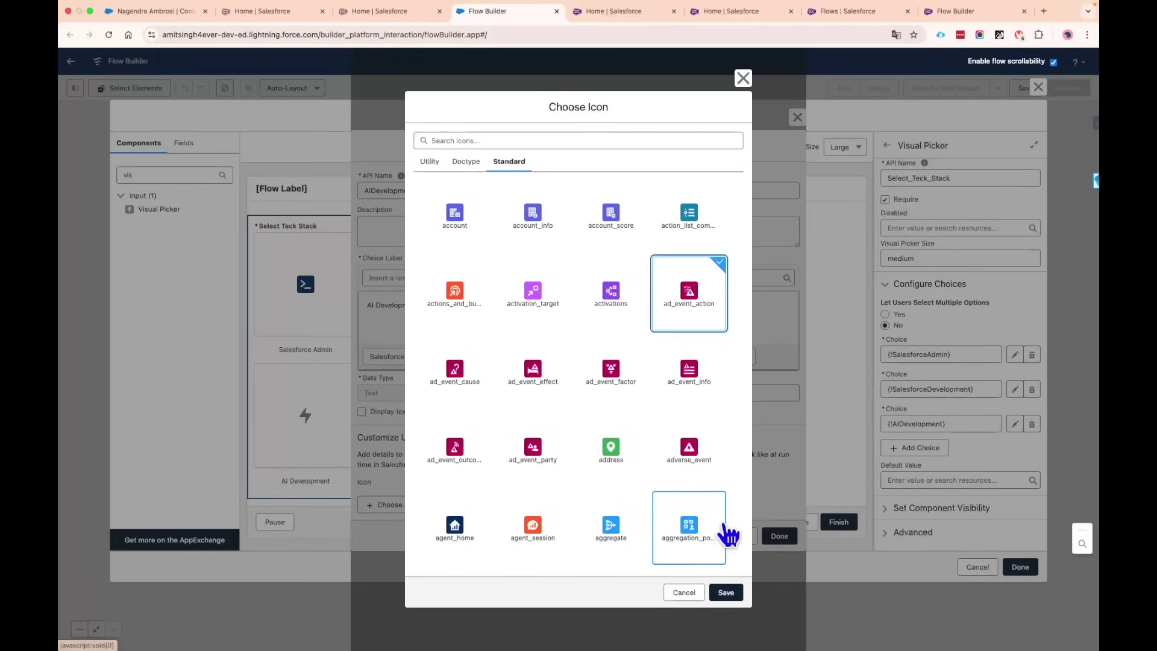
{"action": "left_click", "coordinate": [726, 593]}
{"action": "left_click", "coordinate": [789, 538]}
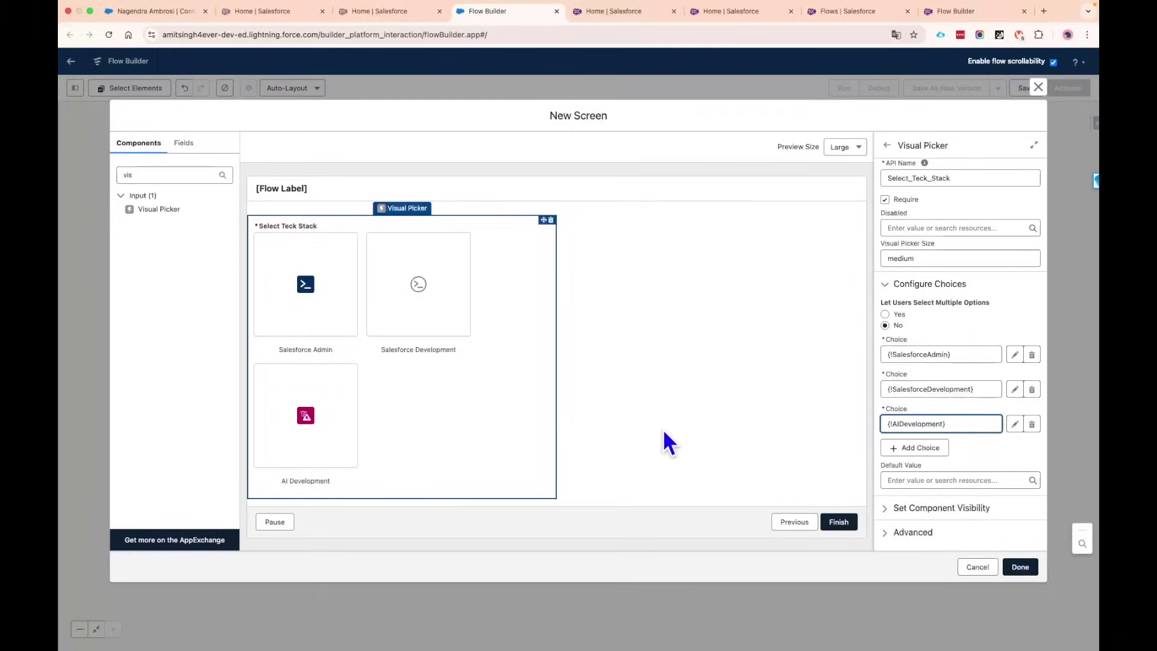
Step: Finish the new screen and save the flow with the label Supper 25 Release
{"action": "left_click", "coordinate": [1017, 569]}
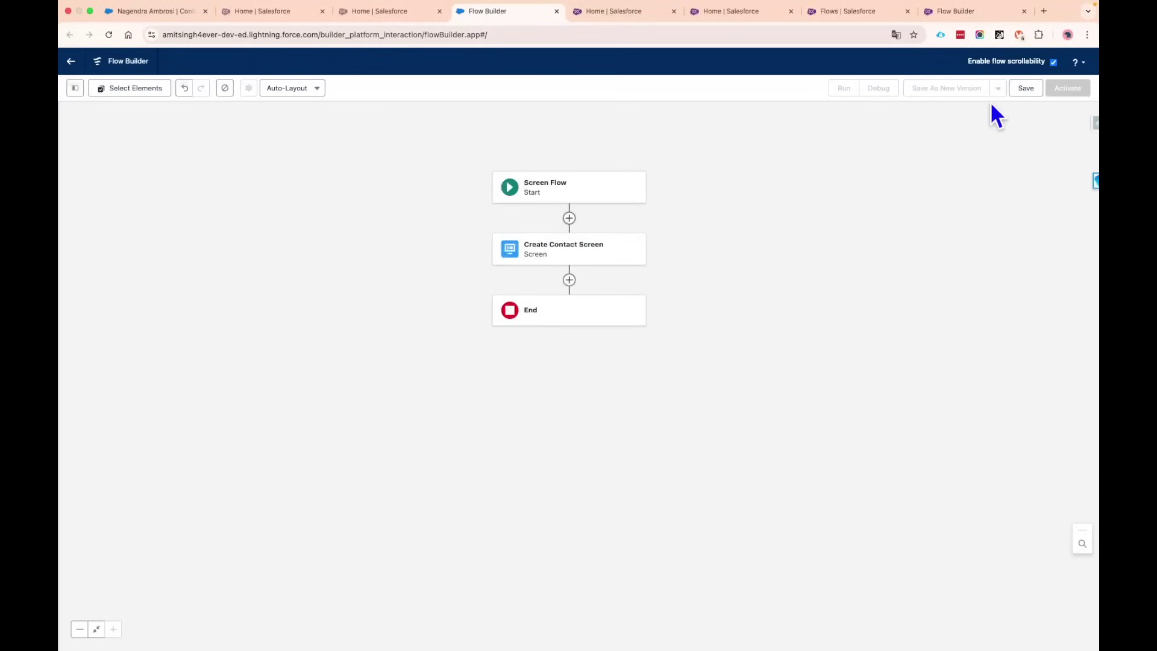
{"action": "left_click", "coordinate": [1026, 89]}
{"action": "left_click", "coordinate": [439, 318]}
{"action": "type", "text": "S"}
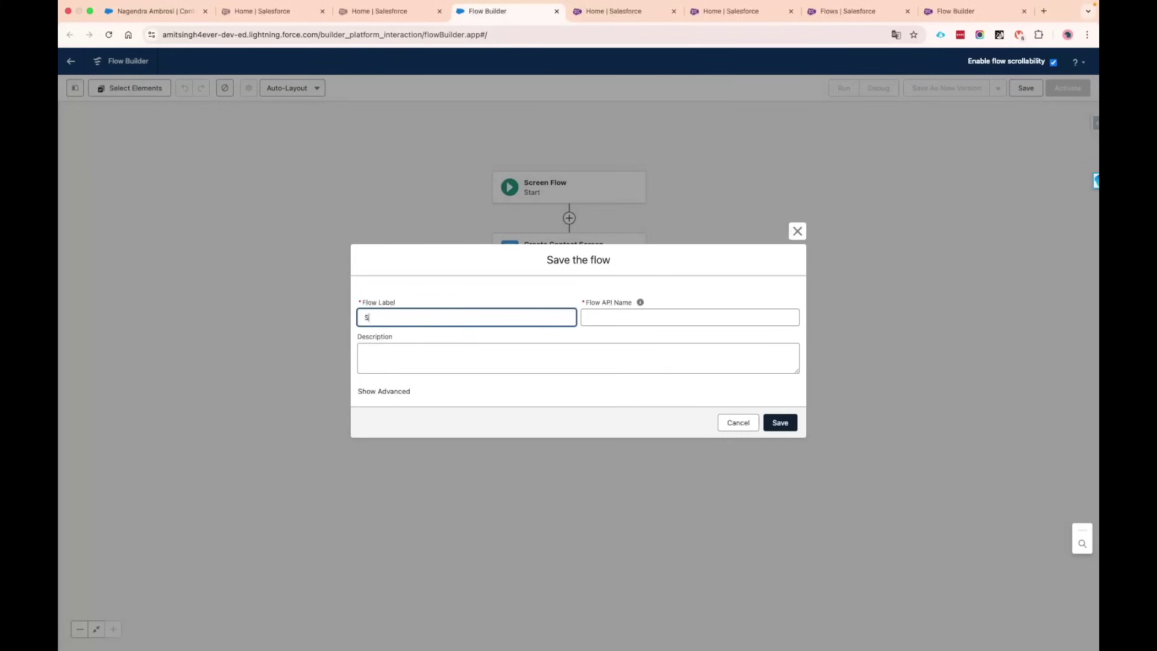
{"action": "type", "text": "upper"}
{"action": "type", "text": "25 Release"}
{"action": "key", "text": "Return"}
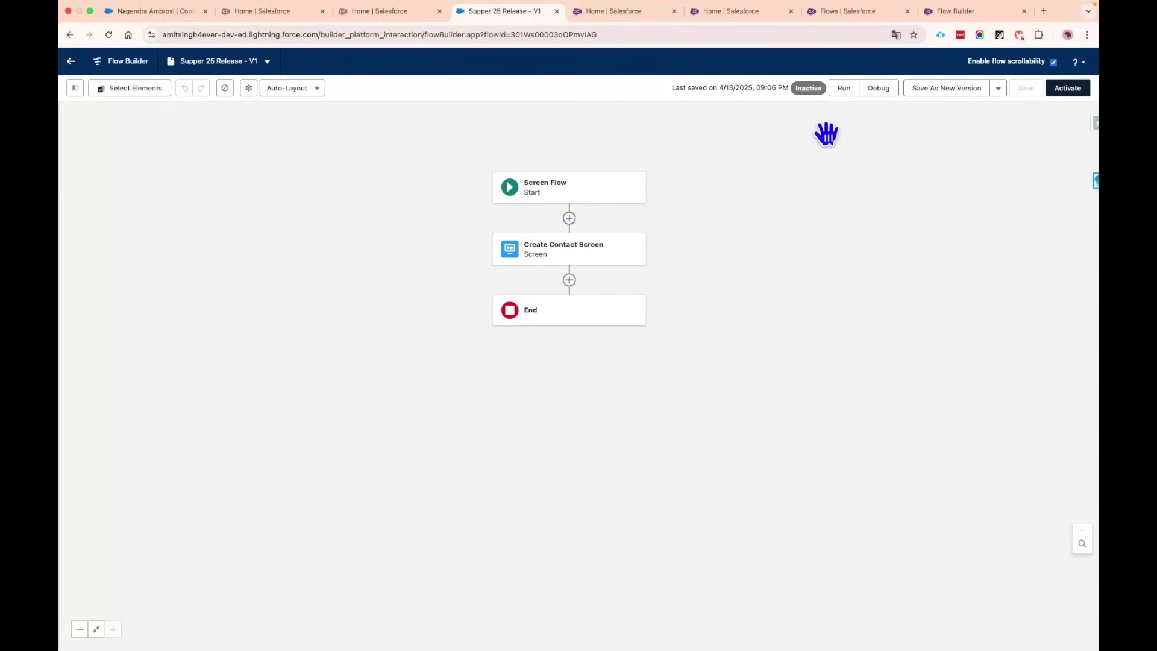
Step: Run the flow in debug, test selecting each of the three tech stack choices, and close the debug run
{"action": "left_click", "coordinate": [879, 88]}
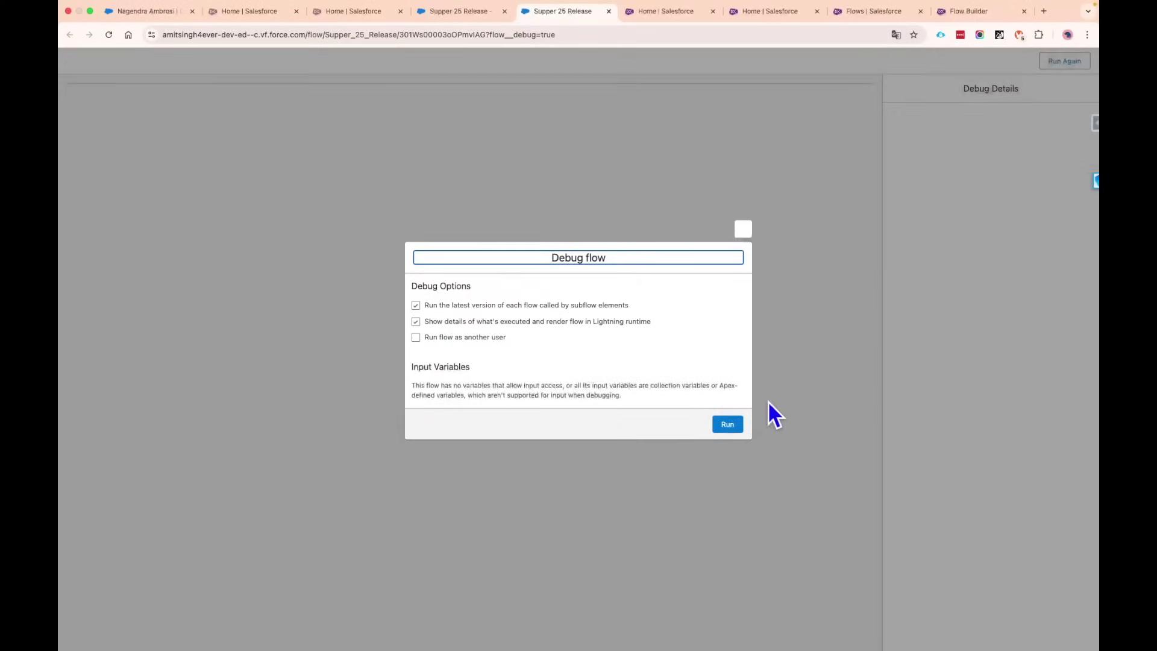
{"action": "left_click", "coordinate": [728, 425]}
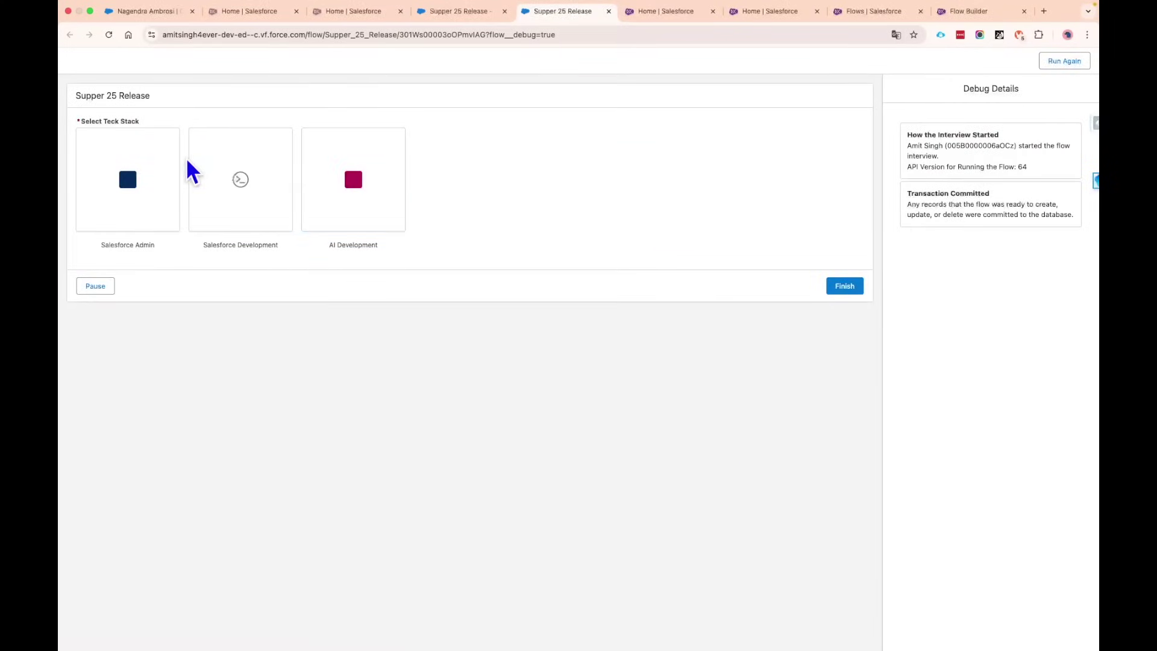
{"action": "left_click", "coordinate": [118, 203]}
{"action": "left_click", "coordinate": [284, 202]}
{"action": "left_click", "coordinate": [366, 211]}
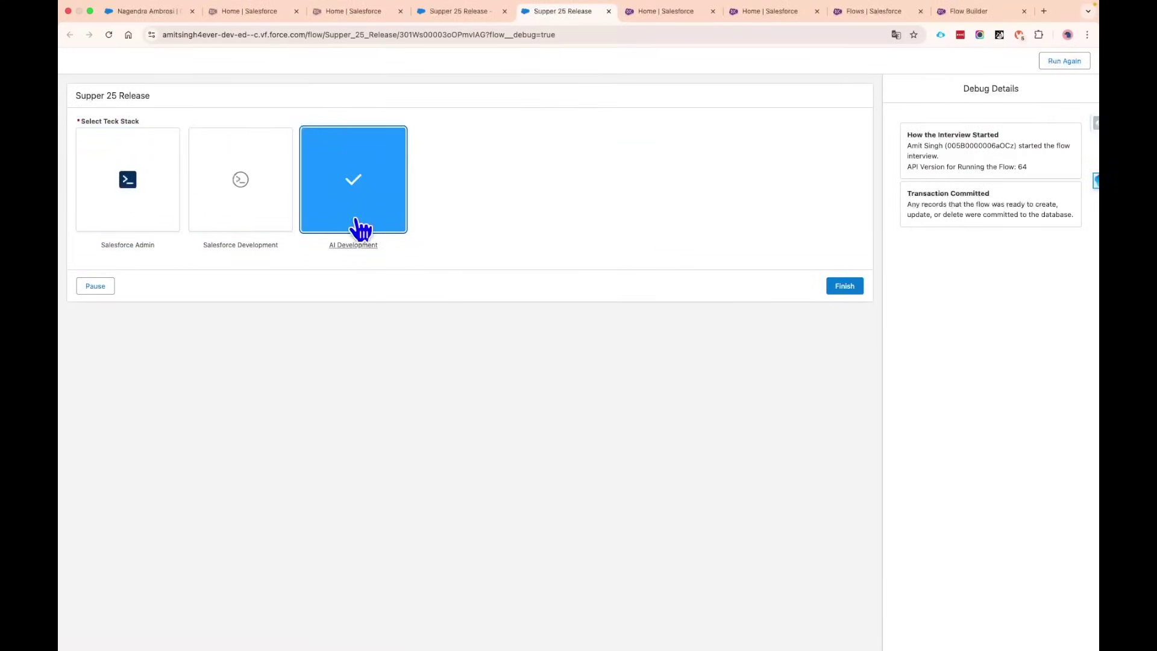
{"action": "left_click", "coordinate": [244, 202]}
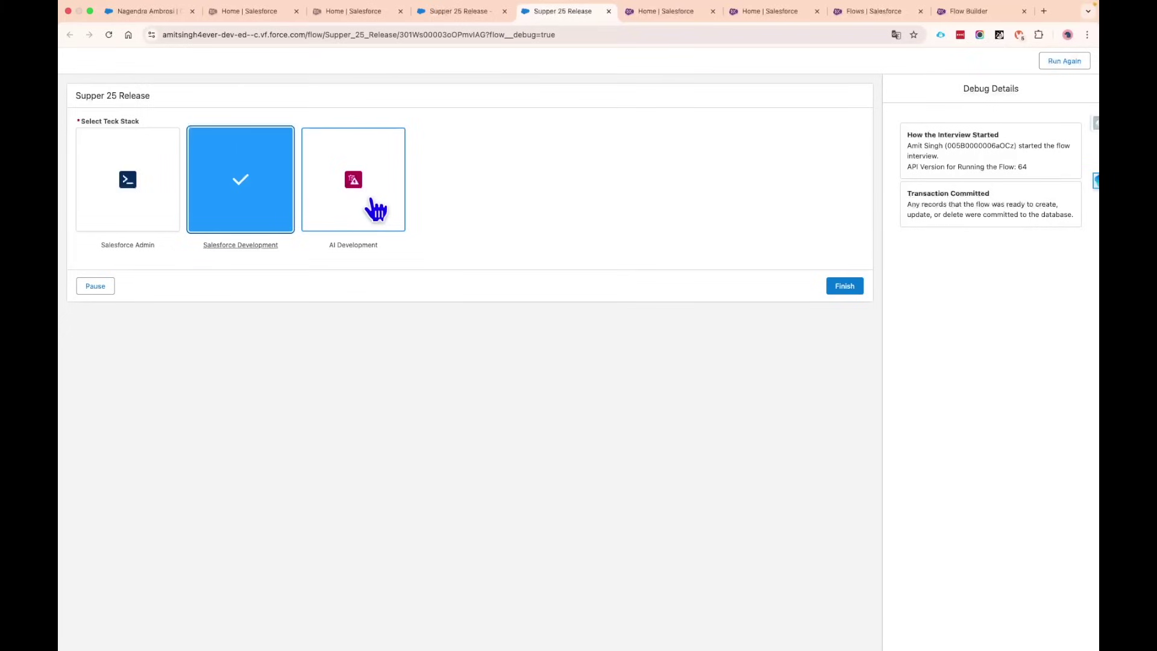
{"action": "left_click", "coordinate": [143, 194]}
{"action": "left_click", "coordinate": [354, 194]}
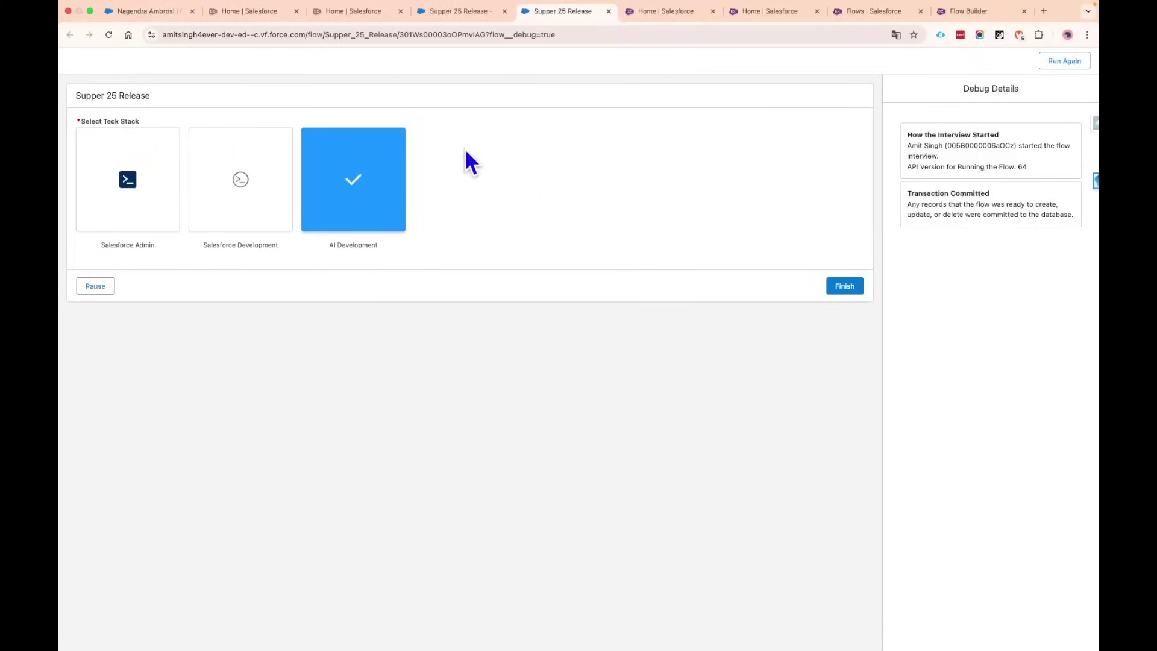
{"action": "left_click", "coordinate": [609, 11]}
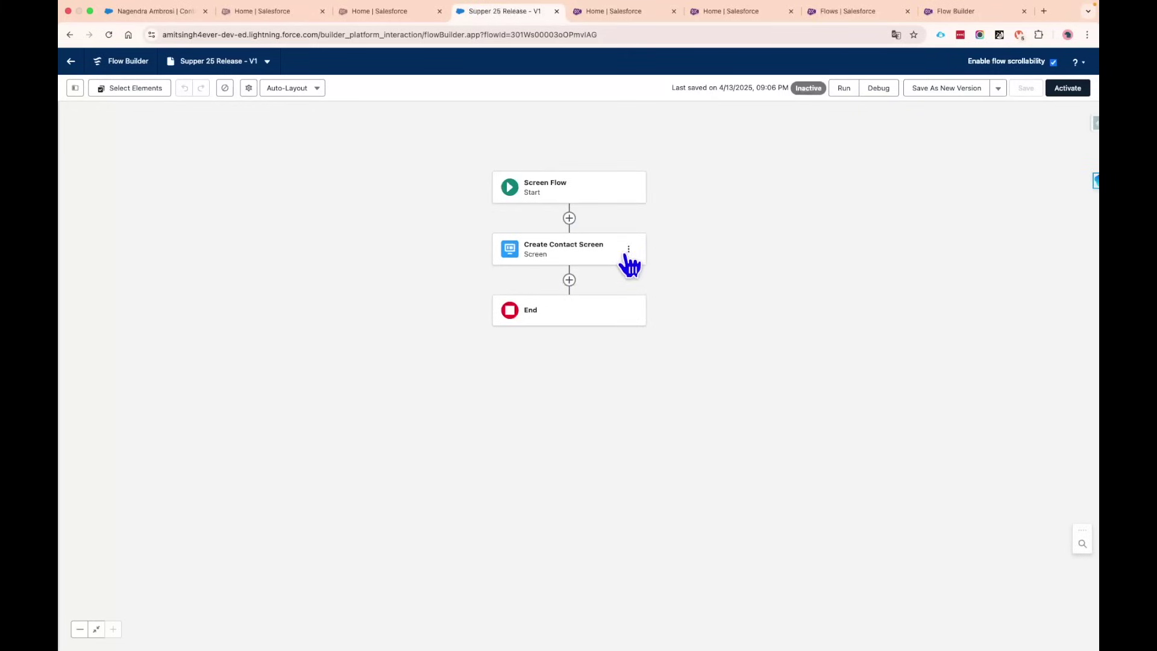
{"action": "double_click", "coordinate": [575, 250]}
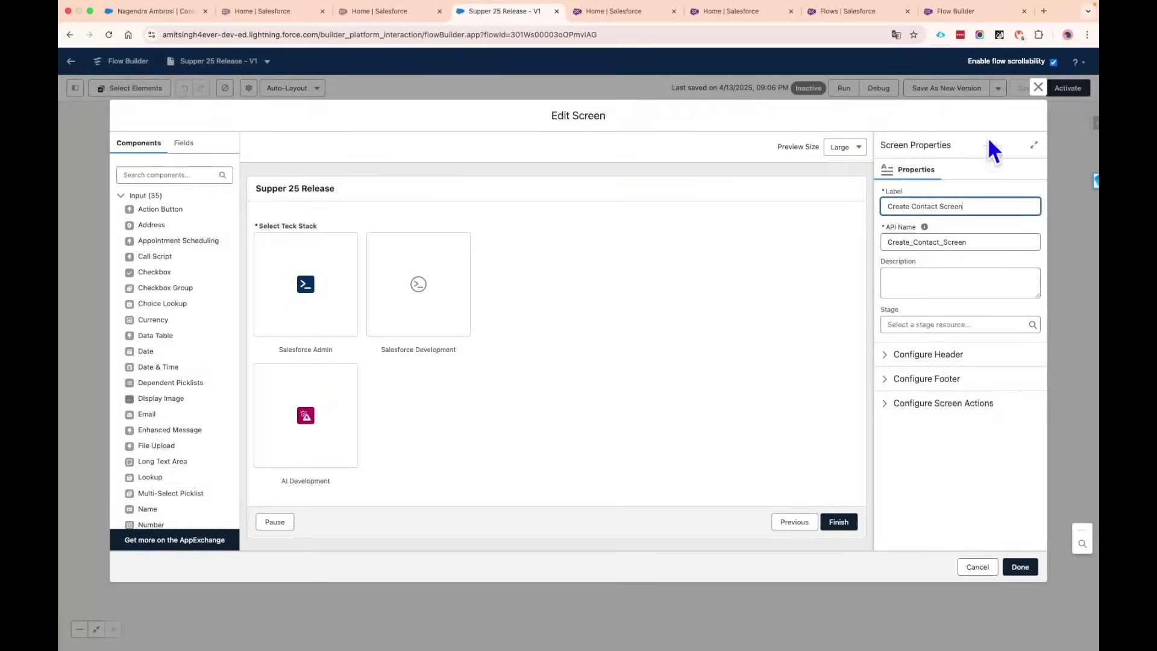
{"action": "left_click", "coordinate": [1038, 87]}
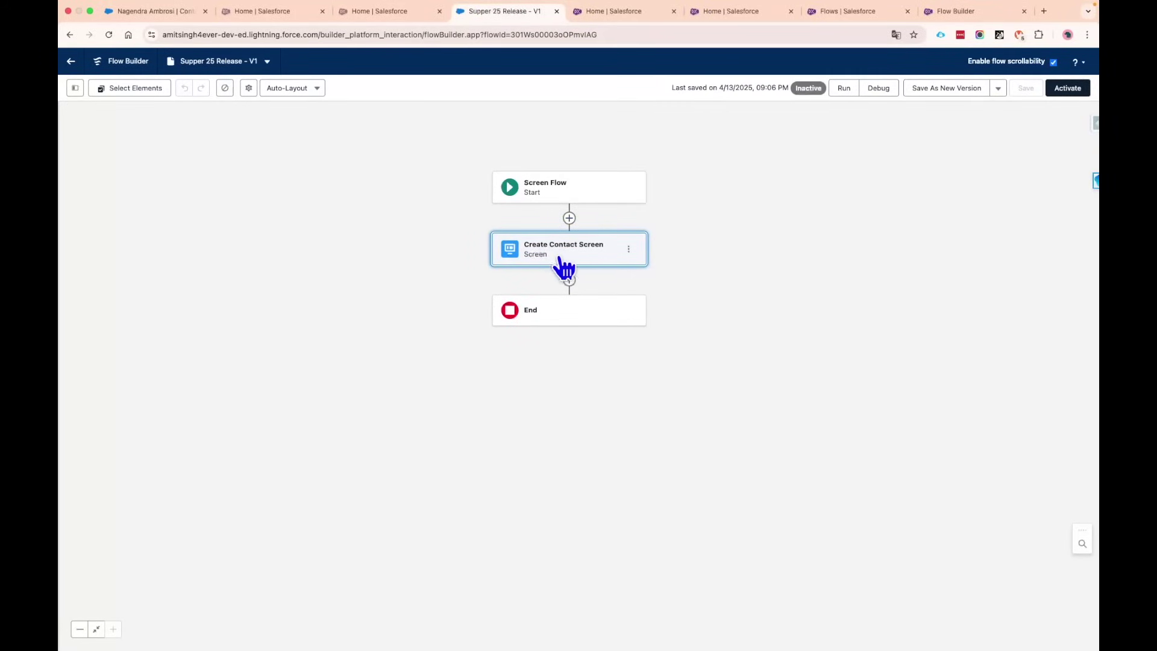
{"action": "left_click", "coordinate": [628, 250]}
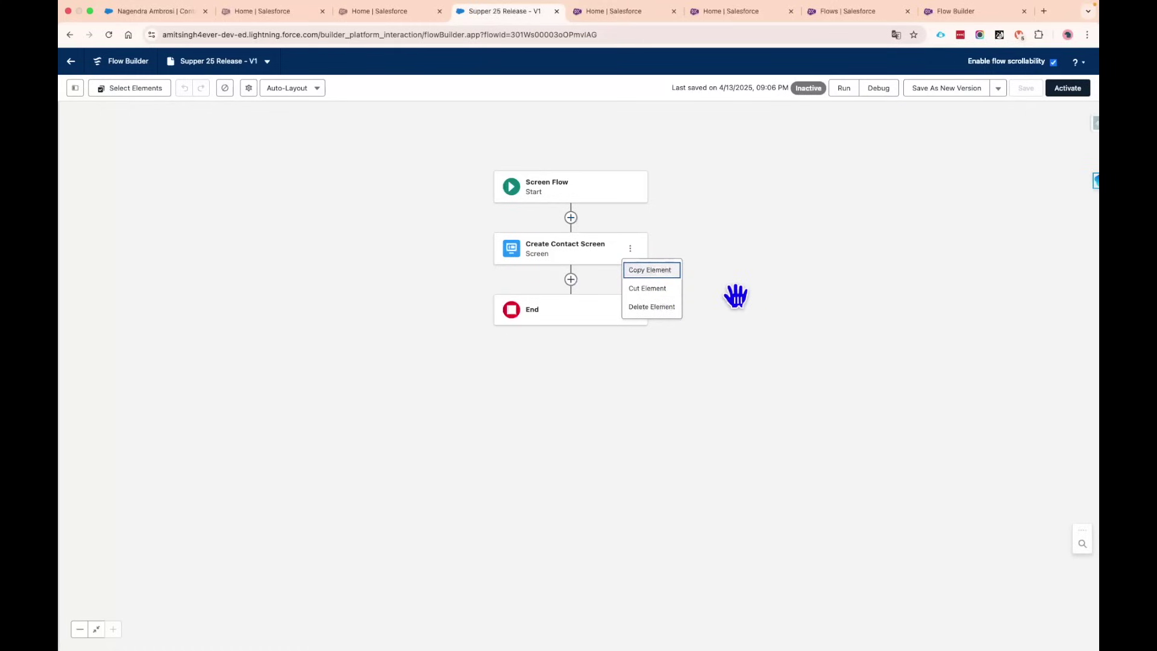
Step: Add a required Picklist labelled Tech Stack, with API name Tech_Stack, below the Visual Picker on the Create Contact Screen
{"action": "left_click", "coordinate": [577, 258]}
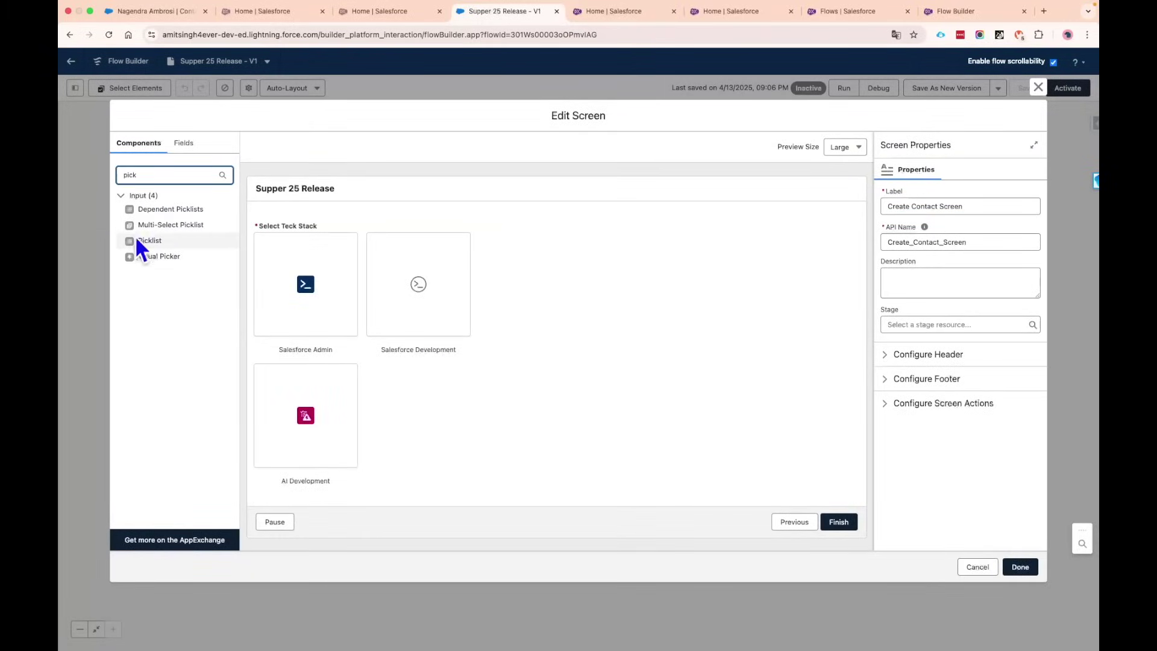
{"action": "double_click", "coordinate": [149, 176]}
{"action": "left_click_drag", "start_coordinate": [154, 244], "coordinate": [682, 253]}
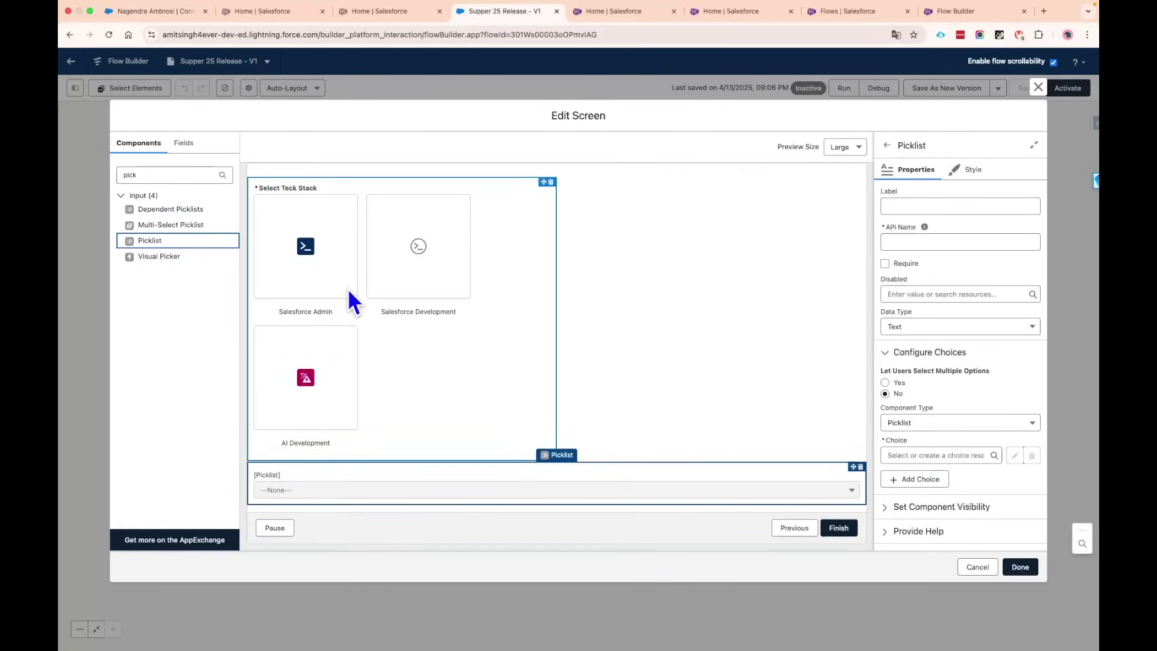
{"action": "scroll", "coordinate": [345, 300], "scroll_direction": "up", "scroll_amount": 2}
{"action": "scroll", "coordinate": [592, 364], "scroll_direction": "down", "scroll_amount": 2}
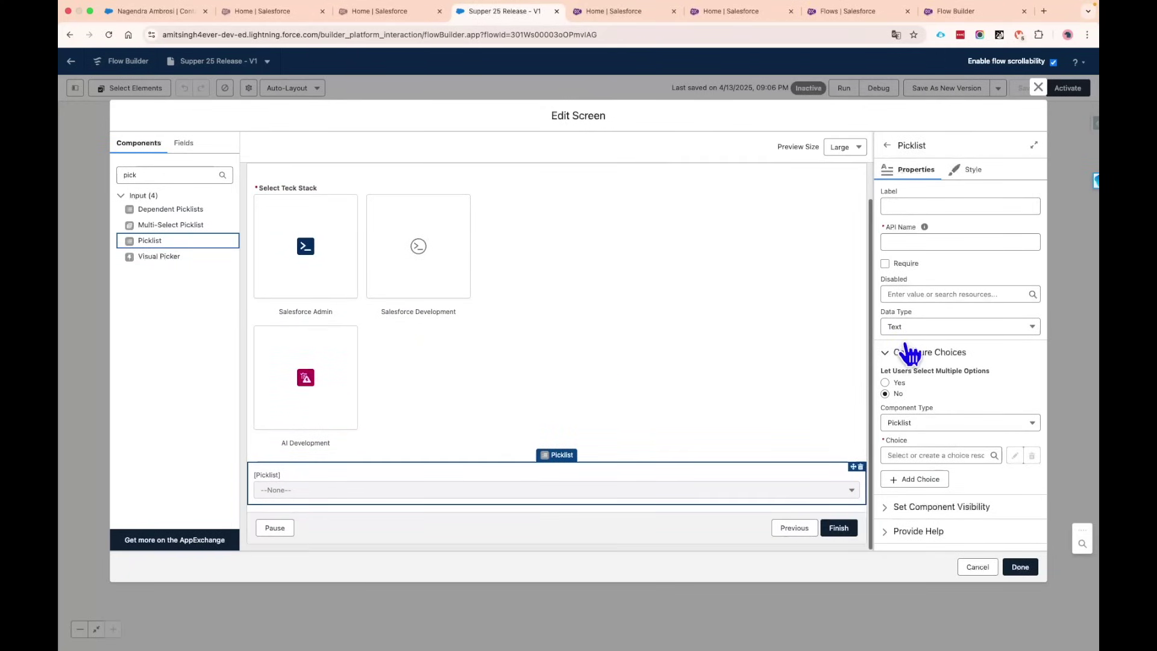
{"action": "left_click", "coordinate": [936, 207]}
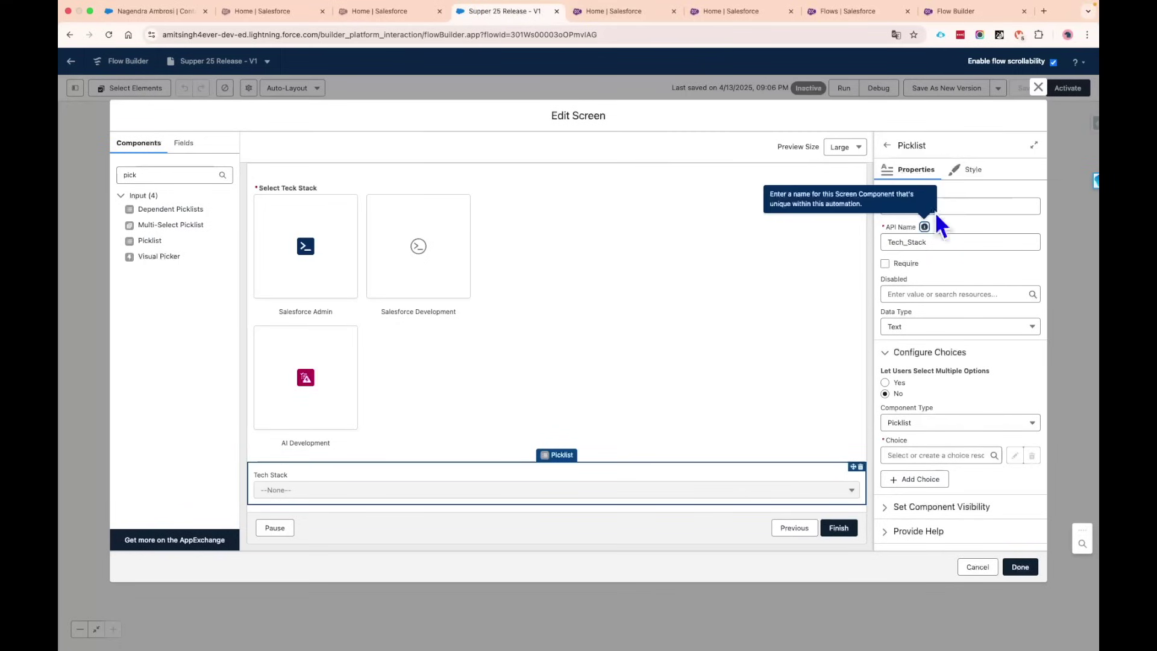
{"action": "left_click", "coordinate": [897, 263]}
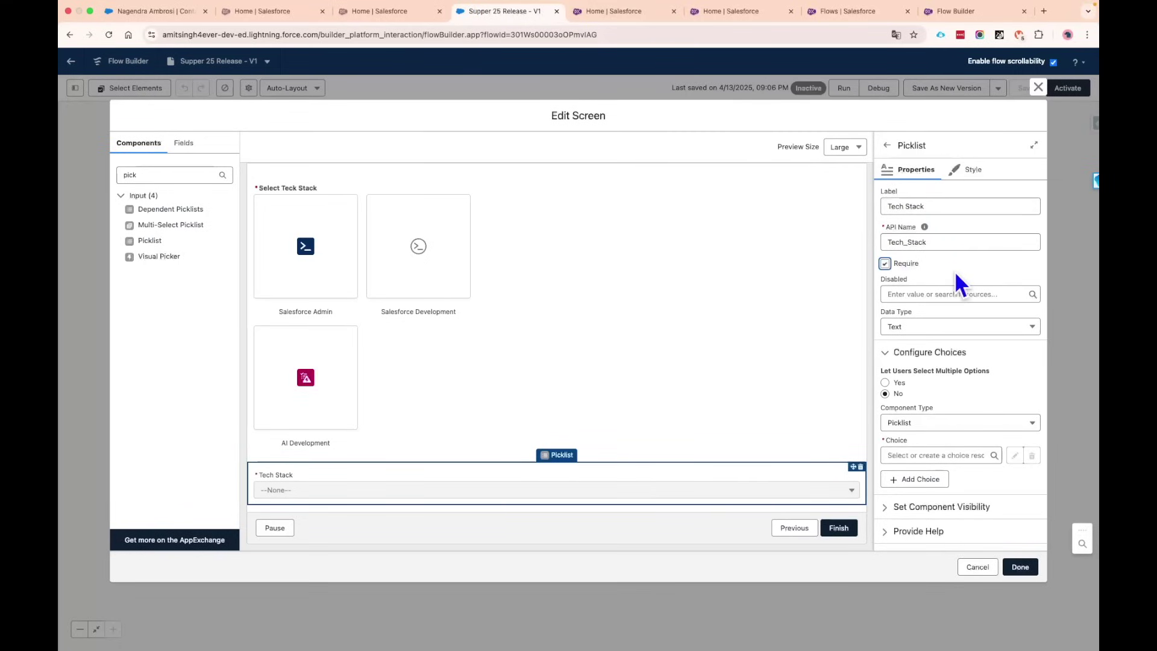
Step: Assign the existing choices AIDevelopment, SalesforceAdmin and SalesforceDevelopment to the Tech Stack picklist
{"action": "scroll", "coordinate": [964, 399], "scroll_direction": "down", "scroll_amount": 1}
{"action": "left_click", "coordinate": [947, 432]}
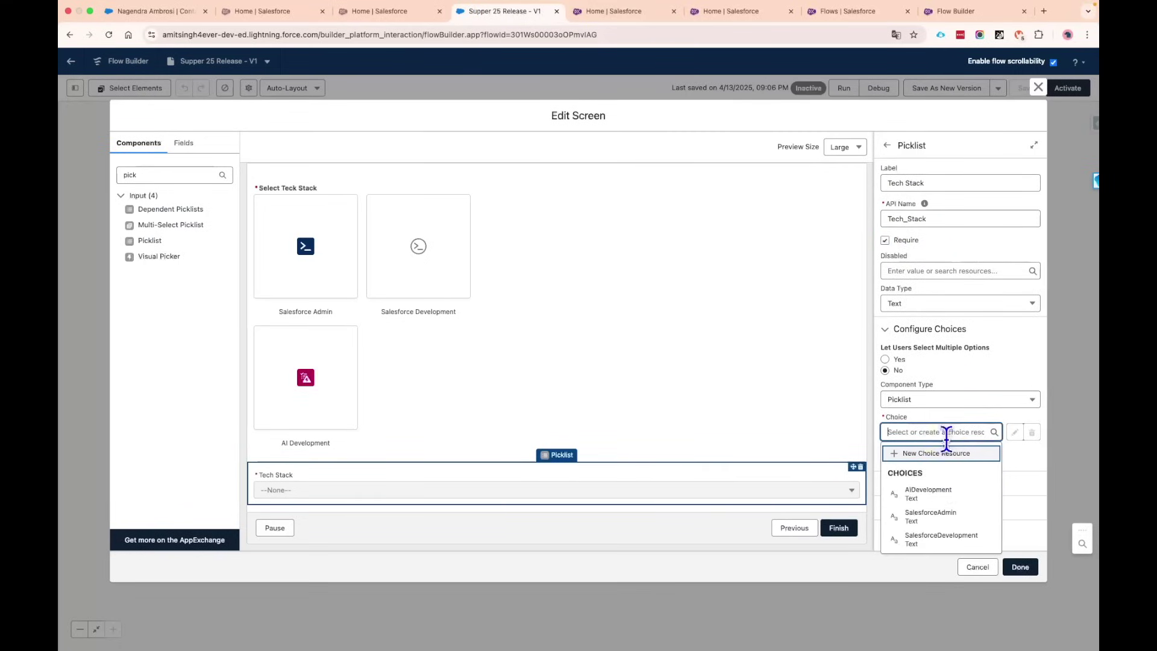
{"action": "left_click", "coordinate": [946, 495]}
{"action": "left_click", "coordinate": [919, 457]}
{"action": "left_click", "coordinate": [931, 522]}
{"action": "left_click", "coordinate": [917, 491]}
{"action": "left_click", "coordinate": [934, 503]}
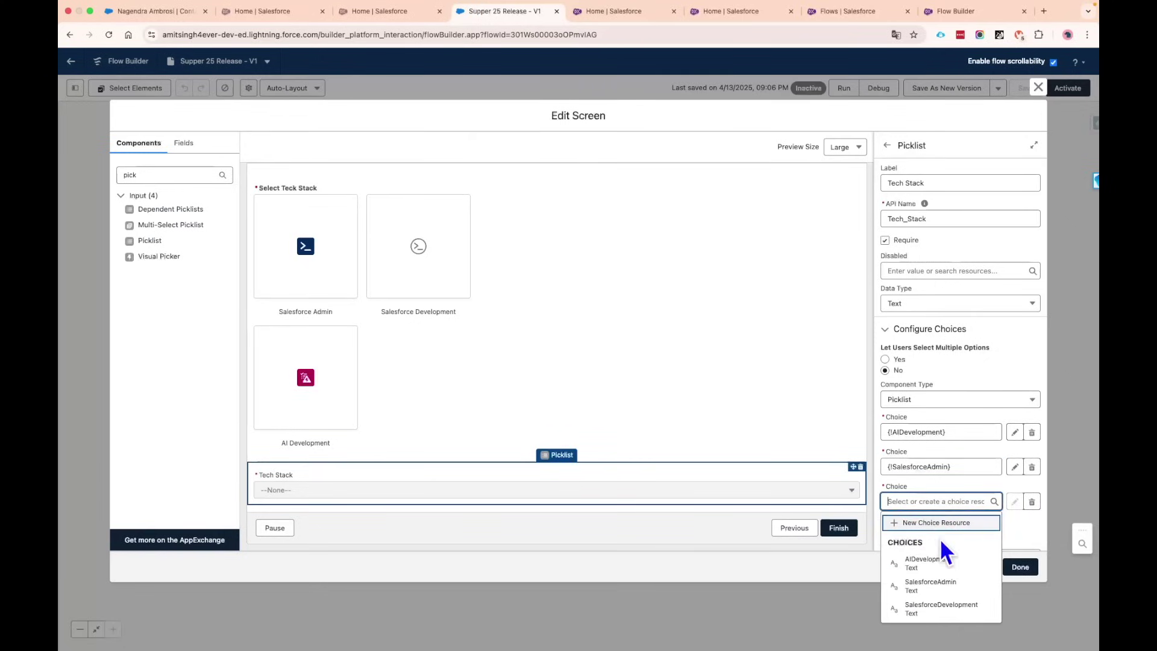
{"action": "left_click", "coordinate": [950, 607]}
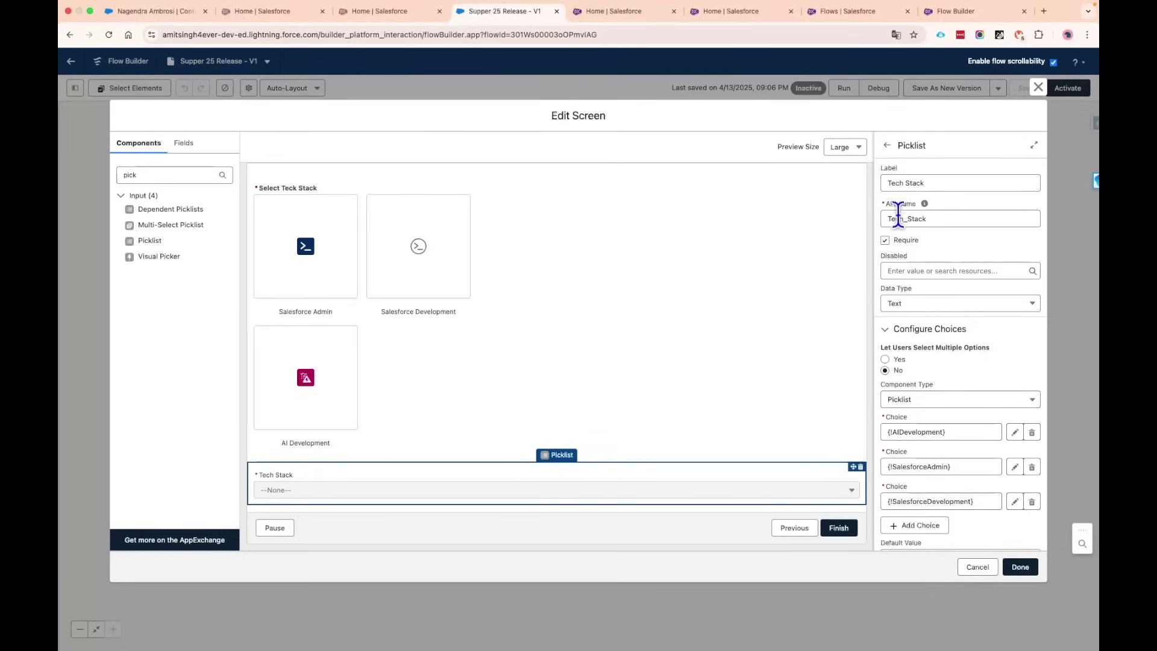
Step: Style the Tech Stack picklist with a width of 6 of 12 (Half Width) and Middle vertical alignment
{"action": "scroll", "coordinate": [898, 219], "scroll_direction": "up", "scroll_amount": 1}
{"action": "left_click", "coordinate": [959, 171]}
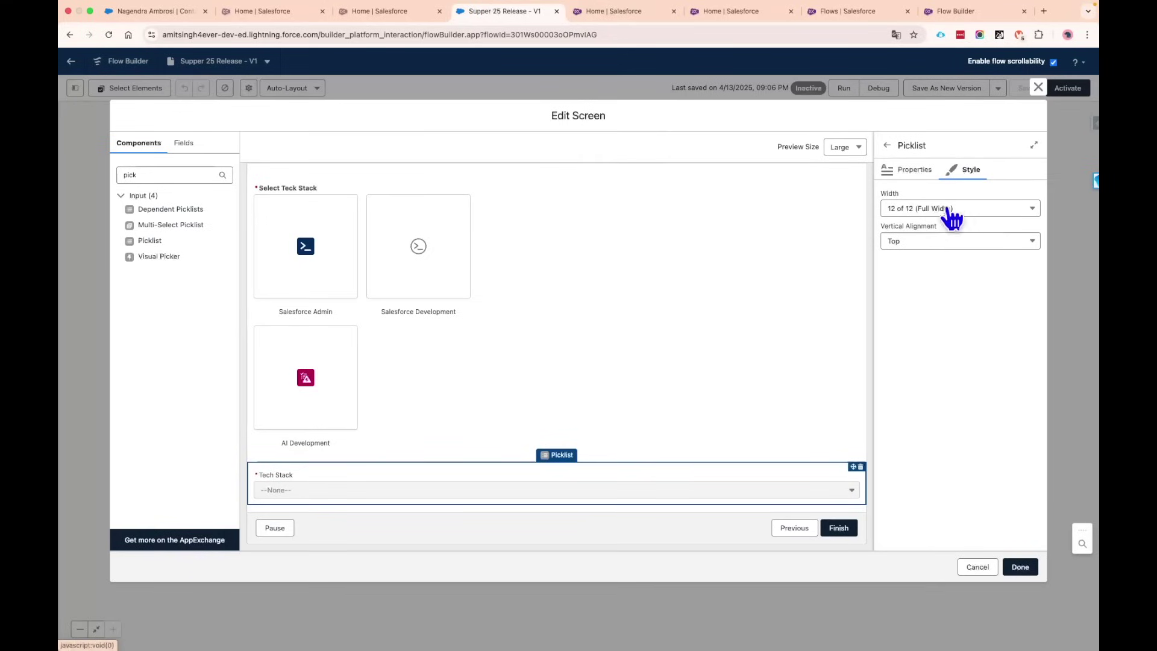
{"action": "left_click", "coordinate": [951, 209]}
{"action": "left_click", "coordinate": [956, 313]}
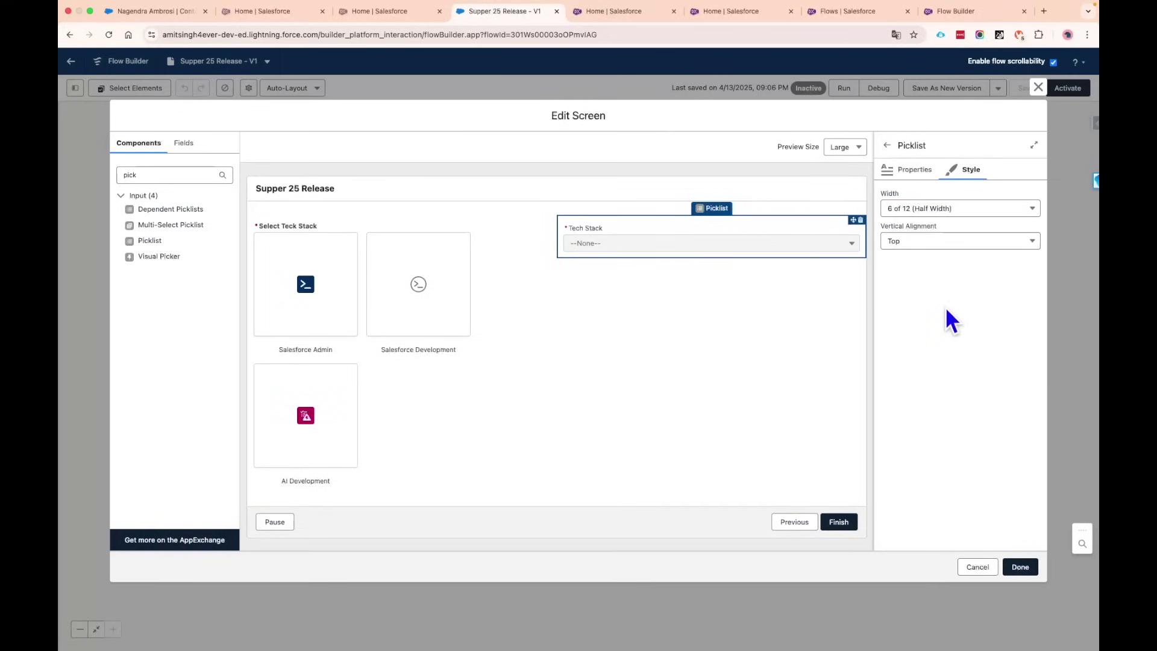
{"action": "left_click", "coordinate": [943, 242]}
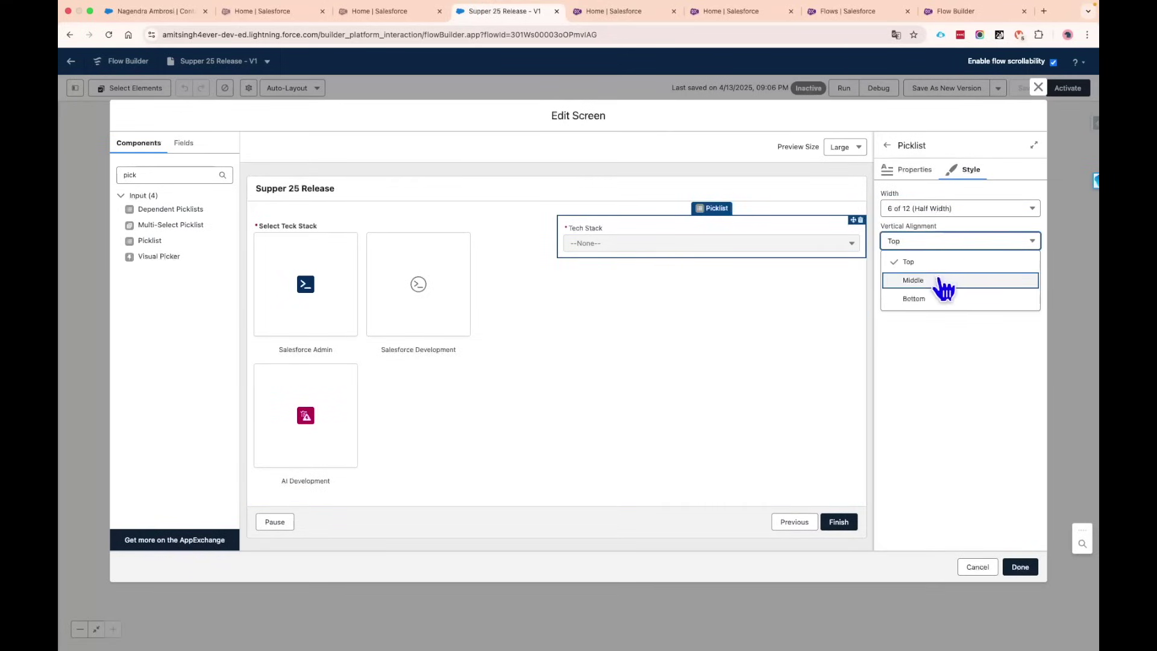
{"action": "left_click", "coordinate": [941, 280]}
{"action": "left_click", "coordinate": [995, 402]}
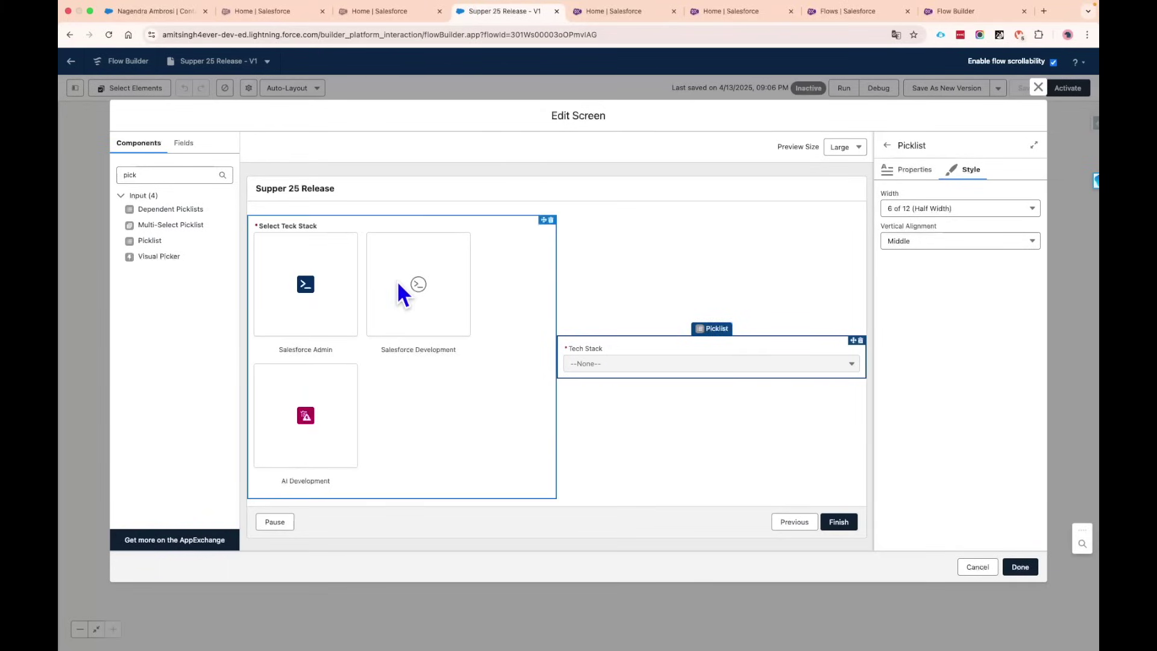
Step: Accept the Create Contact Screen edits, save the flow and run it in debug with the default options
{"action": "left_click", "coordinate": [1020, 567]}
{"action": "left_click", "coordinate": [1026, 89]}
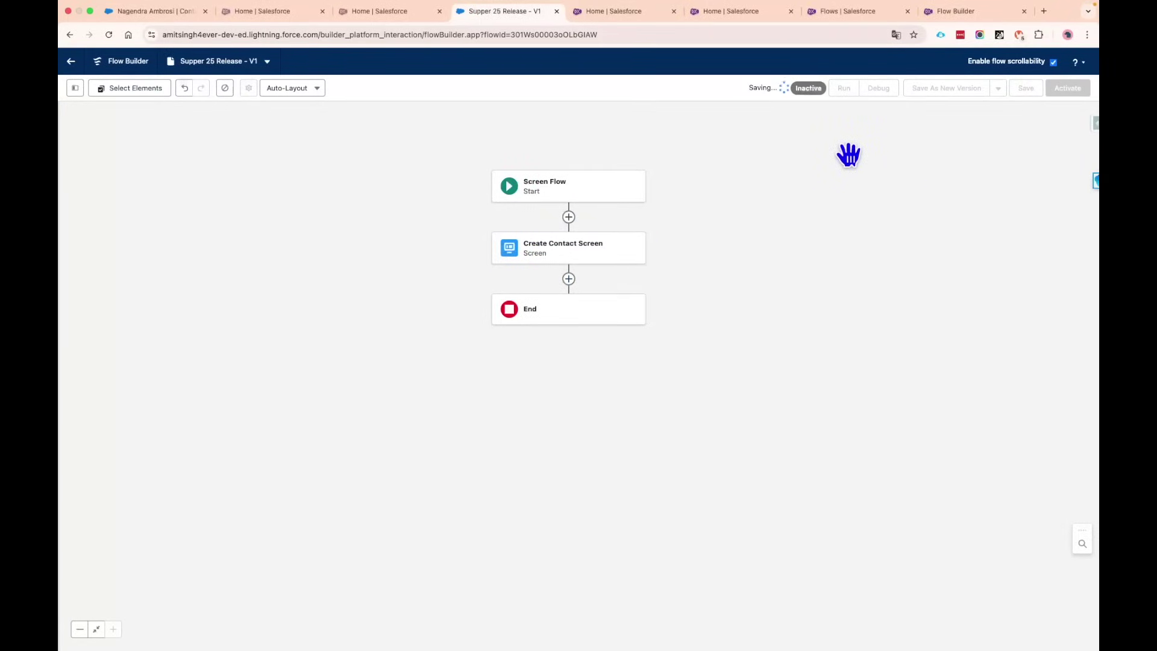
{"action": "left_click", "coordinate": [879, 89]}
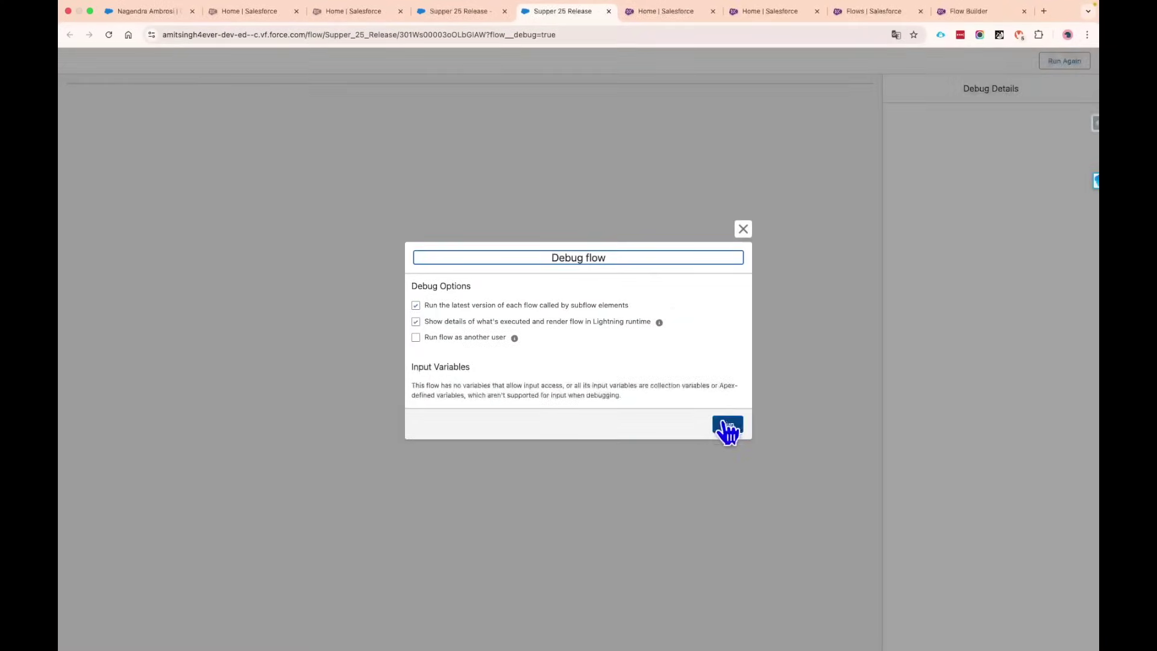
{"action": "left_click", "coordinate": [726, 426]}
Step: Test the Tech Stack picklist in the debug run by choosing AI Development
{"action": "left_click", "coordinate": [566, 192]}
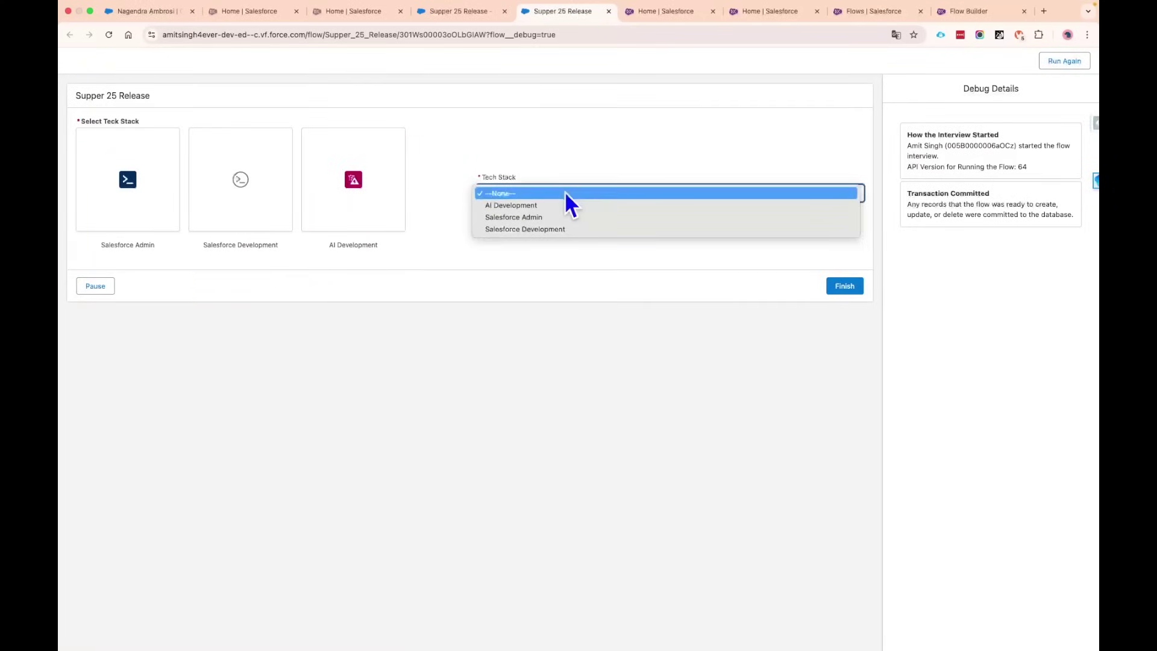
{"action": "left_click", "coordinate": [440, 232]}
{"action": "left_click", "coordinate": [561, 193]}
{"action": "left_click", "coordinate": [562, 209]}
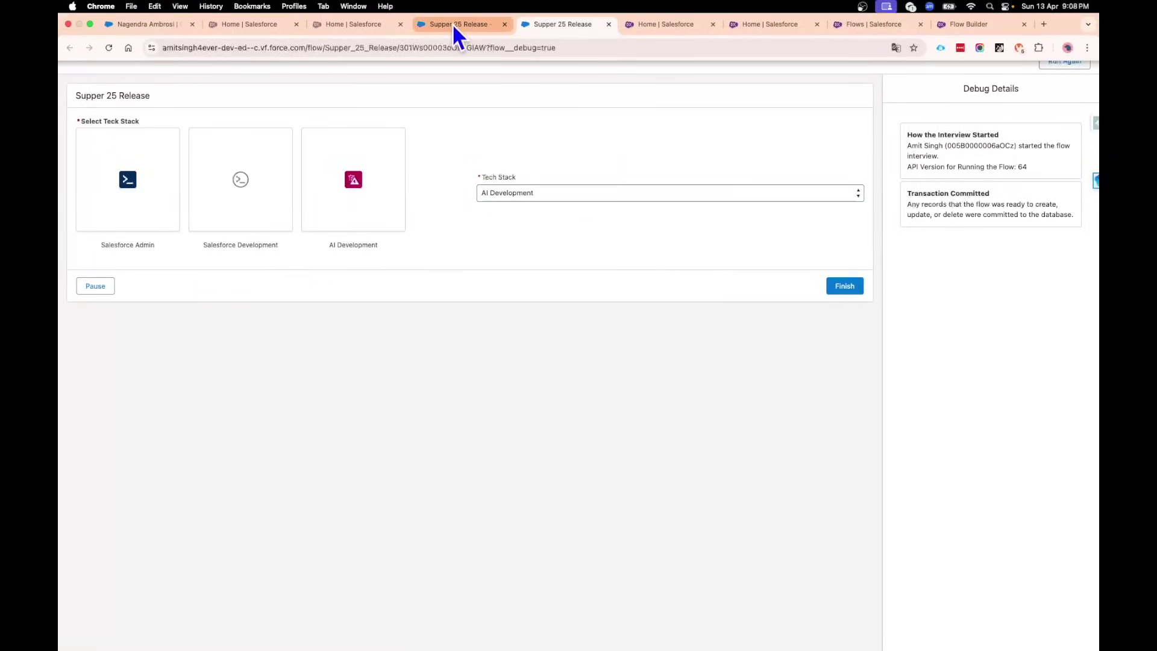
Step: Return to the flow and add a Choice Lookup component below the Visual Picker on the Create Contact Screen
{"action": "left_click", "coordinate": [452, 23]}
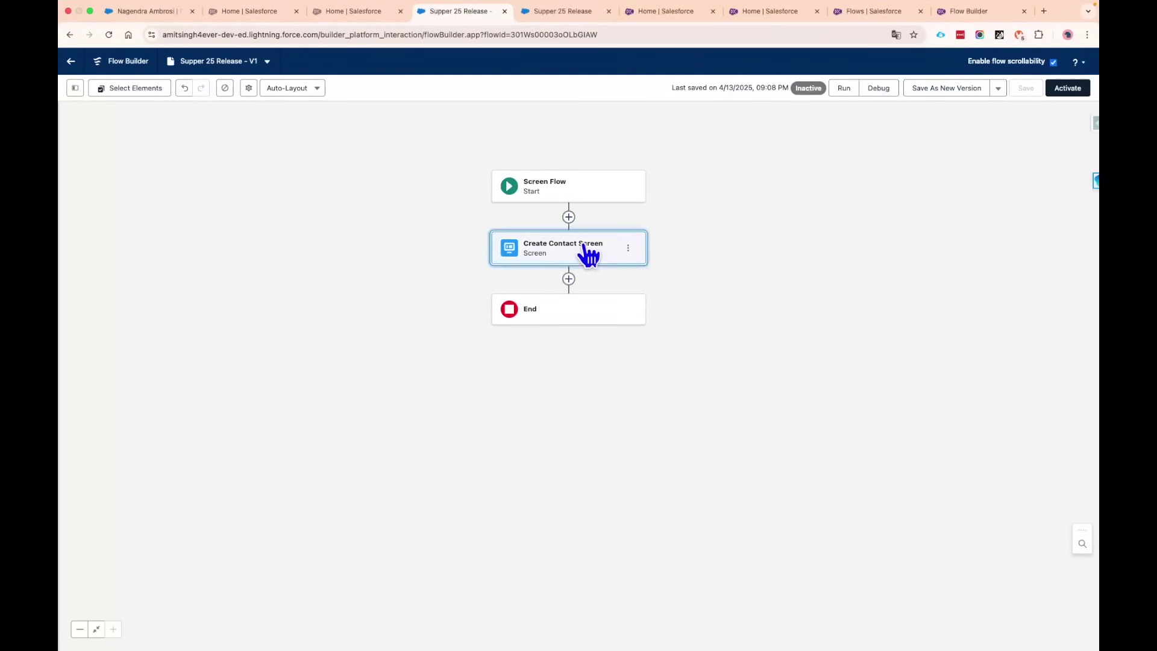
{"action": "double_click", "coordinate": [589, 253]}
{"action": "left_click", "coordinate": [603, 369]}
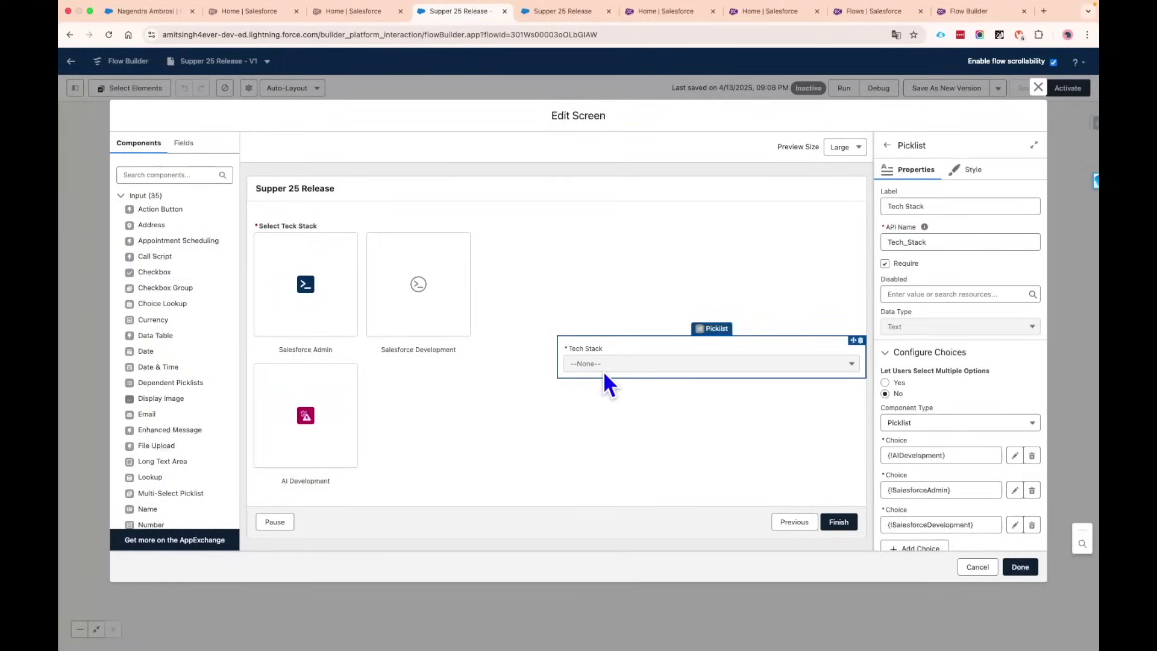
{"action": "left_click", "coordinate": [153, 175]}
{"action": "type", "text": "ch"}
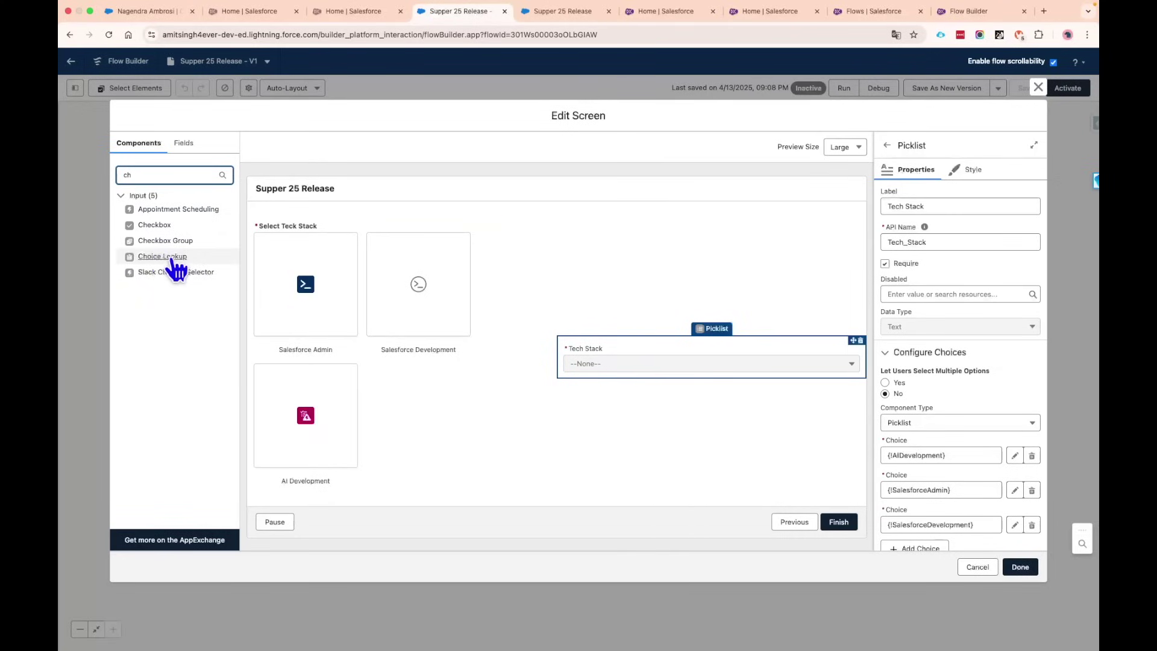
{"action": "left_click_drag", "start_coordinate": [161, 258], "coordinate": [667, 334]}
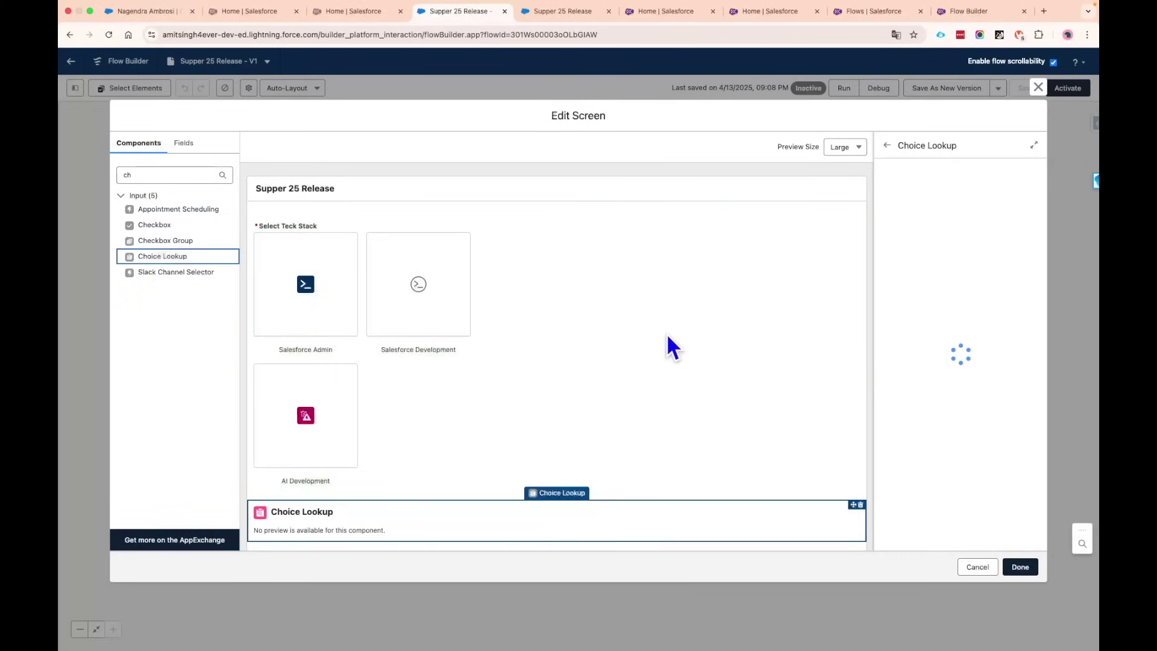
Step: Assign the existing choices AIDevelopment, SalesforceAdmin and SalesforceDevelopment to the Choice Lookup
{"action": "left_click", "coordinate": [922, 422]}
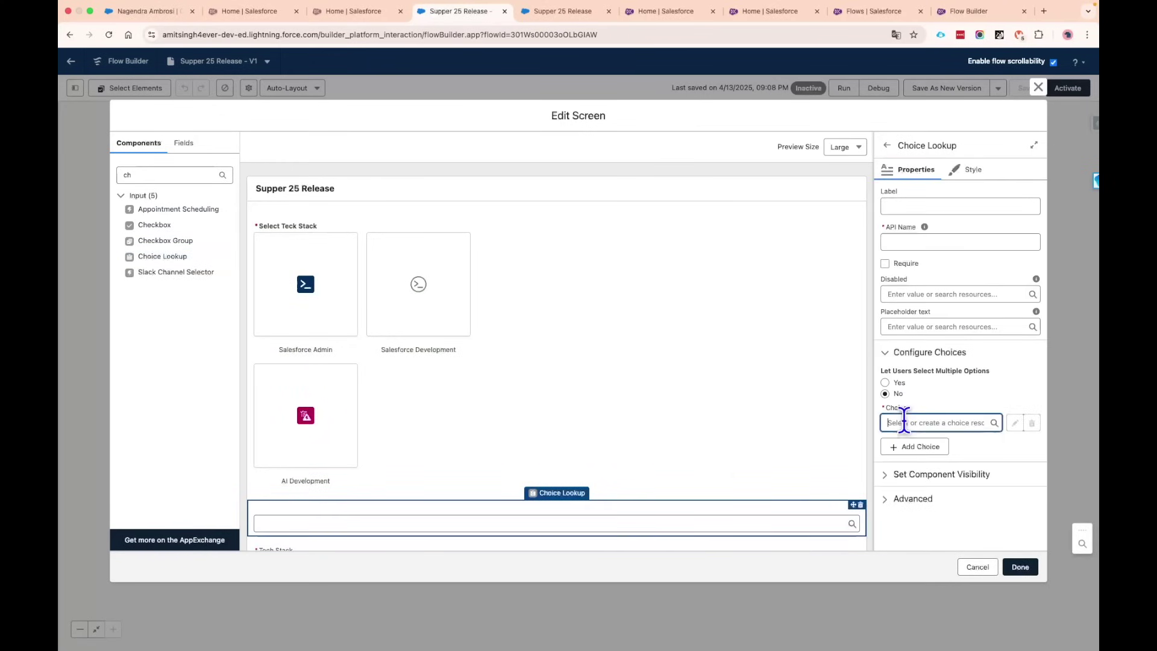
{"action": "left_click", "coordinate": [934, 479]}
{"action": "left_click", "coordinate": [918, 449]}
{"action": "left_click", "coordinate": [922, 454]}
{"action": "left_click", "coordinate": [931, 538]}
{"action": "left_click", "coordinate": [915, 479]}
{"action": "left_click", "coordinate": [922, 422]}
{"action": "left_click", "coordinate": [942, 531]}
{"action": "left_click", "coordinate": [928, 424]}
{"action": "left_click", "coordinate": [1018, 448]}
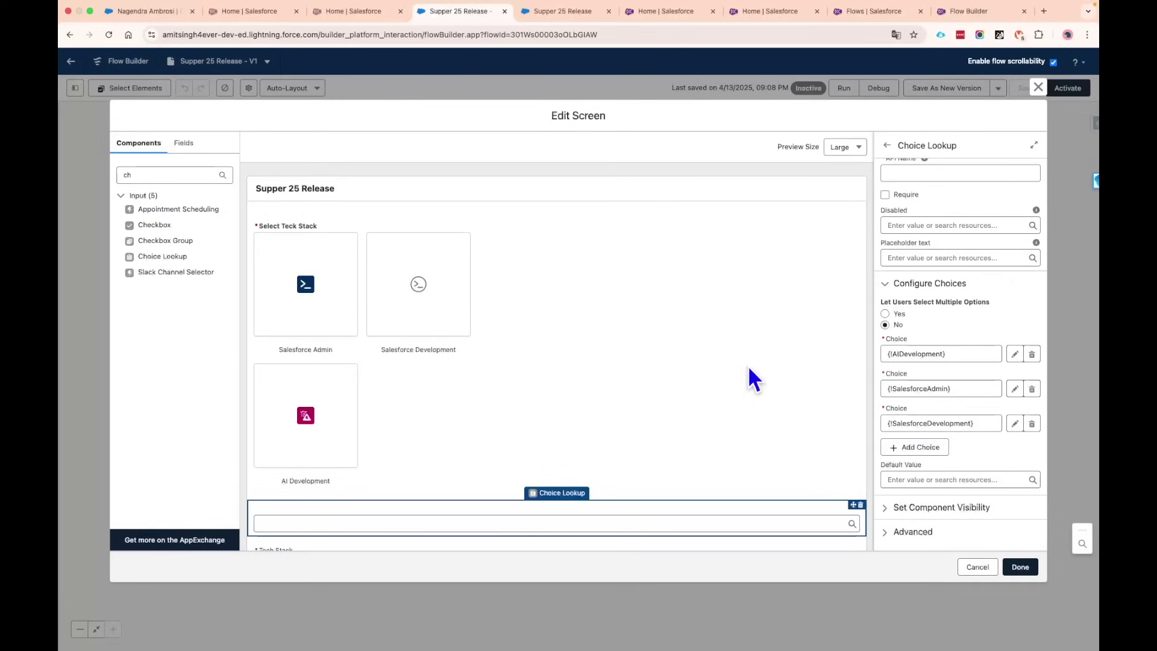
Step: Label the Choice Lookup Test, with API name Test, and make it required
{"action": "scroll", "coordinate": [920, 323], "scroll_direction": "up", "scroll_amount": 2}
{"action": "left_click", "coordinate": [899, 207]}
{"action": "type", "text": "Test"}
{"action": "left_click", "coordinate": [898, 264]}
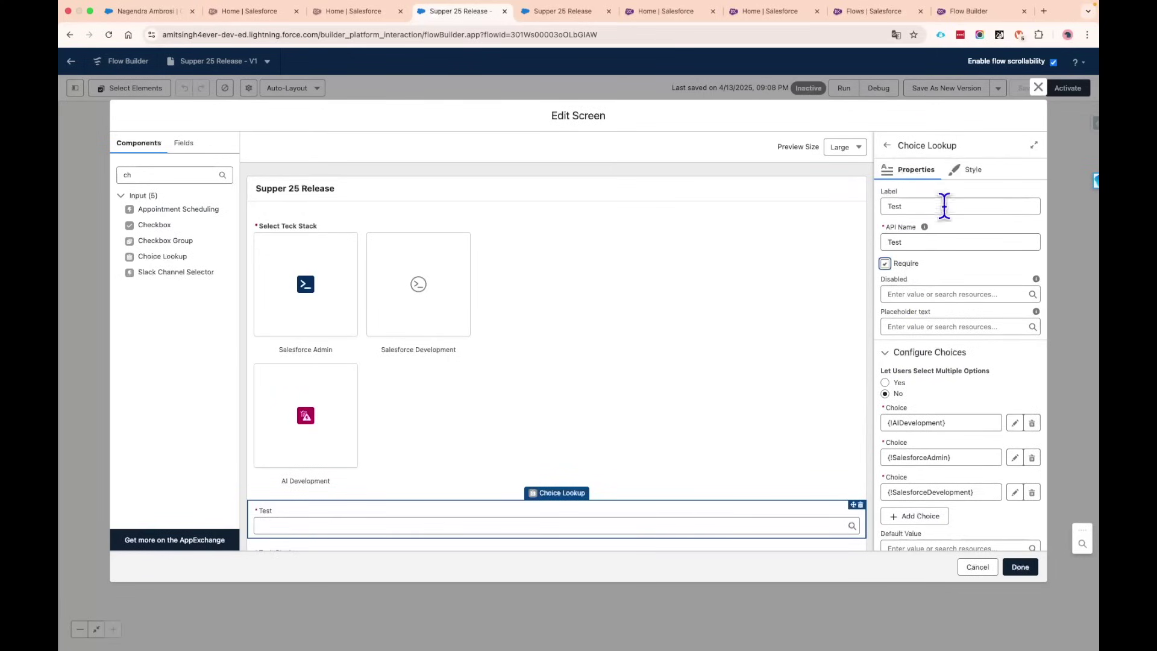
Step: Style the Test Choice Lookup with a width of 6 of 12 (Half Width) and Middle vertical alignment
{"action": "left_click", "coordinate": [968, 170]}
{"action": "left_click", "coordinate": [953, 209]}
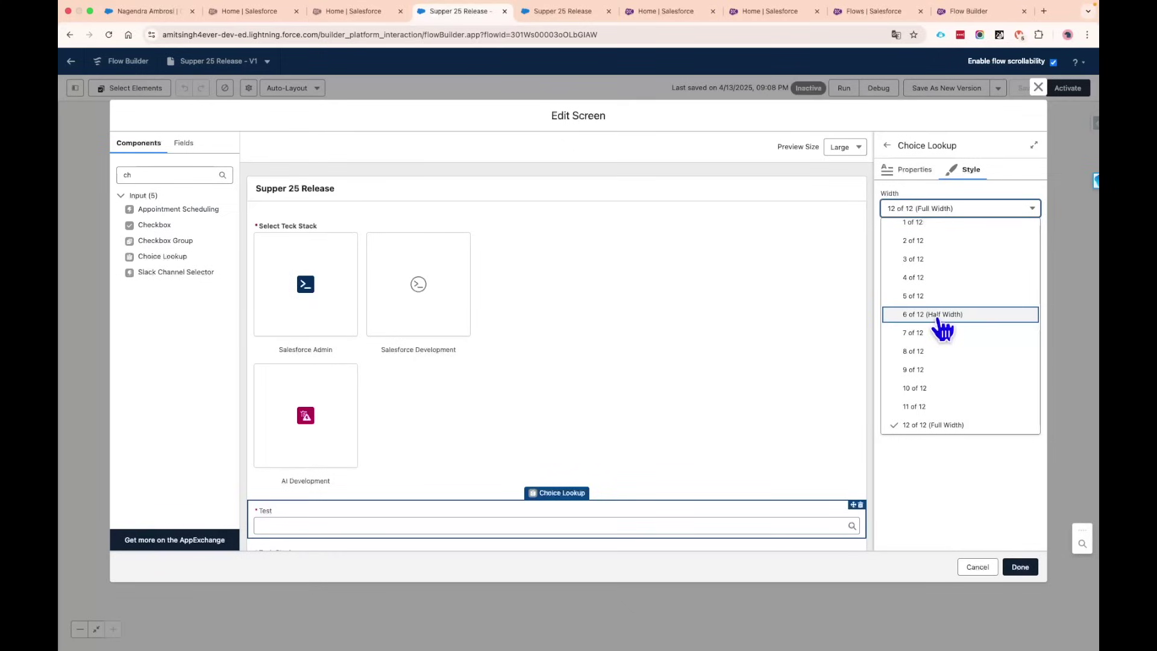
{"action": "left_click", "coordinate": [938, 316]}
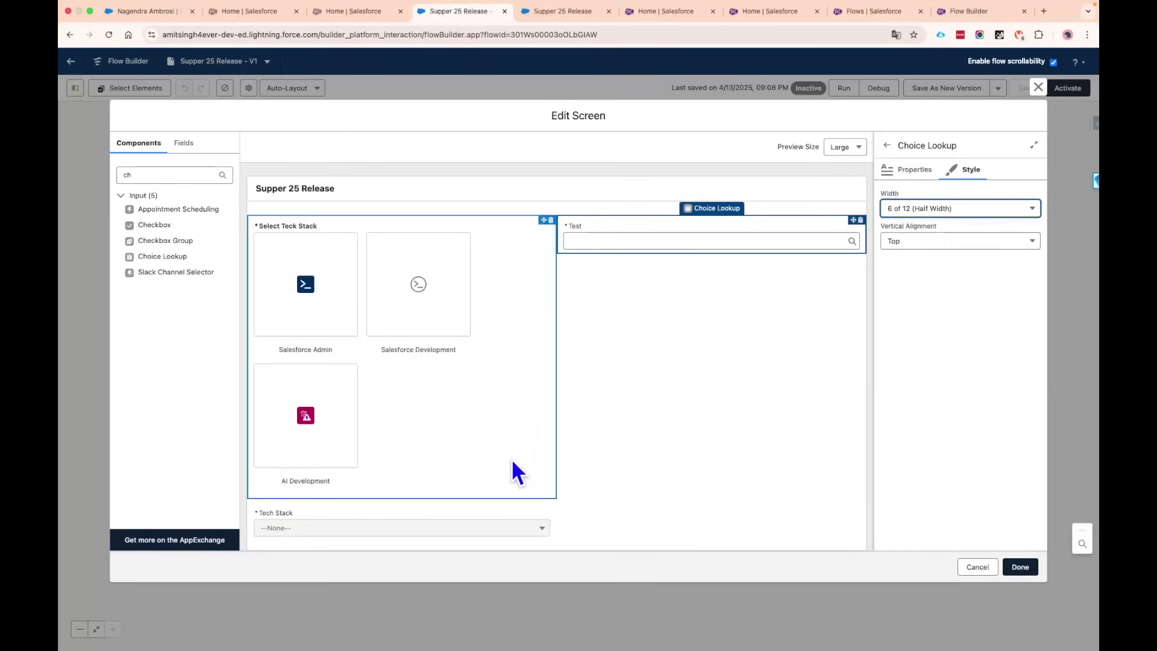
{"action": "left_click", "coordinate": [929, 241]}
{"action": "left_click", "coordinate": [941, 284]}
{"action": "left_click", "coordinate": [969, 376]}
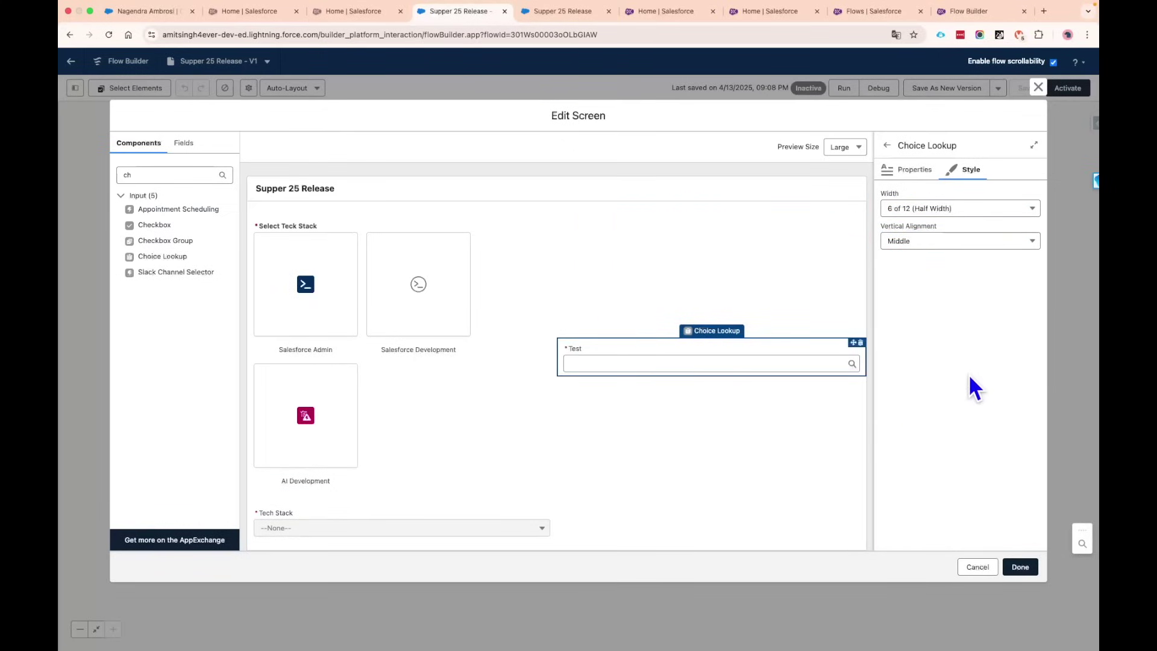
Step: Save the flow with the added Choice Lookup and start a new debug run
{"action": "left_click", "coordinate": [1030, 571]}
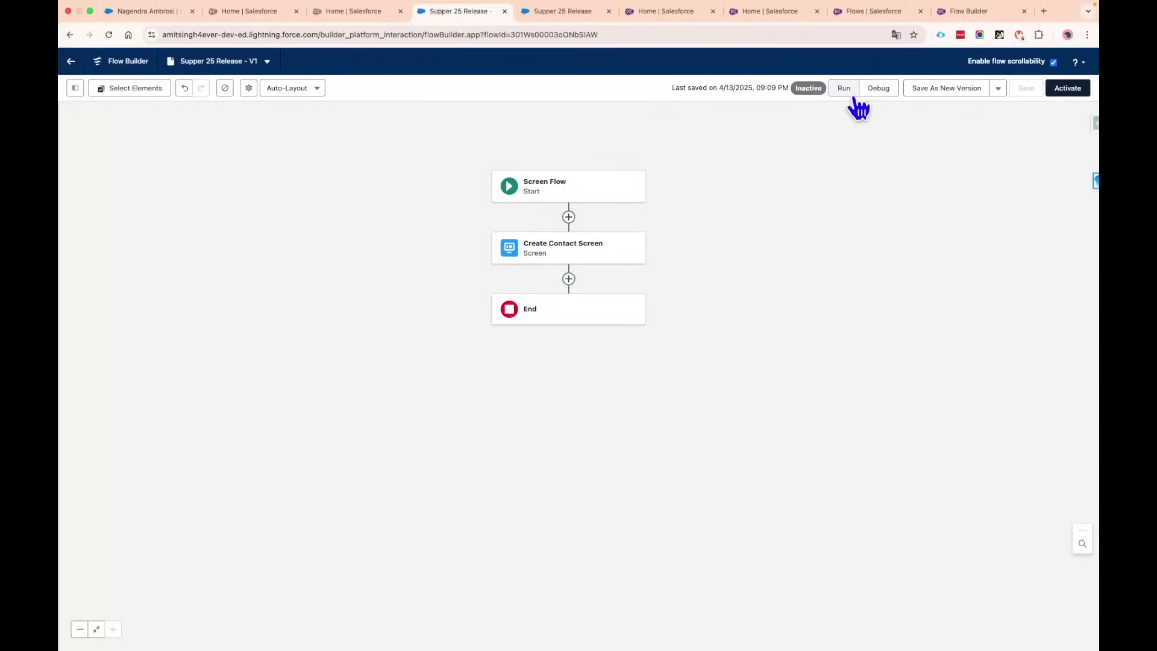
{"action": "left_click", "coordinate": [844, 88]}
{"action": "left_click", "coordinate": [649, 11]}
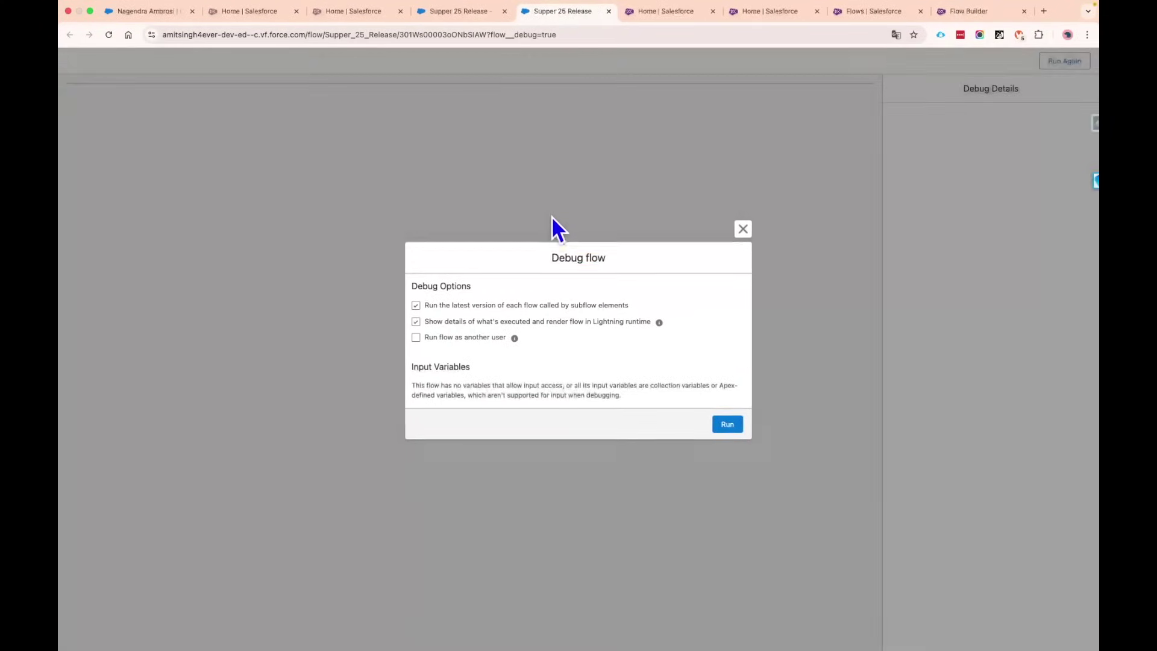
{"action": "left_click", "coordinate": [728, 424]}
Step: Try the Test lookup in the debug run by selecting and reselecting choices, ending on Salesforce Admin
{"action": "left_click", "coordinate": [561, 193]}
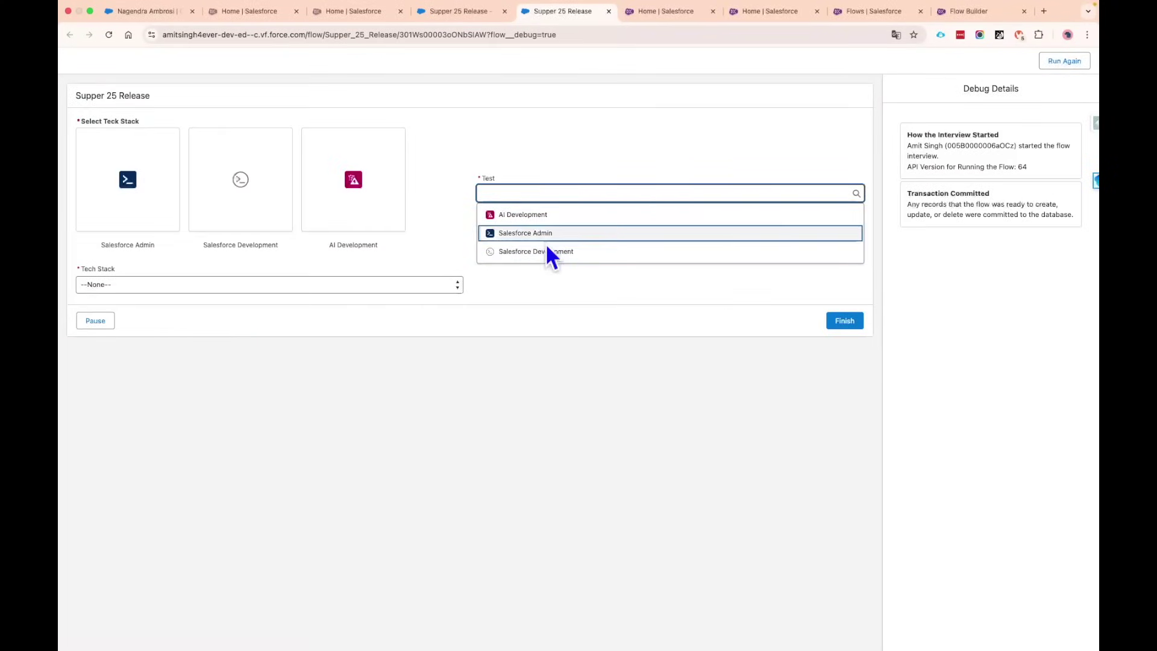
{"action": "left_click", "coordinate": [546, 235]}
{"action": "left_click", "coordinate": [628, 251]}
{"action": "left_click", "coordinate": [856, 194]}
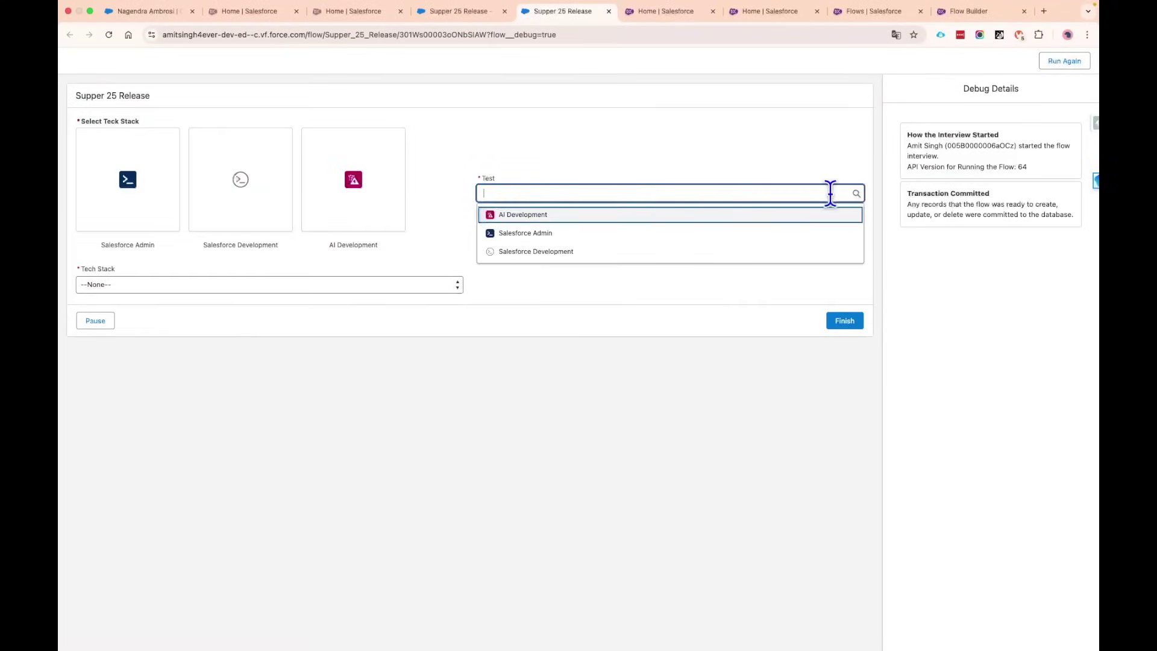
{"action": "left_click", "coordinate": [550, 233]}
{"action": "left_click", "coordinate": [630, 259]}
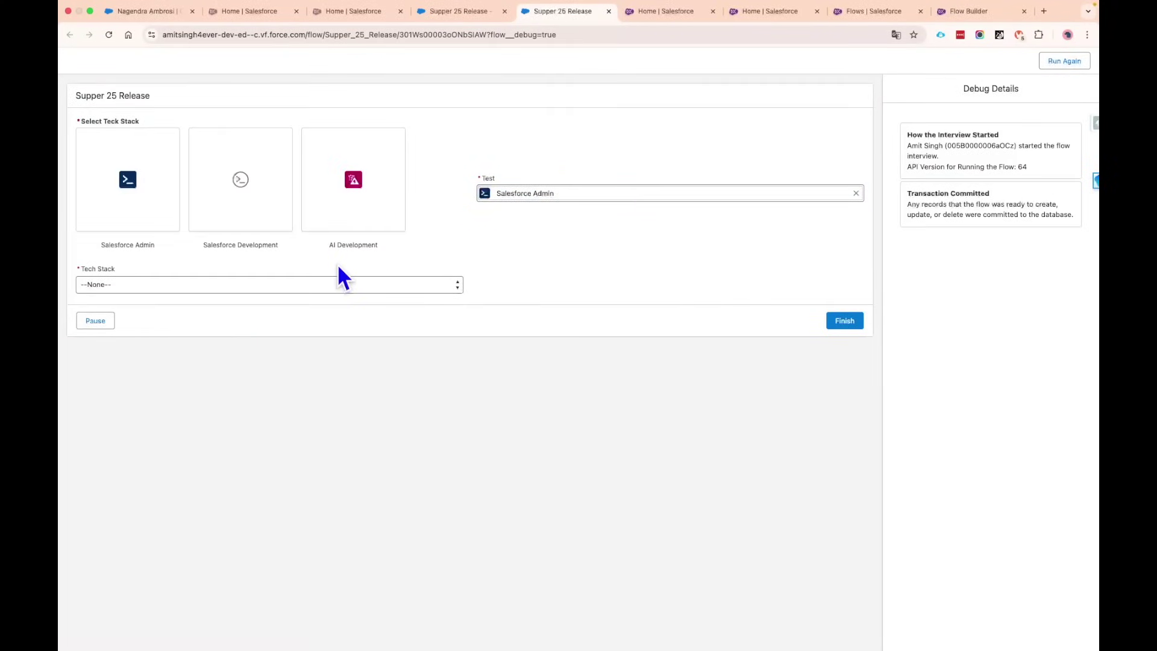
Step: Check the Tech Stack picklist's options for comparison and change the Test lookup's selection to Salesforce Development
{"action": "left_click", "coordinate": [405, 288]}
{"action": "key", "text": "Escape"}
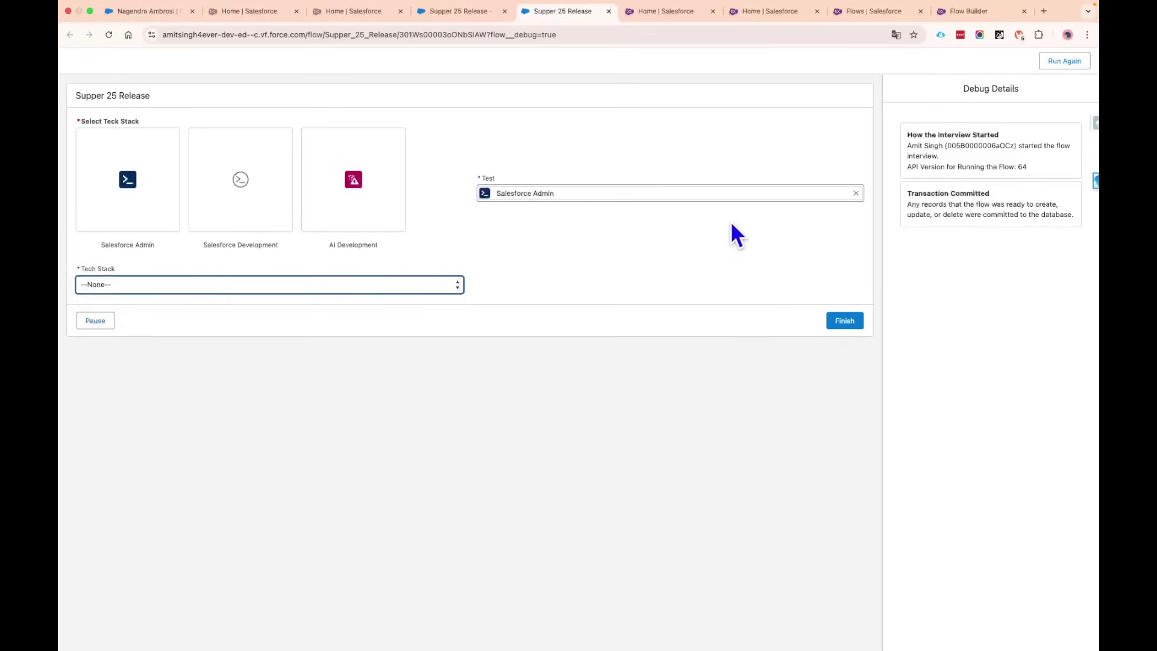
{"action": "left_click", "coordinate": [856, 194]}
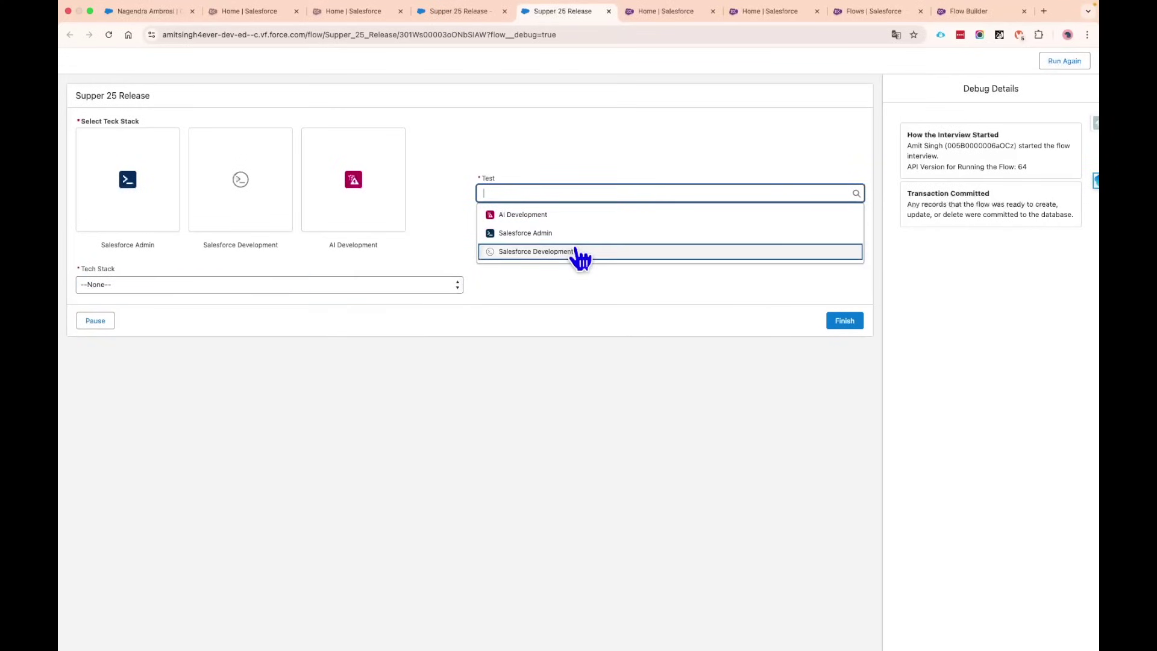
{"action": "left_click", "coordinate": [556, 252]}
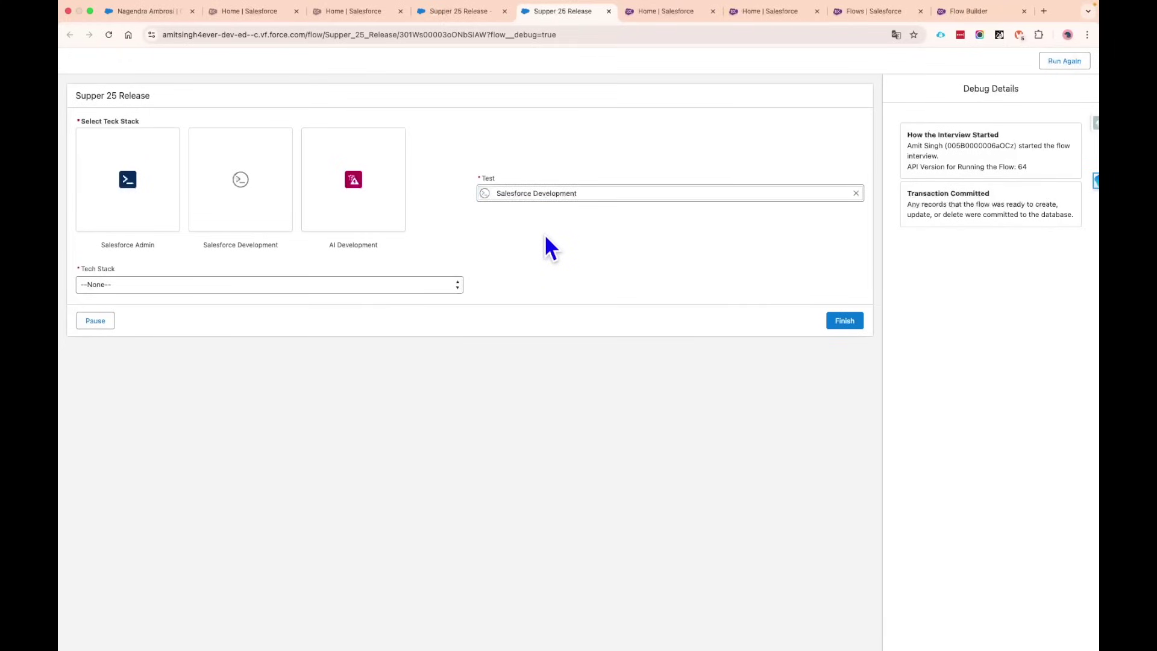
Step: Close the Supper 25 Release flow and its debug run, returning to Salesforce Setup Home
{"action": "left_click", "coordinate": [454, 17]}
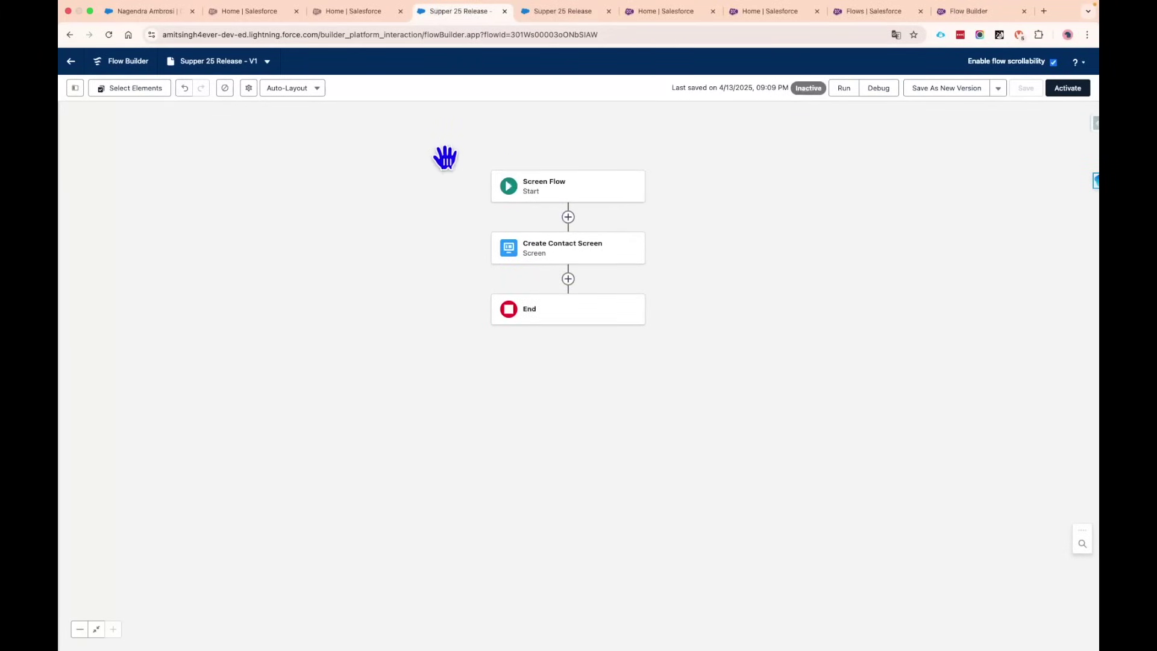
{"action": "left_click", "coordinate": [505, 11]}
{"action": "left_click", "coordinate": [335, 15]}
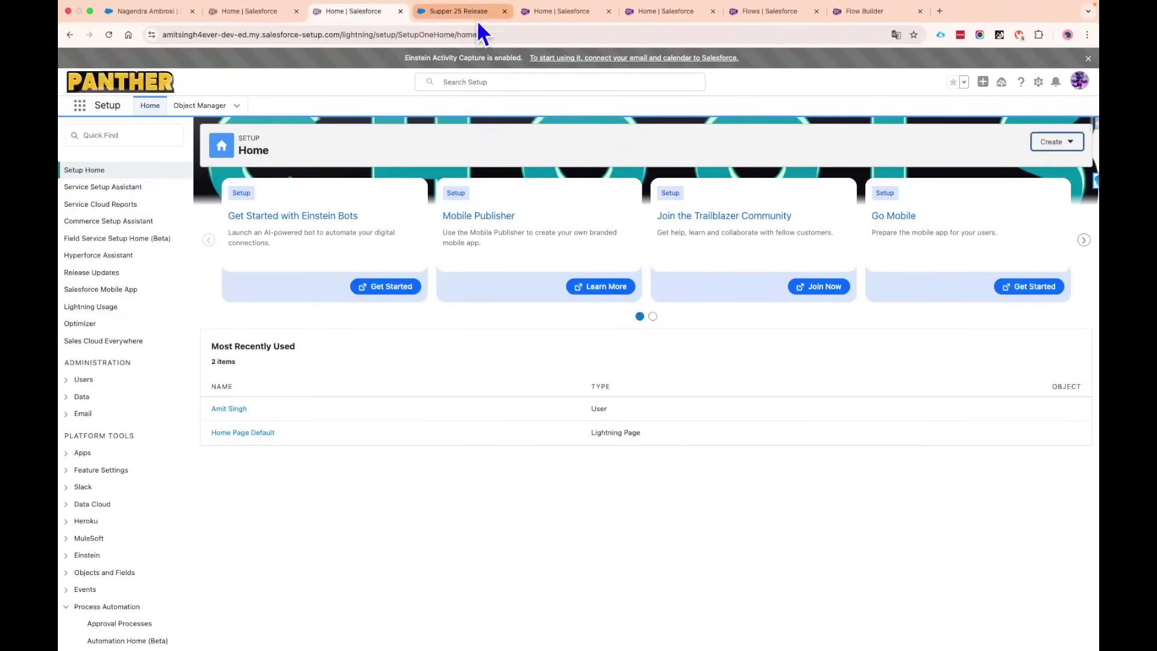
{"action": "left_click", "coordinate": [505, 11]}
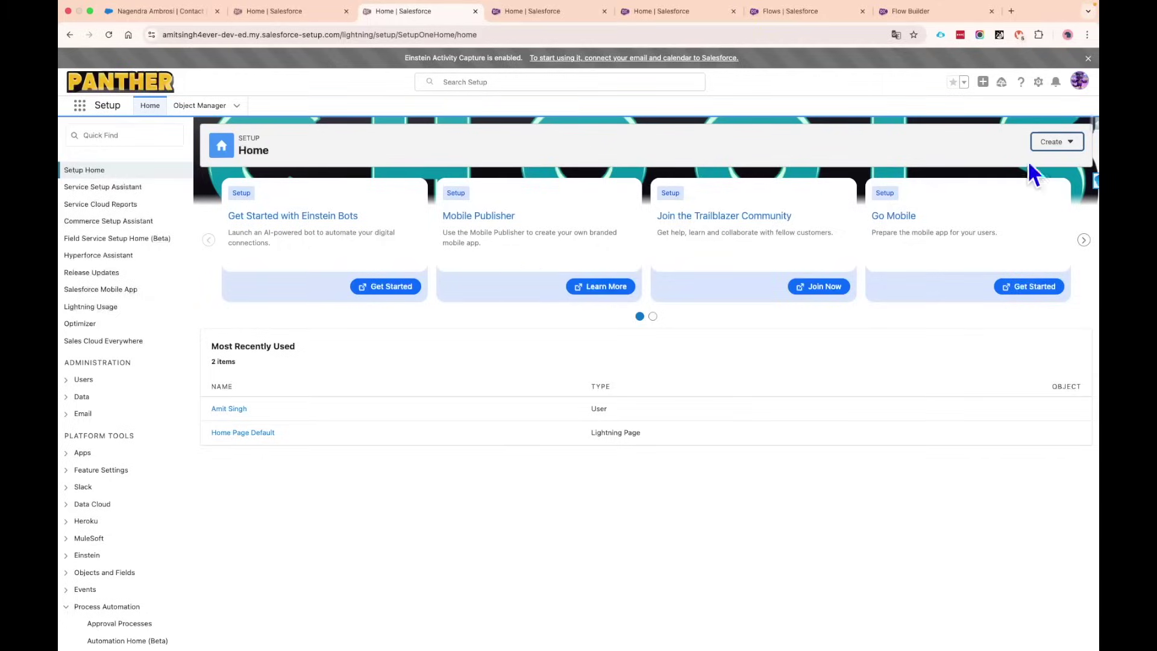
Step: Create a new Record-Triggered Flow from Setup and set its triggering object to Account
{"action": "left_click", "coordinate": [1056, 142]}
{"action": "left_click", "coordinate": [1039, 262]}
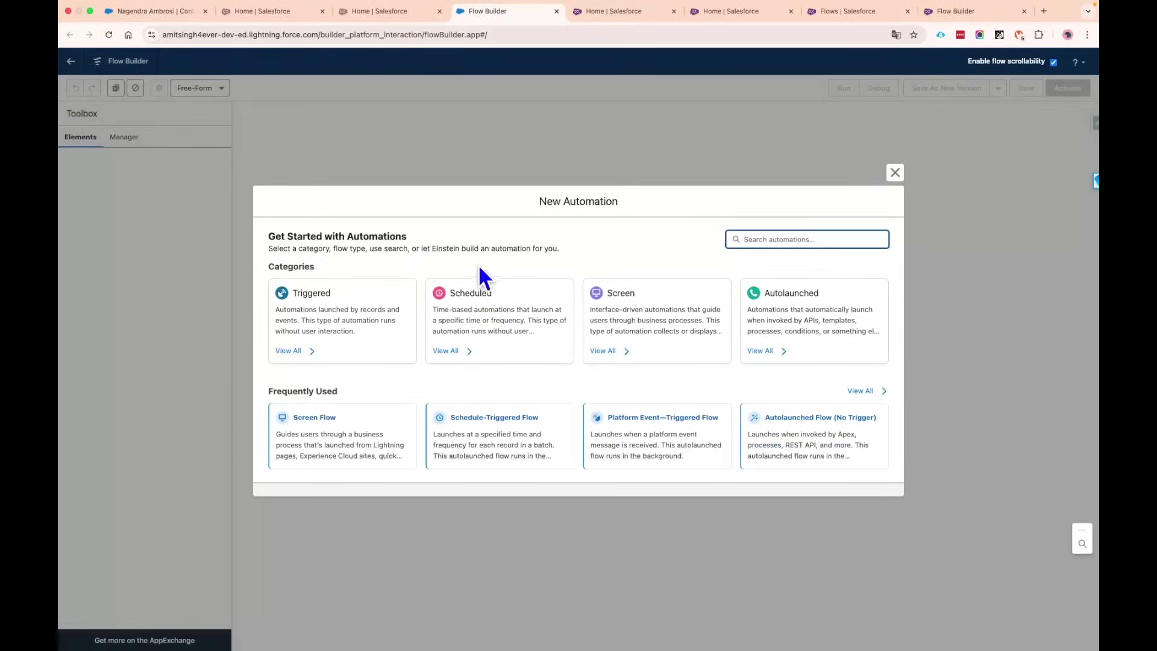
{"action": "left_click", "coordinate": [339, 323]}
{"action": "left_click", "coordinate": [377, 268]}
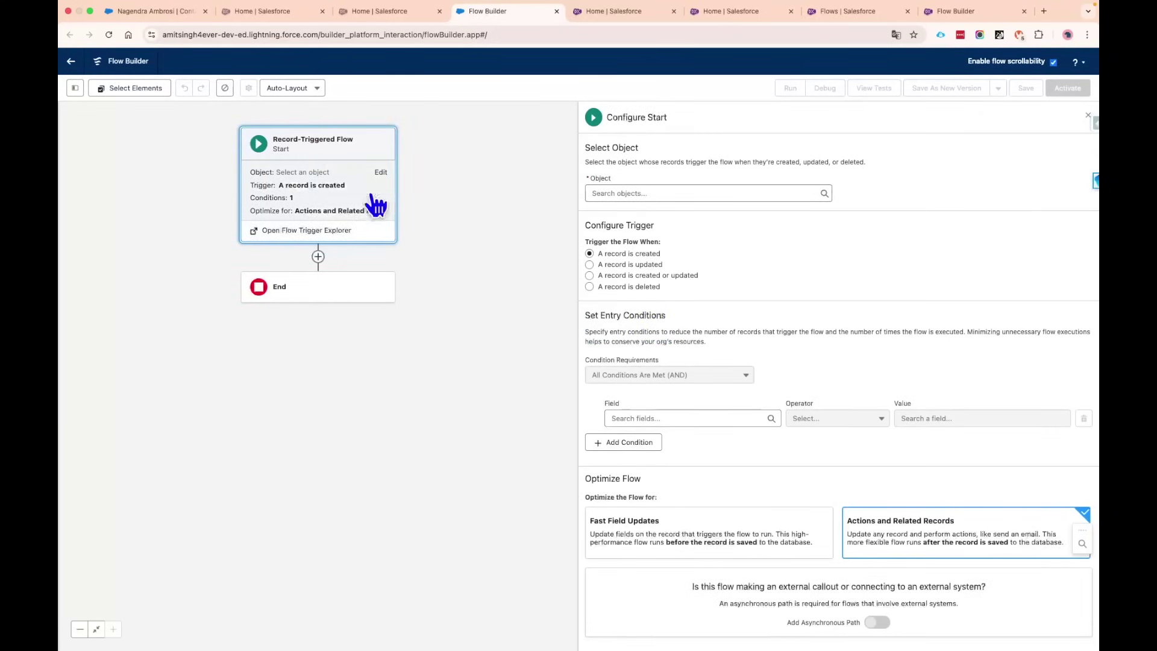
{"action": "left_click", "coordinate": [667, 194]}
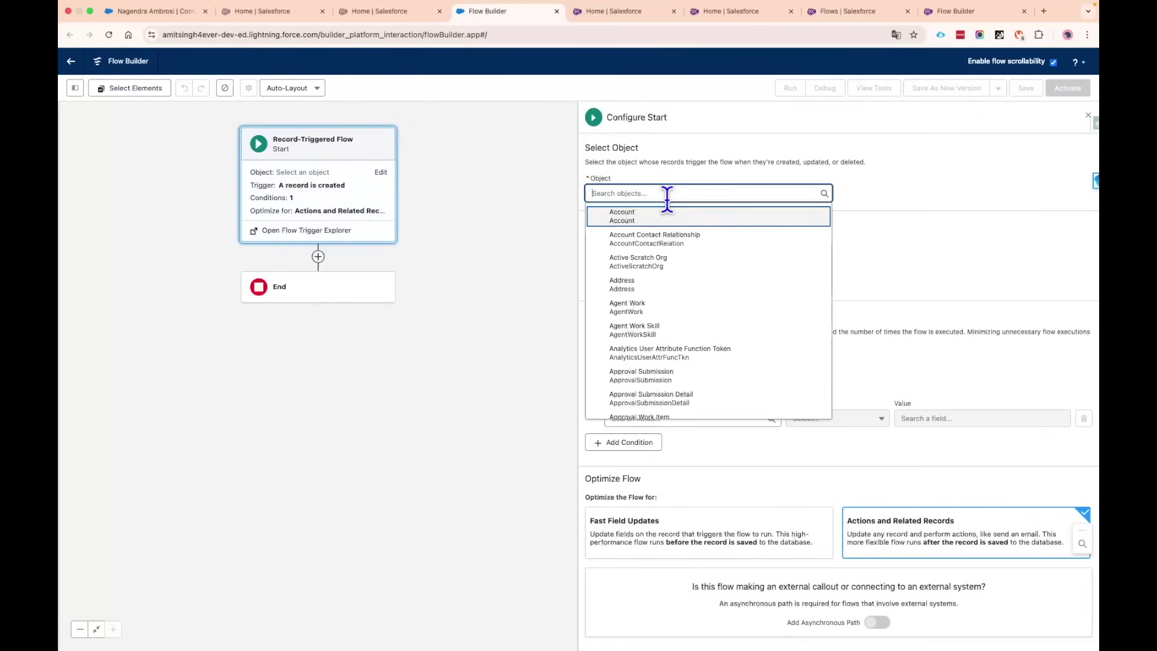
{"action": "left_click", "coordinate": [665, 222]}
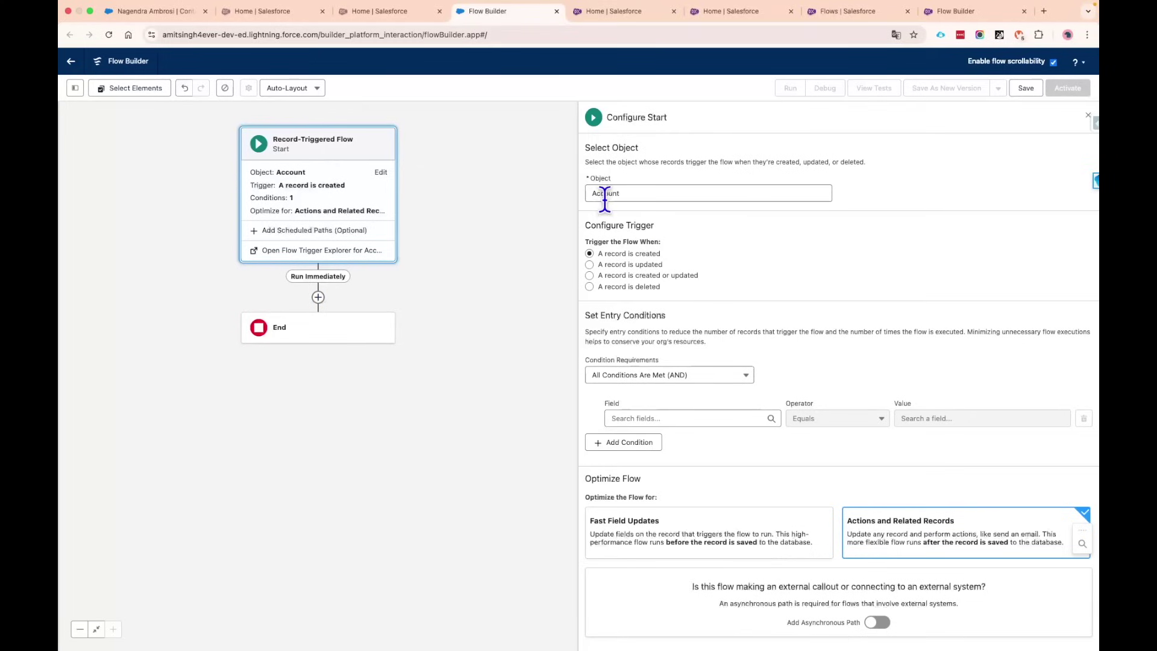
Step: Set the flow's entry condition to Industry Is Null False
{"action": "left_click", "coordinate": [684, 418]}
{"action": "type", "text": "Ind"}
{"action": "left_click", "coordinate": [763, 475]}
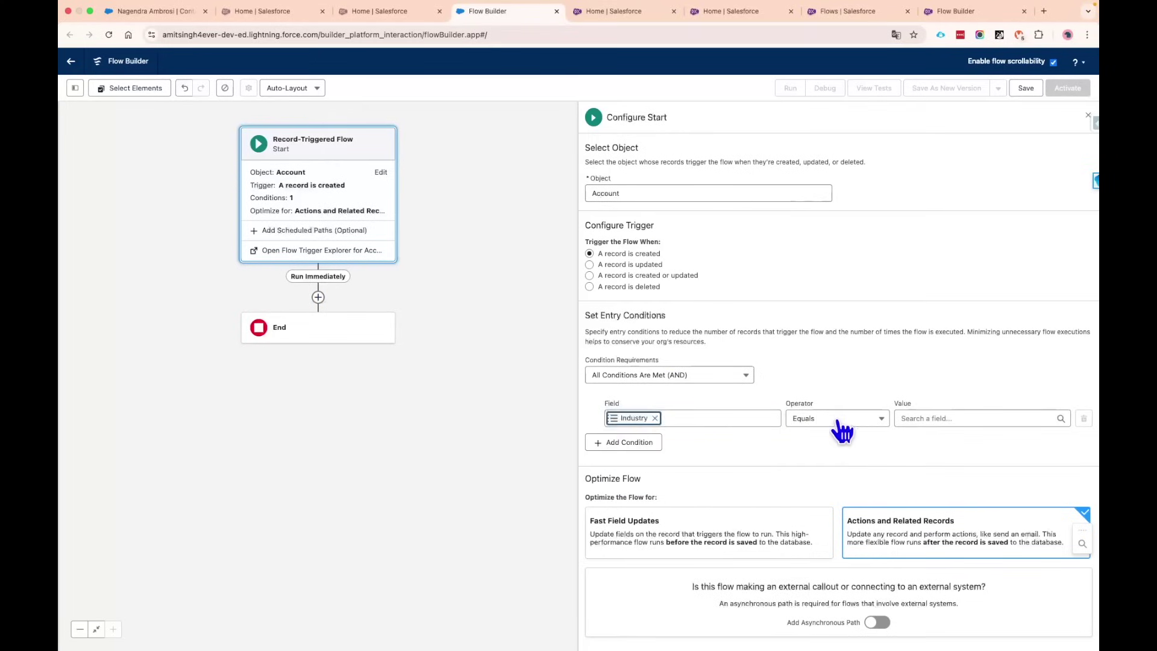
{"action": "left_click", "coordinate": [839, 422]}
{"action": "left_click", "coordinate": [859, 530]}
{"action": "left_click", "coordinate": [935, 417]}
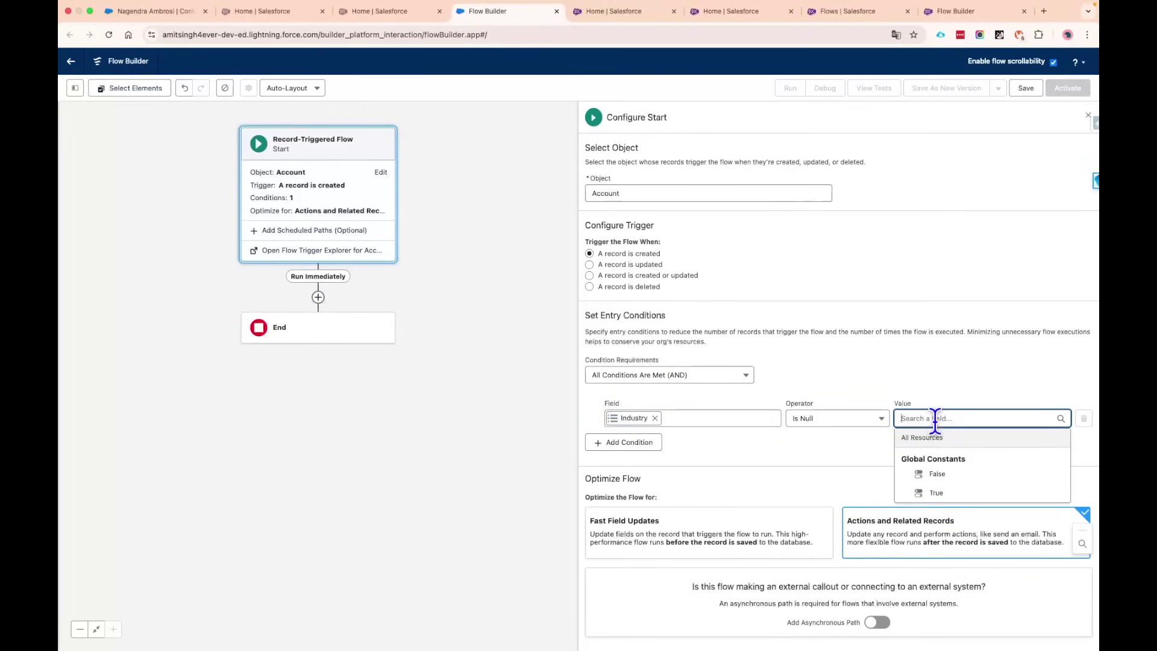
{"action": "type", "text": "Fal"}
{"action": "left_click", "coordinate": [938, 474]}
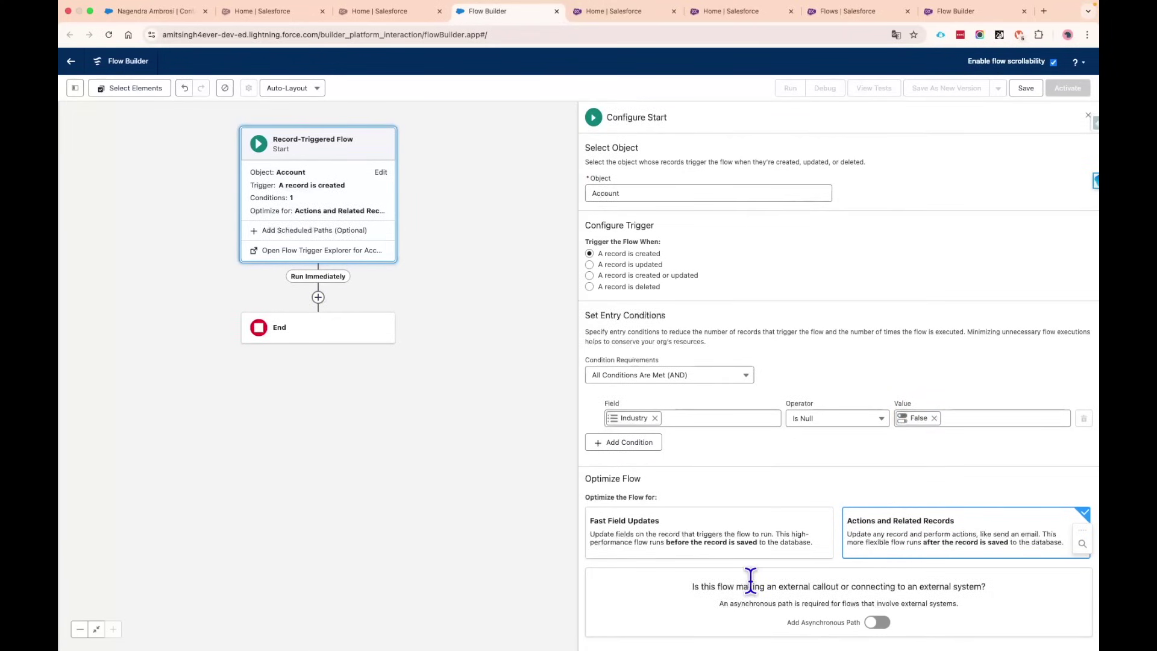
{"action": "left_click_drag", "start_coordinate": [688, 580], "coordinate": [1015, 586]}
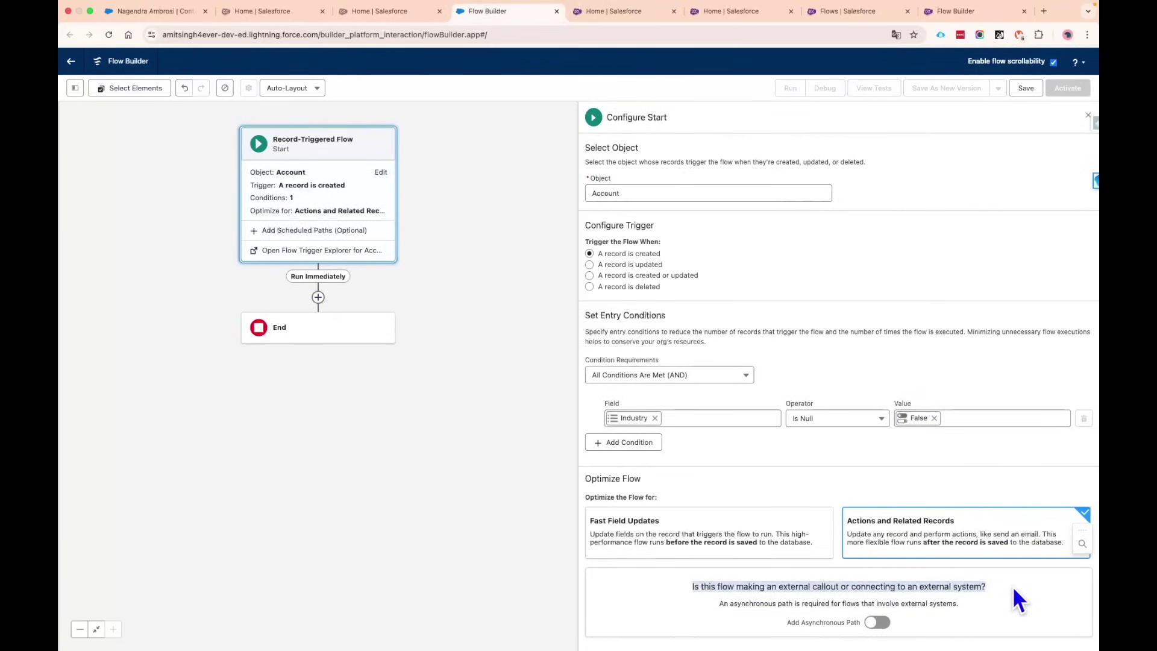
{"action": "left_click", "coordinate": [788, 581]}
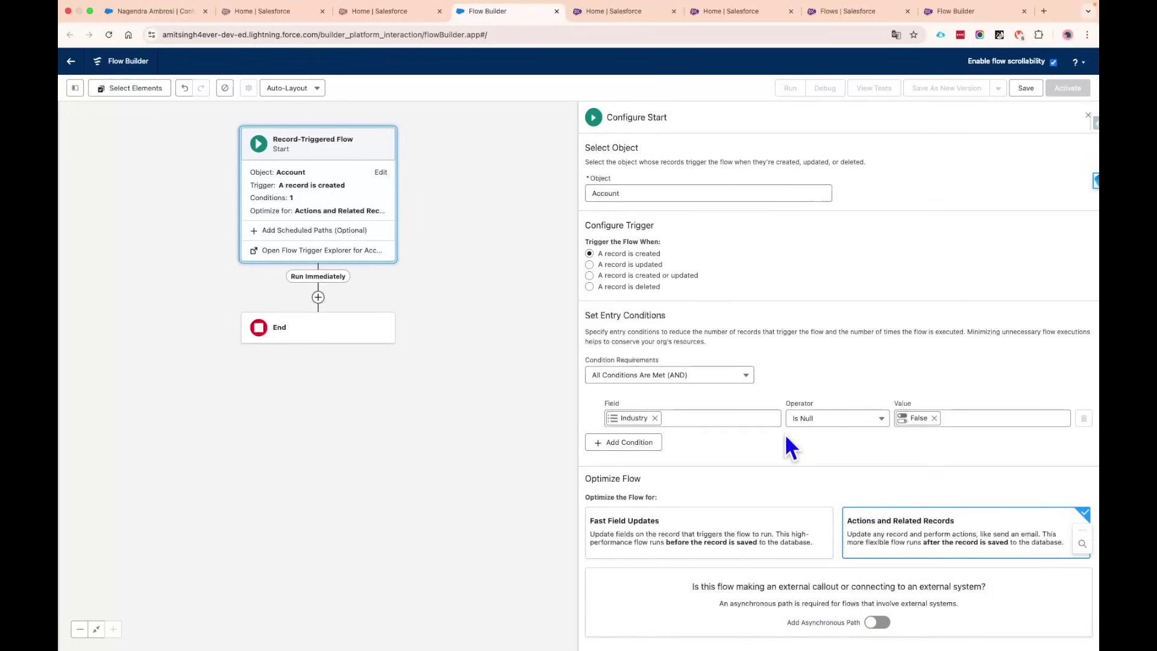
Step: Save the new flow with the label Summer 25 Release Updates
{"action": "left_click", "coordinate": [1026, 88]}
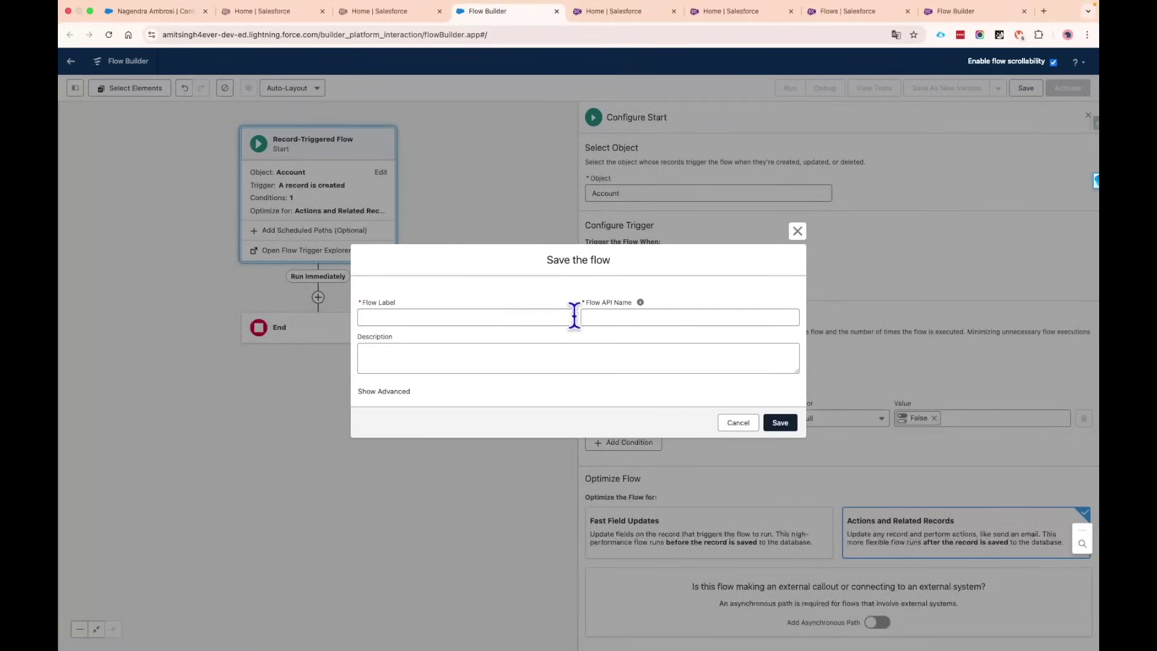
{"action": "left_click", "coordinate": [494, 318]}
{"action": "type", "text": "Su"}
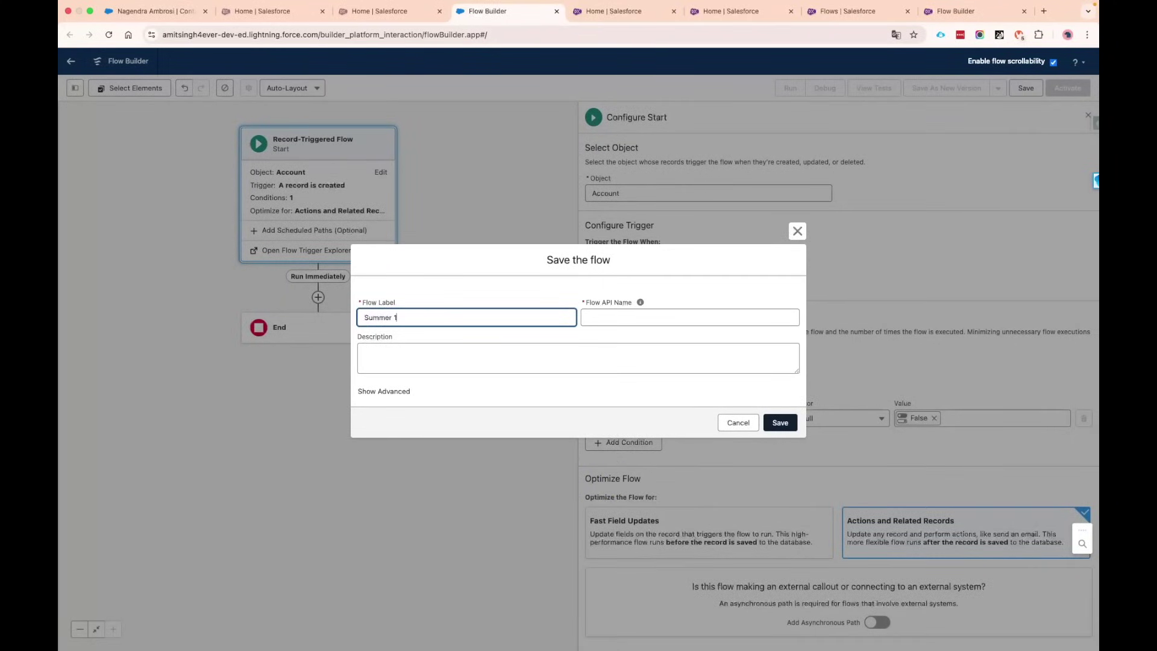
{"action": "type", "text": "mmer 15 Release Updates"}
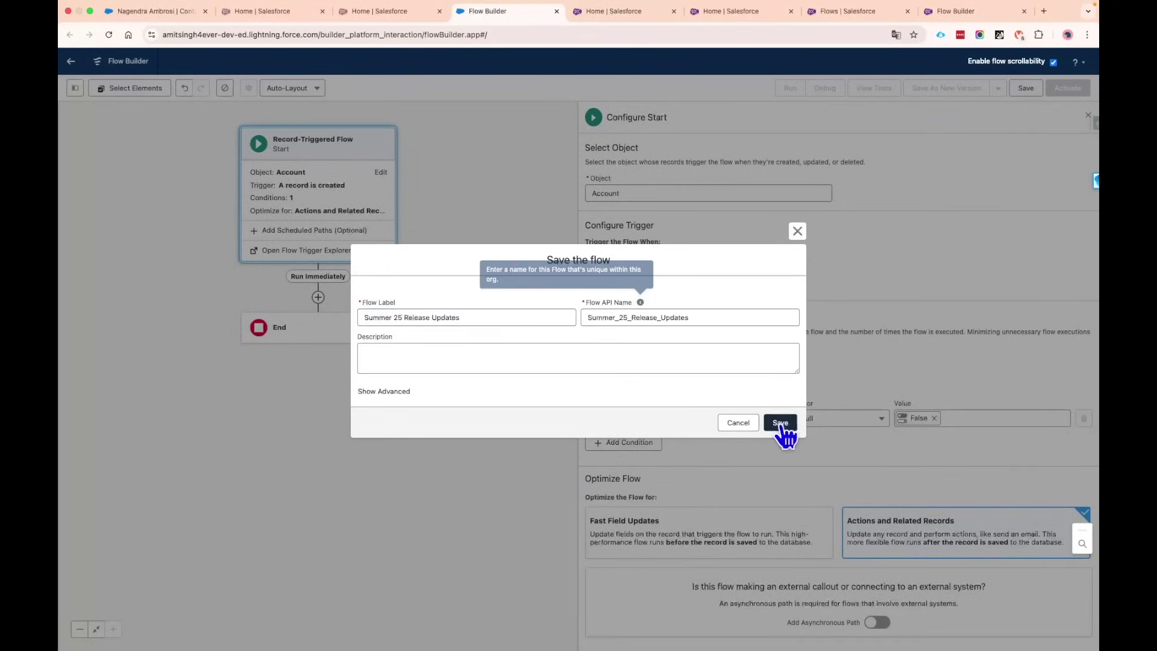
{"action": "left_click", "coordinate": [780, 423]}
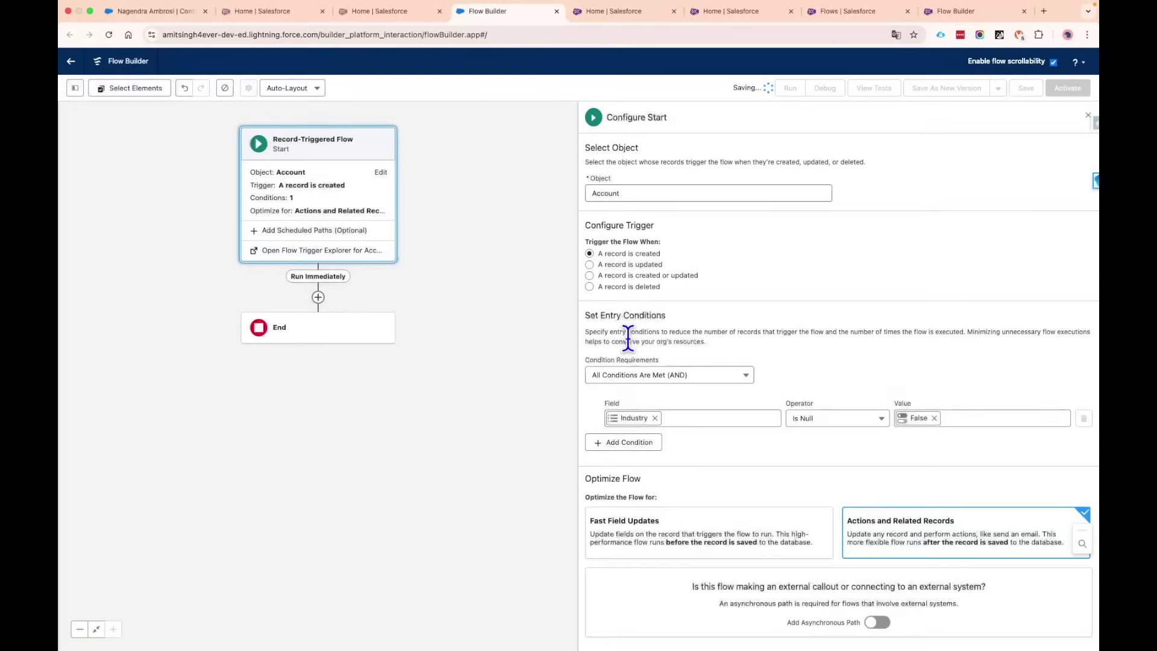
Step: Add a Get Records element labelled Get Related Contacts for the Contact object and save the flow
{"action": "left_click", "coordinate": [318, 297]}
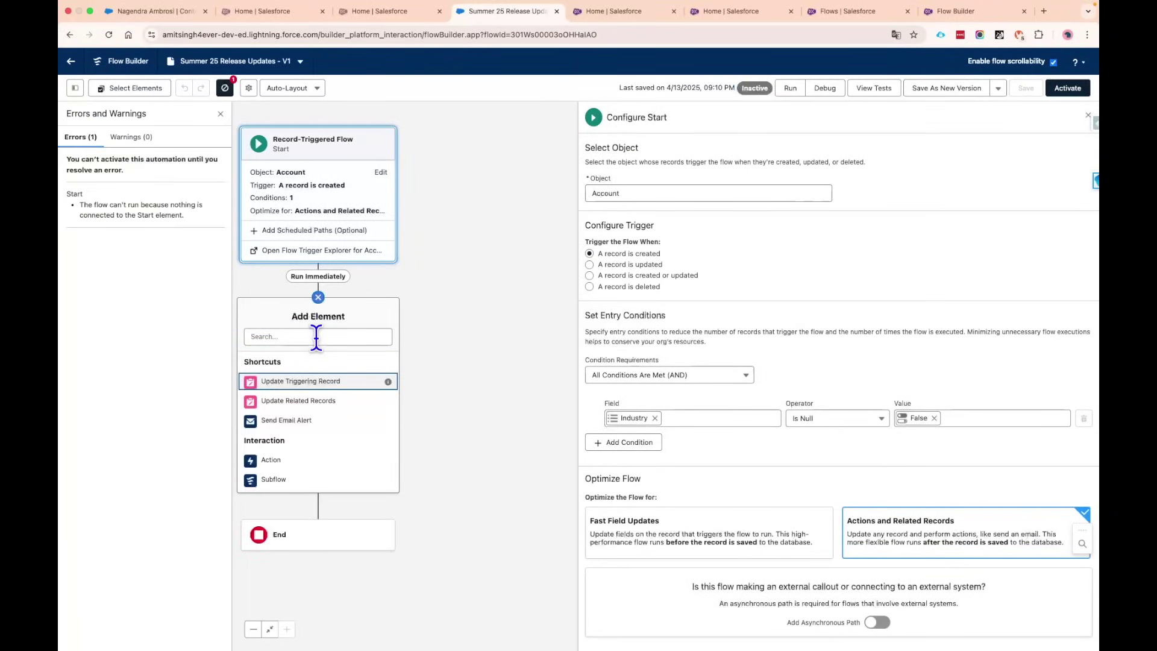
{"action": "left_click", "coordinate": [317, 337]}
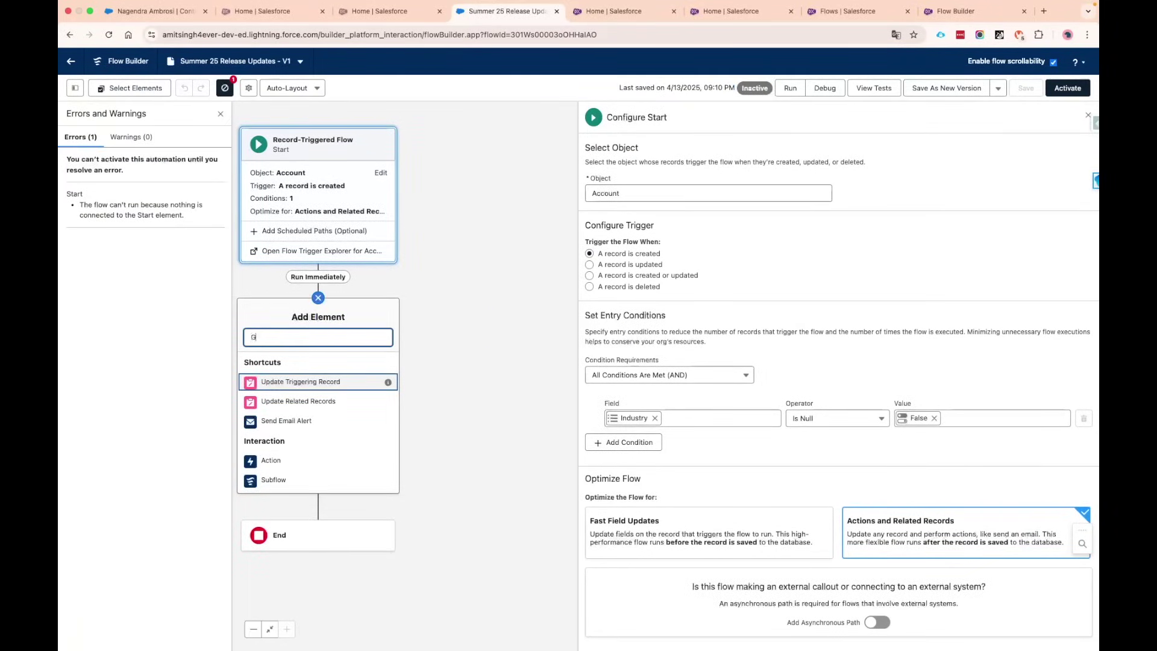
{"action": "type", "text": "get"}
{"action": "left_click", "coordinate": [324, 373]}
{"action": "left_click", "coordinate": [786, 156]}
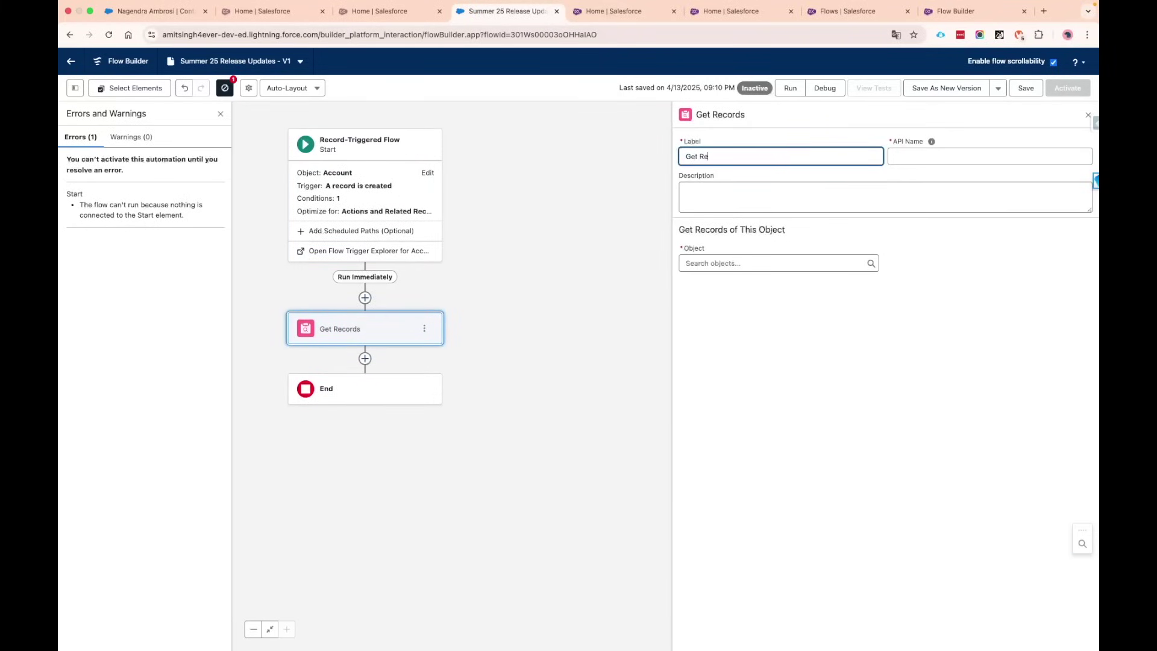
{"action": "type", "text": "Get Relarte"}
{"action": "key", "text": "BackSpace"}
{"action": "key", "text": "BackSpace"}
{"action": "key", "text": "BackSpace"}
{"action": "type", "text": "ted Contacts"}
{"action": "left_click", "coordinate": [762, 263]}
{"action": "type", "text": "Contact"}
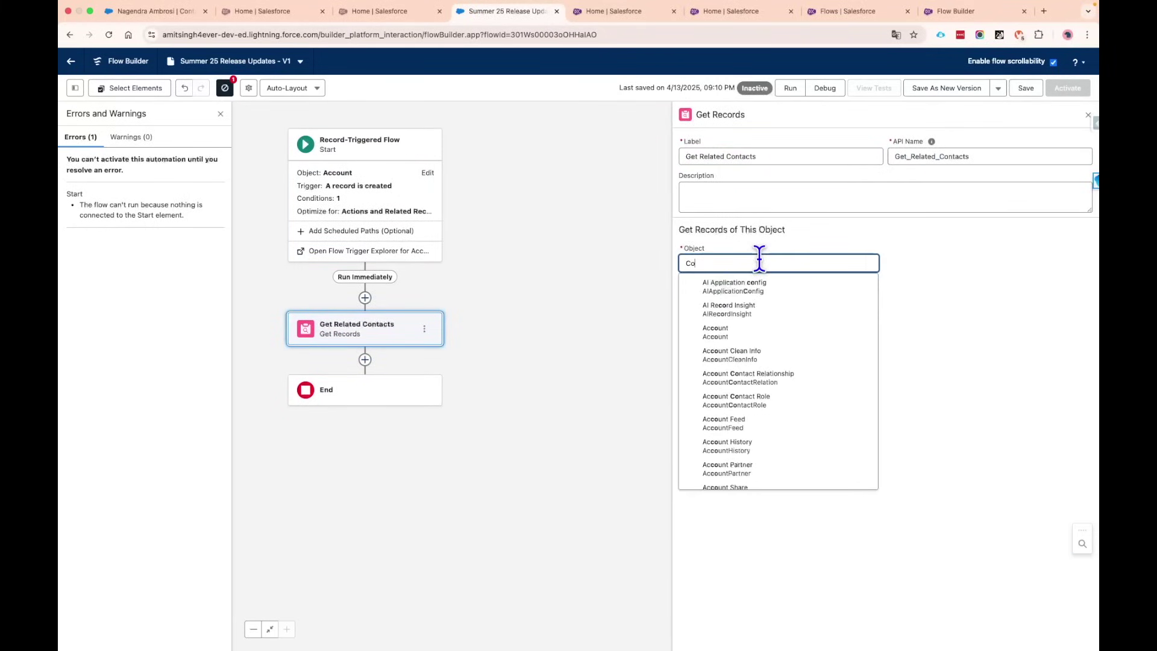
{"action": "left_click", "coordinate": [808, 423]}
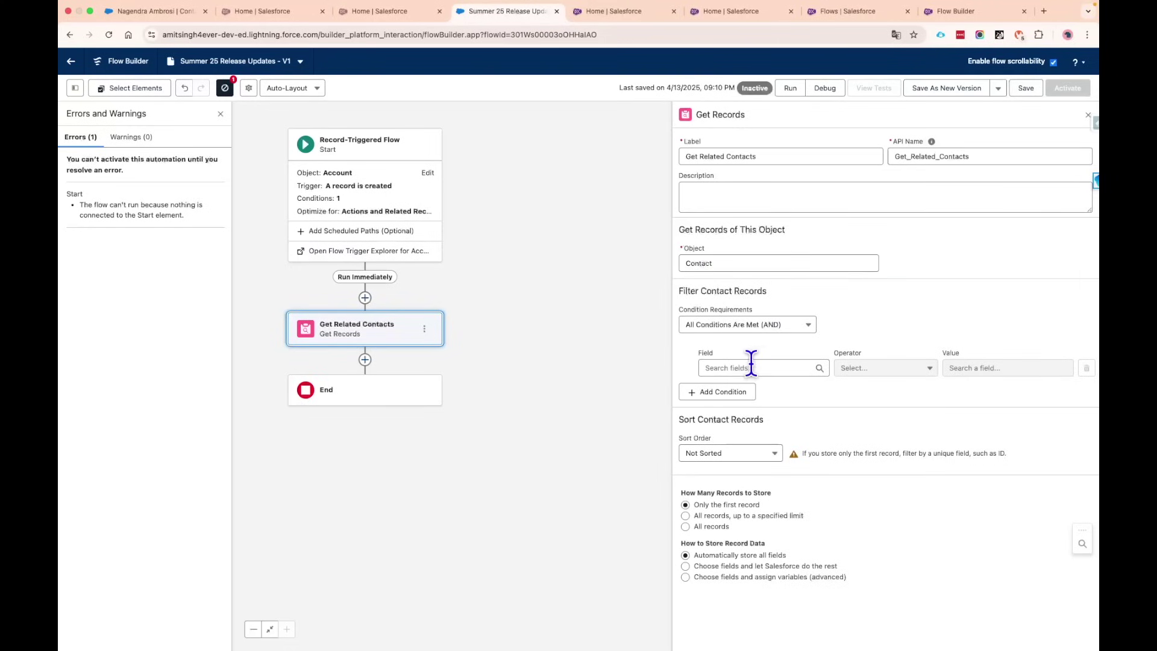
{"action": "left_click", "coordinate": [1025, 89]}
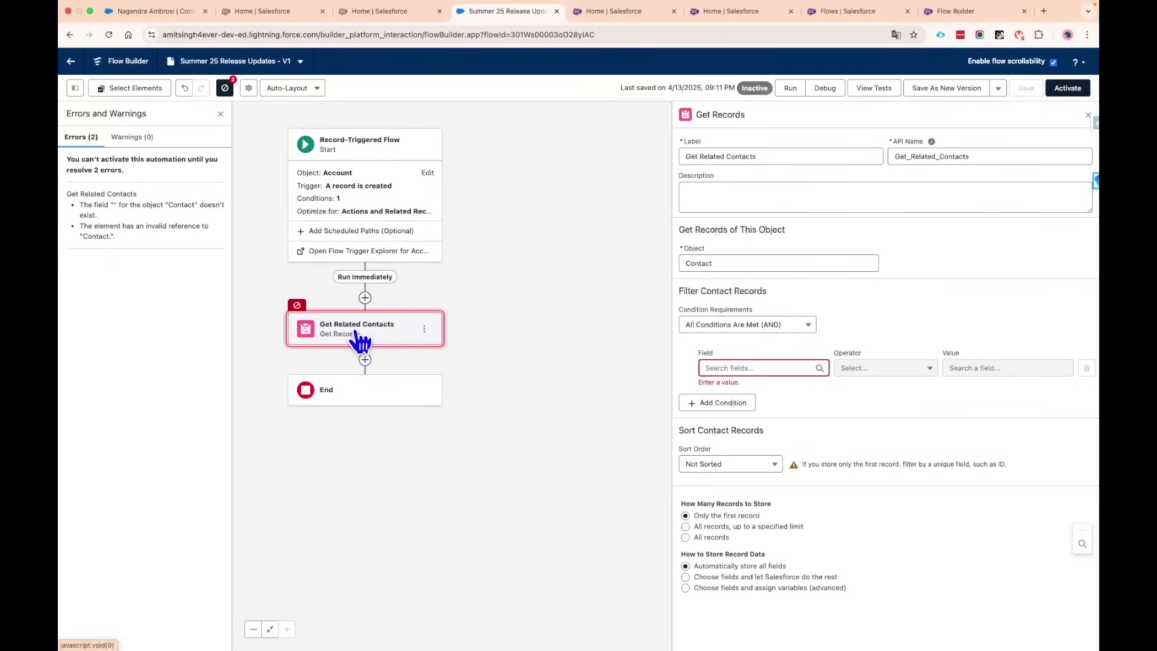
Step: Filter the Get Related Contacts element to records whose Account ID equals the triggering account's ID, {!$Record.Id}
{"action": "mouse_move", "coordinate": [478, 349]}
{"action": "left_mouse_down"}
{"action": "mouse_move", "coordinate": [522, 349]}
{"action": "mouse_move", "coordinate": [496, 349]}
{"action": "left_mouse_up"}
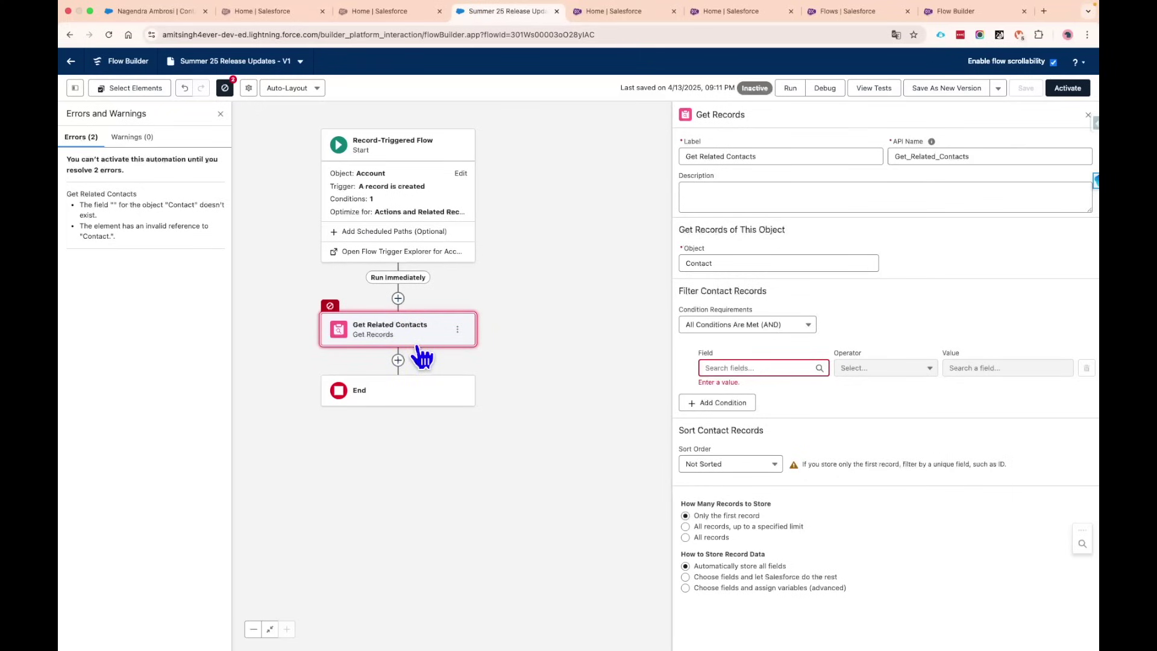
{"action": "scroll", "coordinate": [506, 283], "scroll_direction": "up", "scroll_amount": 1}
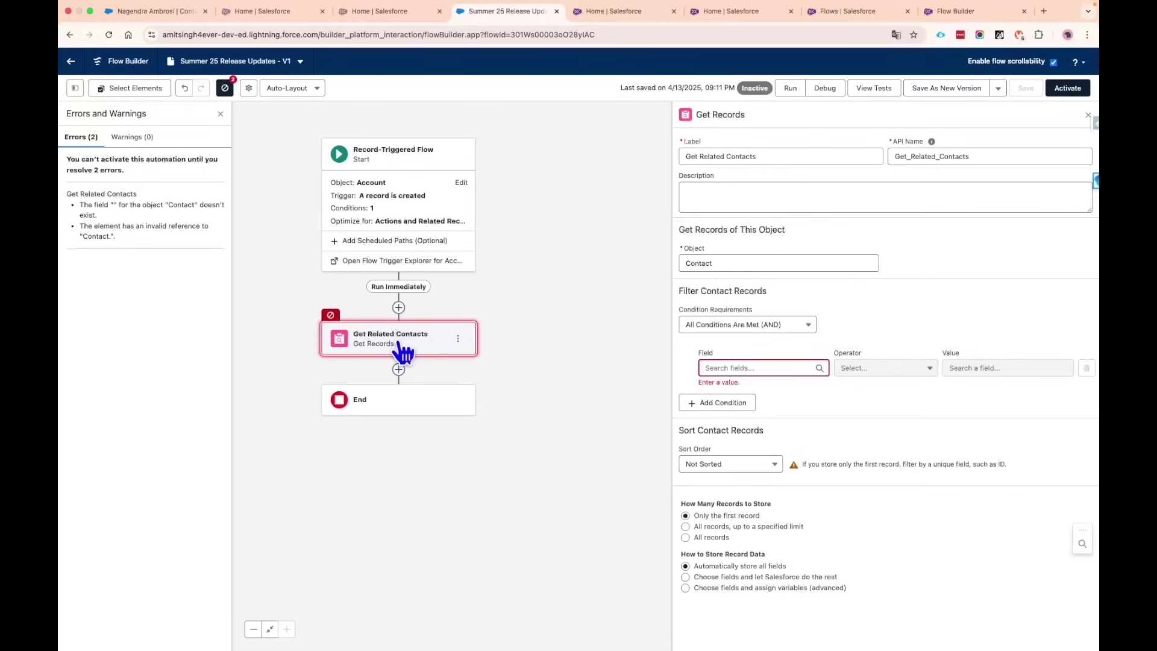
{"action": "left_click", "coordinate": [778, 368]}
{"action": "type", "text": "Acc"}
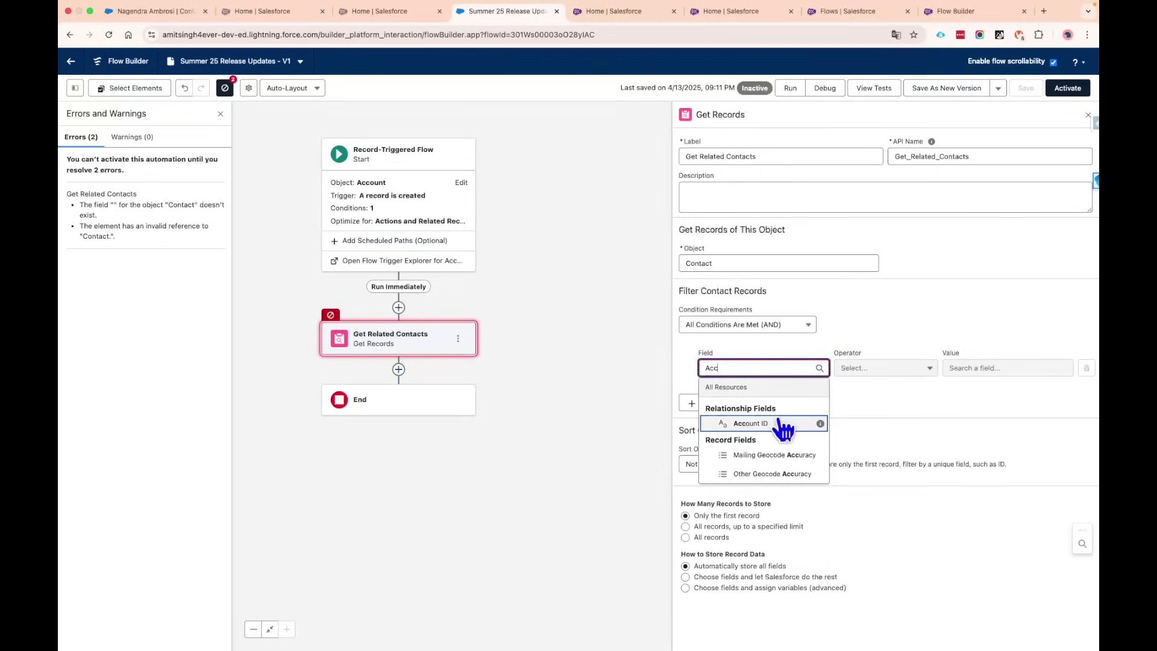
{"action": "left_click", "coordinate": [781, 423]}
{"action": "left_click", "coordinate": [961, 366]}
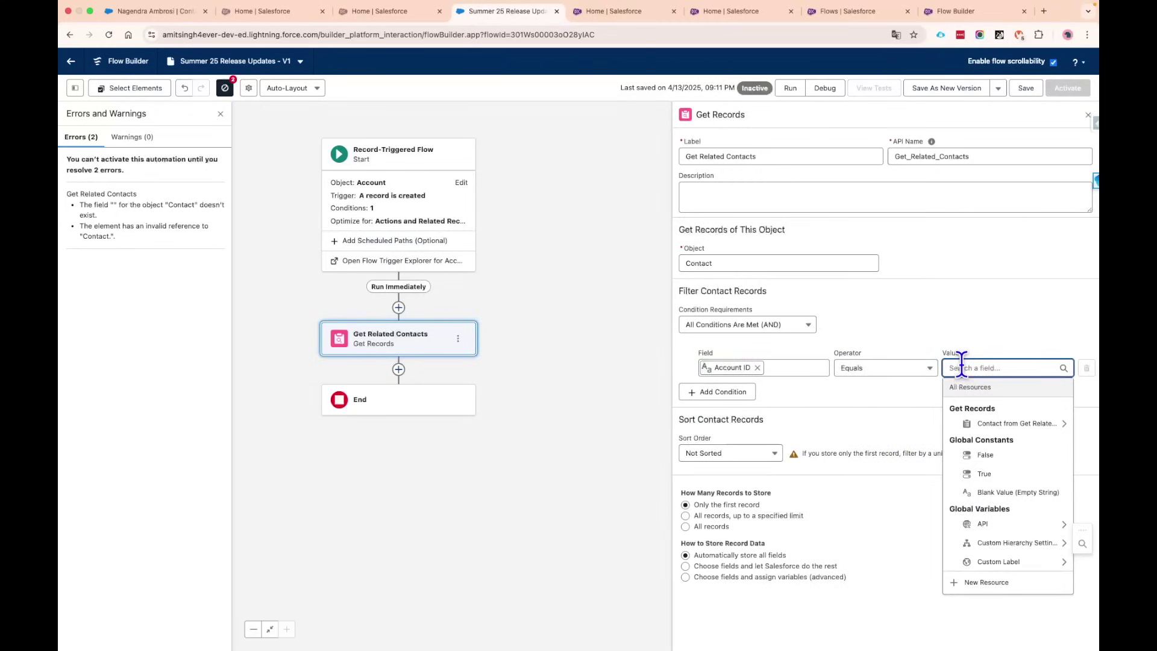
{"action": "type", "text": "Record.Id}"}
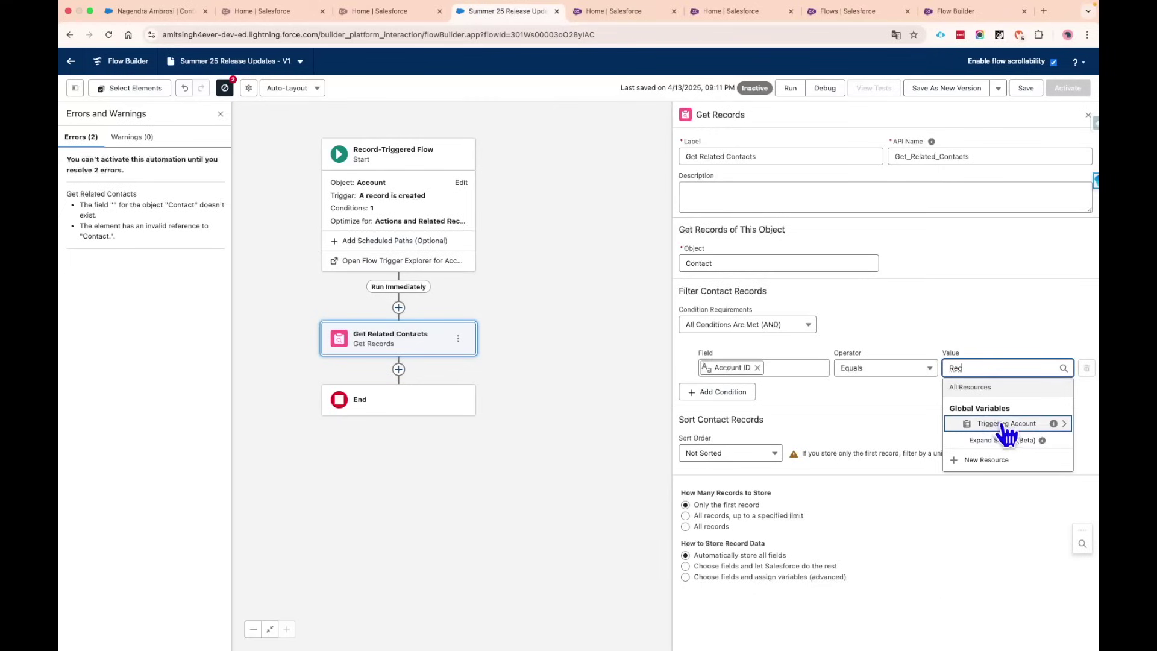
{"action": "left_click", "coordinate": [1006, 424]}
{"action": "type", "text": "Id"}
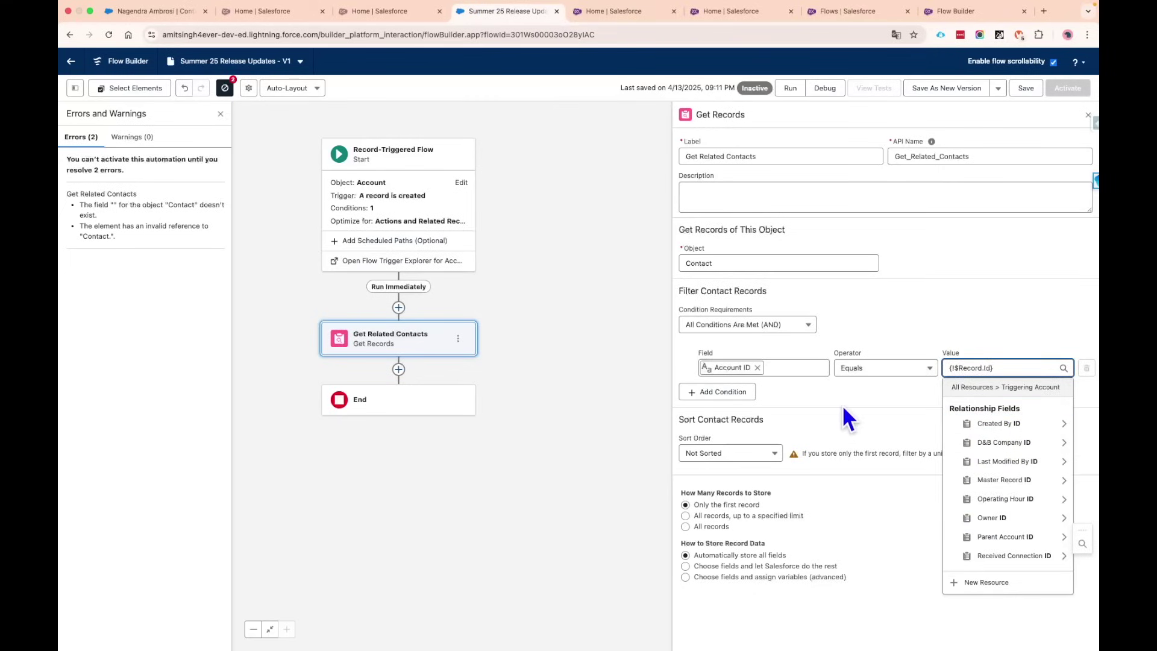
{"action": "left_click", "coordinate": [842, 403]}
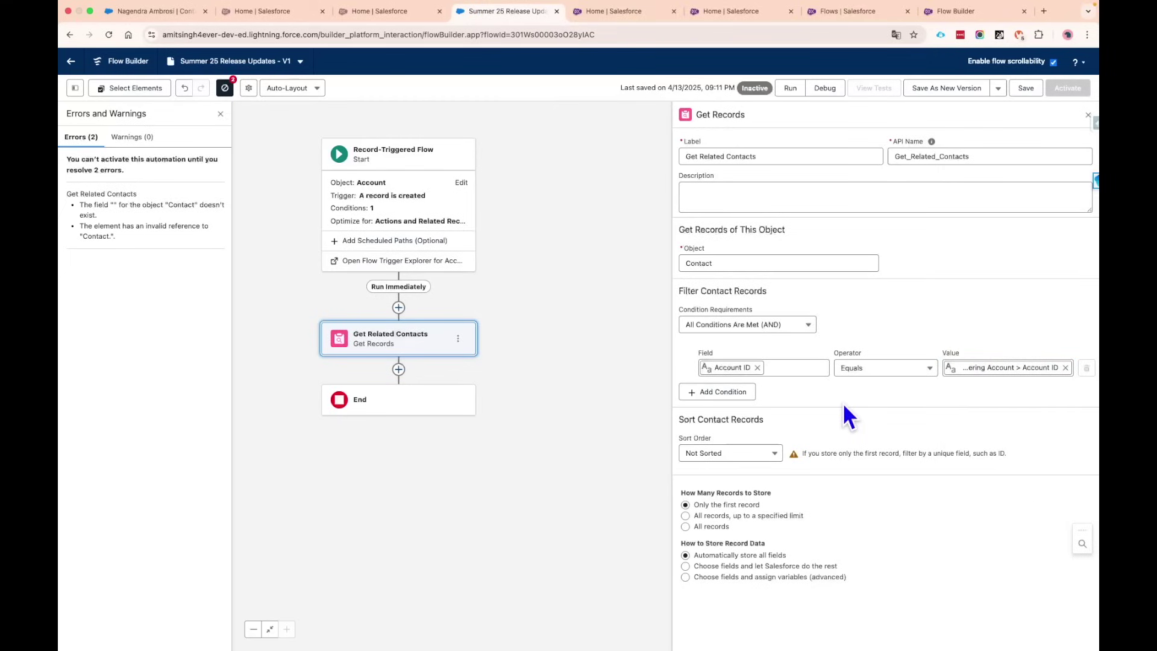
Step: Set the flow to trigger when a record is created or updated and save it
{"action": "left_click", "coordinate": [463, 185]}
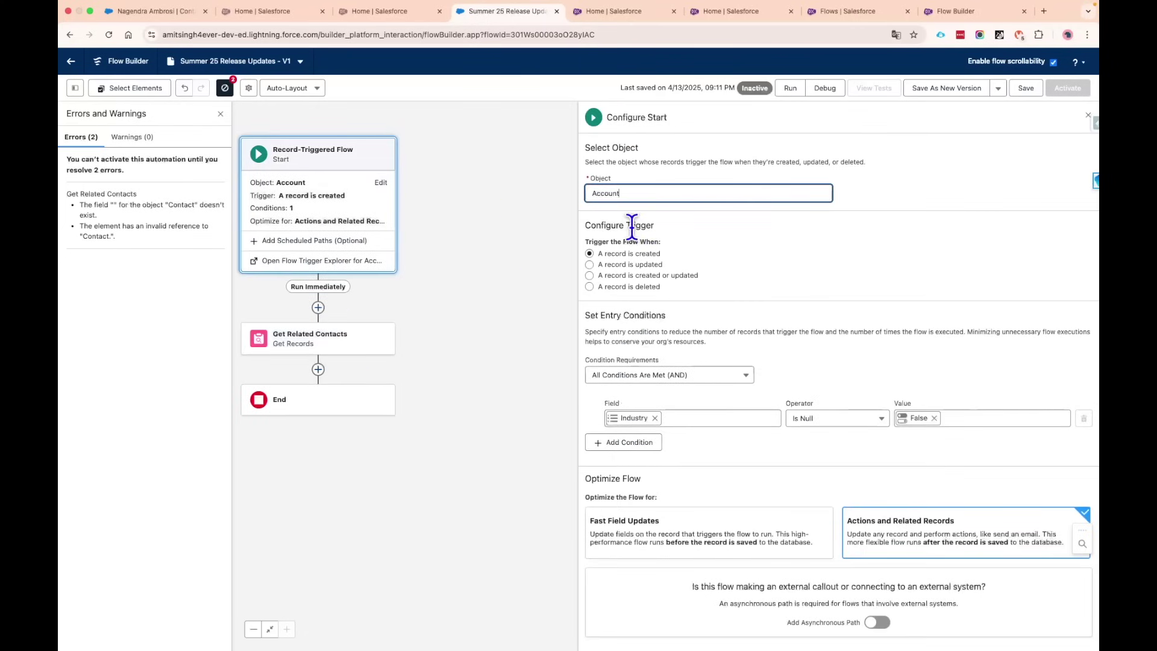
{"action": "left_click", "coordinate": [643, 276]}
{"action": "scroll", "coordinate": [829, 362], "scroll_direction": "down", "scroll_amount": 2}
{"action": "scroll", "coordinate": [829, 362], "scroll_direction": "up", "scroll_amount": 2}
{"action": "left_click", "coordinate": [1025, 88]}
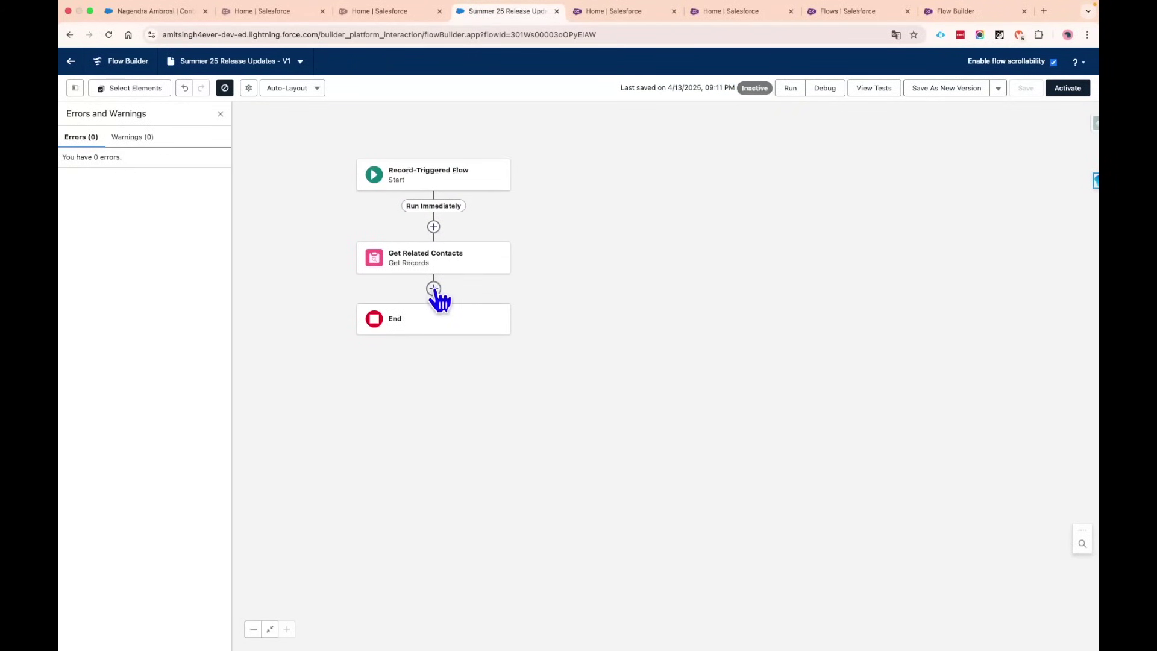
Step: Add a Get Records element labelled Get Related Opp after Get Related Contacts, using the Opportunity object
{"action": "left_click", "coordinate": [433, 287]}
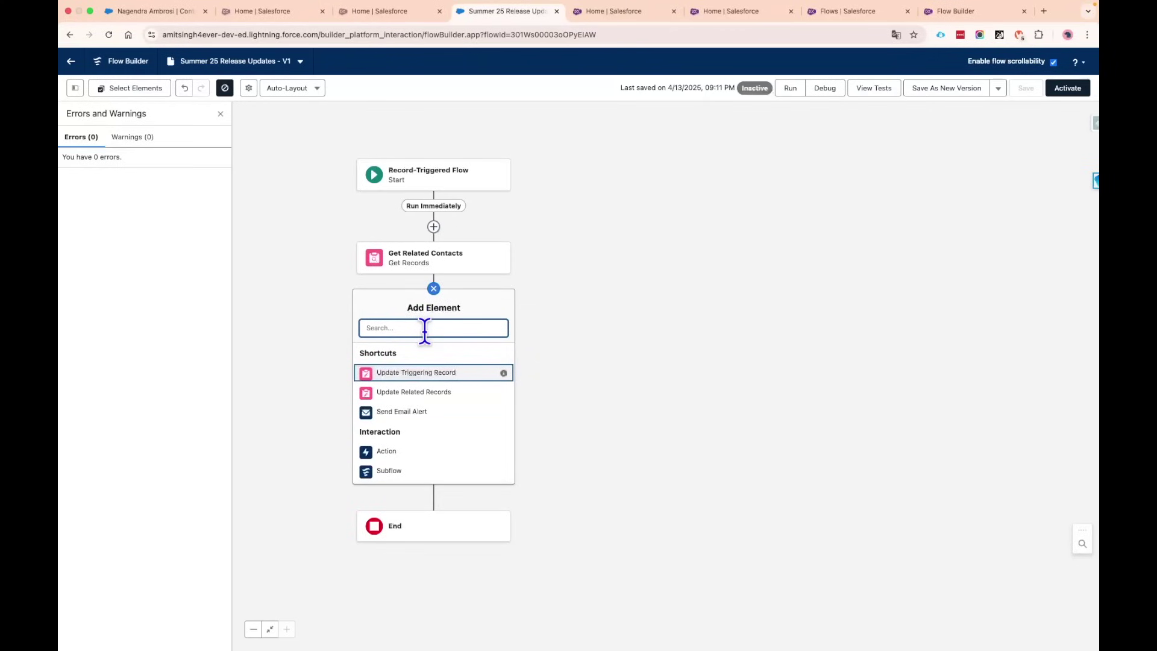
{"action": "type", "text": "get rec"}
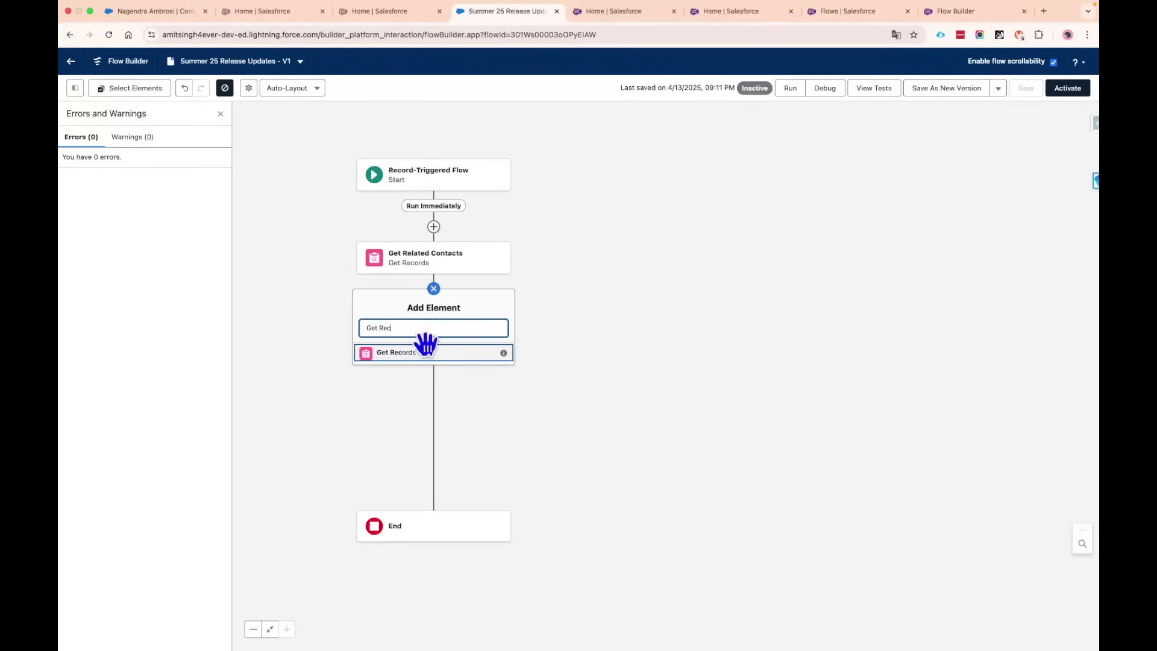
{"action": "left_click", "coordinate": [429, 353]}
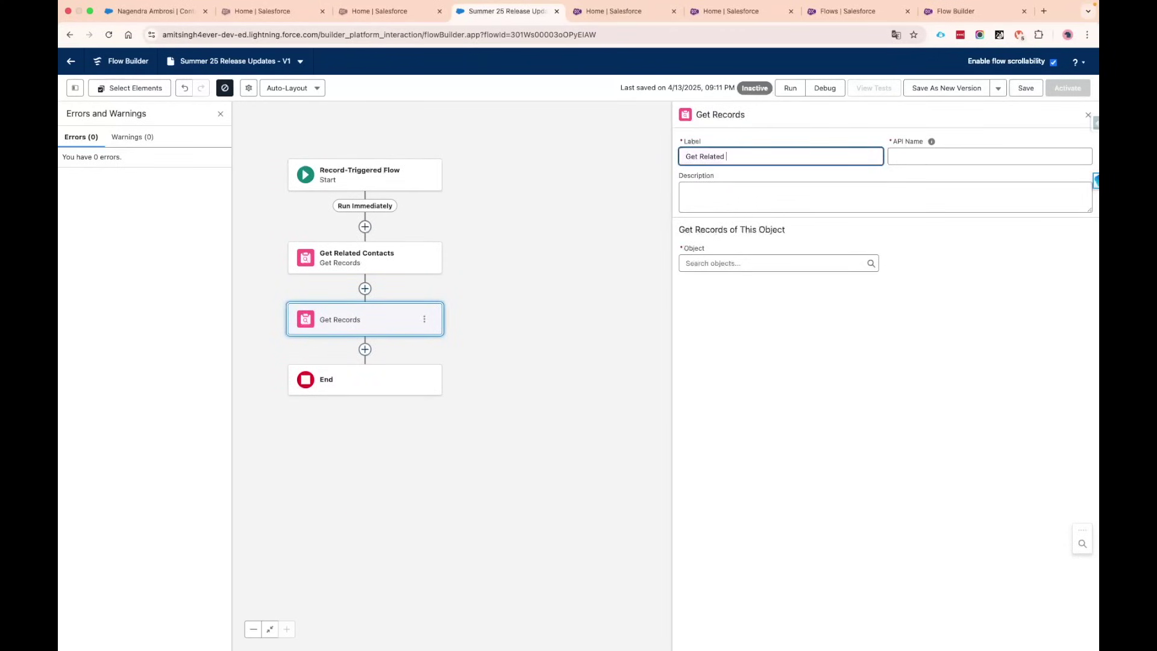
{"action": "type", "text": "Get Related Opp"}
{"action": "left_click", "coordinate": [732, 263]}
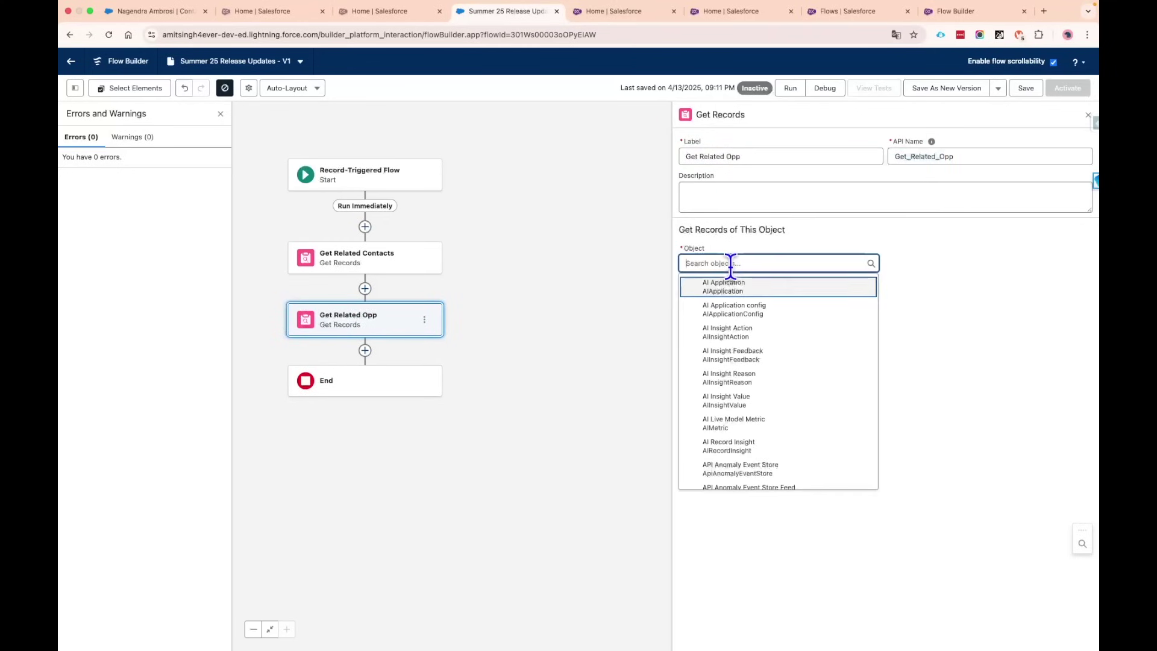
{"action": "type", "text": "Opp"}
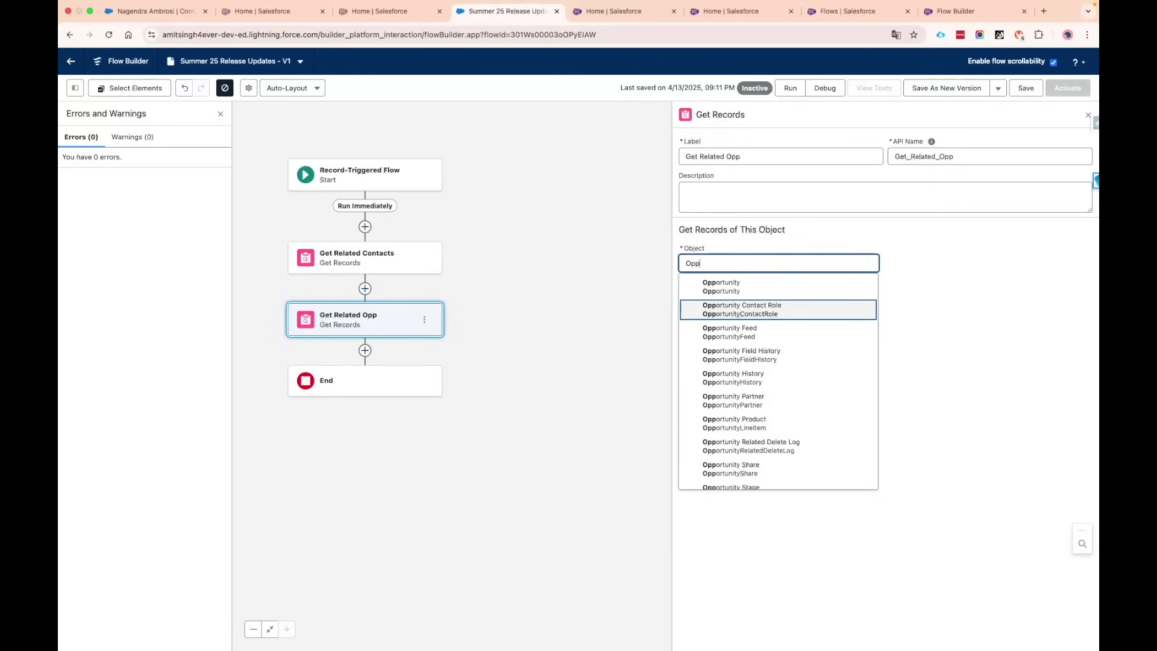
{"action": "left_click", "coordinate": [746, 288]}
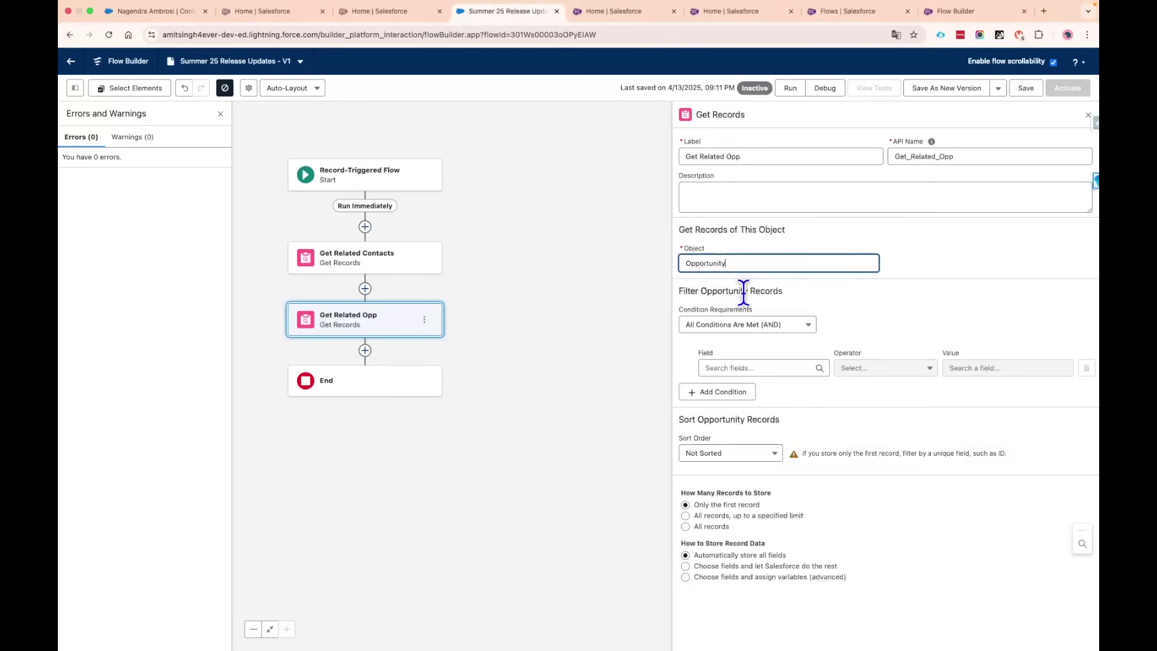
Step: Filter the Opportunity records by Account ID Equals Triggering Account > Account ID, save the flow and close the element's settings
{"action": "left_click", "coordinate": [787, 367]}
{"action": "type", "text": "Acc"}
{"action": "left_click", "coordinate": [775, 424]}
{"action": "left_click", "coordinate": [983, 369]}
{"action": "type", "text": "Rec"}
{"action": "left_click", "coordinate": [1007, 443]}
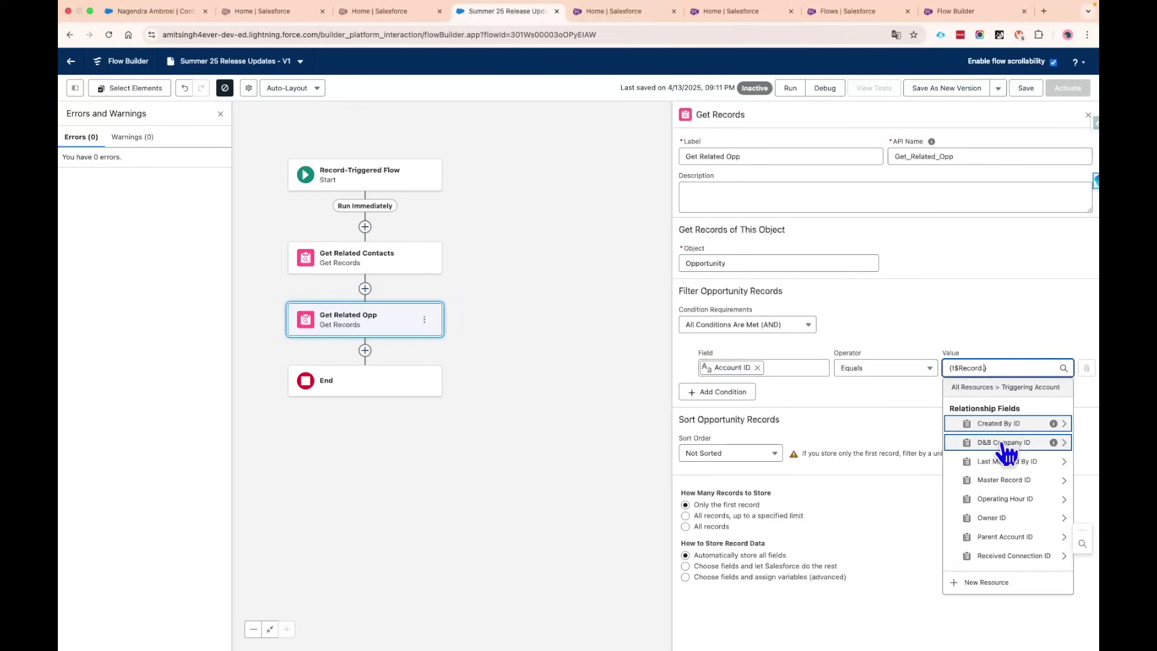
{"action": "left_click", "coordinate": [990, 326]}
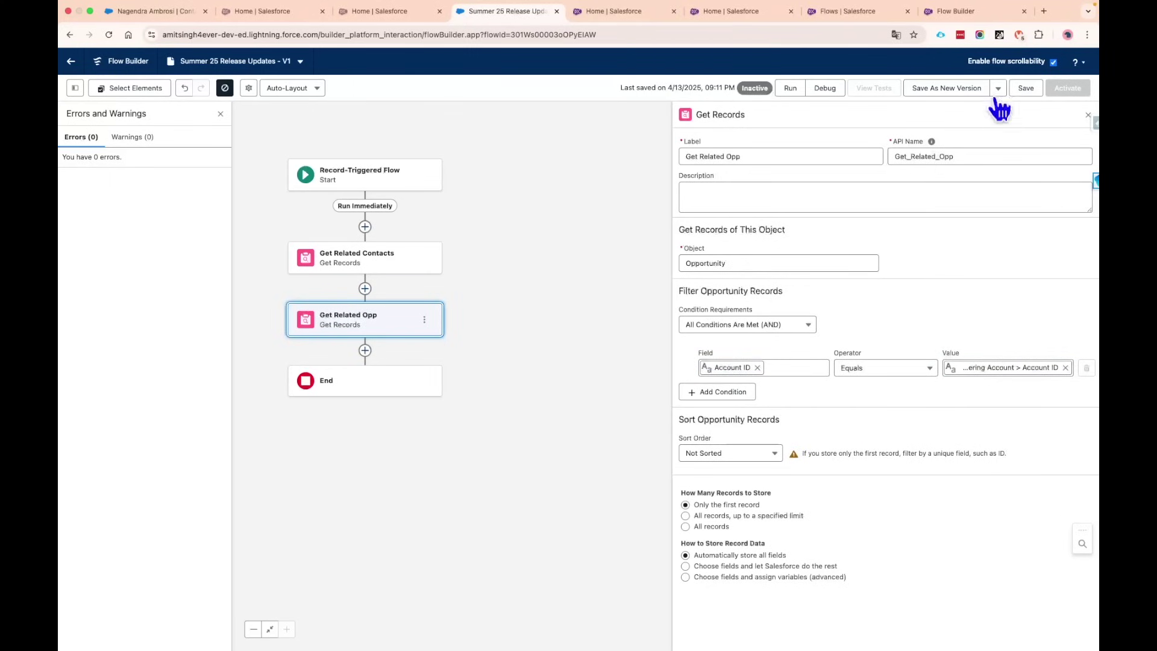
{"action": "left_click", "coordinate": [1026, 88]}
{"action": "left_click_drag", "start_coordinate": [555, 248], "coordinate": [576, 251]}
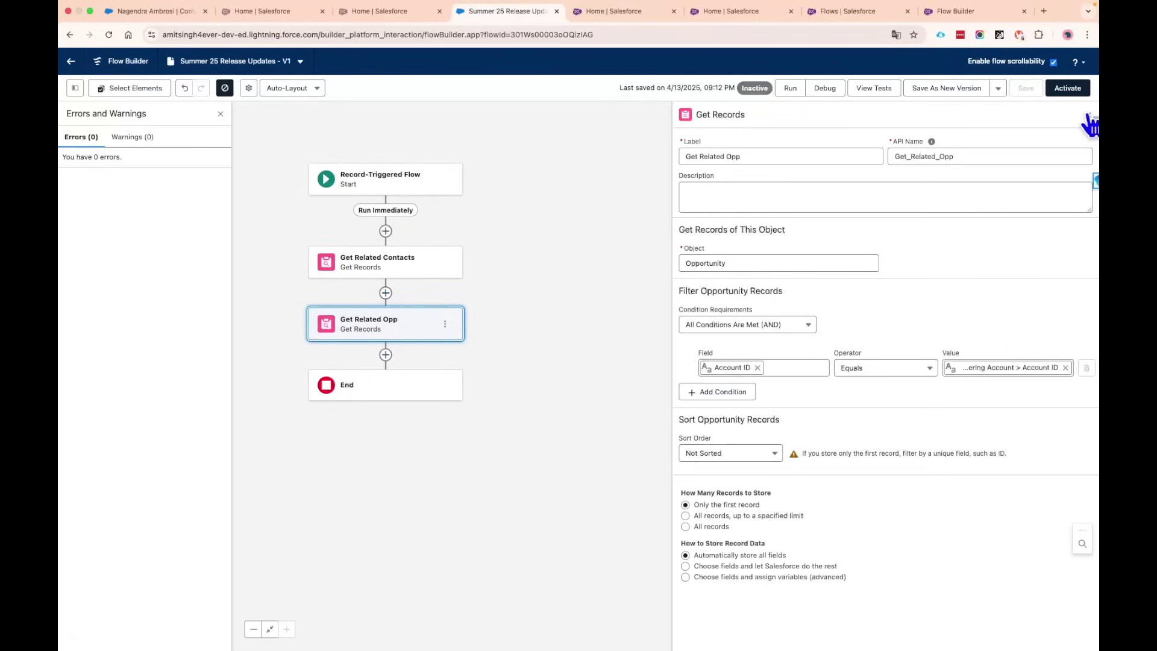
{"action": "left_click", "coordinate": [1088, 115]}
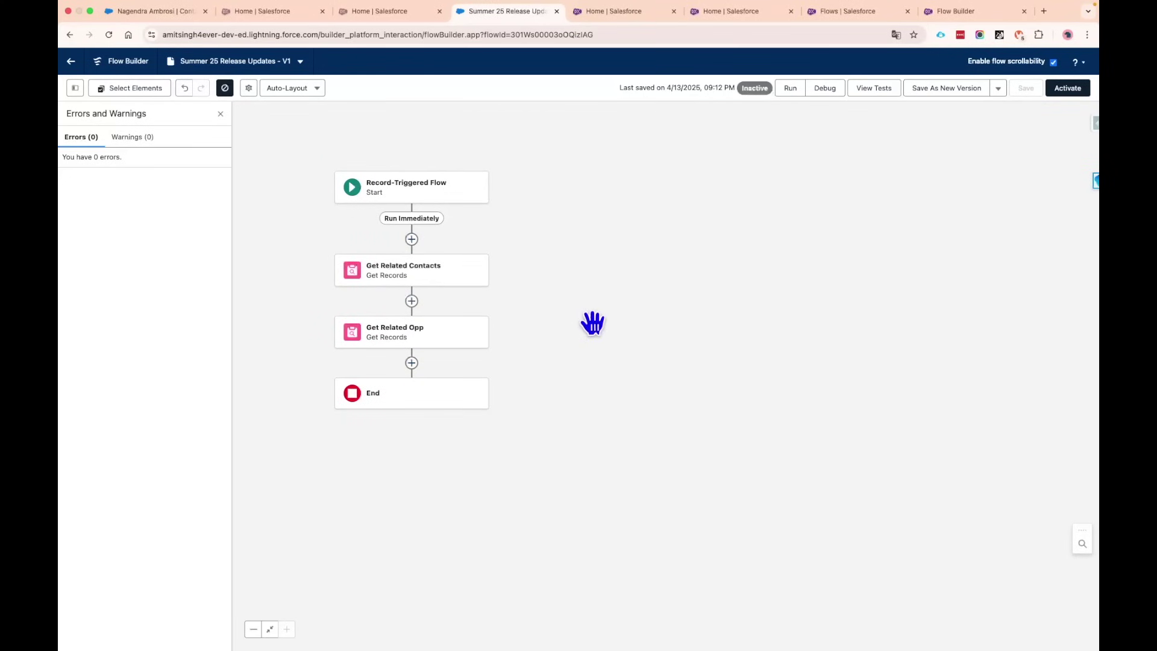
Step: Add a fault path to both the Get Related Contacts and Get Related Opp elements
{"action": "left_click", "coordinate": [415, 288]}
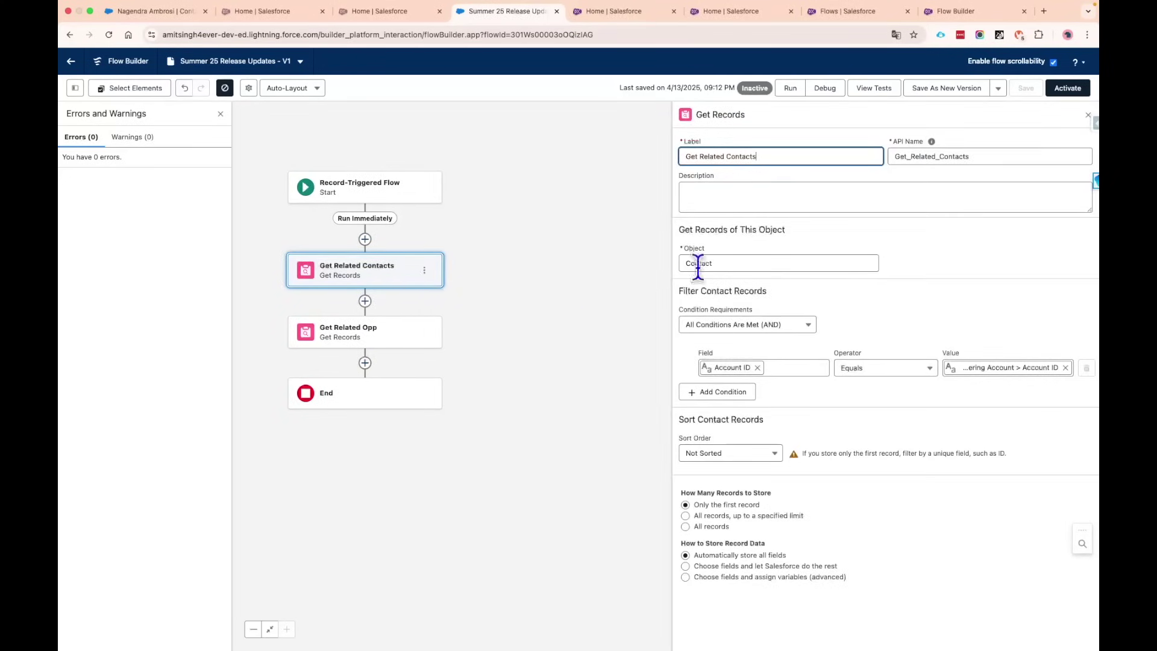
{"action": "left_click", "coordinate": [1087, 115]}
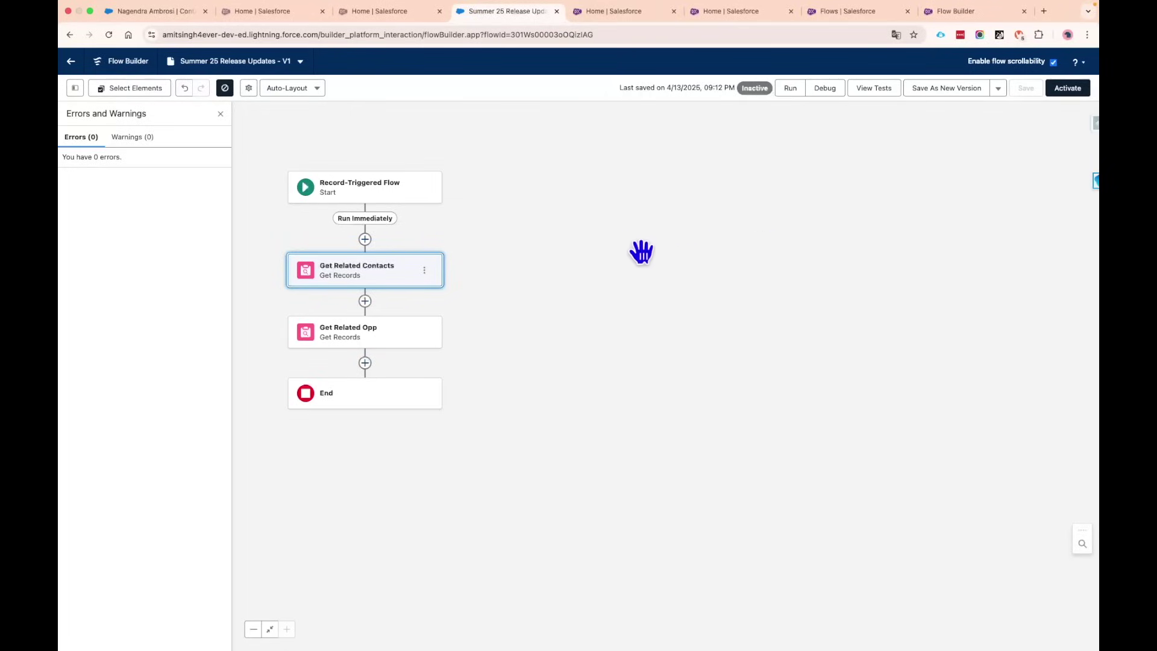
{"action": "left_click", "coordinate": [447, 271]}
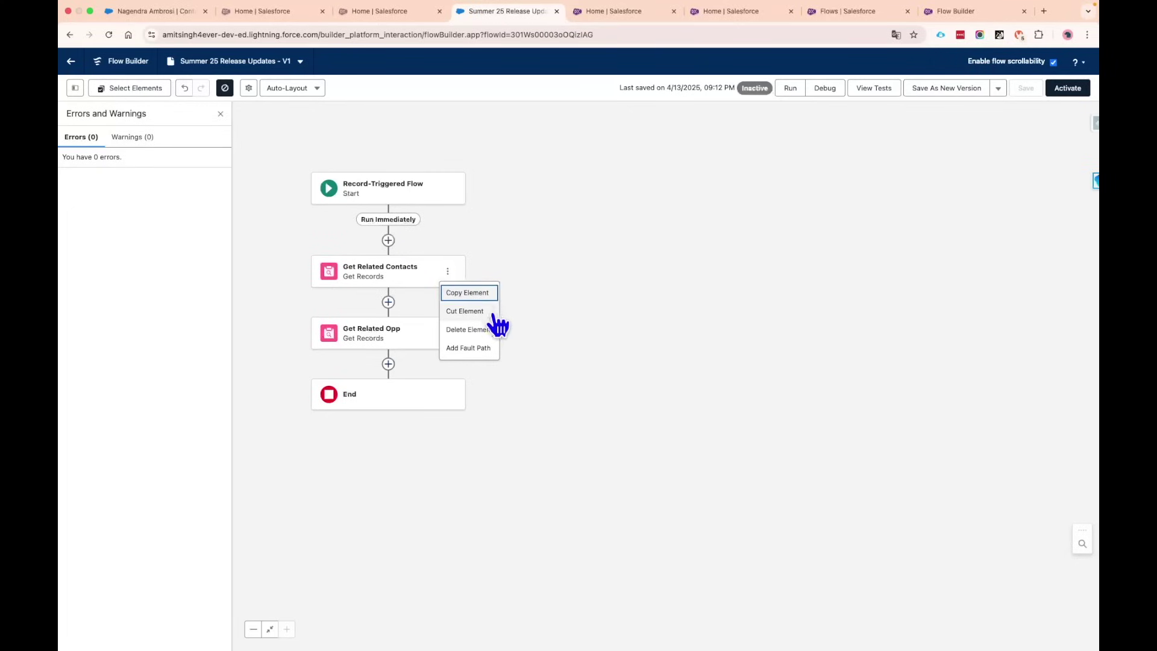
{"action": "left_click", "coordinate": [473, 347]}
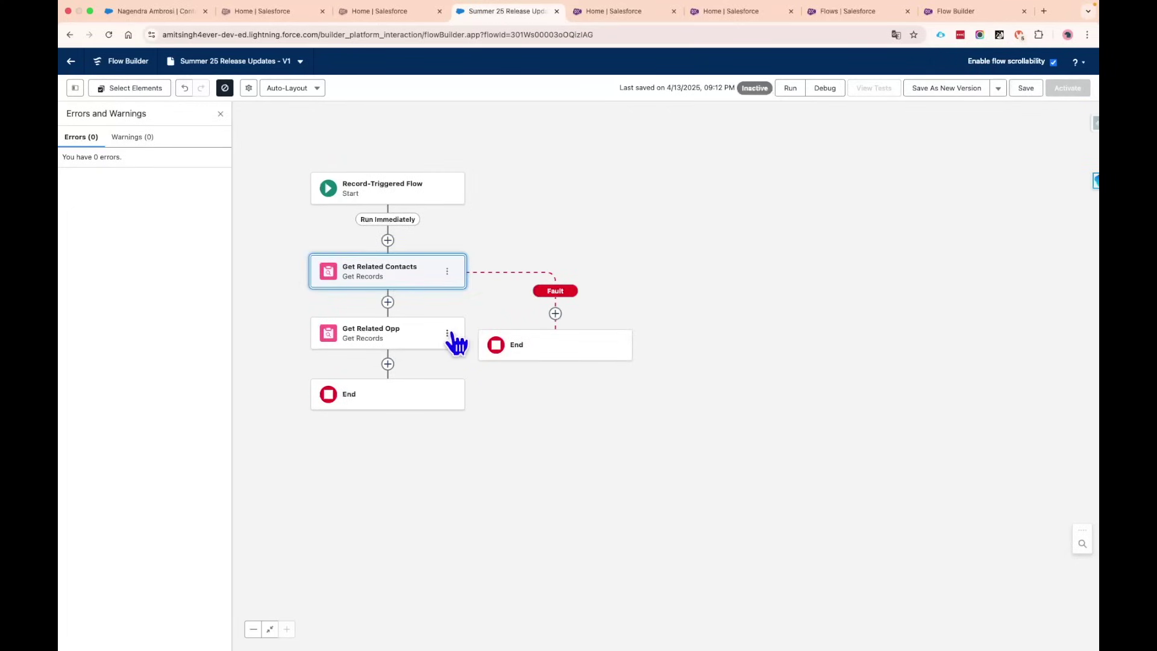
{"action": "left_click", "coordinate": [446, 333]}
{"action": "left_click", "coordinate": [478, 407]}
{"action": "left_click", "coordinate": [671, 400]}
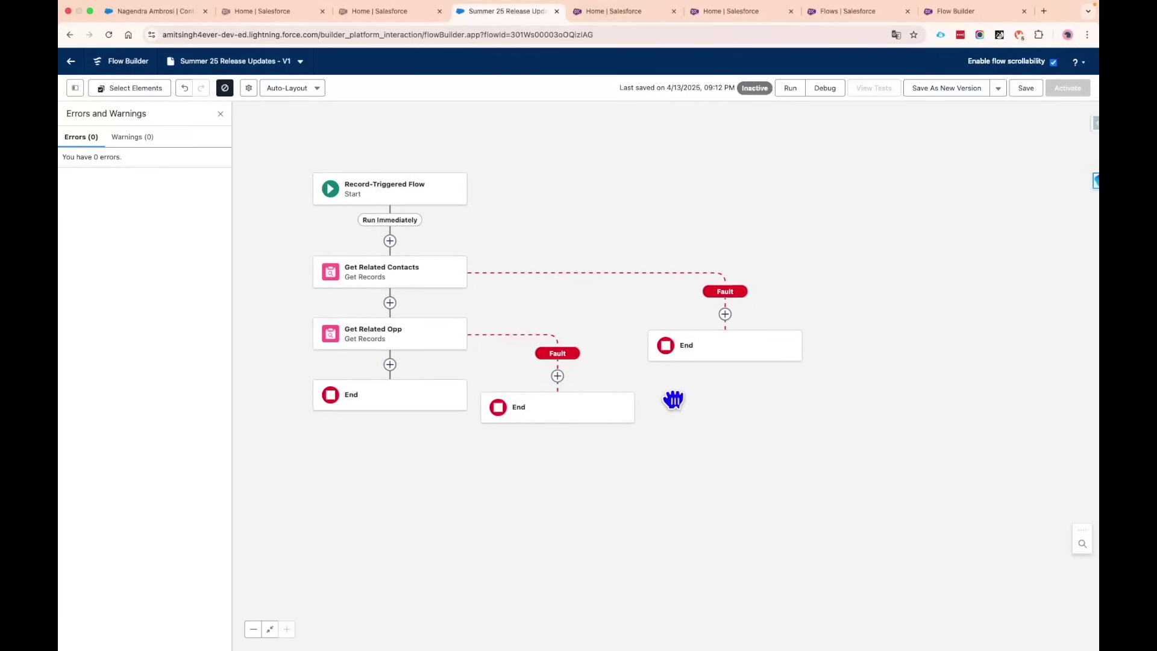
{"action": "left_click_drag", "start_coordinate": [592, 213], "coordinate": [632, 220]}
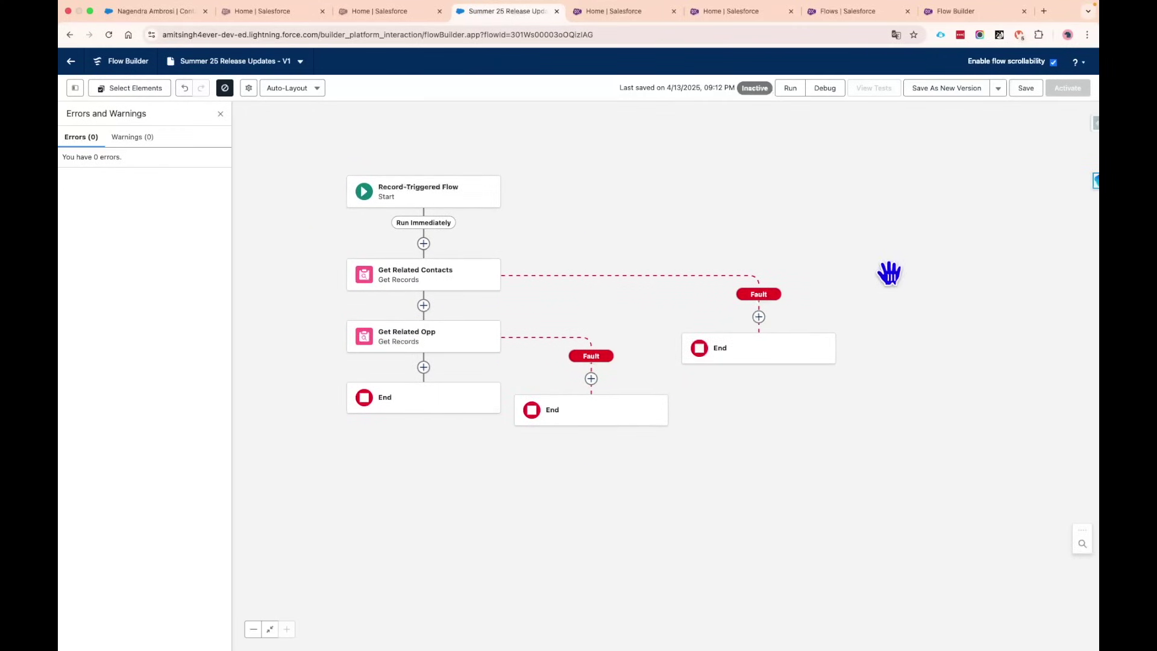
Step: Save the flow and debug it as if the Amit Enterprises Housing Ltd account record is updated
{"action": "left_click", "coordinate": [1026, 88]}
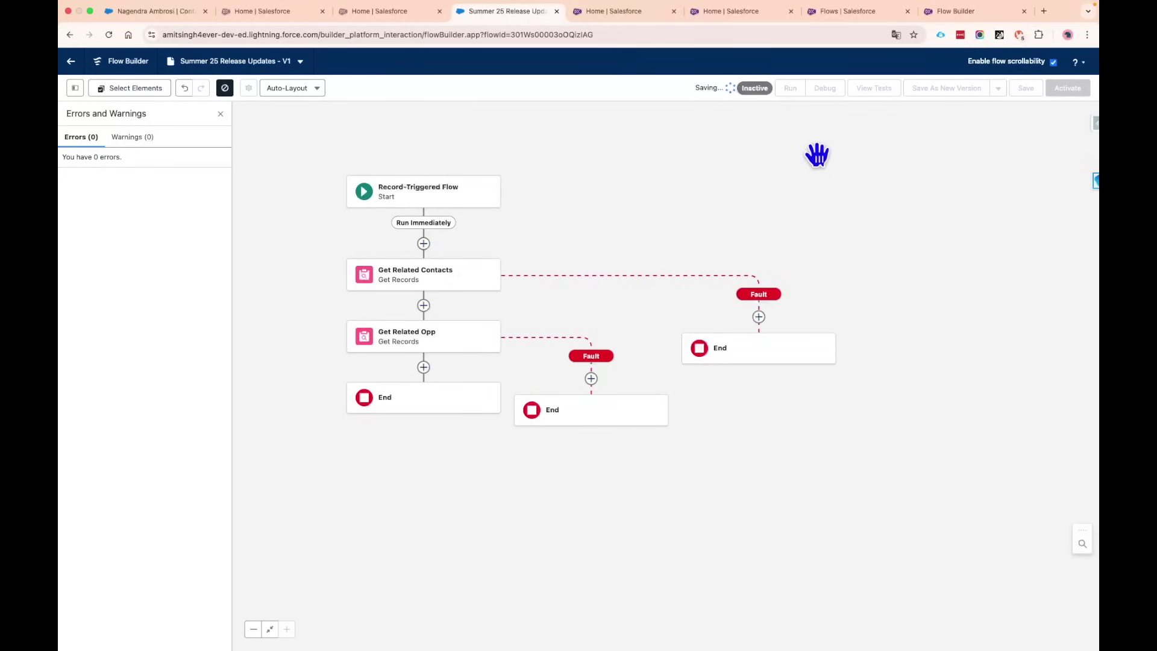
{"action": "left_click", "coordinate": [830, 97]}
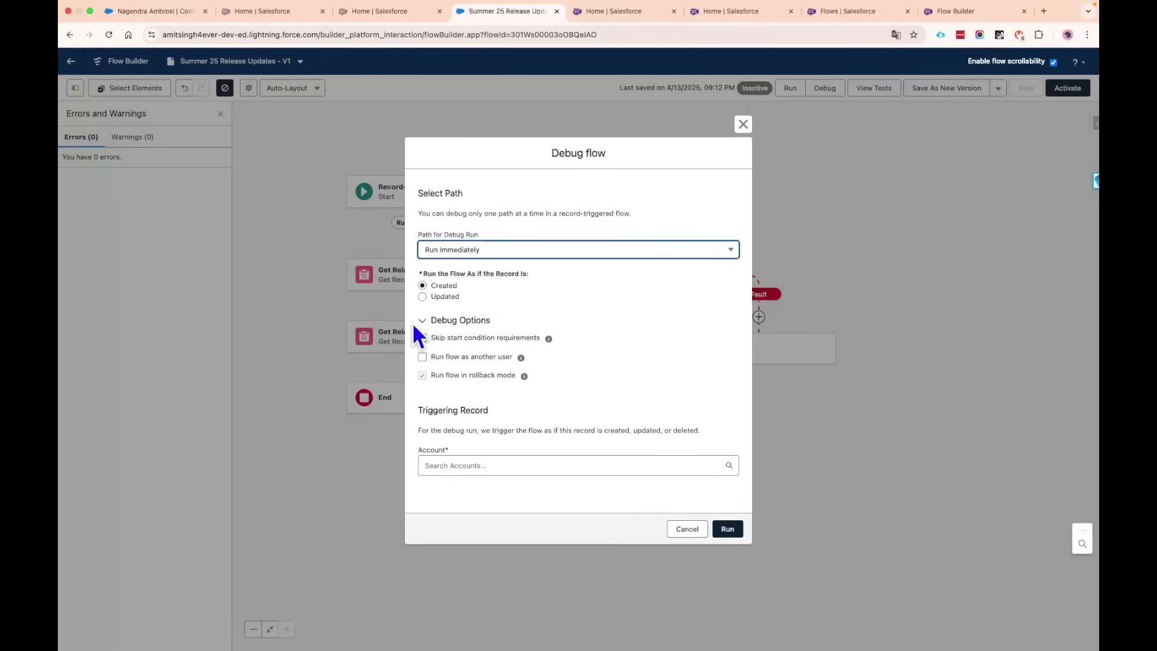
{"action": "left_click", "coordinate": [446, 297]}
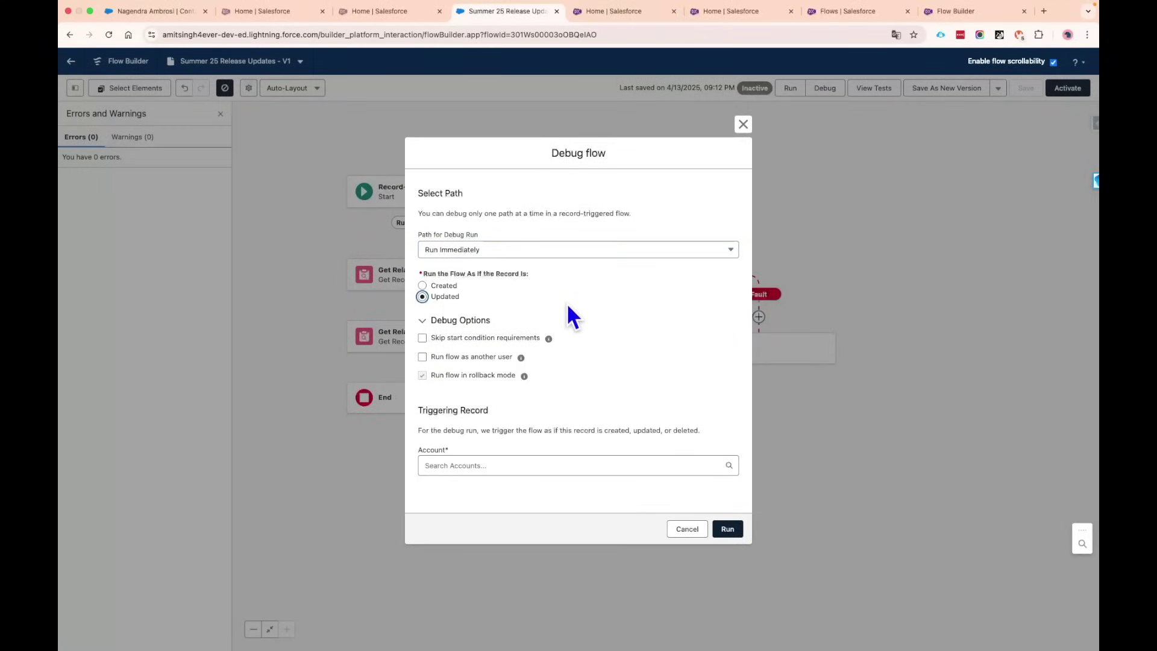
{"action": "left_click", "coordinate": [506, 466]}
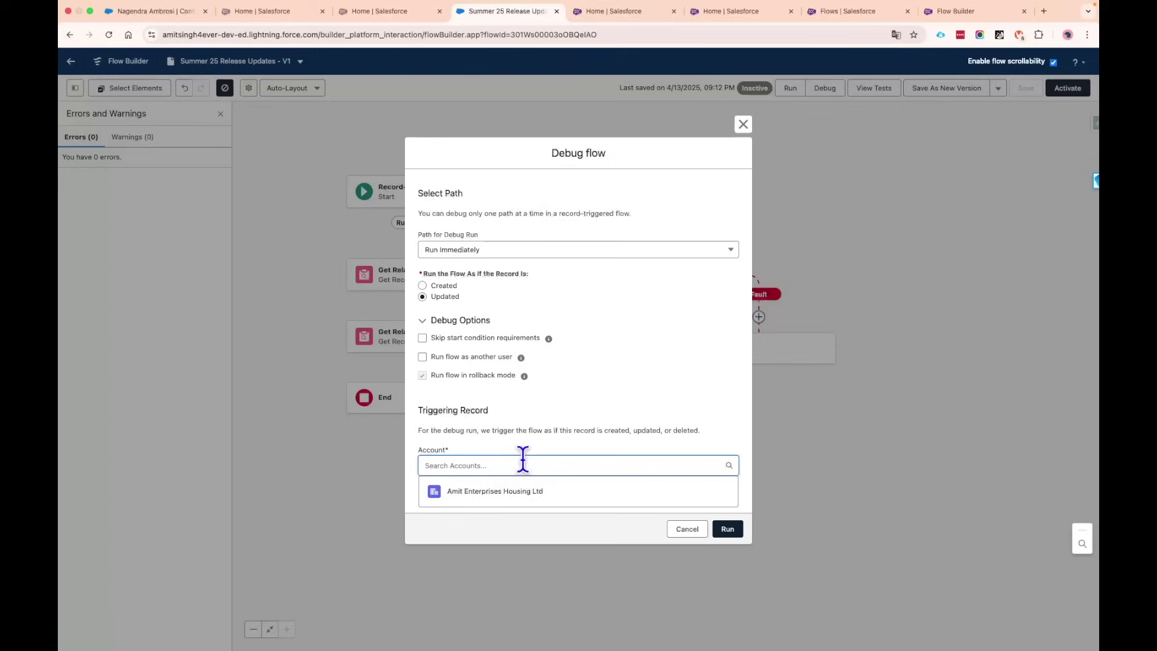
{"action": "left_click", "coordinate": [515, 490]}
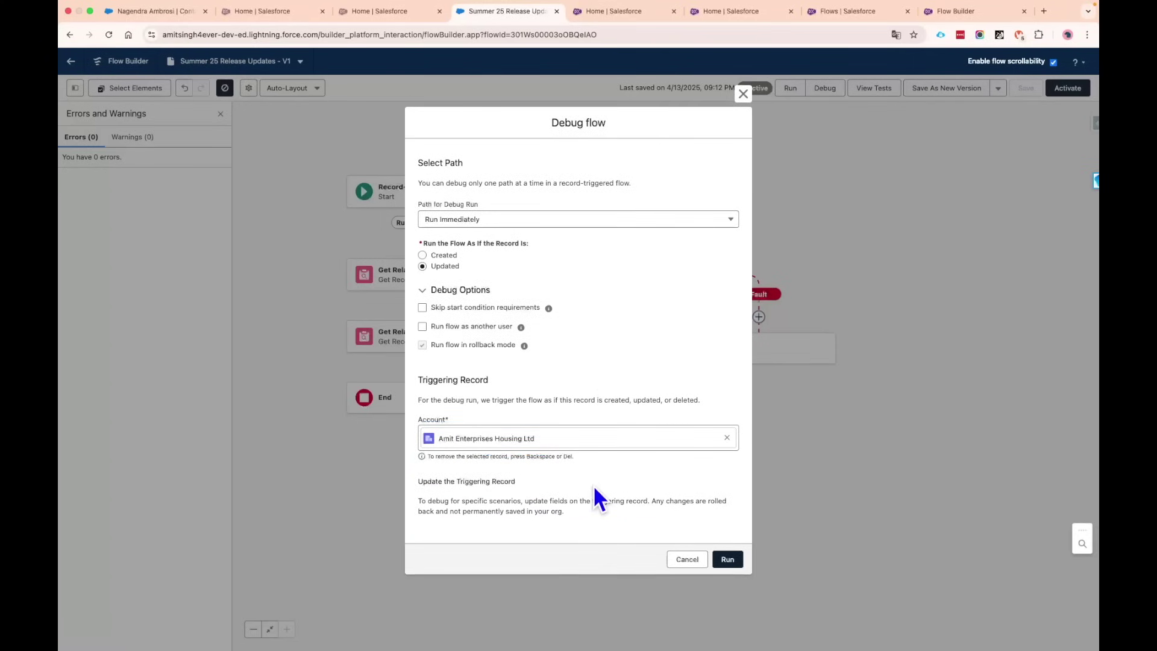
{"action": "left_click", "coordinate": [728, 593]}
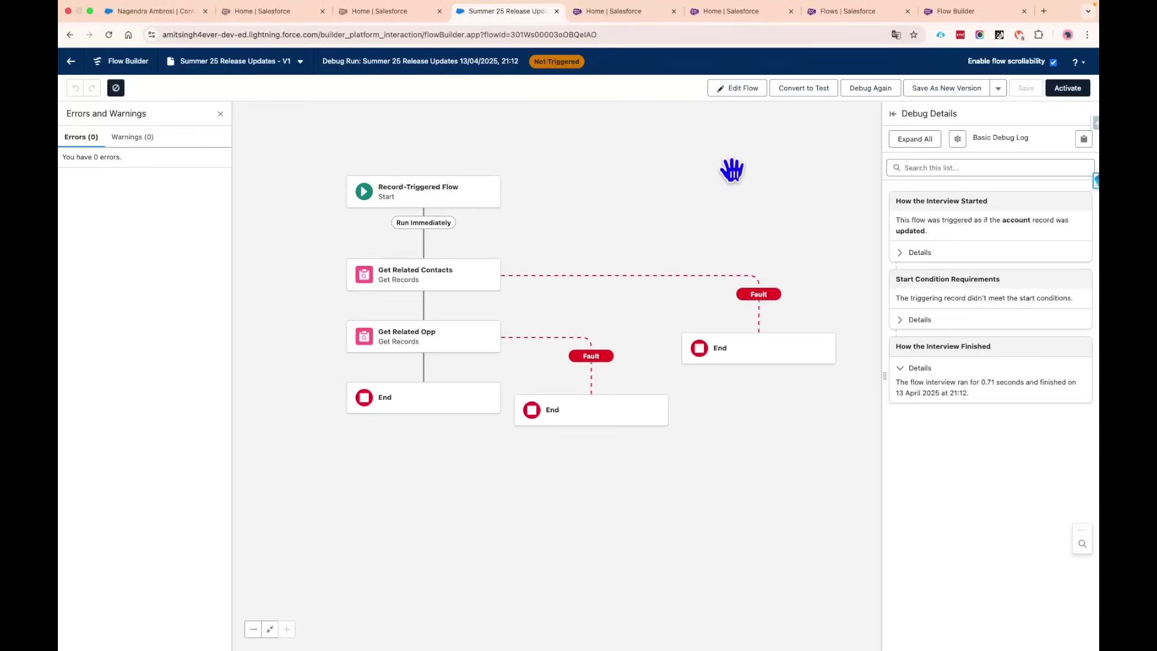
Step: Return to editing and set up another debug run with Amit Enterprises Housing Ltd as an updated triggering record
{"action": "left_click", "coordinate": [738, 89]}
{"action": "left_click", "coordinate": [821, 89]}
{"action": "left_click", "coordinate": [531, 467]}
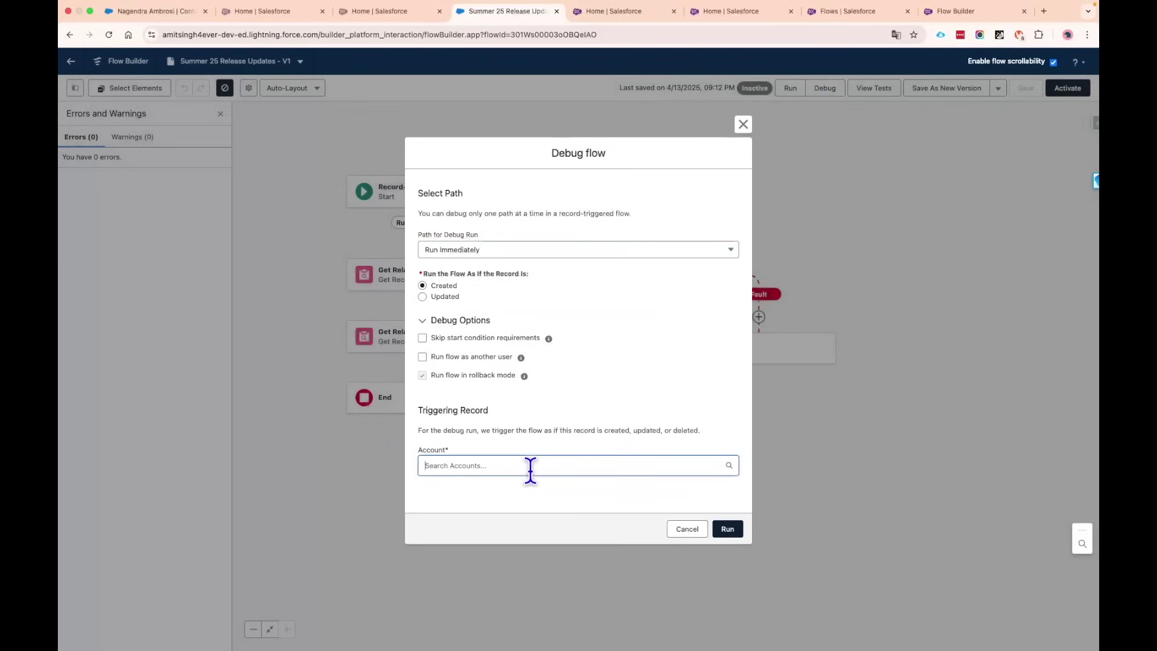
{"action": "left_click", "coordinate": [579, 488]}
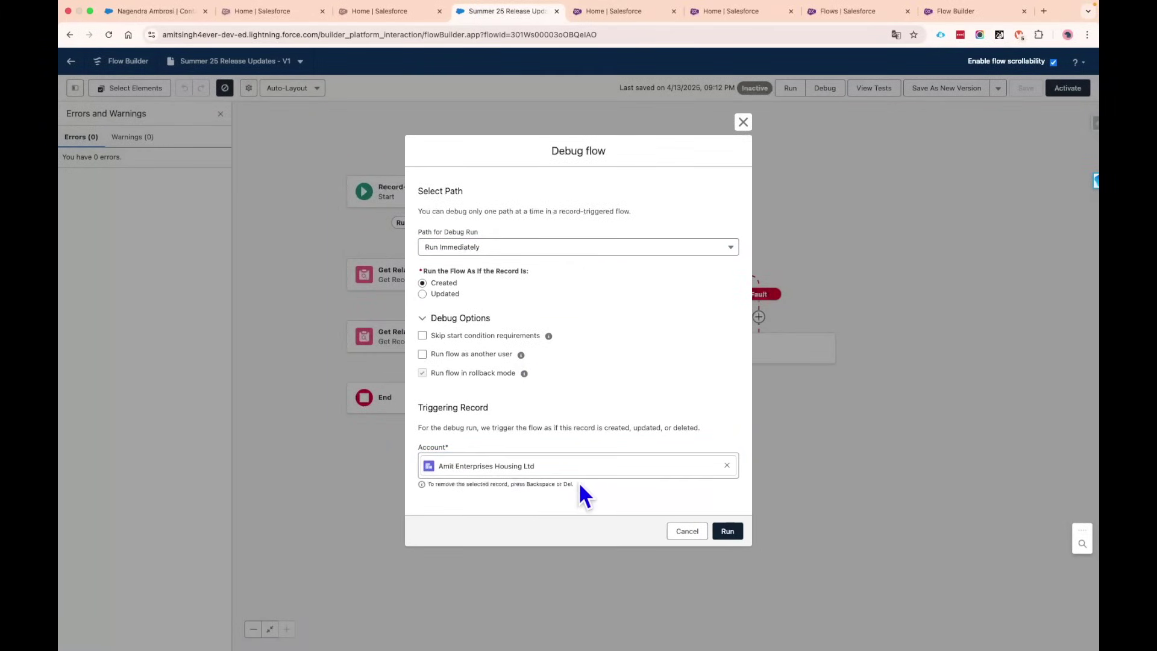
{"action": "left_click", "coordinate": [609, 390]}
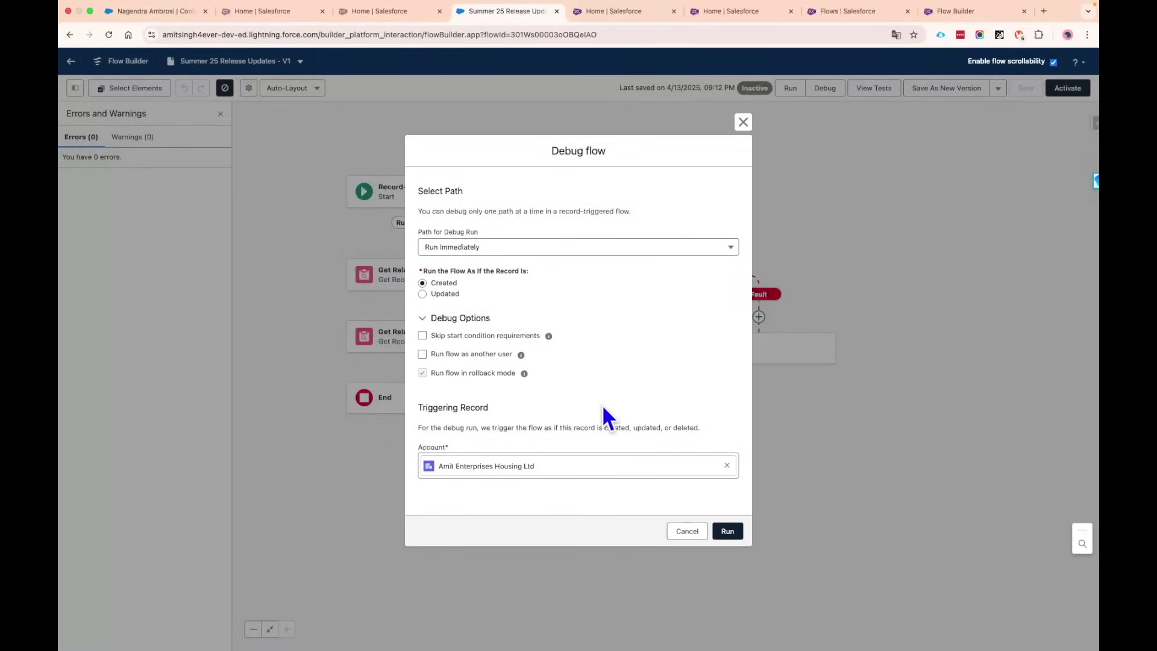
{"action": "left_click", "coordinate": [423, 294]}
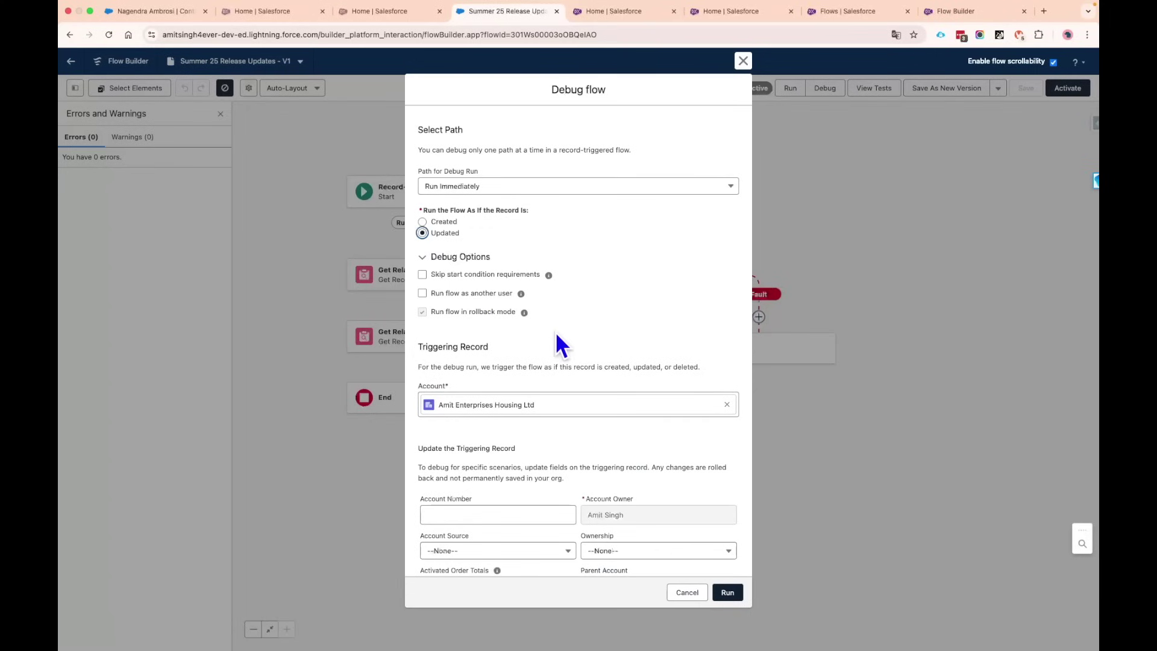
Step: Set the triggering record's Industry to Utilities and run the debug
{"action": "scroll", "coordinate": [555, 333], "scroll_direction": "down", "scroll_amount": 5}
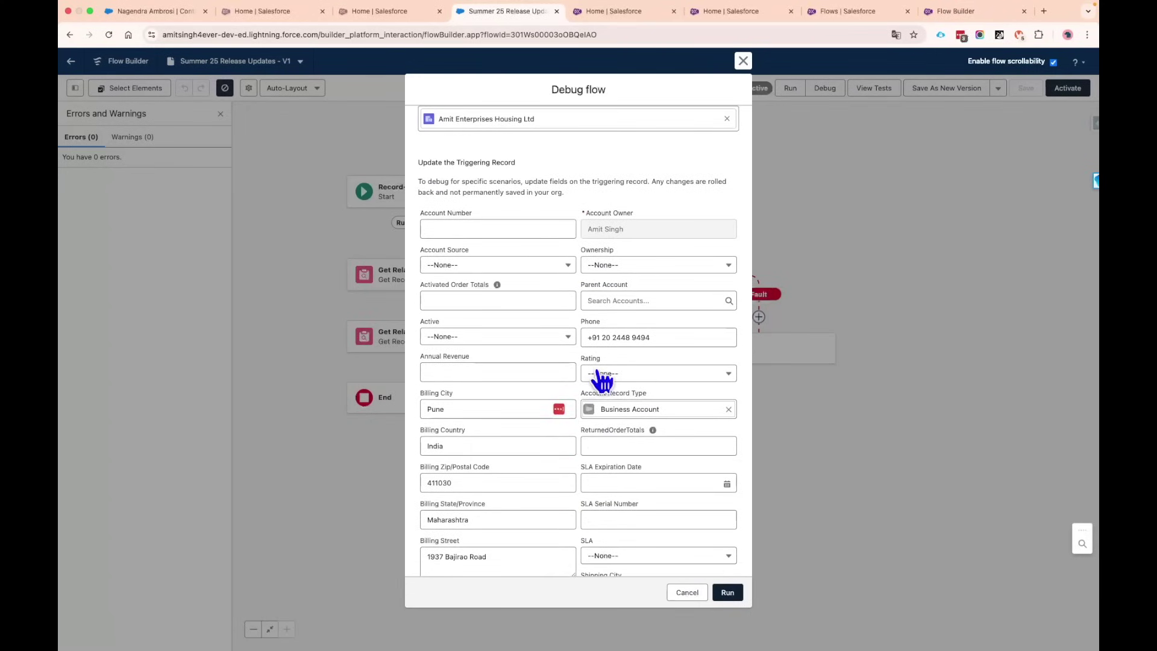
{"action": "scroll", "coordinate": [600, 378], "scroll_direction": "down", "scroll_amount": 5}
{"action": "scroll", "coordinate": [597, 380], "scroll_direction": "down", "scroll_amount": 2}
{"action": "scroll", "coordinate": [599, 386], "scroll_direction": "down", "scroll_amount": 1}
{"action": "left_click", "coordinate": [485, 355]}
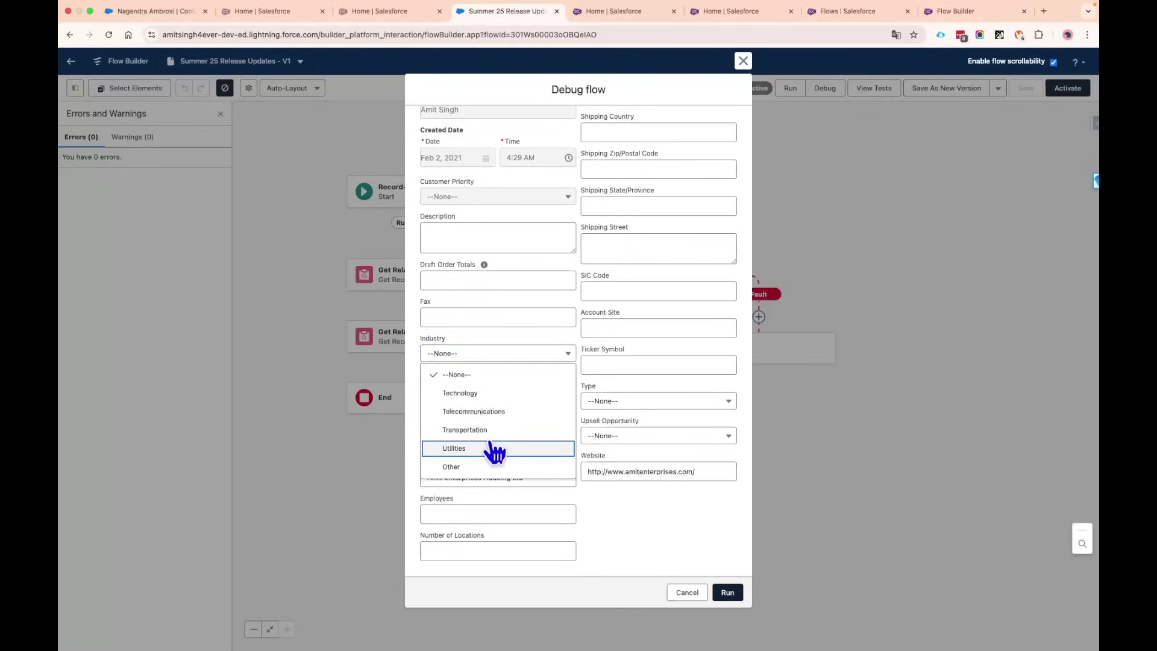
{"action": "left_click", "coordinate": [493, 449]}
{"action": "left_click", "coordinate": [728, 593]}
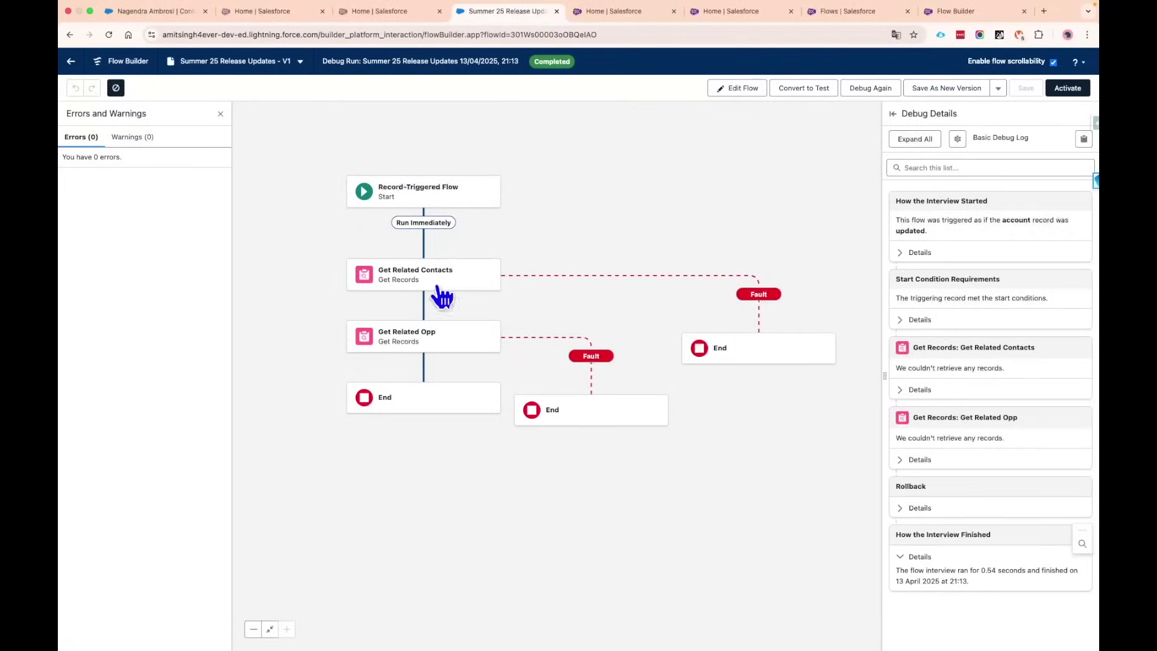
Step: Enlarge the debug details, expand all entries and examine the record filters of both Get Records elements
{"action": "left_click", "coordinate": [893, 114]}
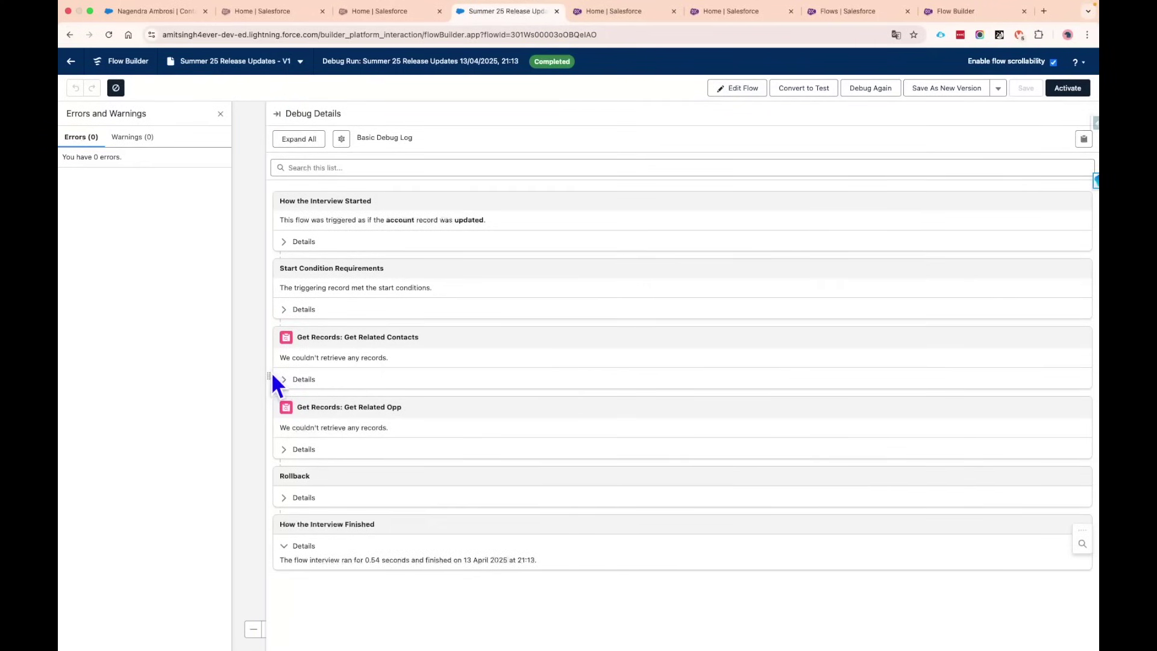
{"action": "left_click_drag", "start_coordinate": [271, 380], "coordinate": [408, 309]}
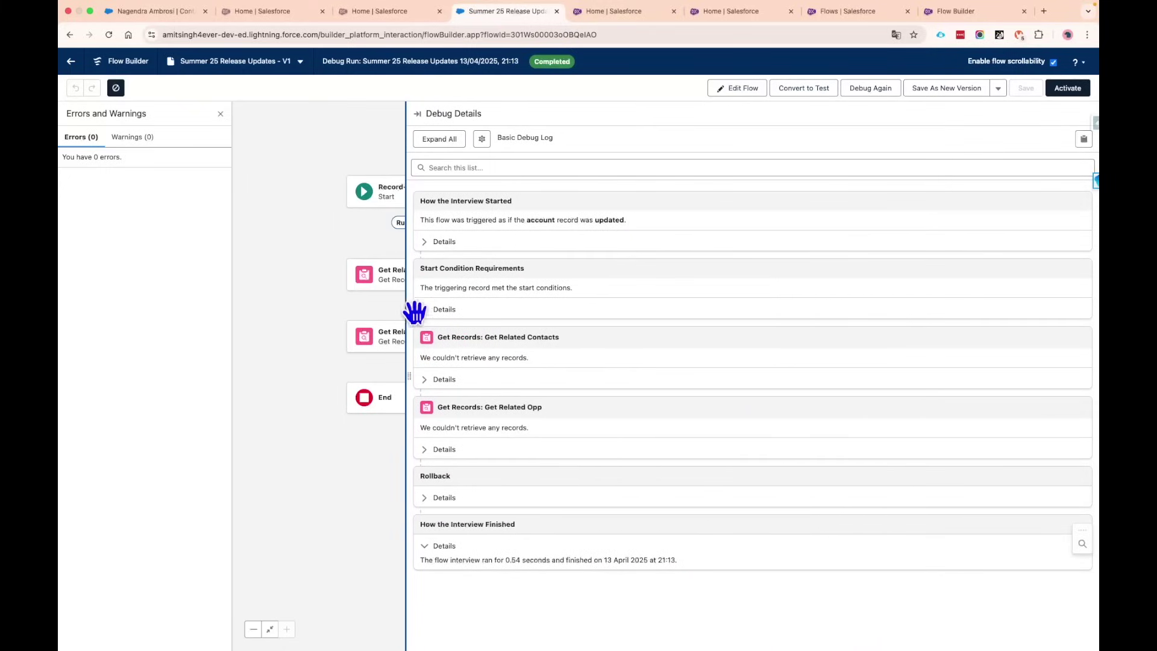
{"action": "left_click", "coordinate": [443, 140]}
{"action": "scroll", "coordinate": [587, 356], "scroll_direction": "down", "scroll_amount": 3}
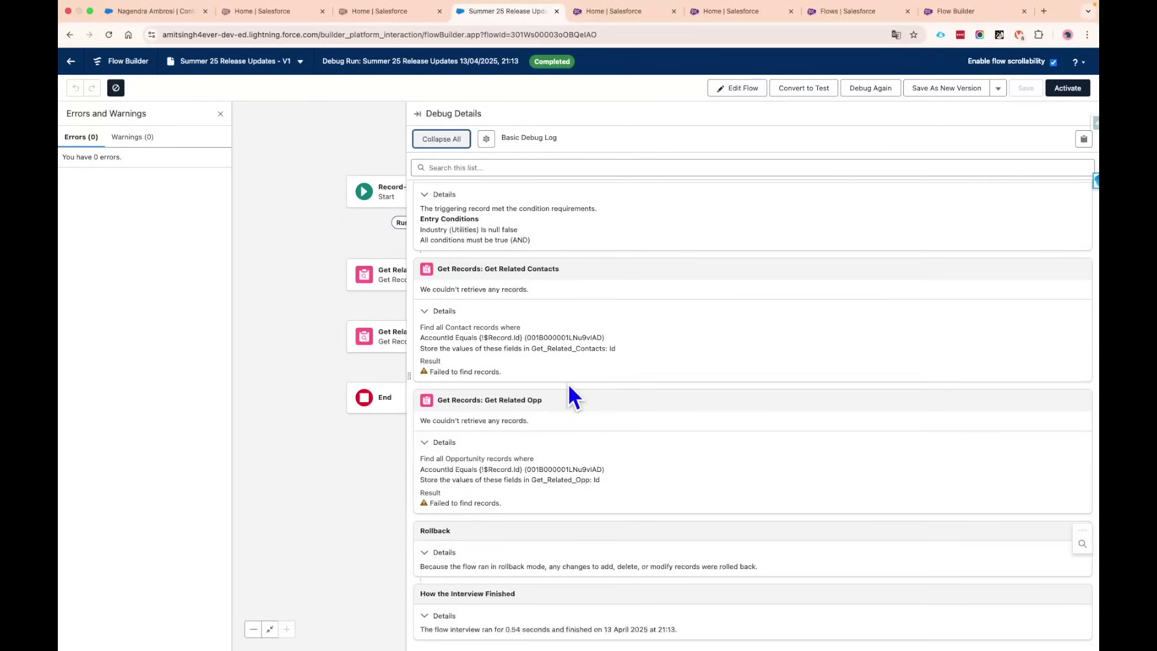
{"action": "left_click_drag", "start_coordinate": [445, 328], "coordinate": [509, 338]}
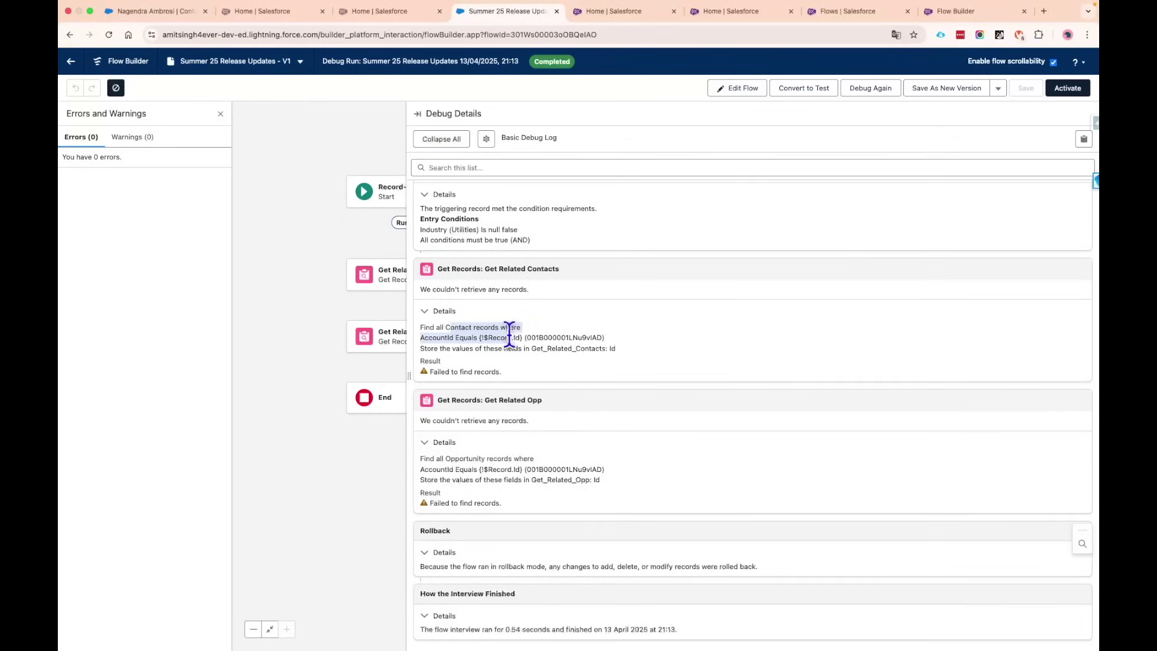
{"action": "left_click_drag", "start_coordinate": [429, 470], "coordinate": [545, 468]}
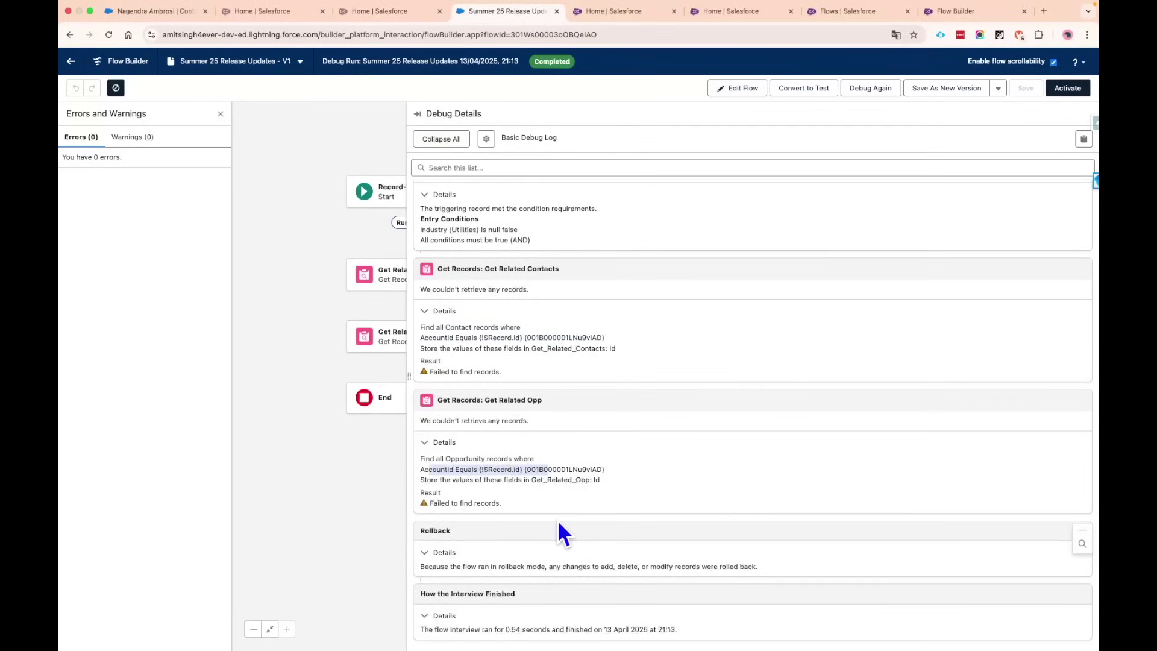
{"action": "scroll", "coordinate": [559, 519], "scroll_direction": "up", "scroll_amount": 3}
Step: Search the debug log for the triggering account's record ID and narrow the debug details so the flow canvas shows
{"action": "left_click", "coordinate": [494, 169]}
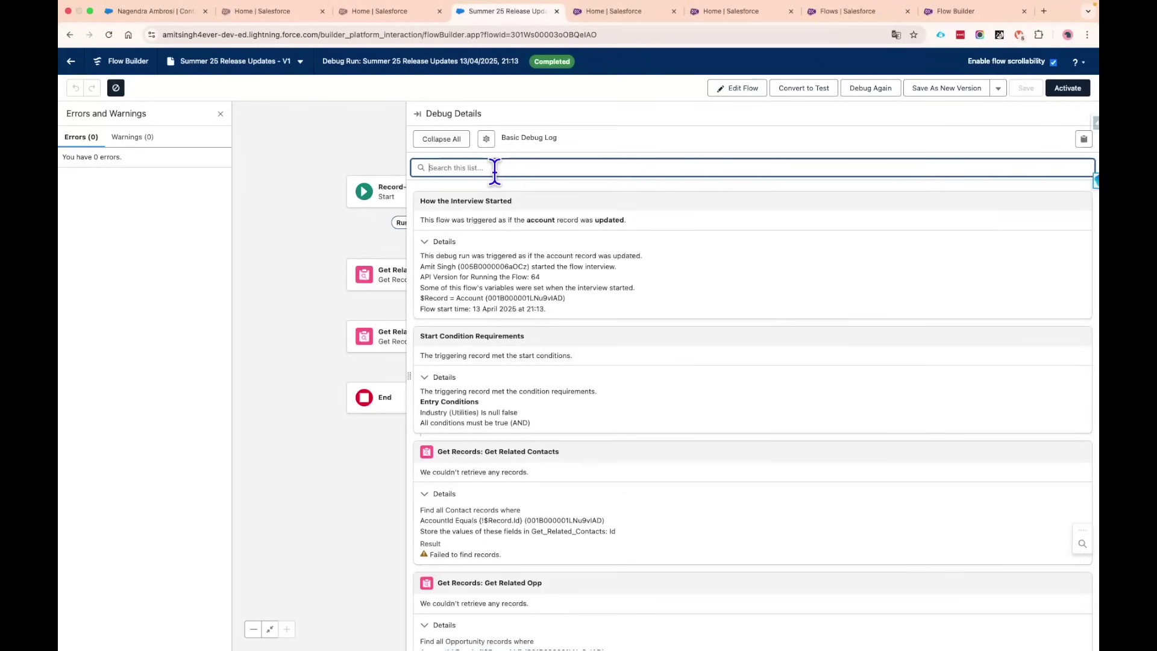
{"action": "triple_click", "coordinate": [516, 301]}
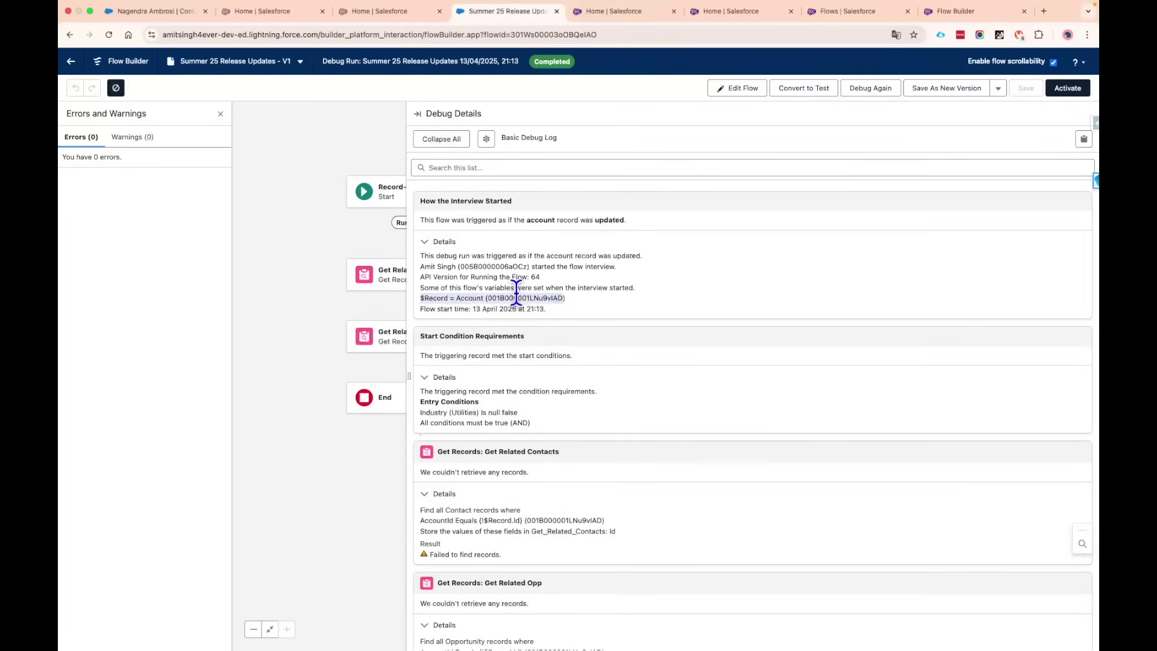
{"action": "mouse_move", "coordinate": [565, 297]}
{"action": "left_mouse_down"}
{"action": "mouse_move", "coordinate": [489, 297]}
{"action": "mouse_move", "coordinate": [545, 298]}
{"action": "left_mouse_up"}
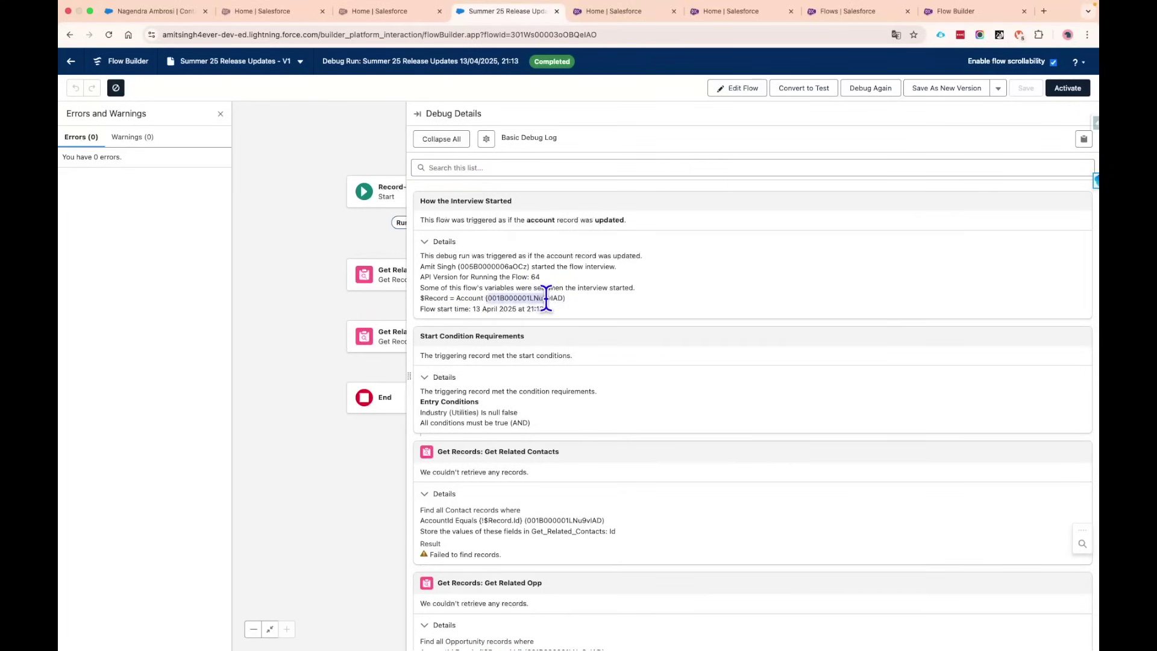
{"action": "left_click", "coordinate": [492, 167]}
{"action": "type", "text": "001B000001LNu9vIAD"}
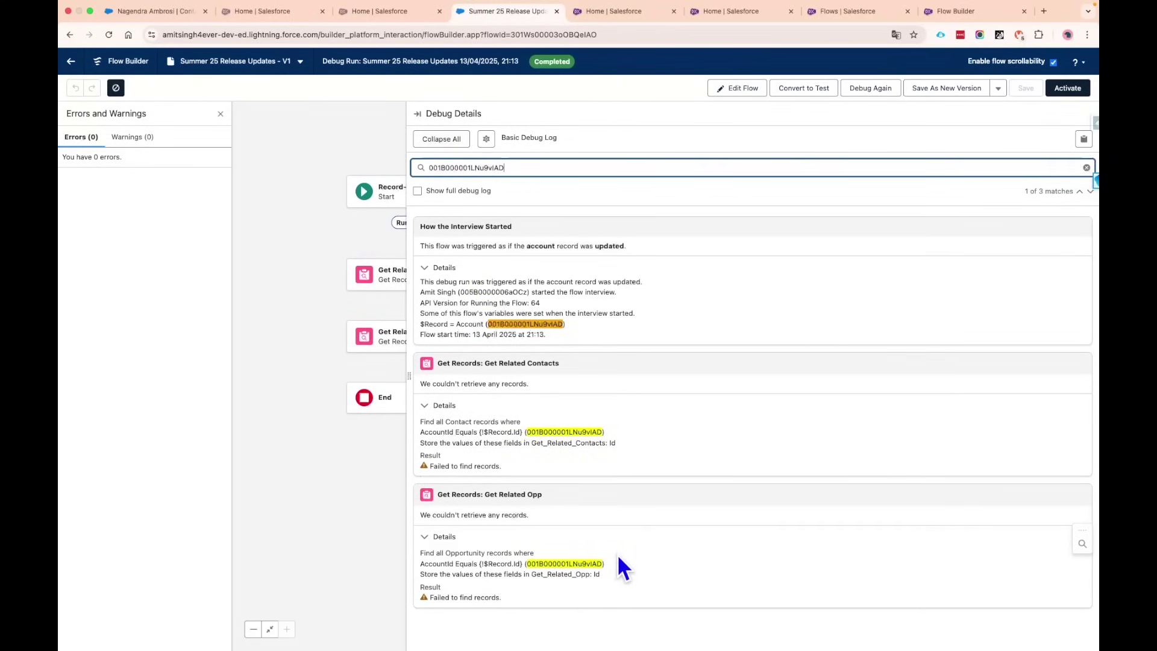
{"action": "left_click_drag", "start_coordinate": [408, 379], "coordinate": [798, 388]}
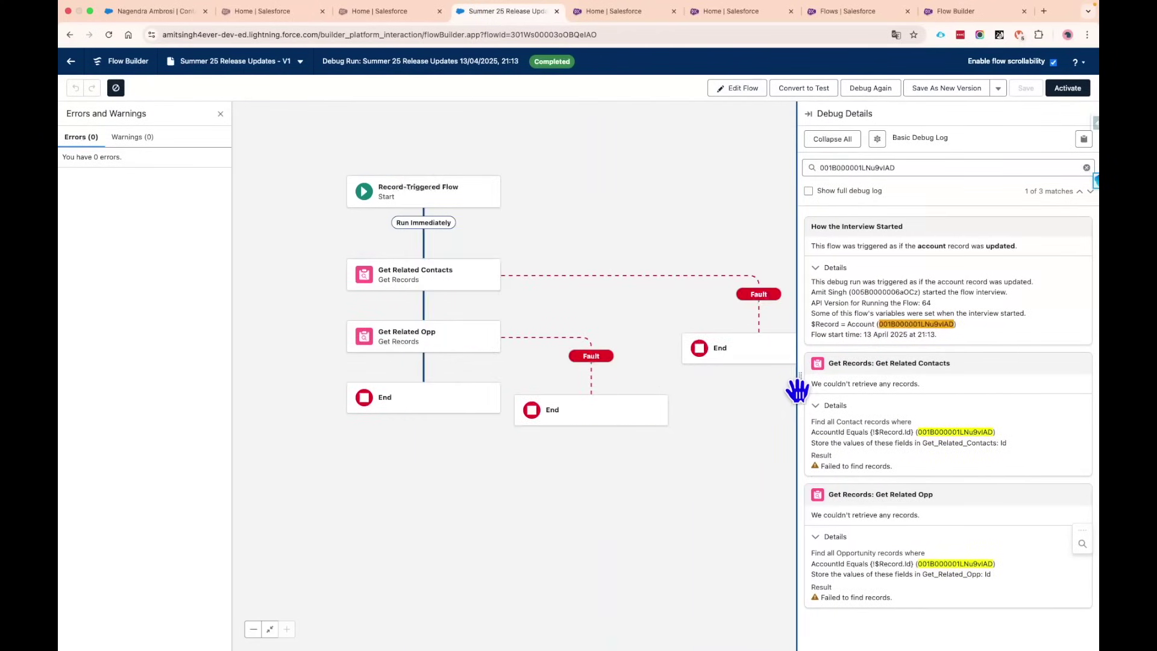
Step: Copy the debug log and show the full log instead of only the matching entries
{"action": "left_click", "coordinate": [1083, 139]}
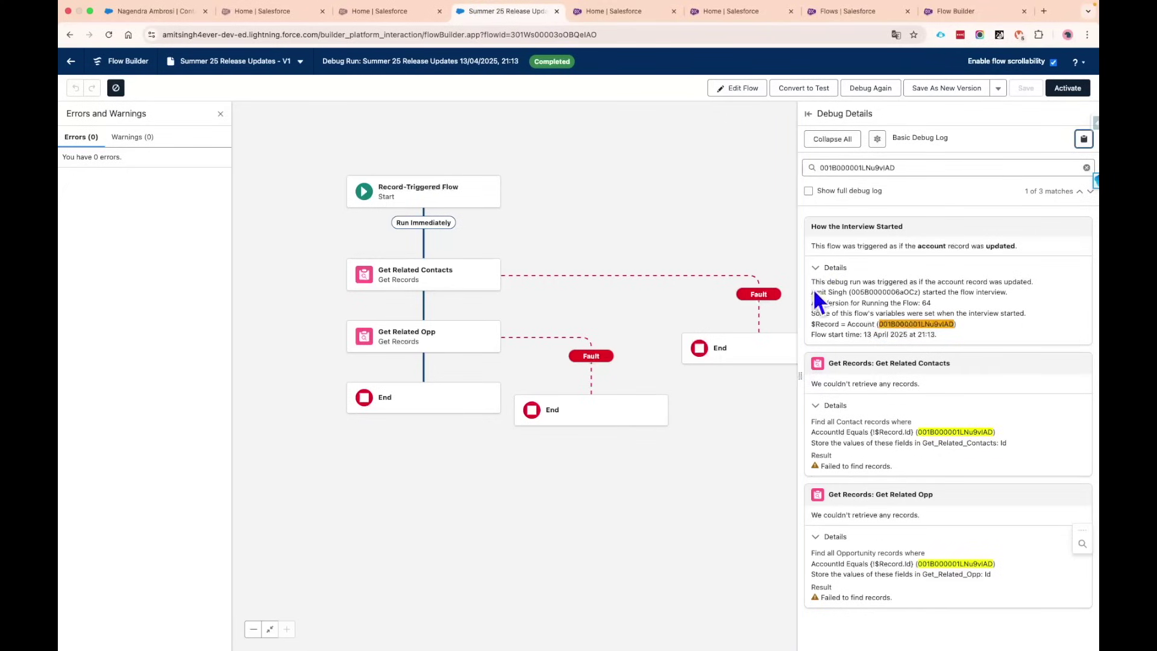
{"action": "left_click", "coordinate": [809, 191]}
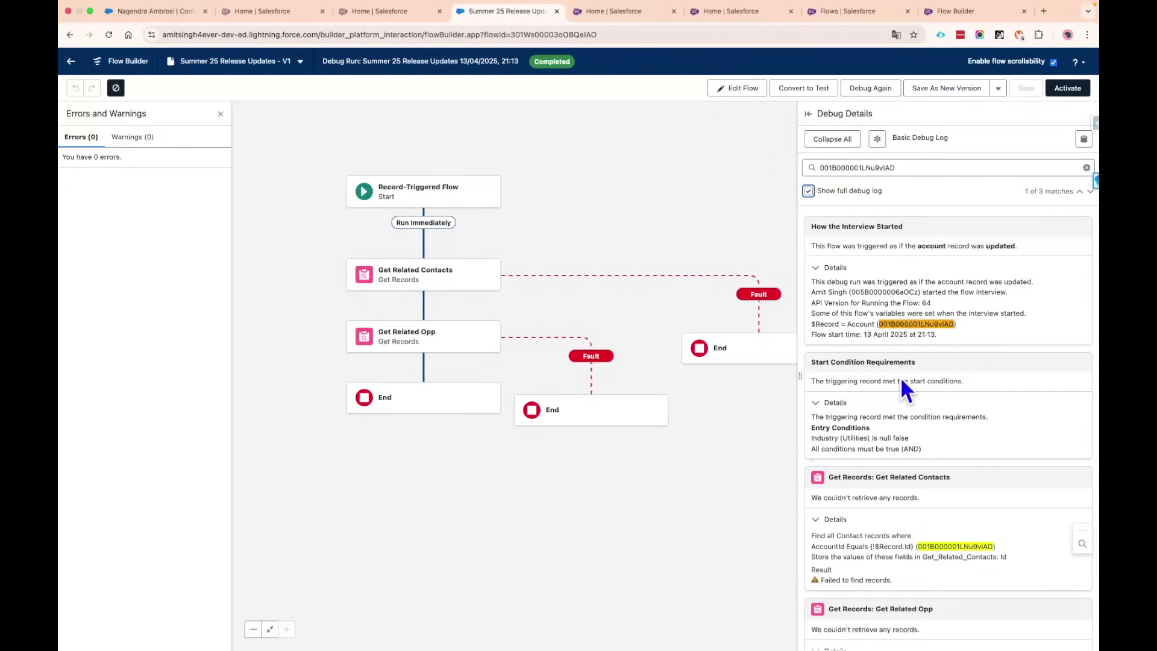
{"action": "scroll", "coordinate": [900, 377], "scroll_direction": "down", "scroll_amount": 5}
{"action": "scroll", "coordinate": [900, 377], "scroll_direction": "up", "scroll_amount": 5}
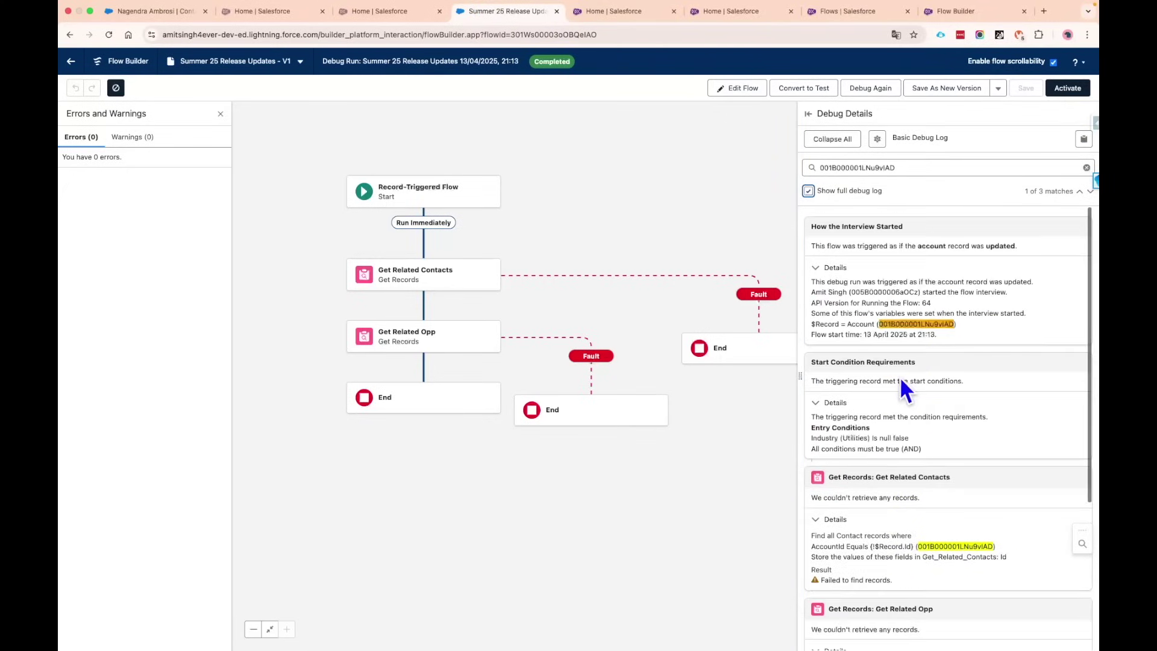
Step: Enable API names, governor limit consumption and transaction boundaries in the debug panel preferences
{"action": "left_click", "coordinate": [877, 139]}
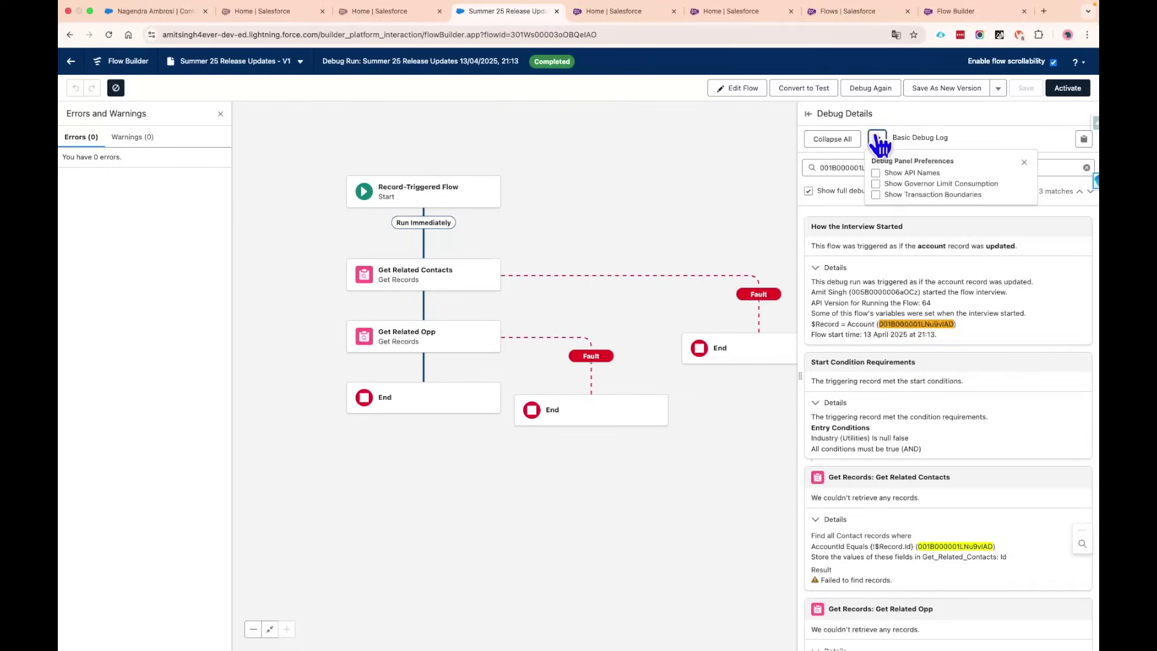
{"action": "left_click", "coordinate": [912, 173]}
{"action": "left_click", "coordinate": [928, 183]}
{"action": "left_click", "coordinate": [931, 194]}
{"action": "left_click", "coordinate": [1024, 163]}
Step: Examine the governor limit consumption of both Get Records elements in the debug log
{"action": "scroll", "coordinate": [913, 323], "scroll_direction": "down", "scroll_amount": 5}
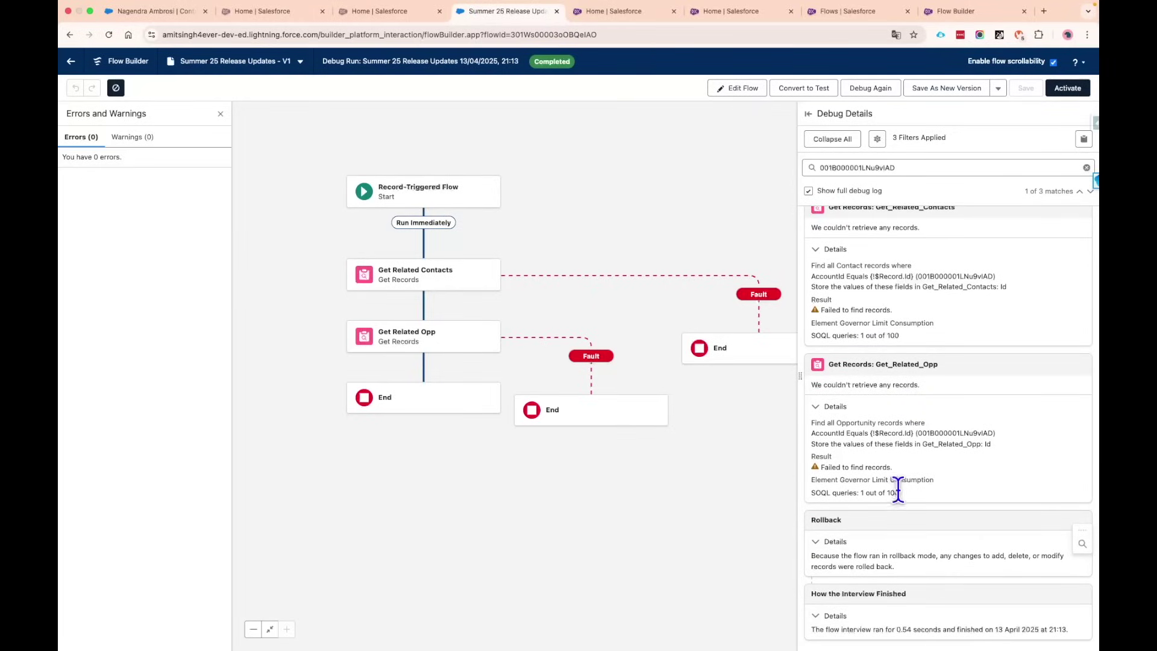
{"action": "left_click_drag", "start_coordinate": [899, 492], "coordinate": [821, 492]}
{"action": "left_click", "coordinate": [885, 409]}
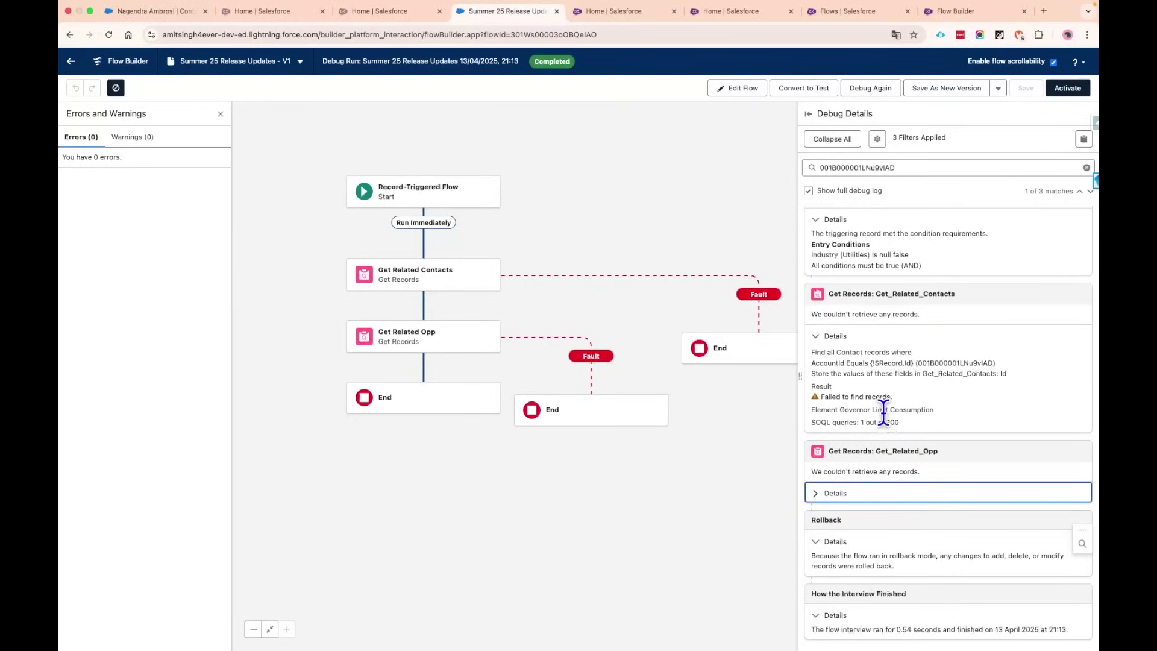
{"action": "left_click", "coordinate": [874, 494]}
{"action": "scroll", "coordinate": [884, 500], "scroll_direction": "down", "scroll_amount": 3}
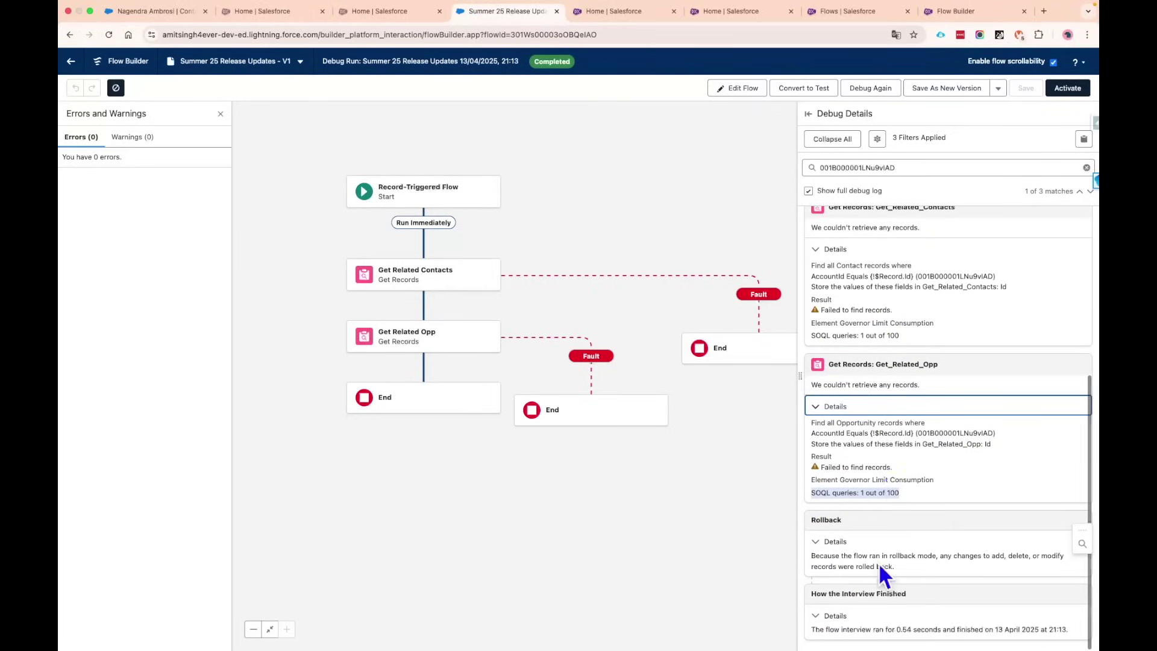
{"action": "scroll", "coordinate": [880, 573], "scroll_direction": "up", "scroll_amount": 10}
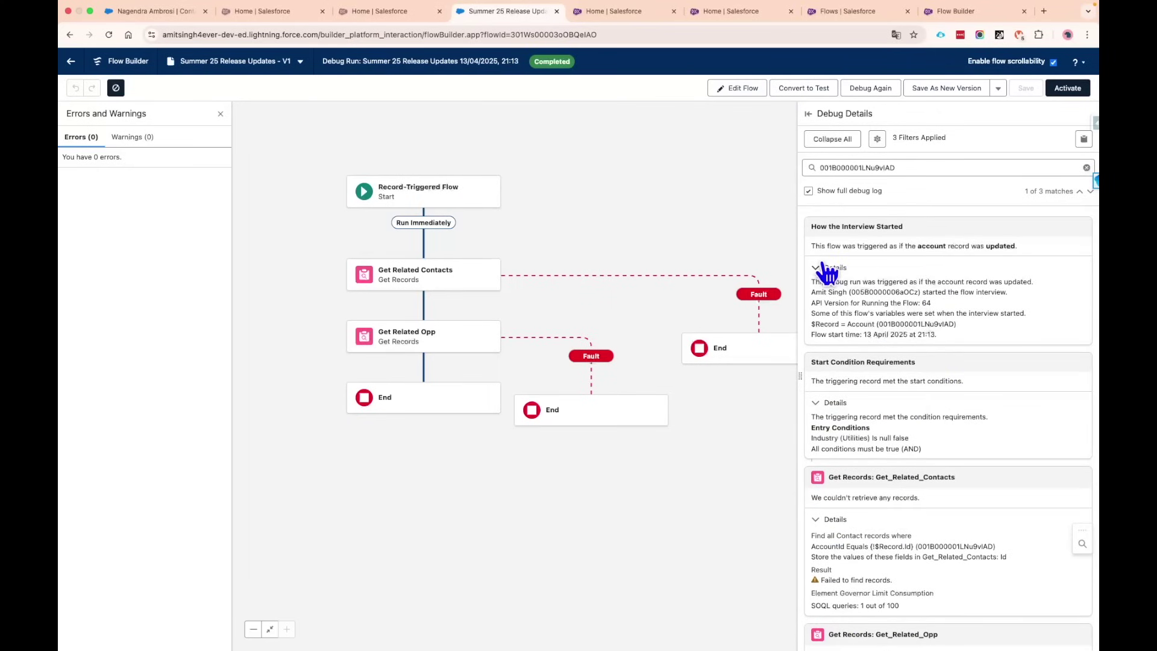
Step: Narrow the debug details to uncover both fault paths and return to editing the flow
{"action": "mouse_move", "coordinate": [781, 374]}
{"action": "left_mouse_down"}
{"action": "mouse_move", "coordinate": [720, 369]}
{"action": "mouse_move", "coordinate": [778, 370]}
{"action": "left_mouse_up"}
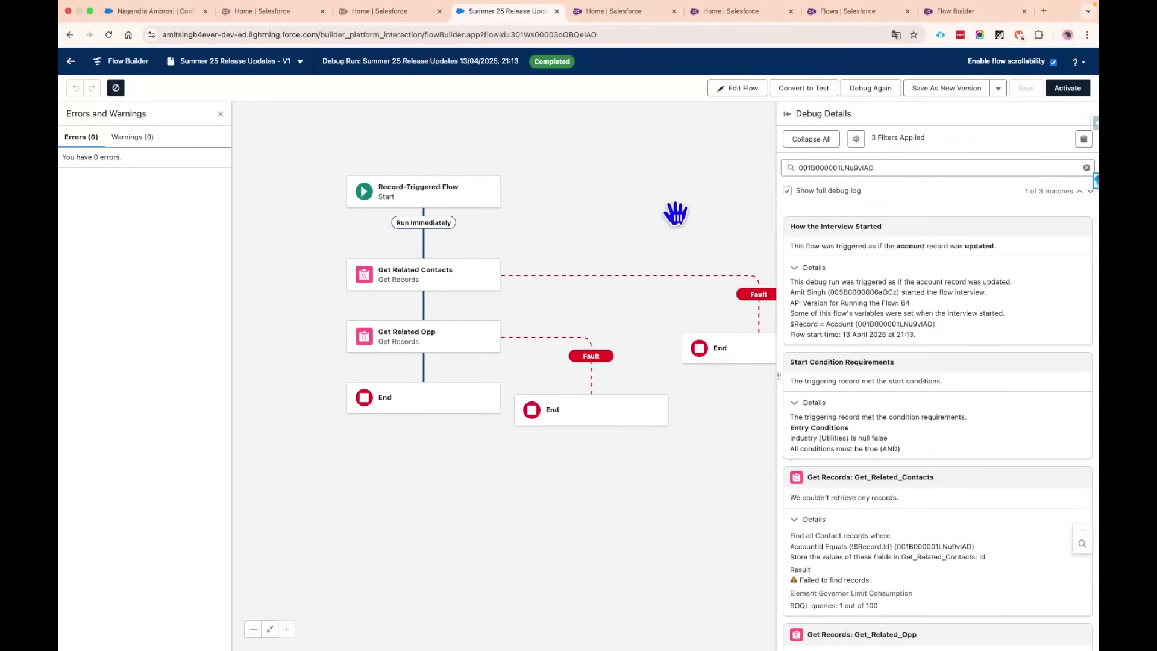
{"action": "left_click_drag", "start_coordinate": [776, 309], "coordinate": [860, 313]}
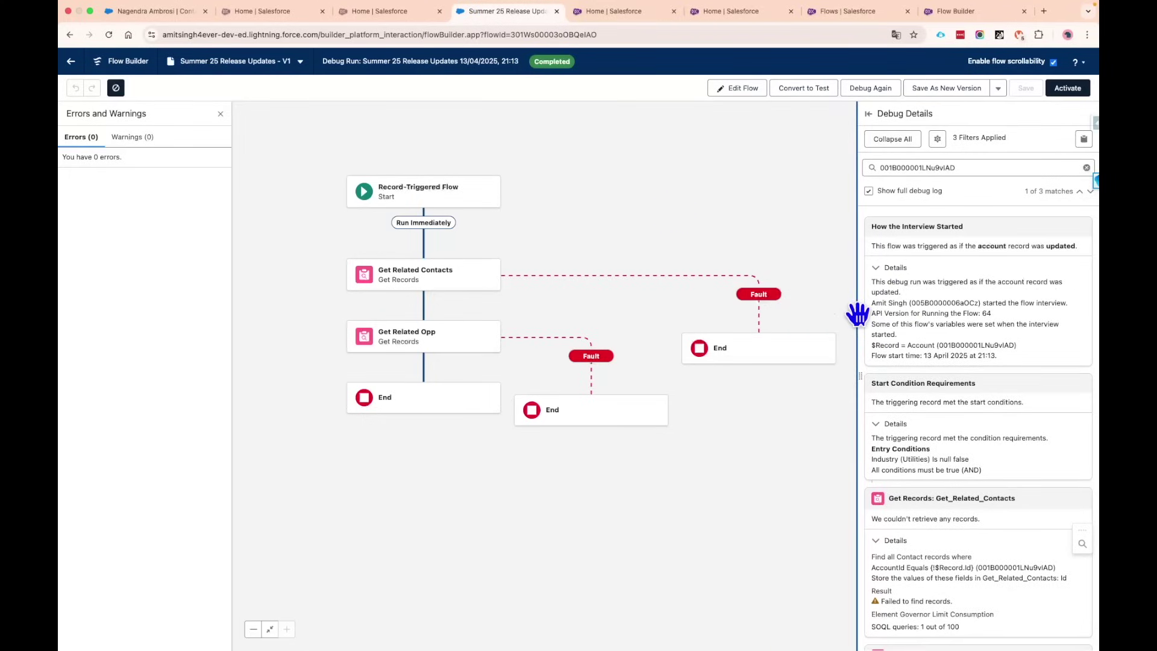
{"action": "left_click", "coordinate": [736, 92]}
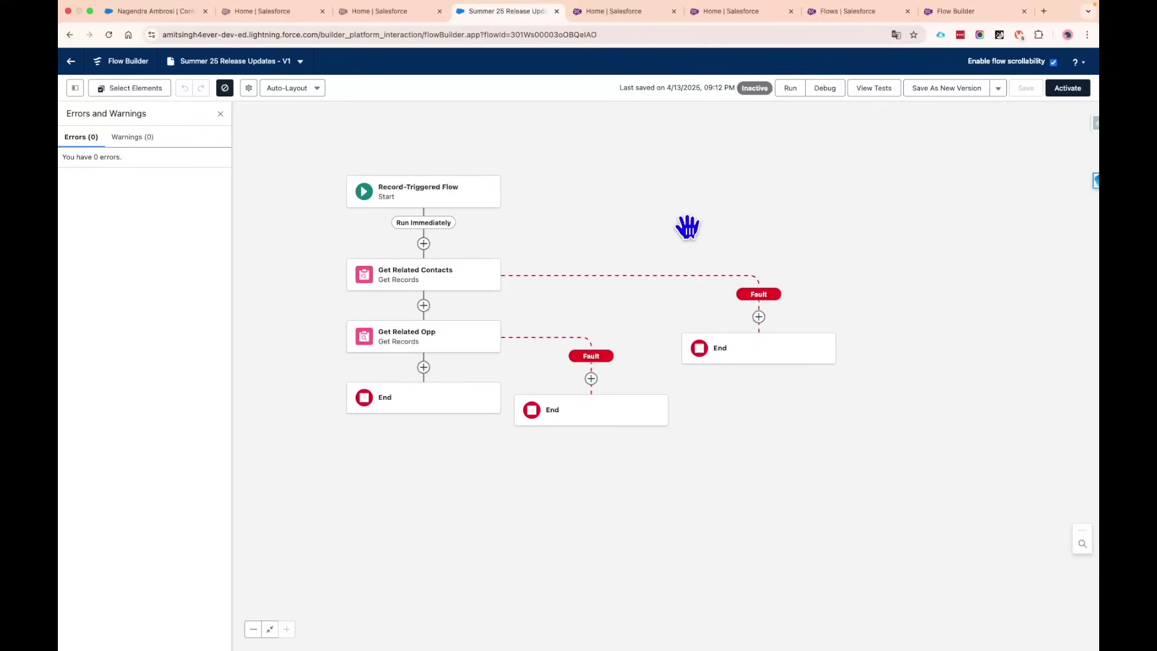
{"action": "left_click_drag", "start_coordinate": [542, 238], "coordinate": [558, 229]}
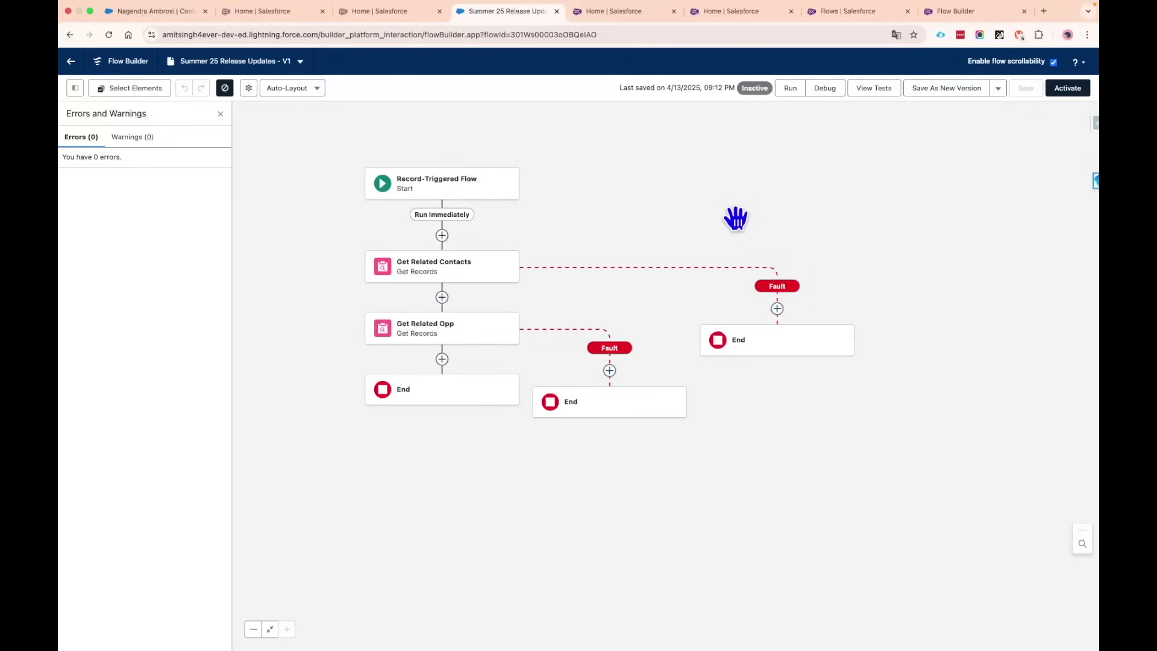
Step: Add a Send Email action to the new screen flow in the other org and review its input values
{"action": "left_click", "coordinate": [940, 12]}
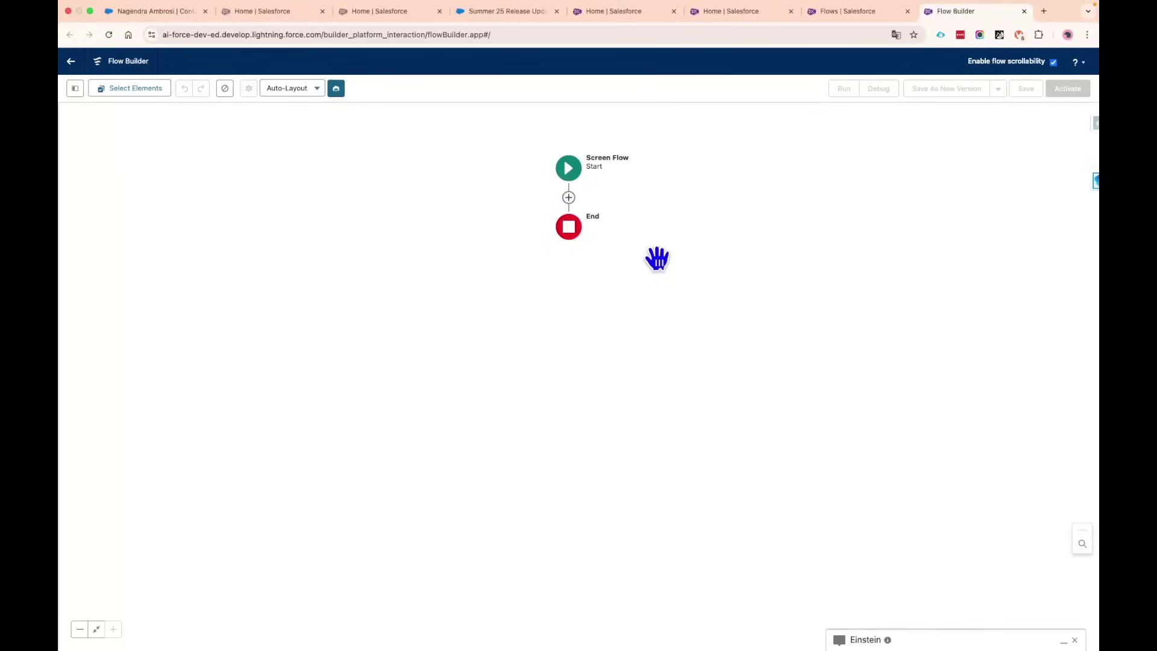
{"action": "left_click", "coordinate": [569, 197]}
{"action": "type", "text": "Send E"}
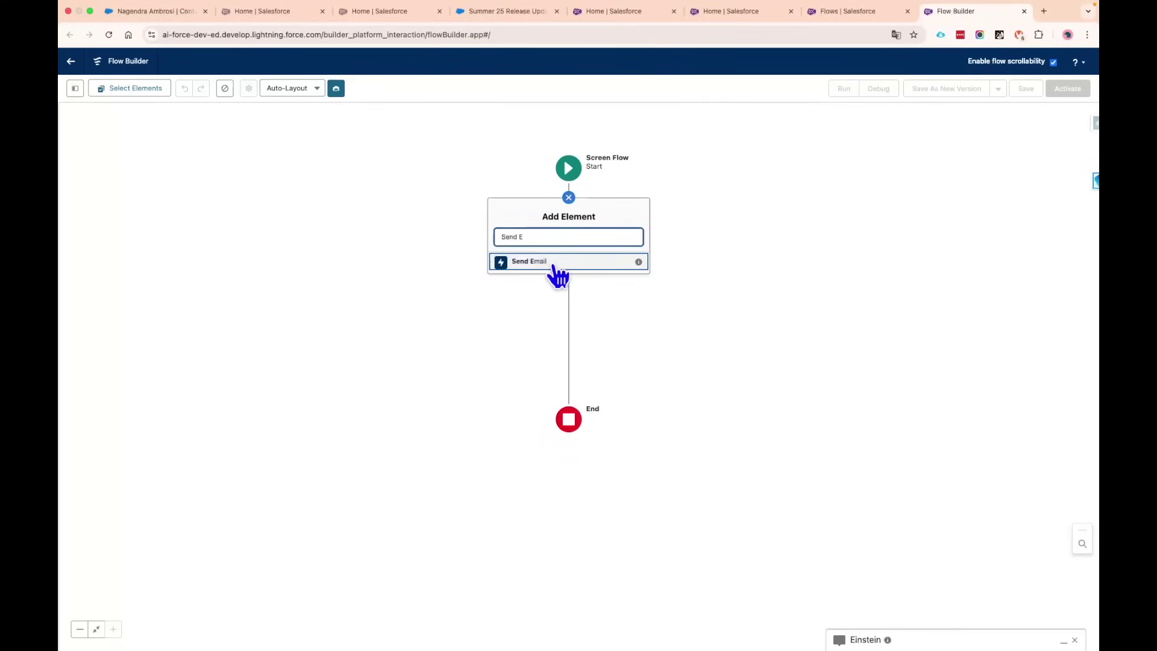
{"action": "left_click", "coordinate": [556, 269]}
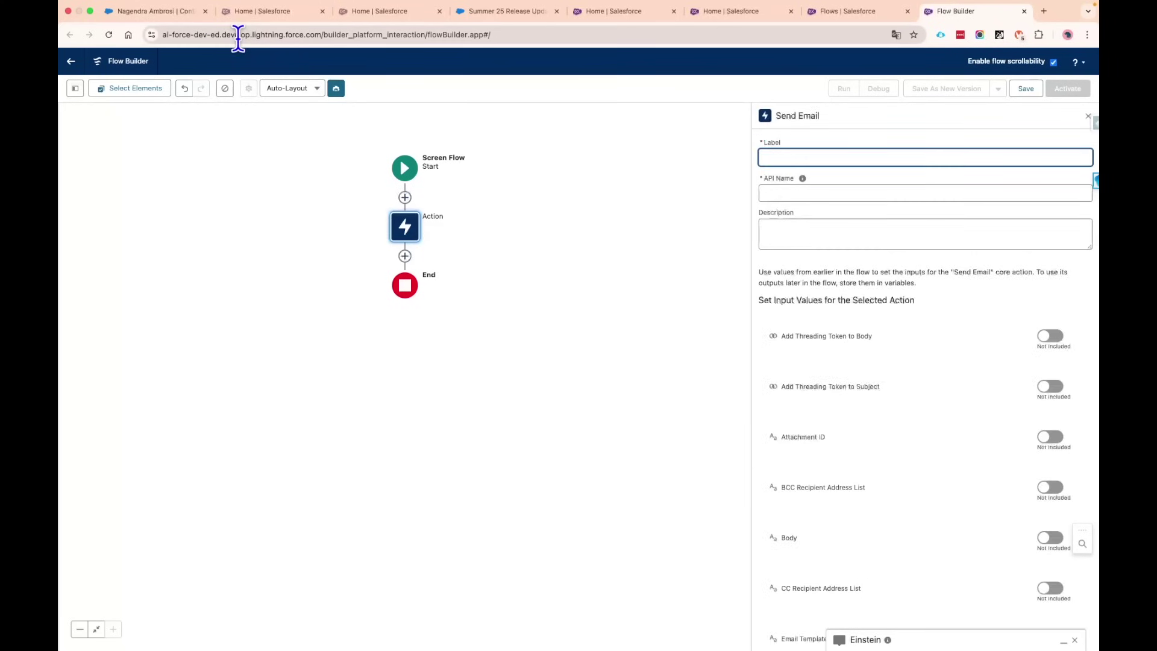
{"action": "scroll", "coordinate": [859, 387], "scroll_direction": "down", "scroll_amount": 5}
{"action": "scroll", "coordinate": [859, 387], "scroll_direction": "down", "scroll_amount": 4}
{"action": "scroll", "coordinate": [859, 387], "scroll_direction": "up", "scroll_amount": 10}
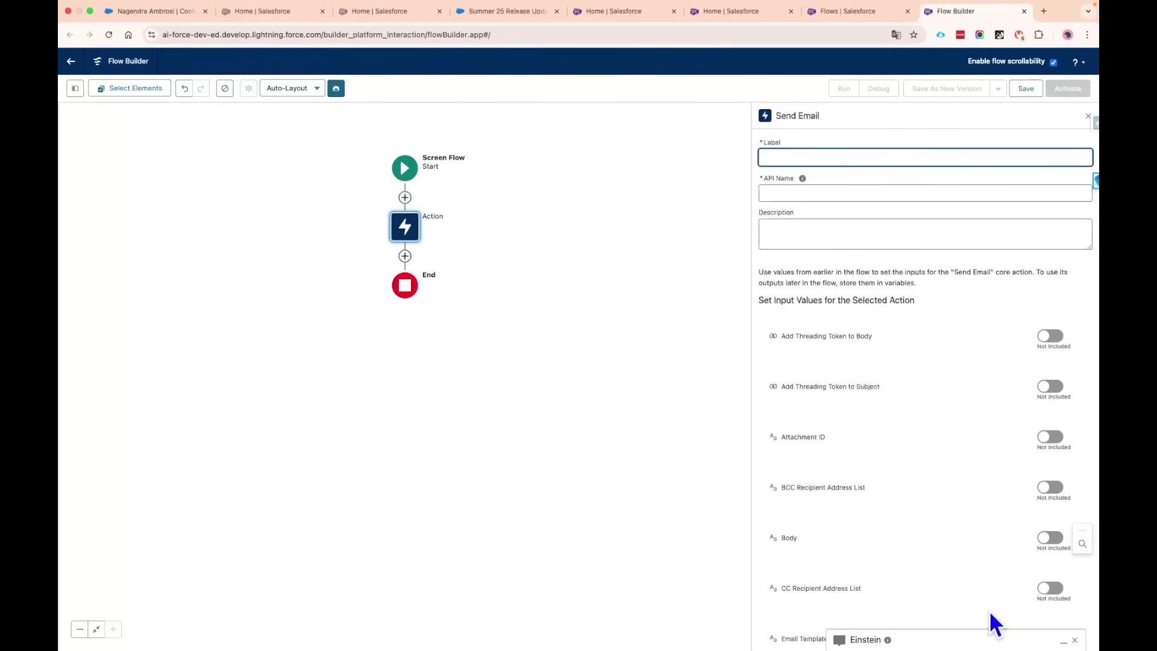
Step: Include the Body input in the screen flow's Send Email action and view its resource choices
{"action": "left_click", "coordinate": [1061, 642]}
{"action": "scroll", "coordinate": [884, 387], "scroll_direction": "down", "scroll_amount": 3}
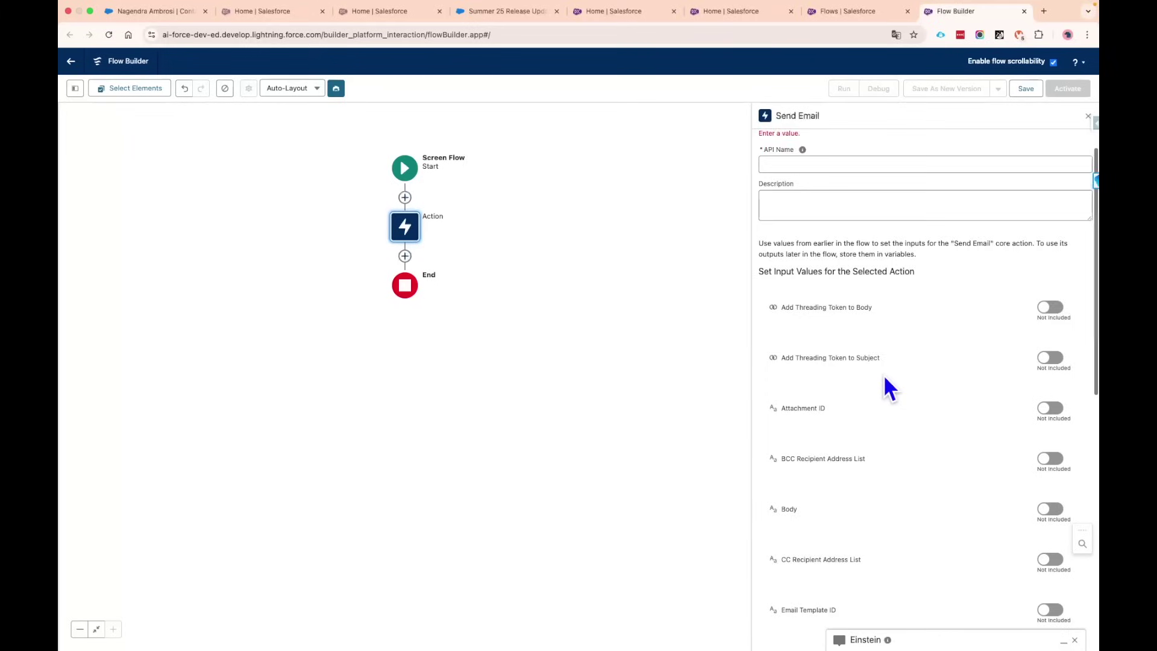
{"action": "left_click", "coordinate": [1049, 449]}
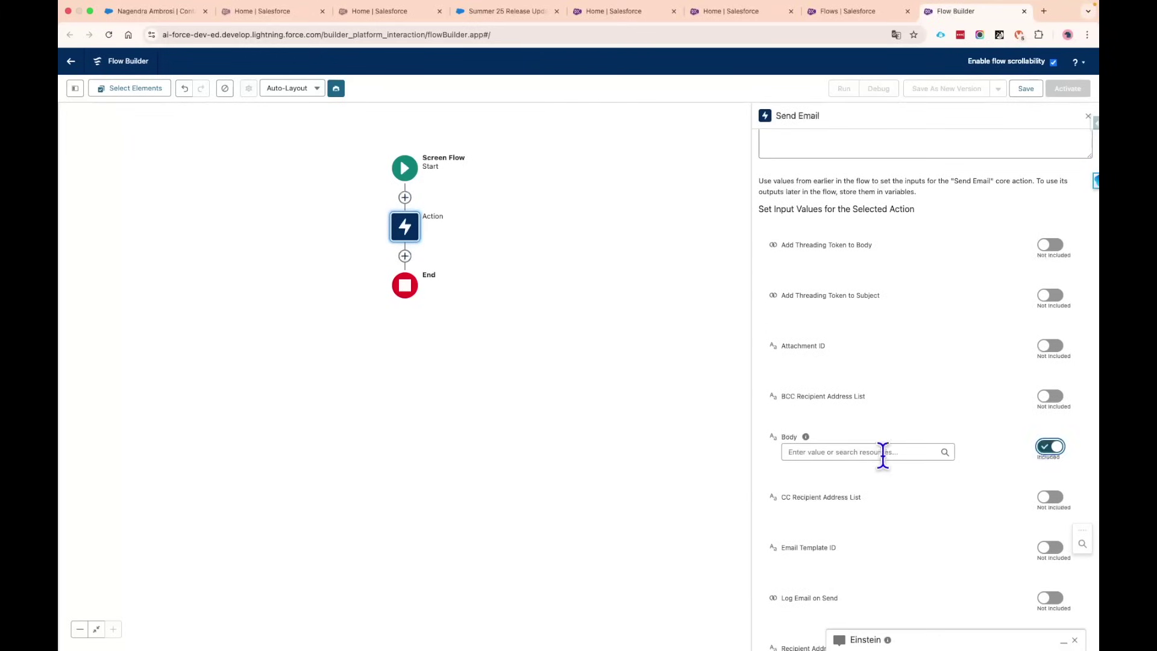
{"action": "left_click", "coordinate": [862, 452]}
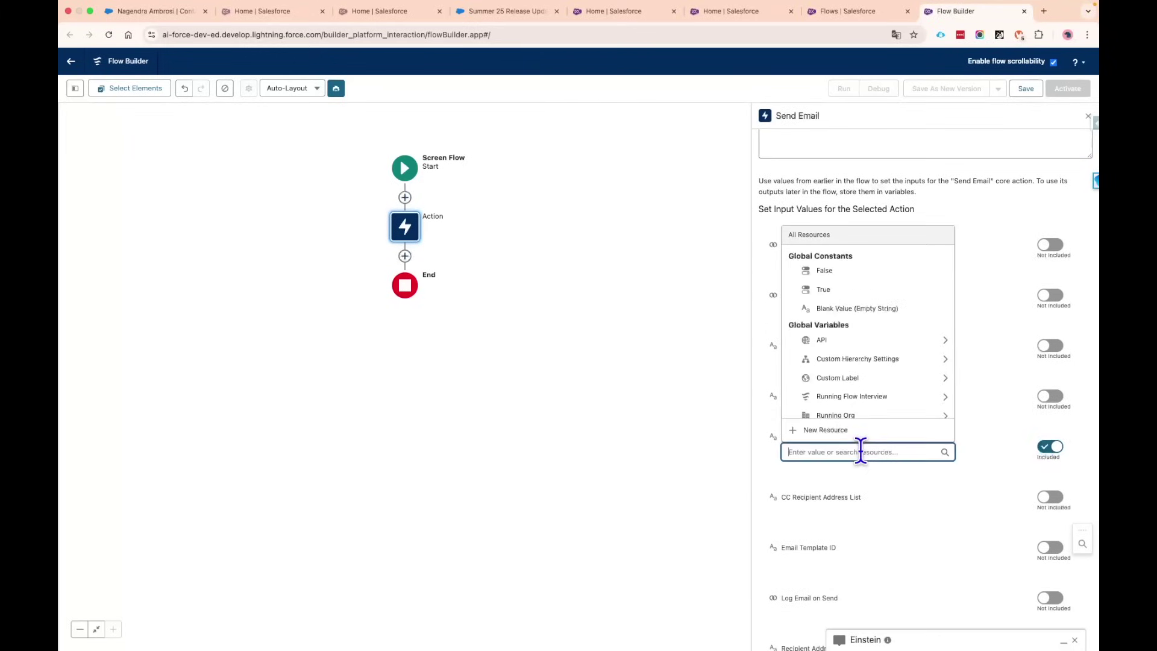
{"action": "left_click", "coordinate": [985, 440]}
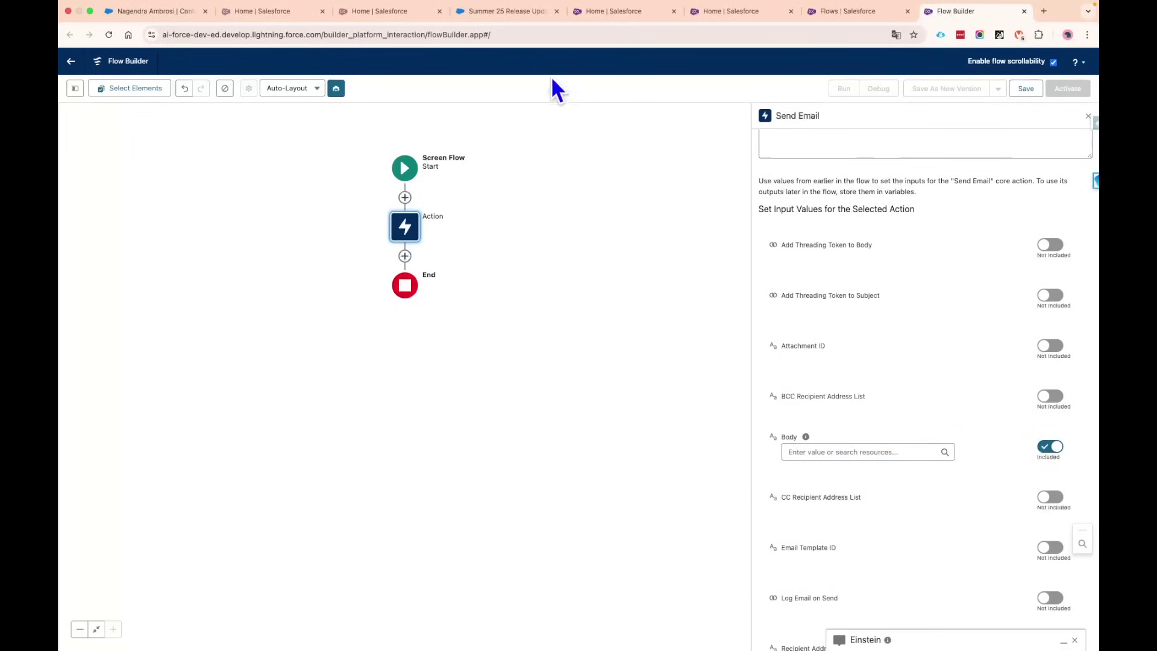
Step: In the Summer 25 Release Updates flow, add a Send Email action labelled "Send Email to Contacts" after Get Related Opp
{"action": "left_click", "coordinate": [491, 18]}
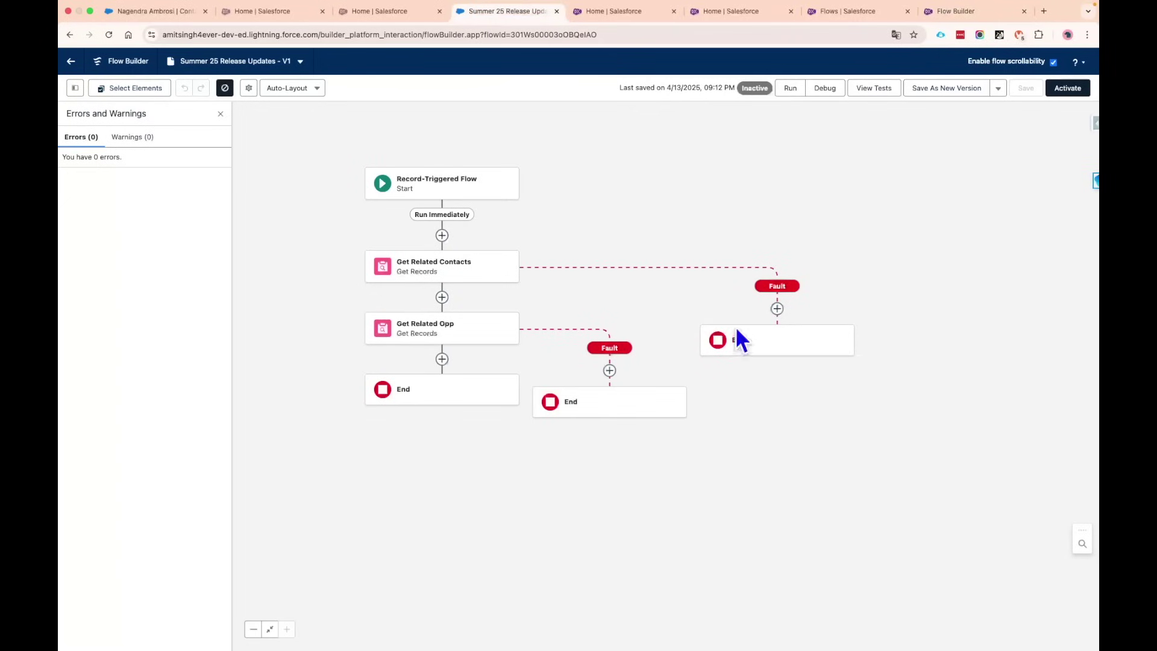
{"action": "left_click", "coordinate": [442, 358]}
{"action": "type", "text": "Send Em"}
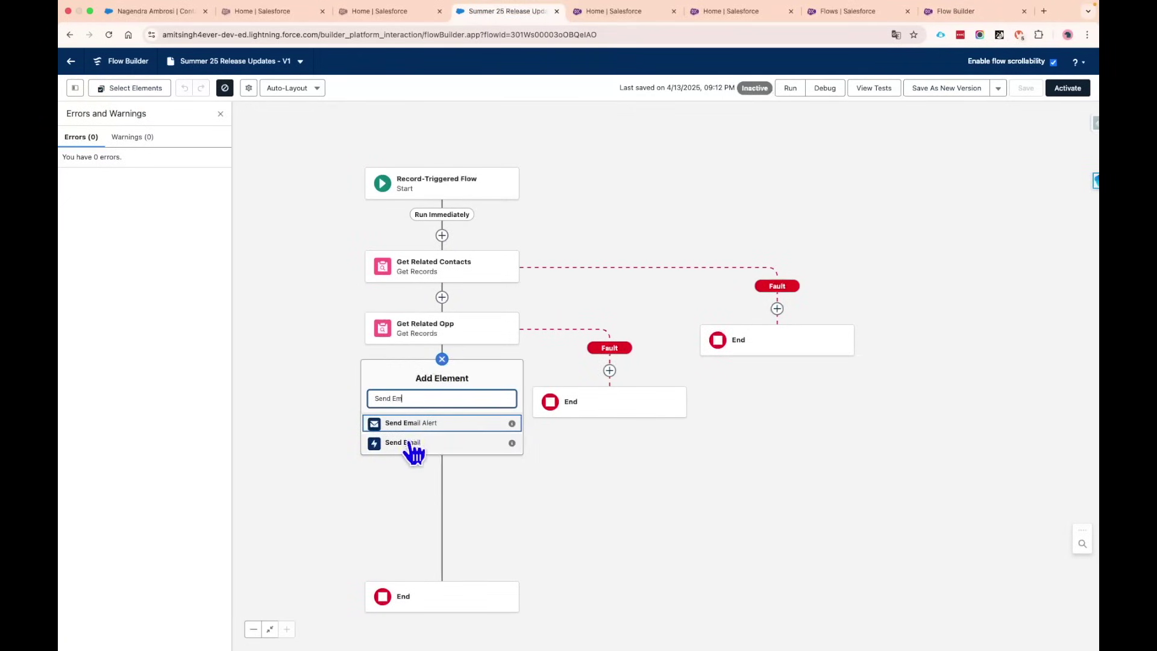
{"action": "left_click", "coordinate": [404, 442]}
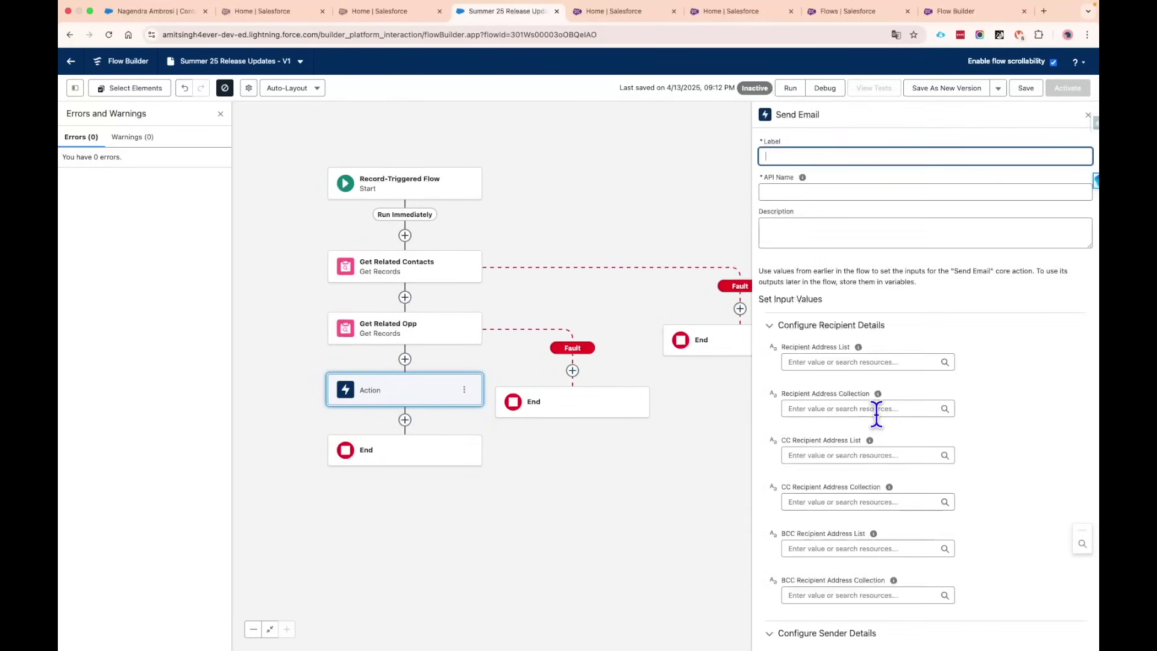
{"action": "scroll", "coordinate": [877, 416], "scroll_direction": "down", "scroll_amount": 10}
{"action": "type", "text": "Send Email to Contacts"}
{"action": "left_click", "coordinate": [838, 258]}
Step: Compare the recipient address fields of the new Send Email action with the inputs of the screen flow's Send Email action
{"action": "scroll", "coordinate": [839, 258], "scroll_direction": "down", "scroll_amount": 3}
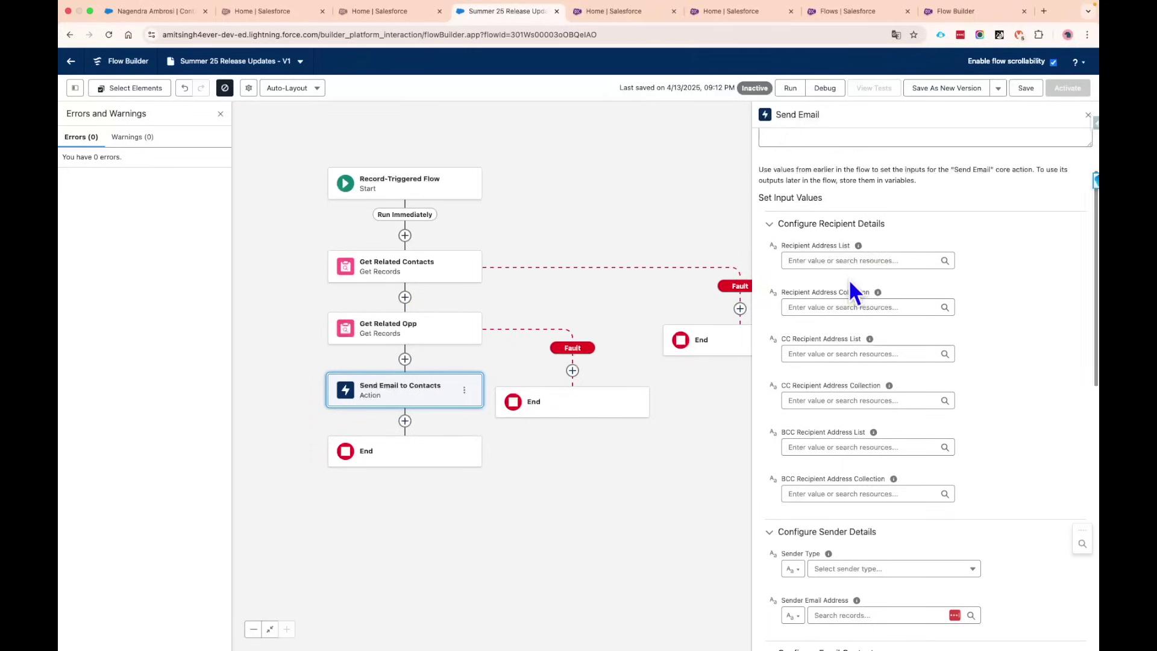
{"action": "scroll", "coordinate": [887, 258], "scroll_direction": "down", "scroll_amount": 1}
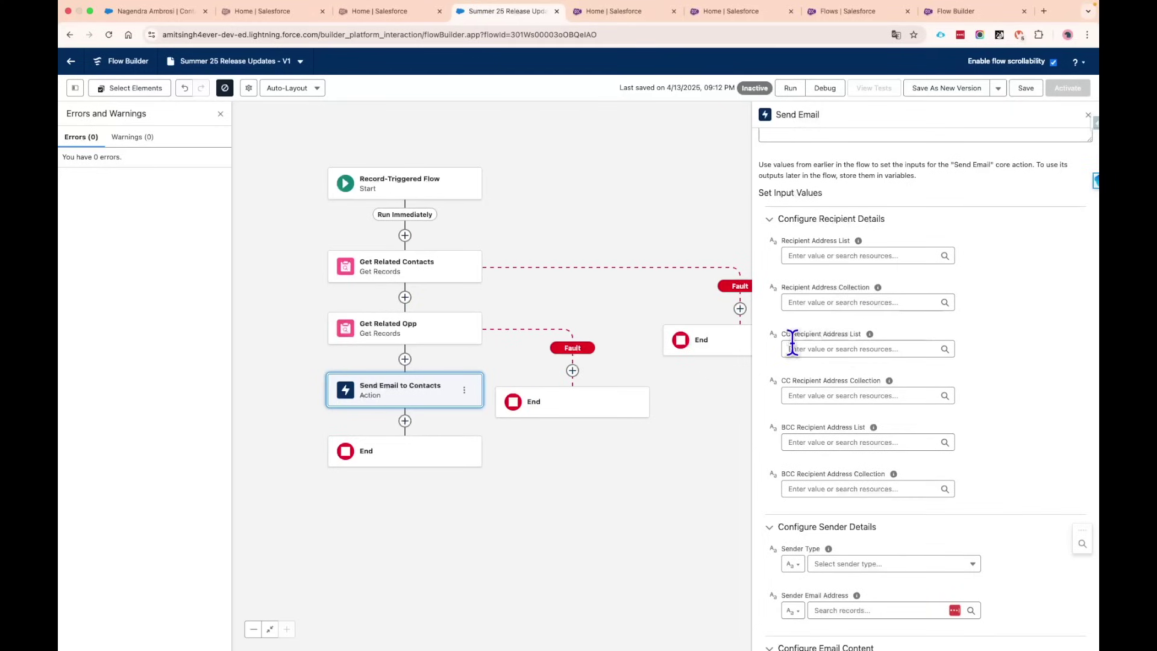
{"action": "scroll", "coordinate": [844, 392], "scroll_direction": "down", "scroll_amount": 3}
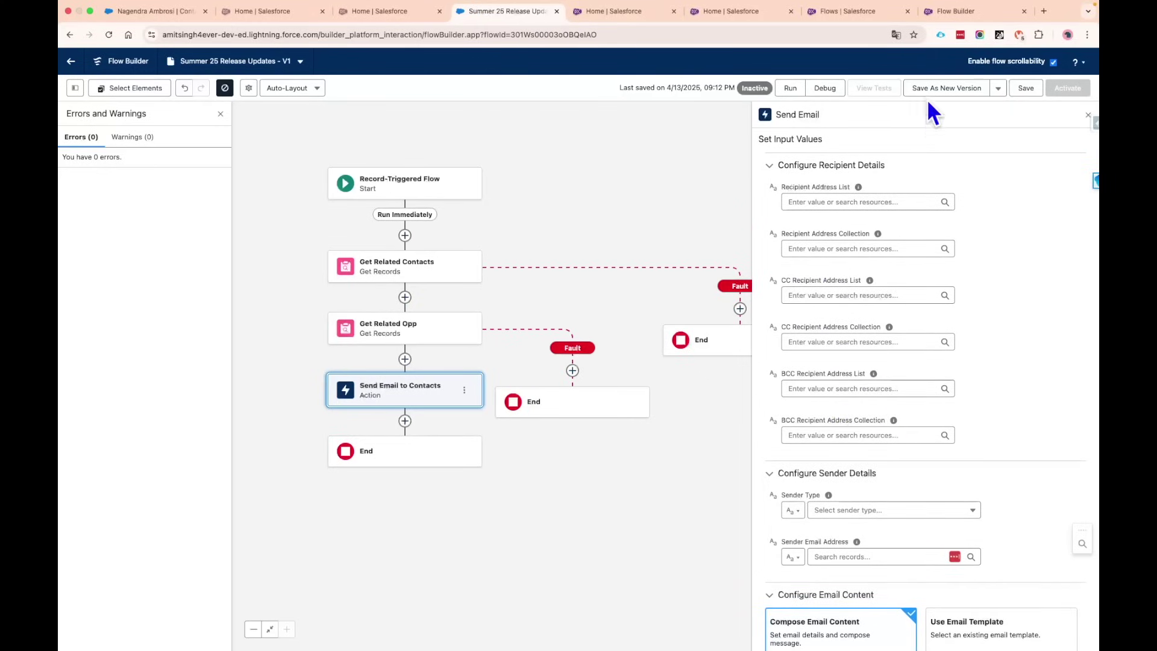
{"action": "left_click", "coordinate": [938, 13]}
{"action": "scroll", "coordinate": [856, 373], "scroll_direction": "down", "scroll_amount": 4}
{"action": "scroll", "coordinate": [856, 372], "scroll_direction": "down", "scroll_amount": 4}
{"action": "left_click_drag", "start_coordinate": [861, 306], "coordinate": [783, 305]}
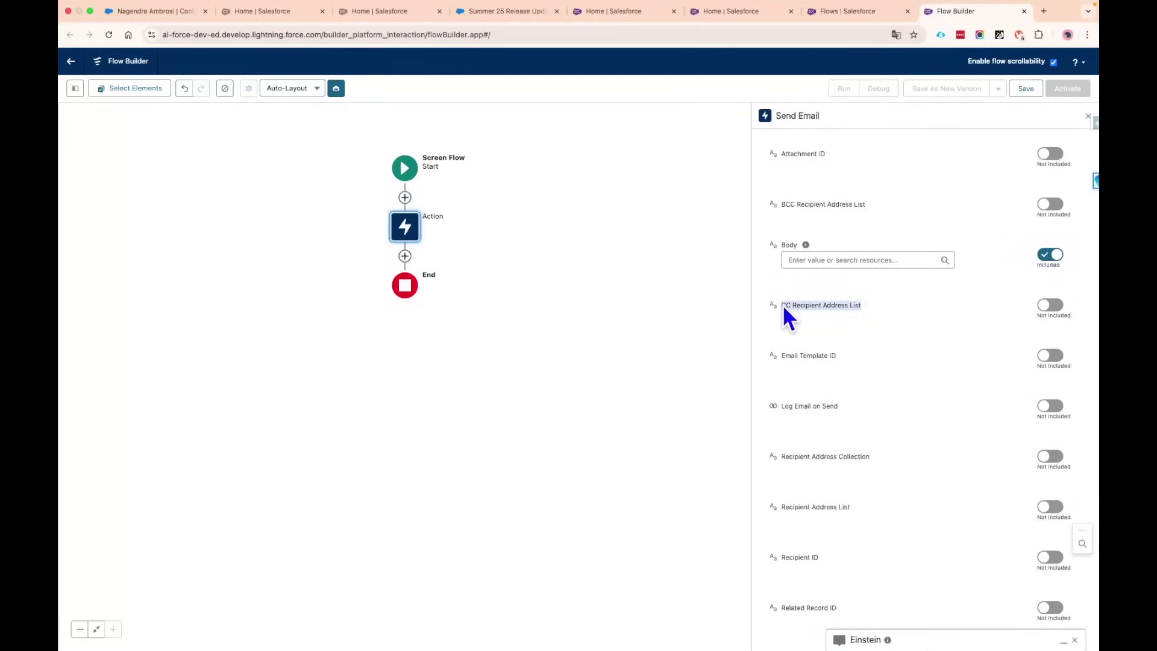
{"action": "scroll", "coordinate": [877, 386], "scroll_direction": "down", "scroll_amount": 1}
{"action": "left_click_drag", "start_coordinate": [879, 436], "coordinate": [780, 437]}
{"action": "scroll", "coordinate": [885, 457], "scroll_direction": "down", "scroll_amount": 2}
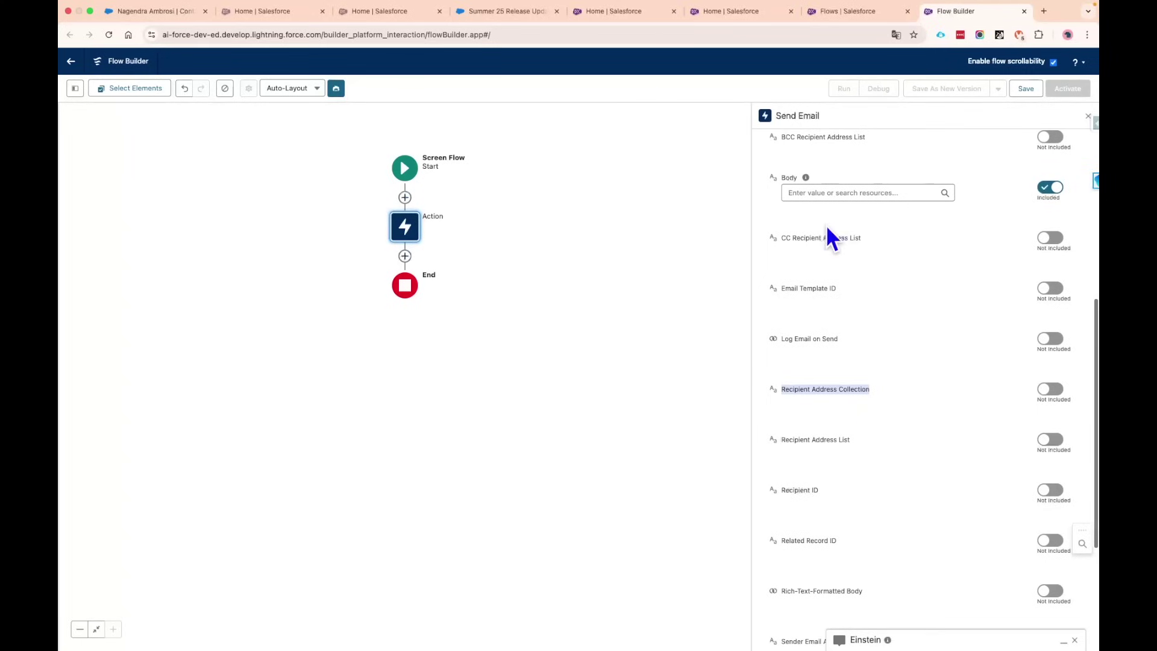
{"action": "scroll", "coordinate": [892, 259], "scroll_direction": "down", "scroll_amount": 2}
{"action": "scroll", "coordinate": [887, 277], "scroll_direction": "up", "scroll_amount": 8}
{"action": "scroll", "coordinate": [888, 278], "scroll_direction": "down", "scroll_amount": 14}
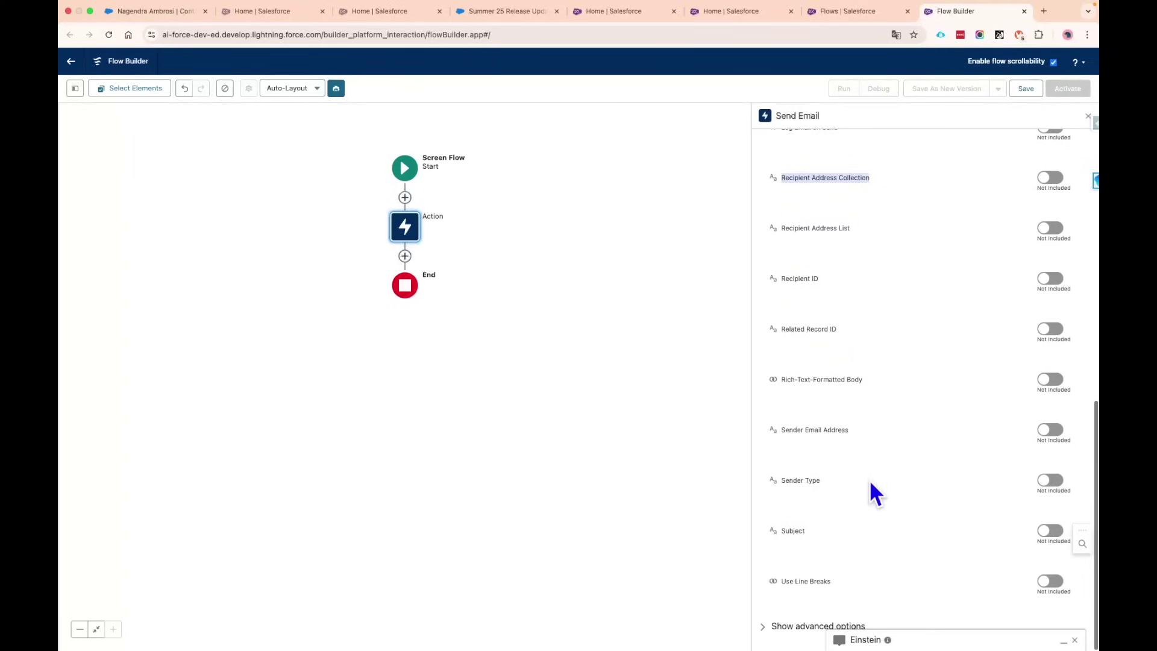
Step: Examine the CC and BCC recipient fields and the Sender Type options in the Summer 25 Release Updates flow
{"action": "left_click", "coordinate": [506, 11]}
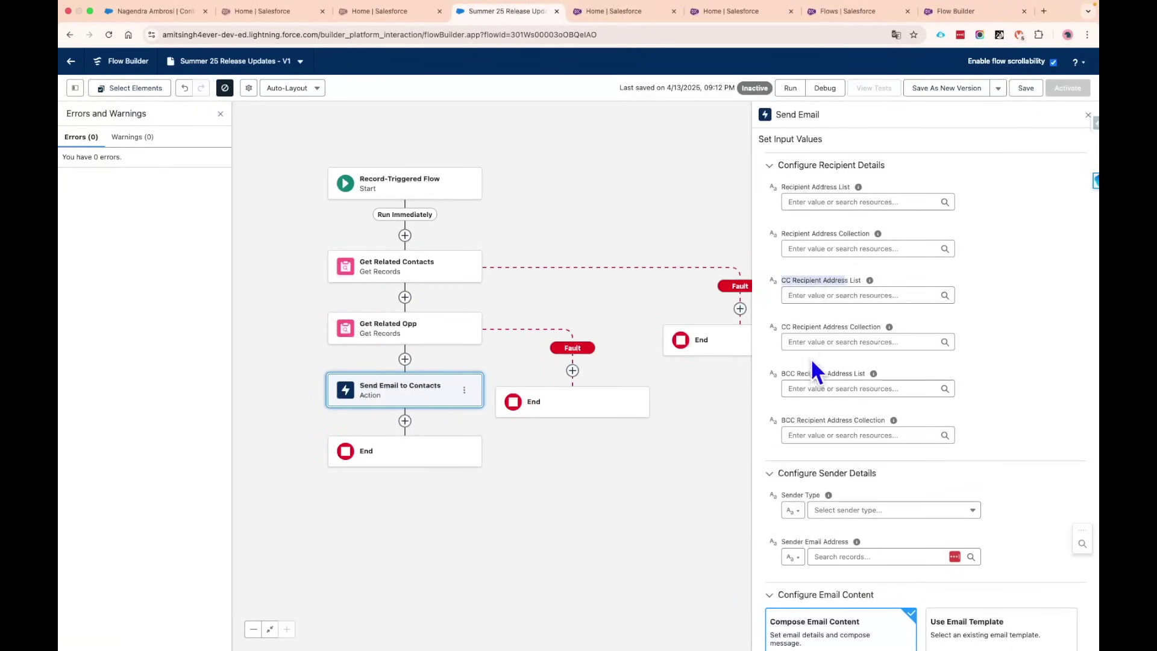
{"action": "left_click_drag", "start_coordinate": [782, 376], "coordinate": [831, 376]}
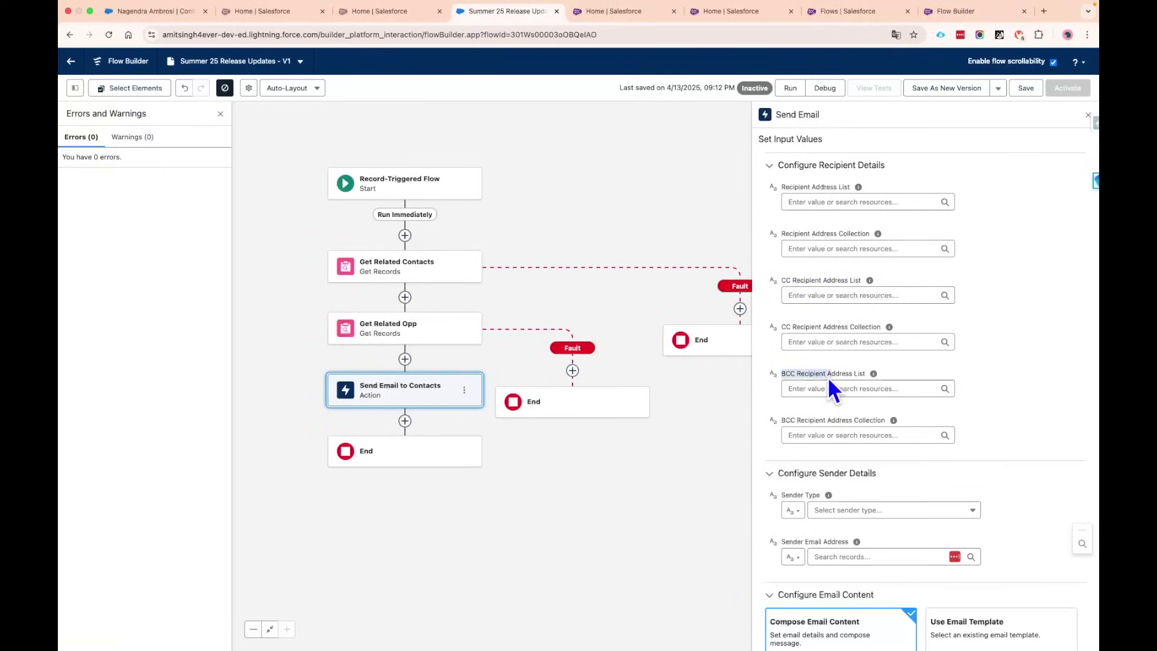
{"action": "scroll", "coordinate": [830, 386], "scroll_direction": "down", "scroll_amount": 5}
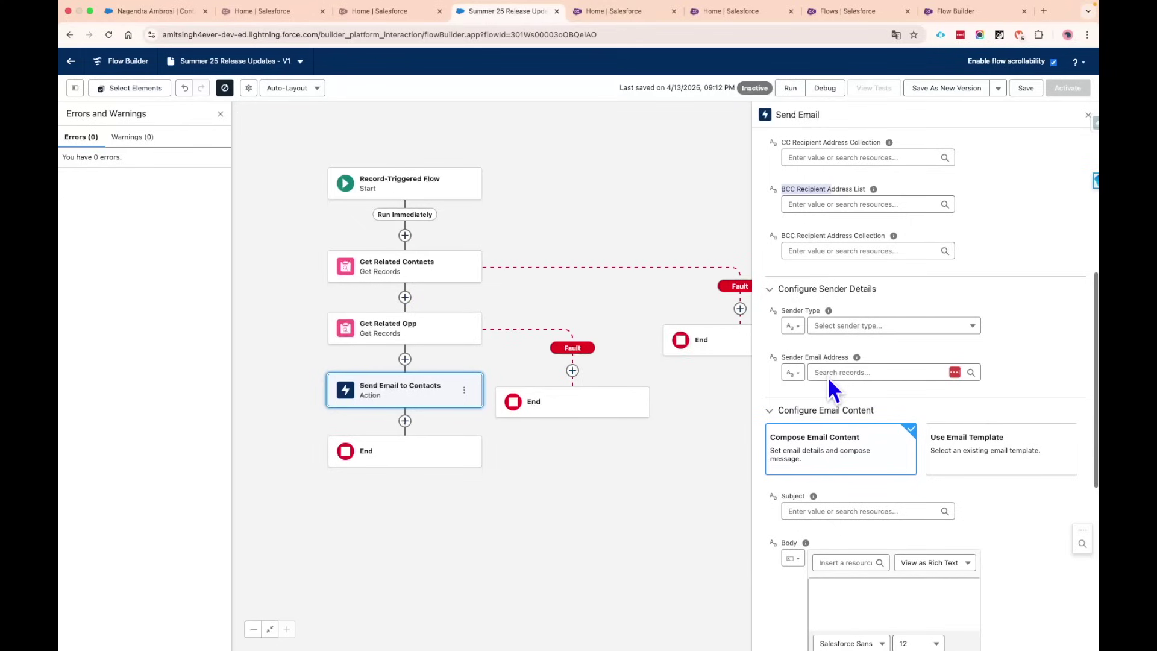
{"action": "left_click", "coordinate": [913, 326]}
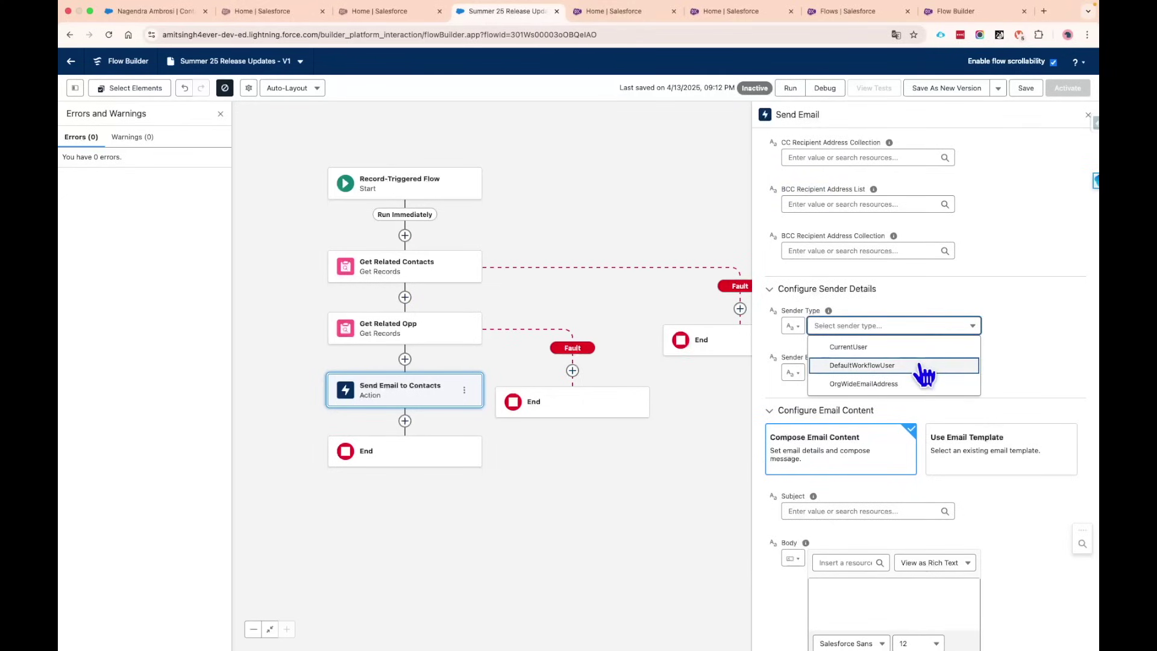
Step: Include the Sender Type input in the screen flow's Send Email action and view its resource choices
{"action": "left_click", "coordinate": [963, 17]}
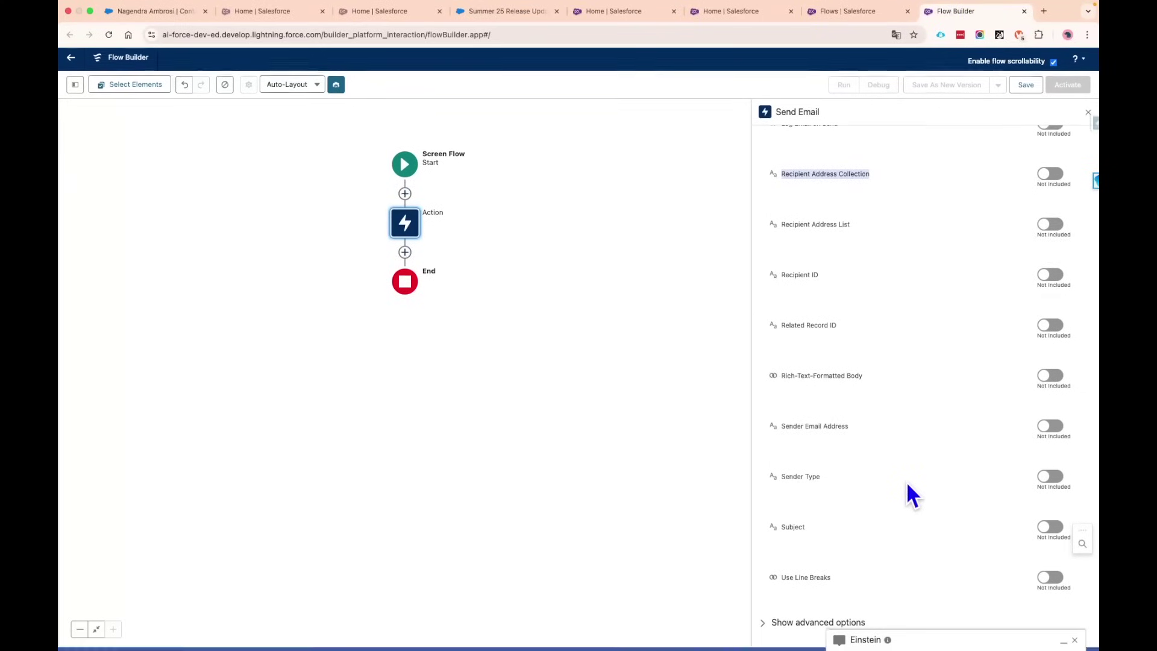
{"action": "left_click", "coordinate": [1051, 481]}
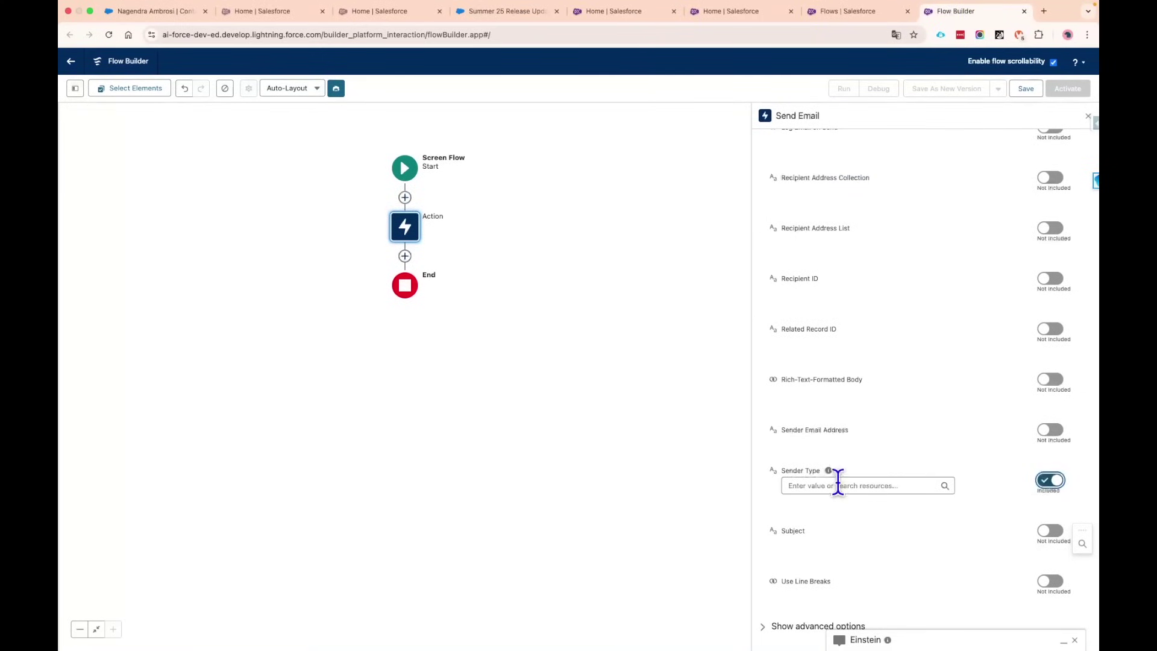
{"action": "left_click", "coordinate": [839, 485]}
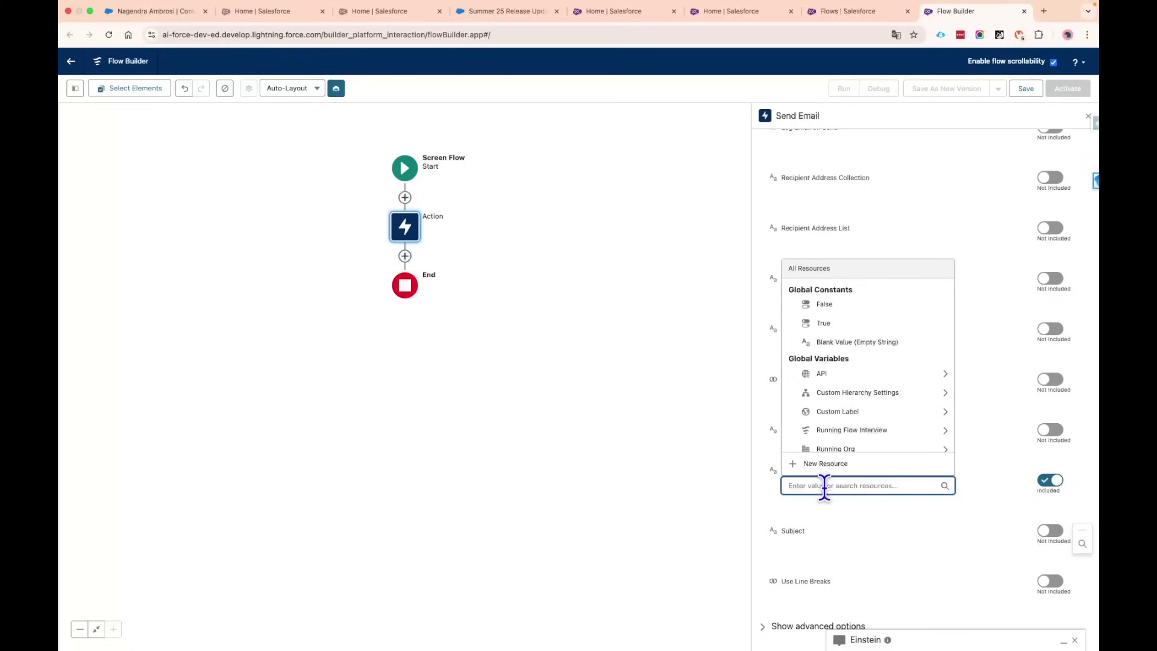
Step: In the Summer 25 Release Updates flow, try resource input for the Sender Type and set it to OrgWideEmailAddress
{"action": "left_click", "coordinate": [545, 13]}
{"action": "left_click", "coordinate": [870, 326]}
{"action": "left_click", "coordinate": [793, 326]}
{"action": "left_click", "coordinate": [833, 366]}
{"action": "left_click", "coordinate": [881, 326]}
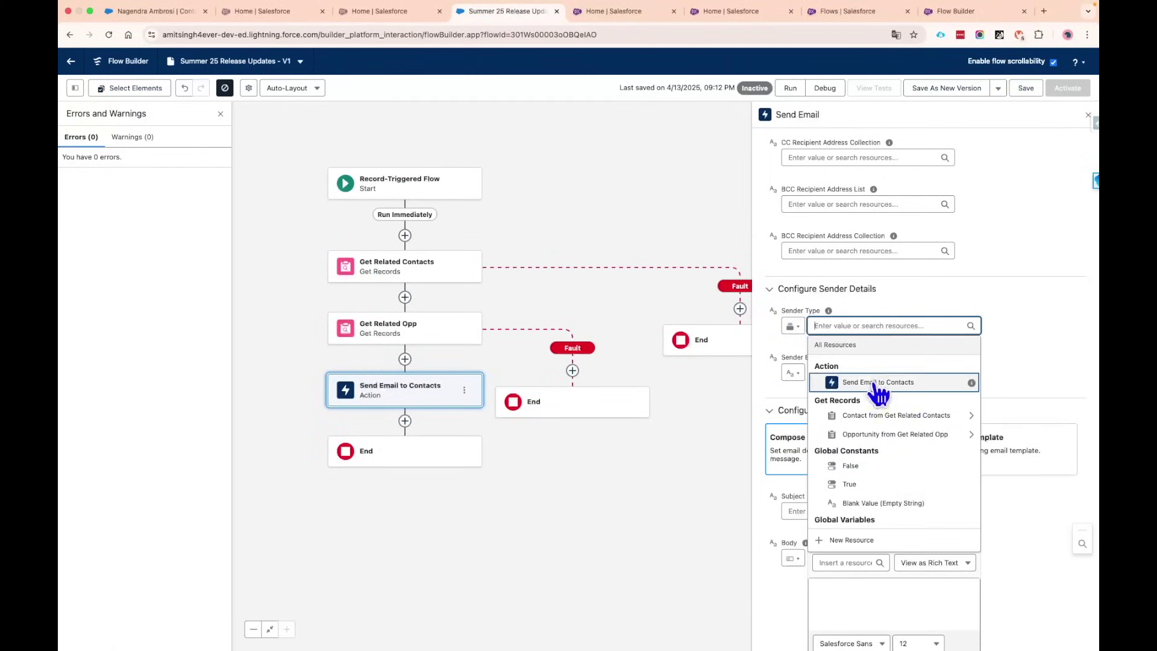
{"action": "left_click", "coordinate": [794, 325]}
{"action": "left_click", "coordinate": [820, 347]}
{"action": "left_click", "coordinate": [880, 329]}
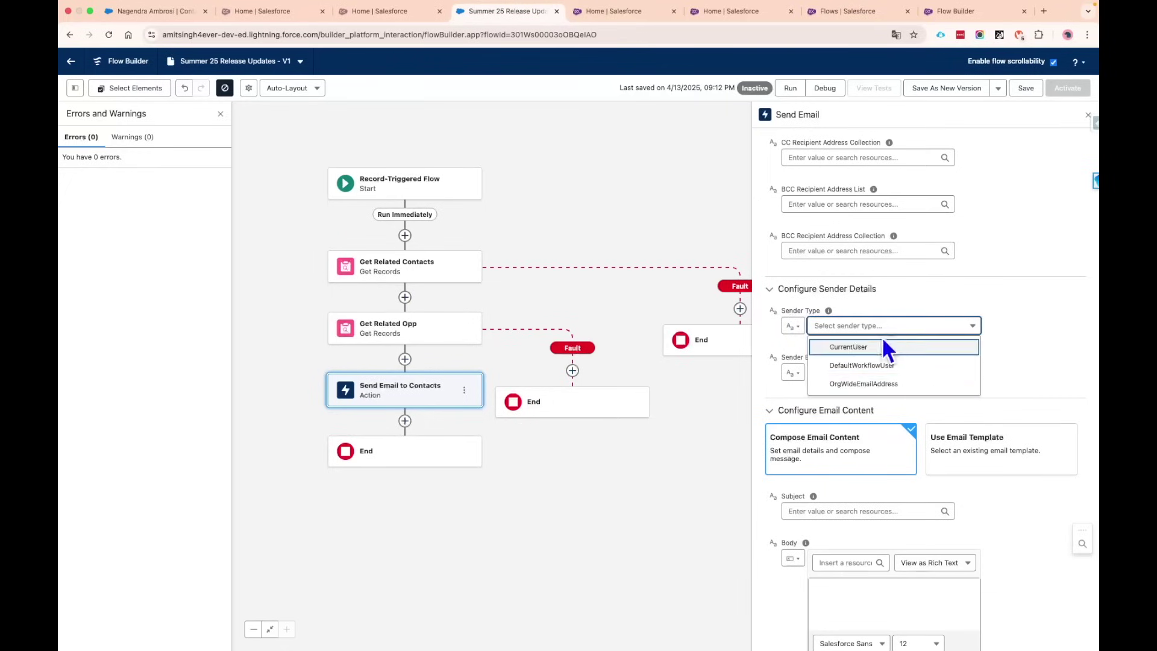
{"action": "left_click", "coordinate": [944, 384]}
Step: Try resource input for the Sender Email Address and return the field to record search
{"action": "left_click", "coordinate": [793, 373]}
{"action": "left_click", "coordinate": [823, 413]}
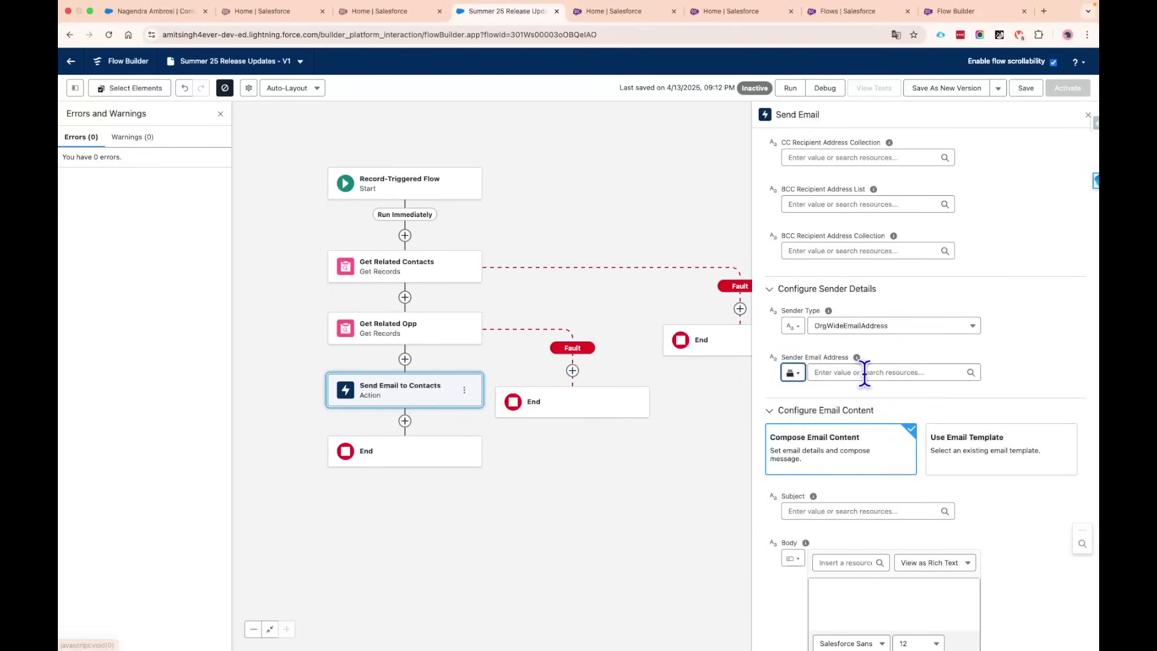
{"action": "left_click", "coordinate": [859, 372]}
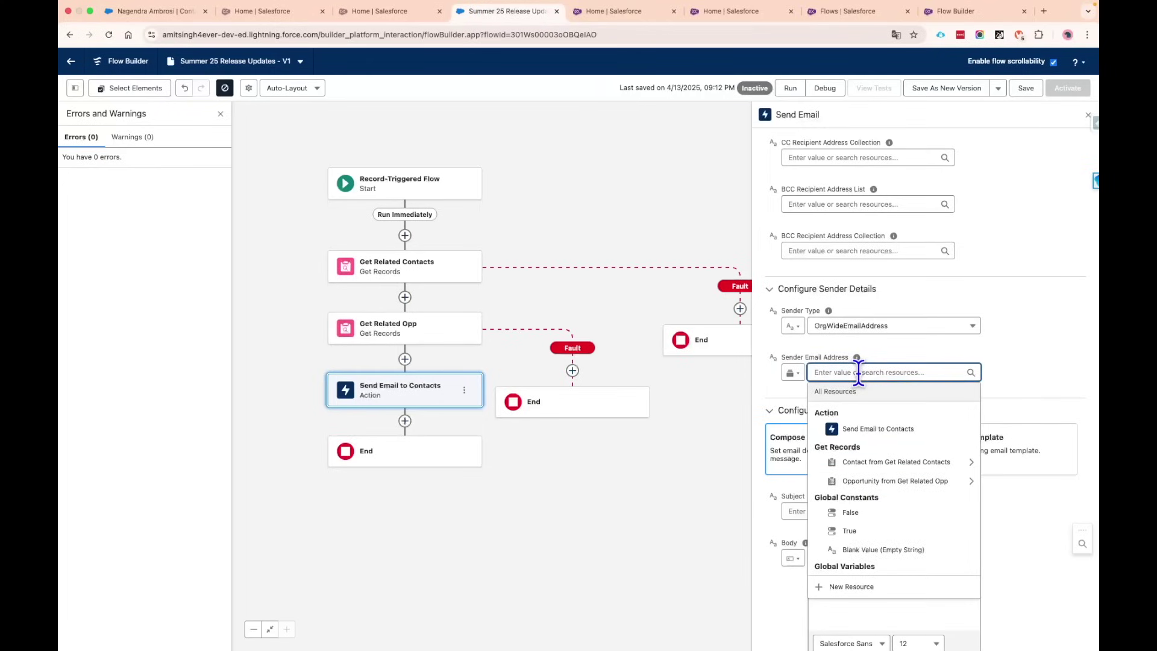
{"action": "left_click", "coordinate": [793, 372]}
{"action": "left_click", "coordinate": [821, 396]}
{"action": "left_click", "coordinate": [863, 372]}
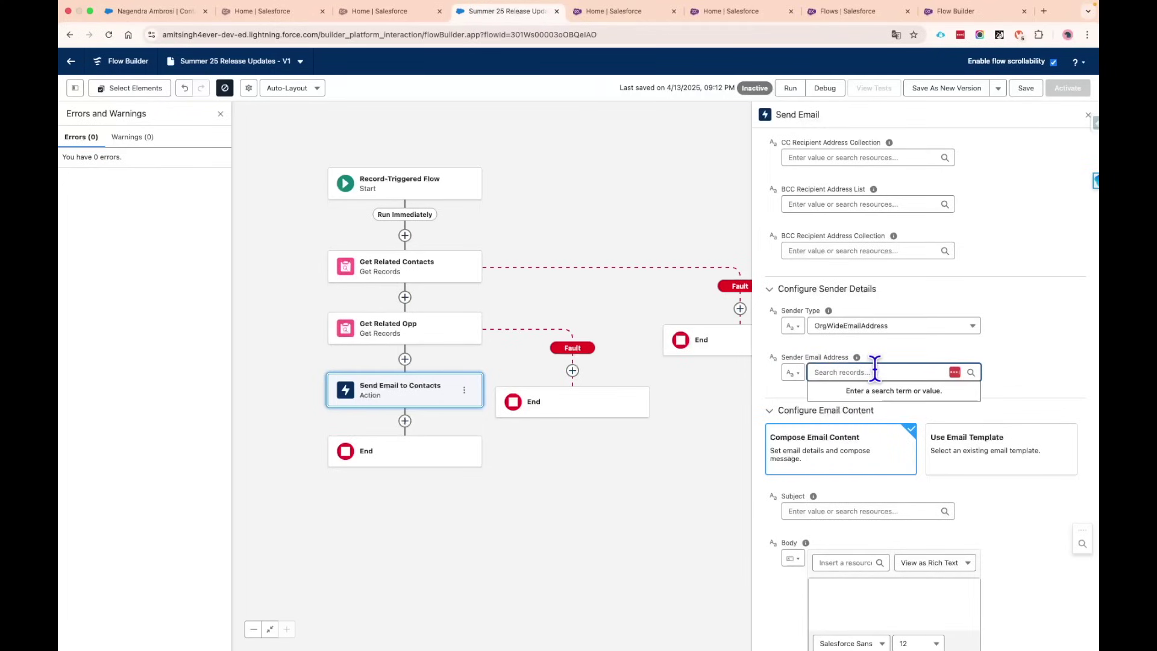
{"action": "left_click", "coordinate": [912, 349]}
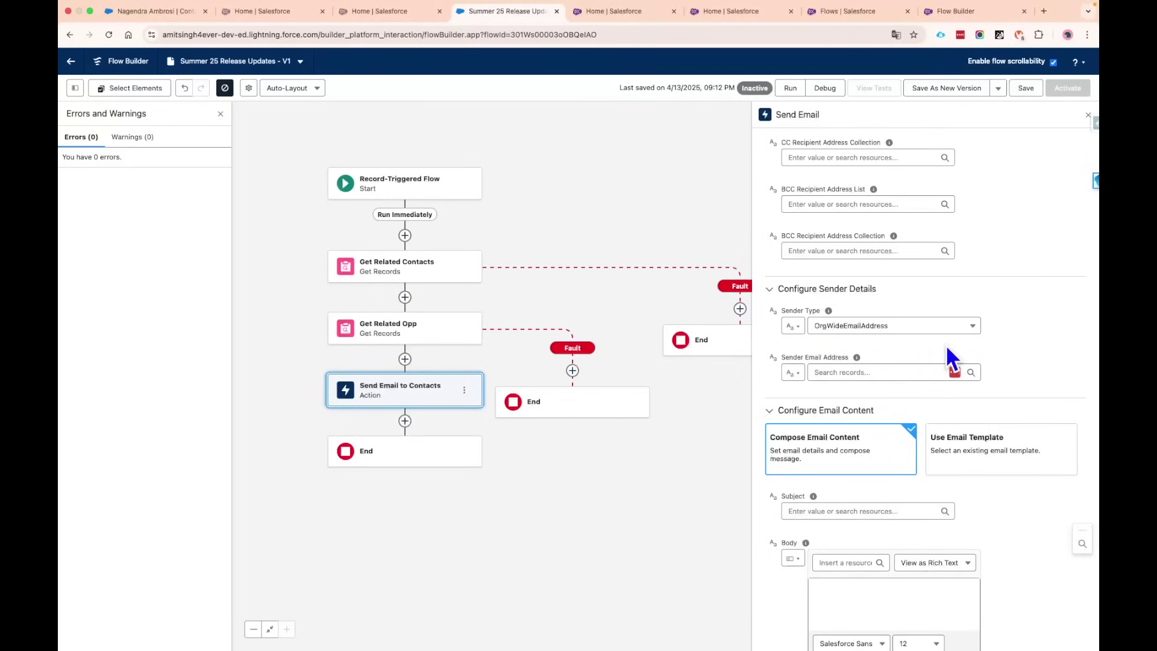
Step: Set the email content of Send Email to Contacts to Use Email Template
{"action": "scroll", "coordinate": [948, 349], "scroll_direction": "down", "scroll_amount": 3}
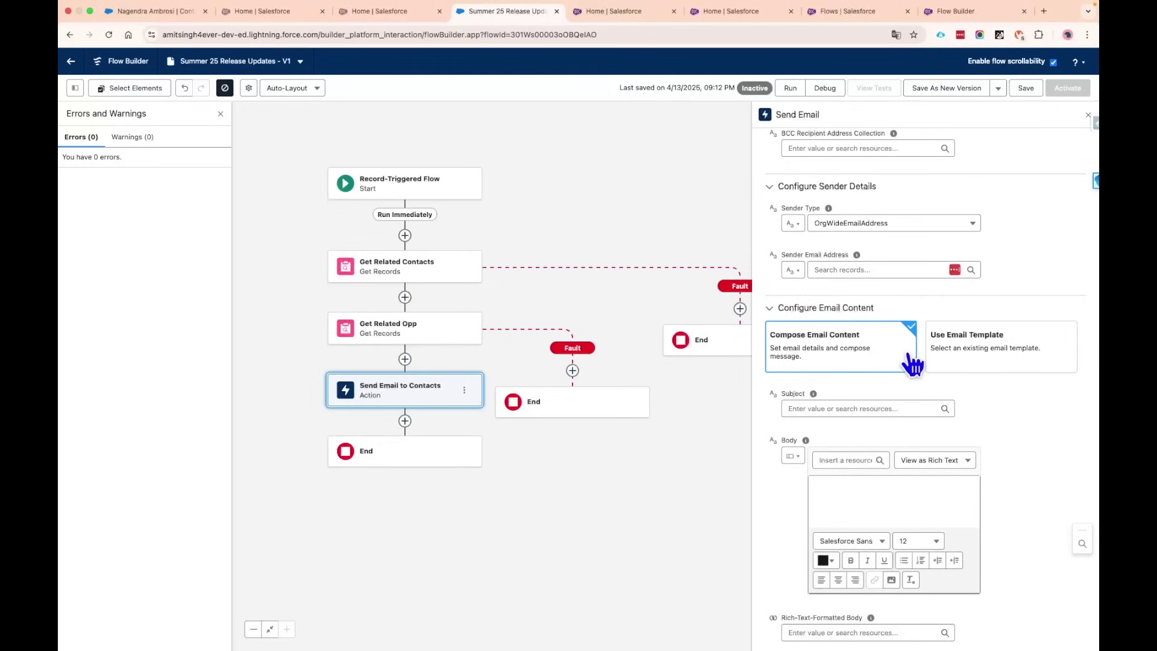
{"action": "left_click", "coordinate": [1016, 360]}
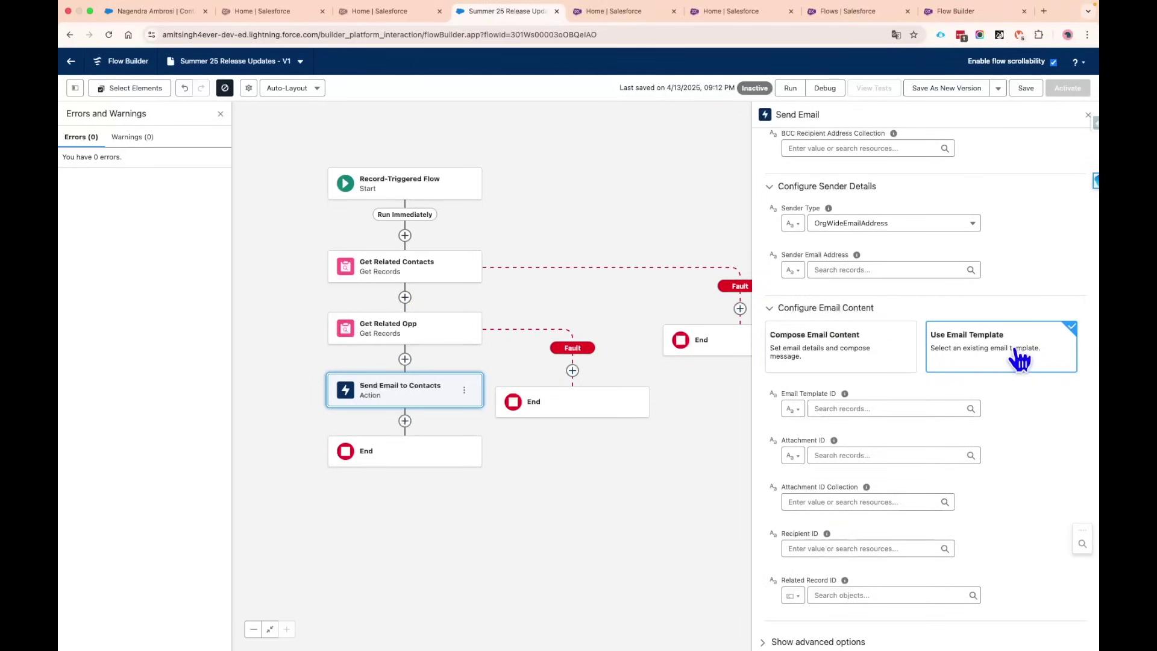
{"action": "scroll", "coordinate": [952, 409], "scroll_direction": "down", "scroll_amount": 1}
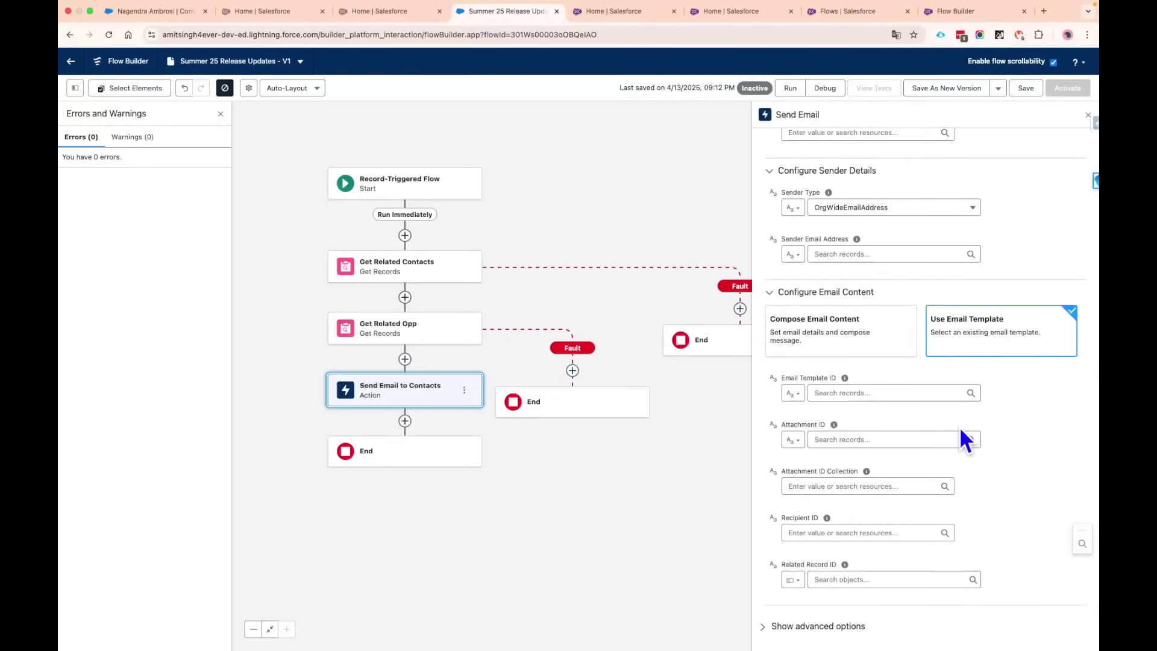
Step: Include the Email Template ID input in the screen flow's Send Email action
{"action": "left_click", "coordinate": [956, 12]}
{"action": "left_click", "coordinate": [1021, 338]}
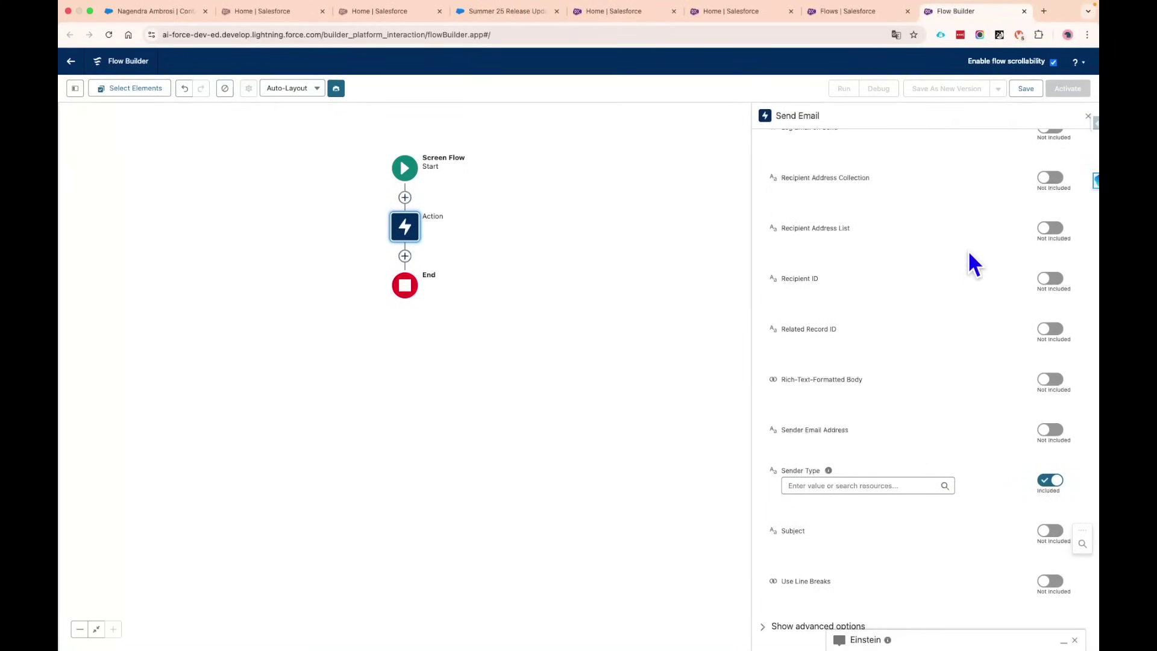
{"action": "scroll", "coordinate": [964, 283], "scroll_direction": "up", "scroll_amount": 3}
{"action": "left_click", "coordinate": [1051, 203]}
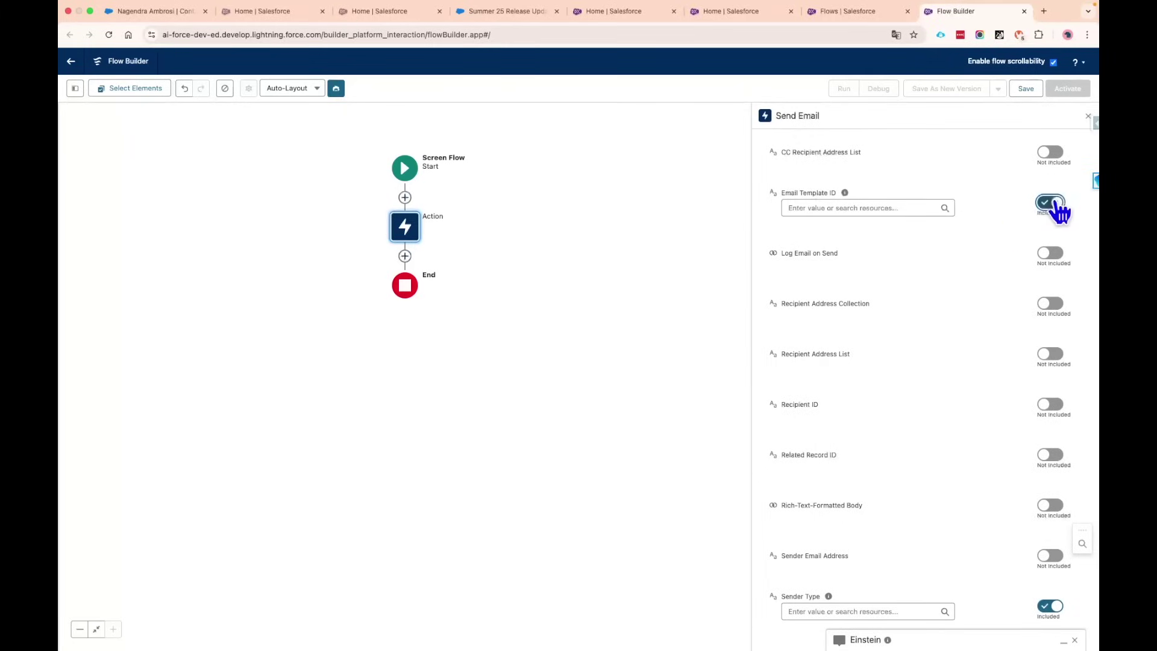
Step: Review the remaining inputs of the screen flow's Send Email action and the advanced options of Send Email to Contacts in the Summer 25 flow
{"action": "scroll", "coordinate": [880, 383], "scroll_direction": "down", "scroll_amount": 4}
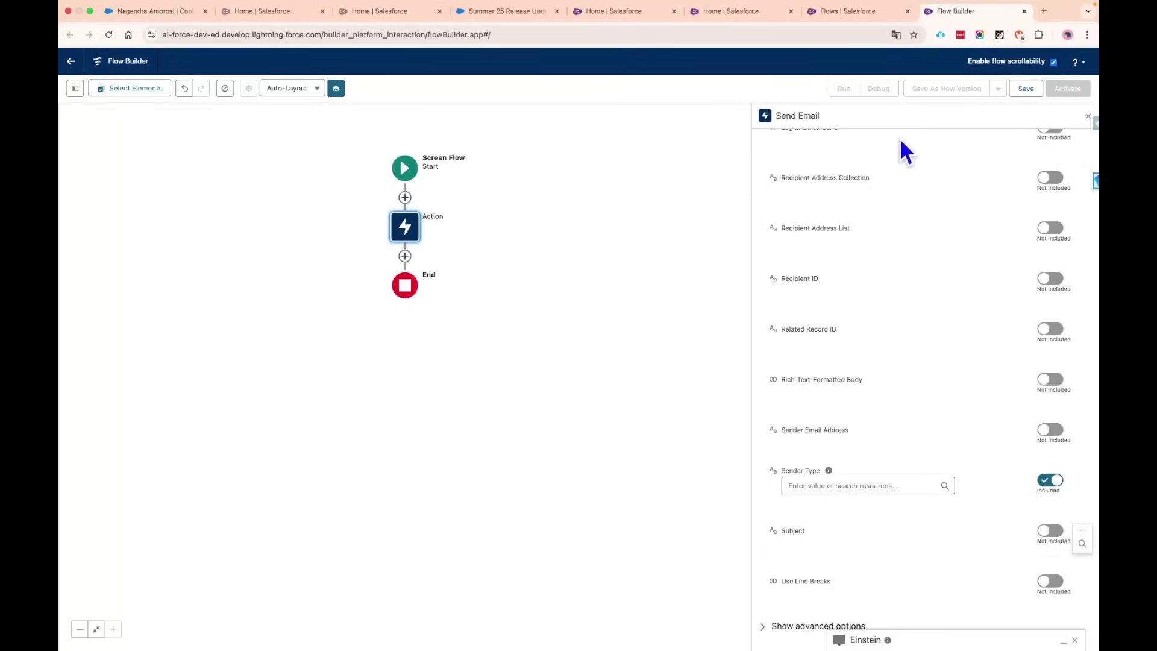
{"action": "left_click", "coordinate": [512, 13]}
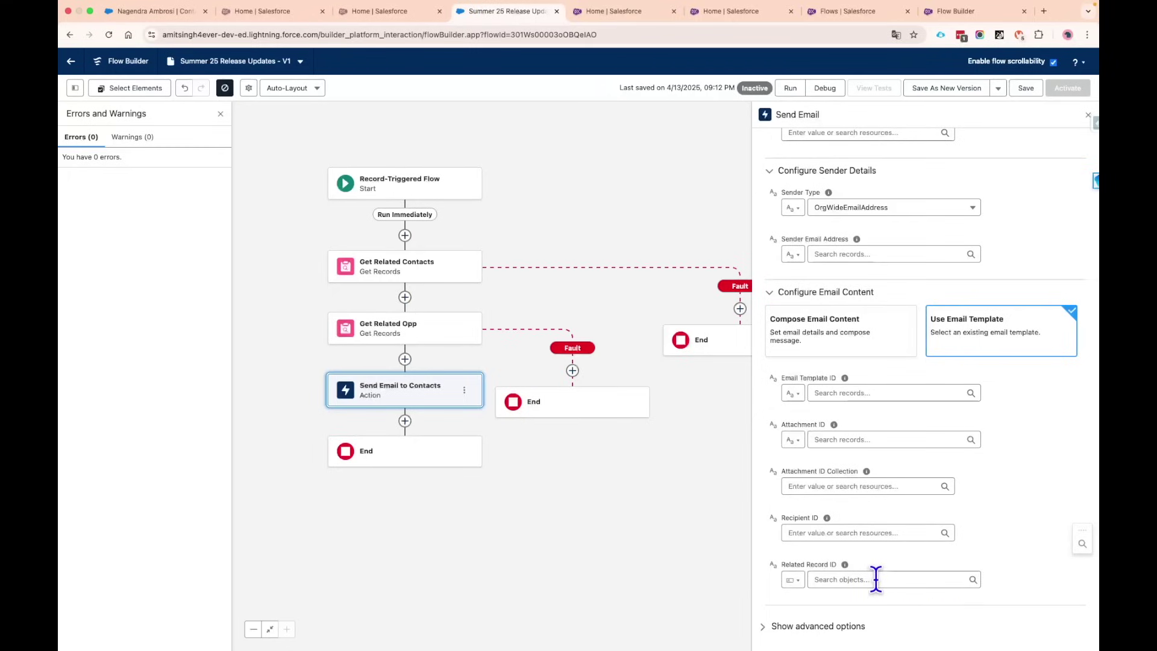
{"action": "left_click", "coordinate": [841, 627]}
{"action": "left_click", "coordinate": [859, 601]}
{"action": "left_click", "coordinate": [821, 602]}
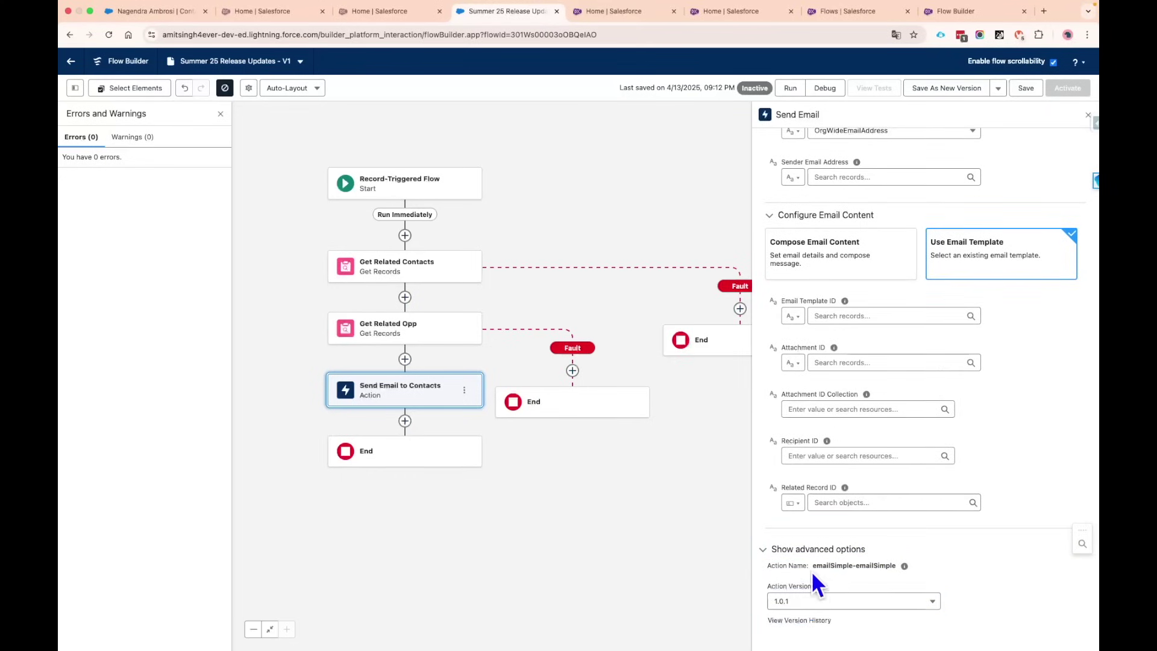
{"action": "left_click", "coordinate": [818, 551]}
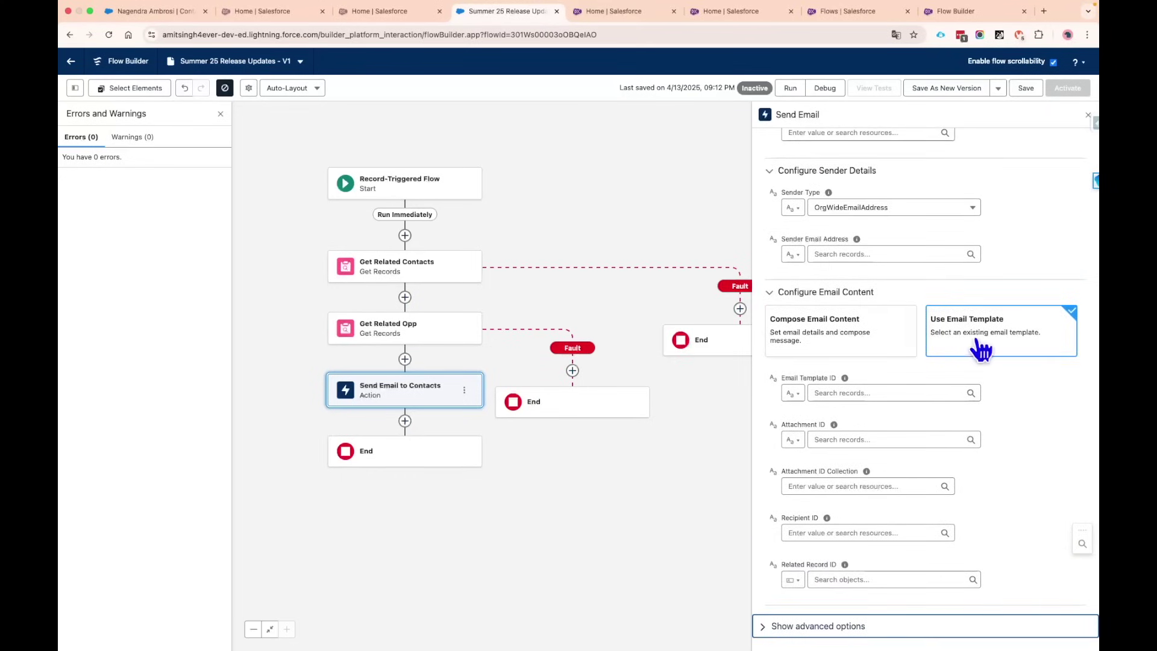
Step: Set the email content of Send Email to Contacts to Compose Email Content, try sample text in the rich text Body, and clear it
{"action": "left_click", "coordinate": [904, 335]}
{"action": "scroll", "coordinate": [867, 338], "scroll_direction": "down", "scroll_amount": 2}
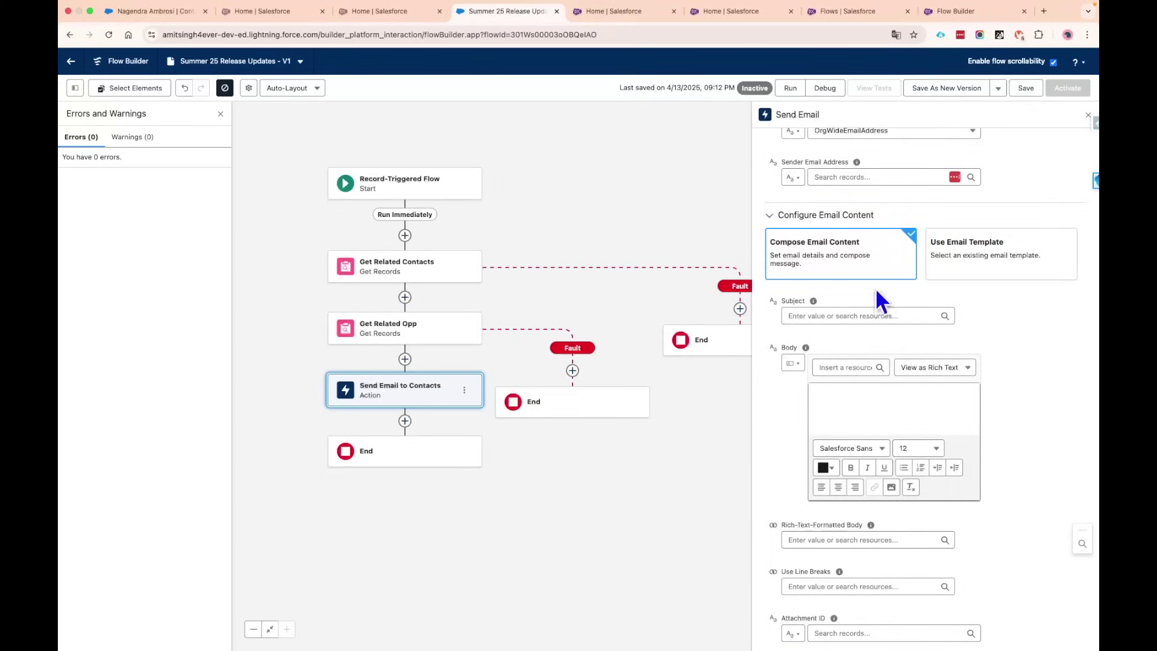
{"action": "left_click", "coordinate": [857, 401]}
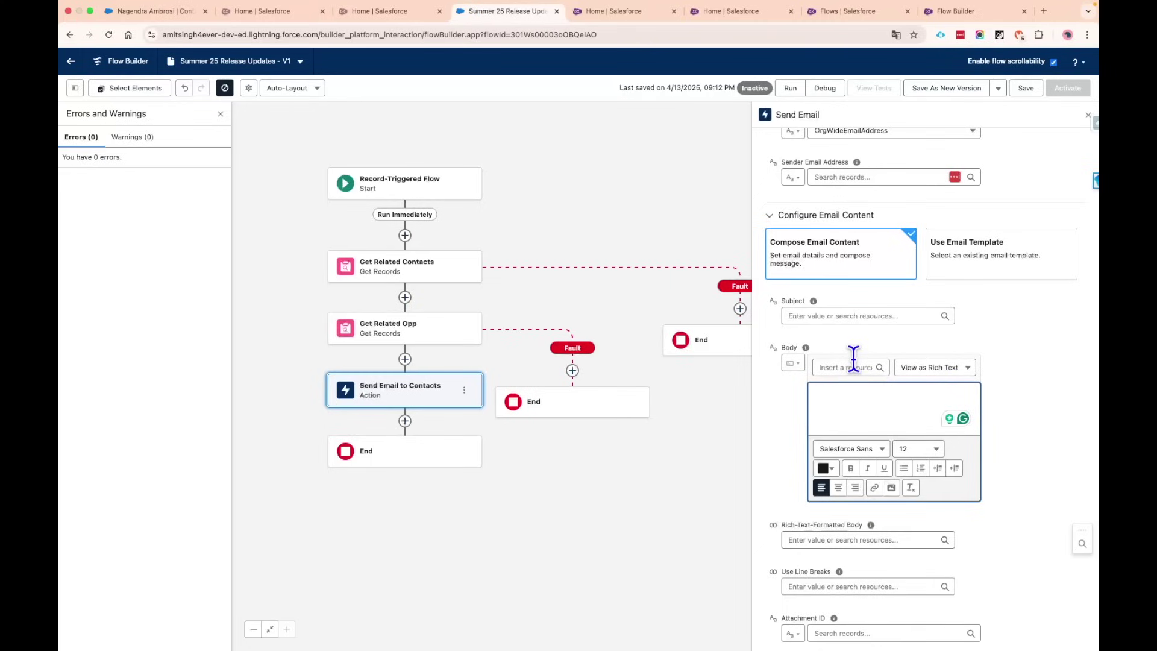
{"action": "scroll", "coordinate": [853, 359], "scroll_direction": "down", "scroll_amount": 2}
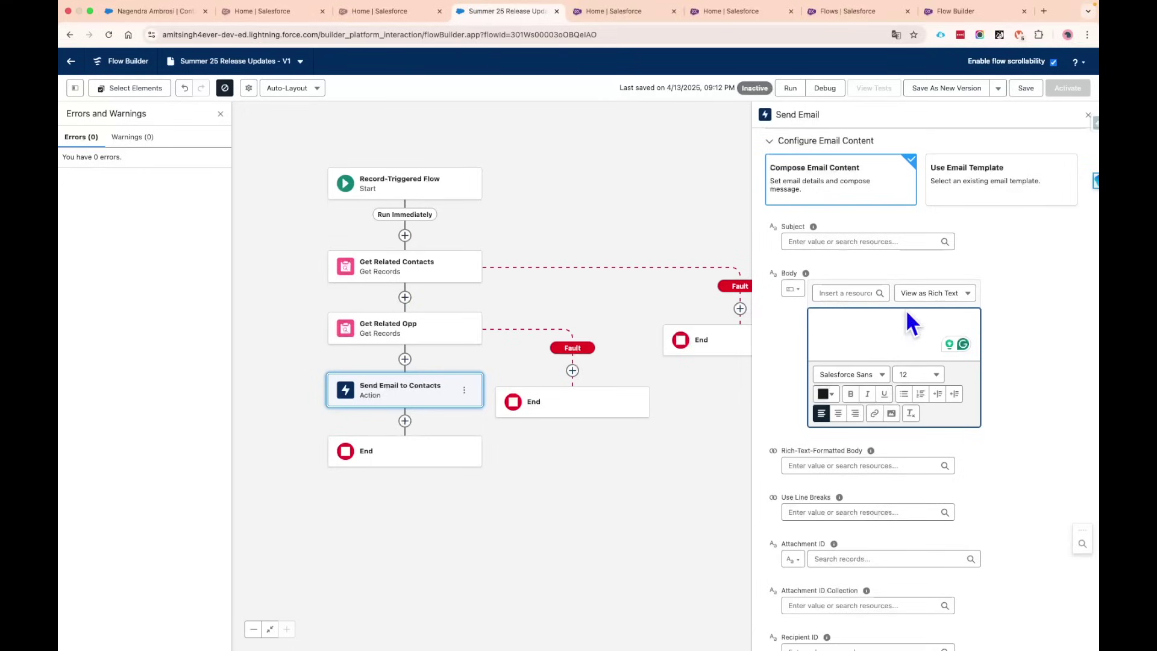
{"action": "type", "text": "Hi "}
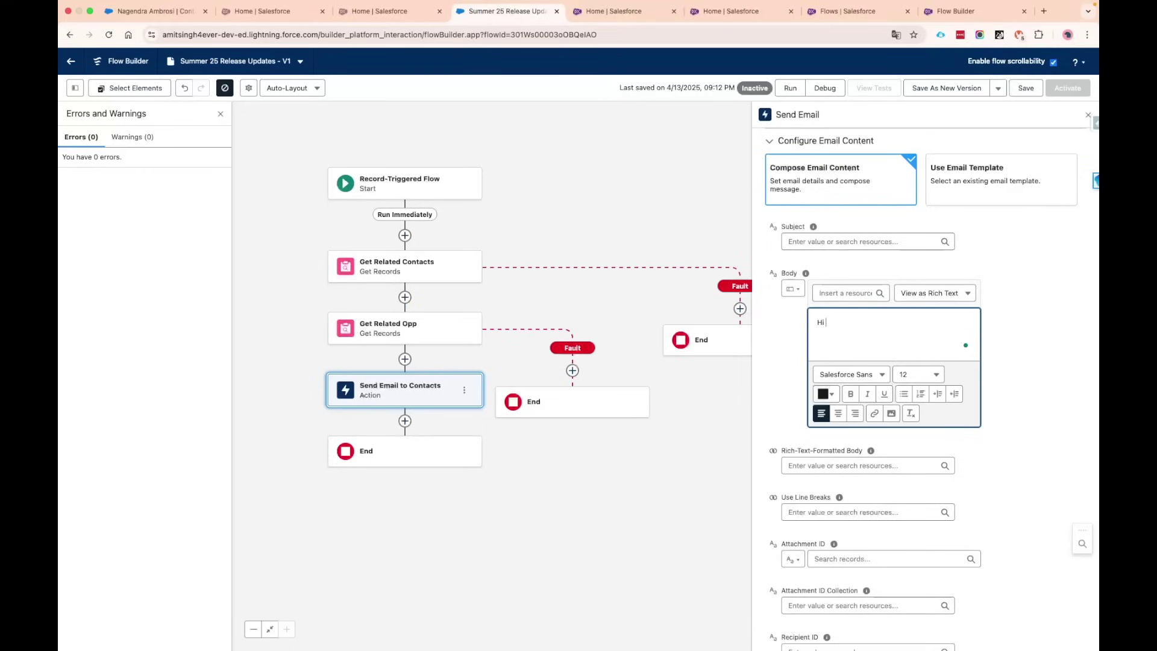
{"action": "type", "text": "hk"}
{"action": "left_click_drag", "start_coordinate": [879, 341], "coordinate": [806, 329]}
{"action": "key", "text": "BackSpace"}
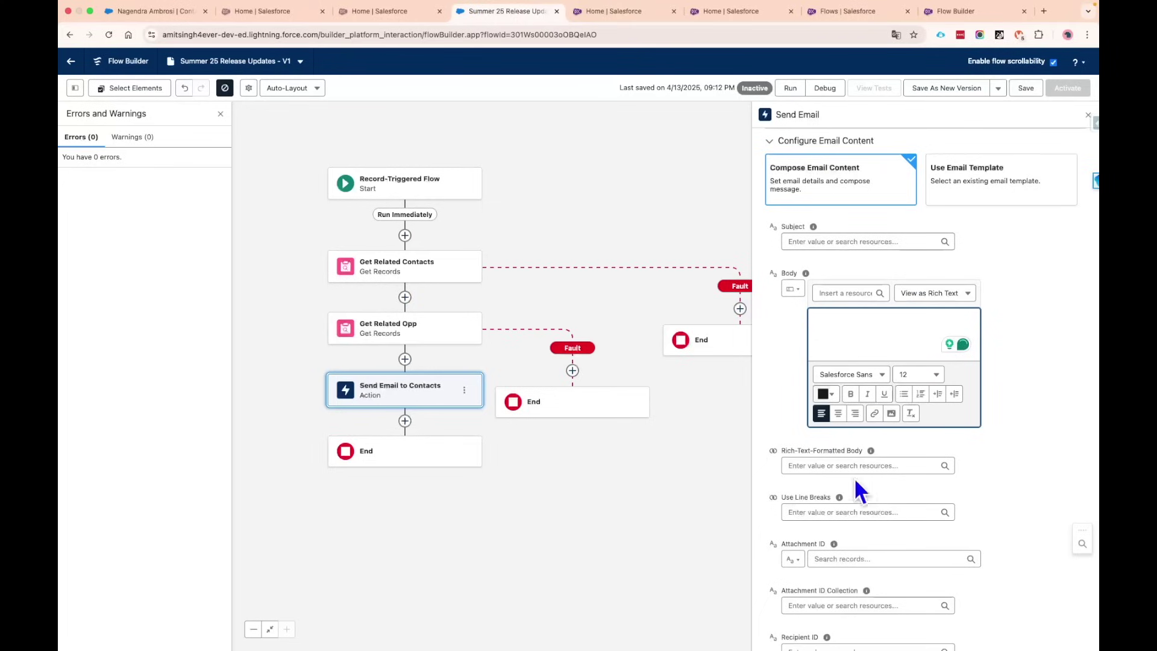
Step: Save the Summer 25 Release Updates flow, check the Send Email fields for validation errors, and close the action's settings
{"action": "scroll", "coordinate": [928, 465], "scroll_direction": "down", "scroll_amount": 2}
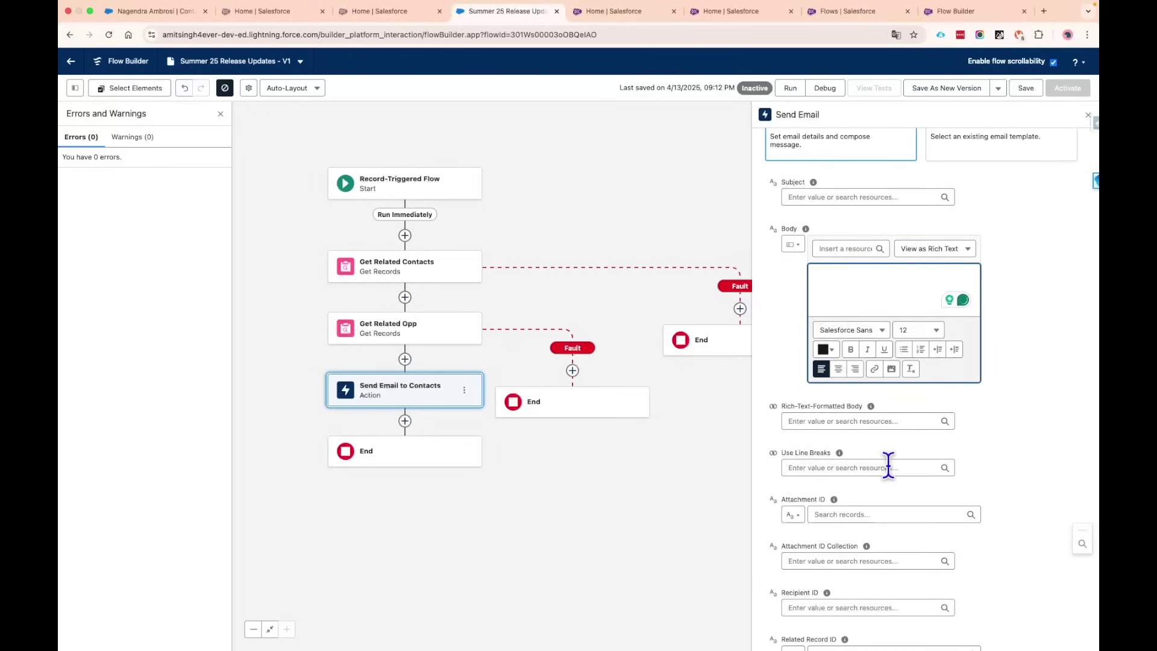
{"action": "scroll", "coordinate": [889, 464], "scroll_direction": "down", "scroll_amount": 3}
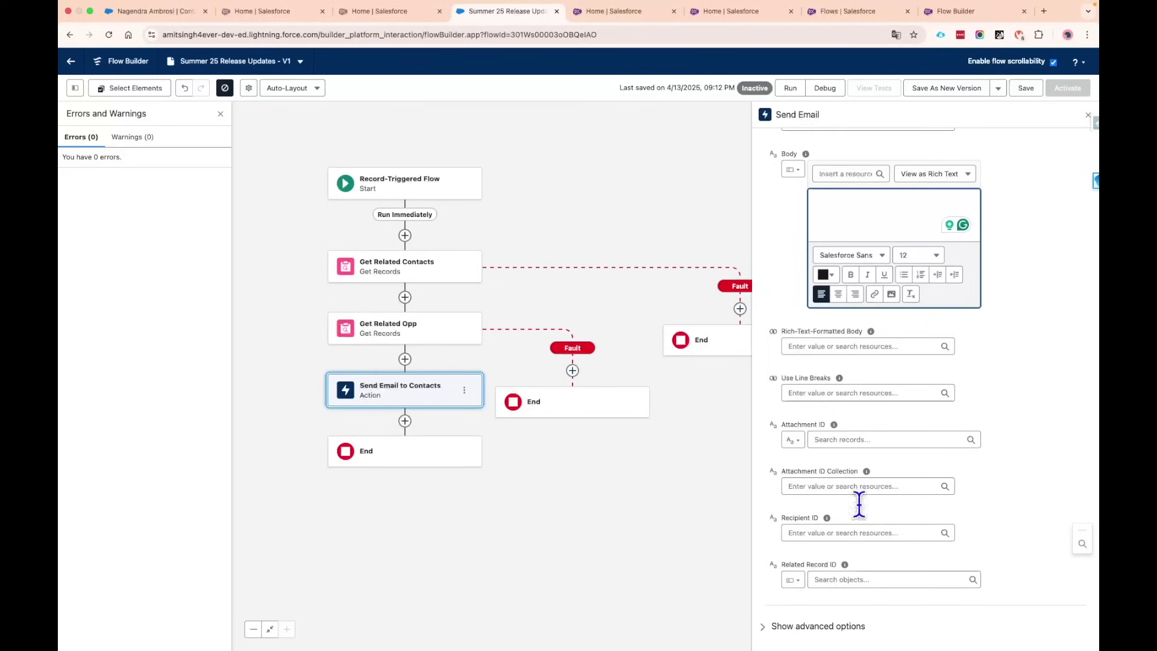
{"action": "scroll", "coordinate": [909, 354], "scroll_direction": "up", "scroll_amount": 15}
{"action": "left_click", "coordinate": [1026, 88]}
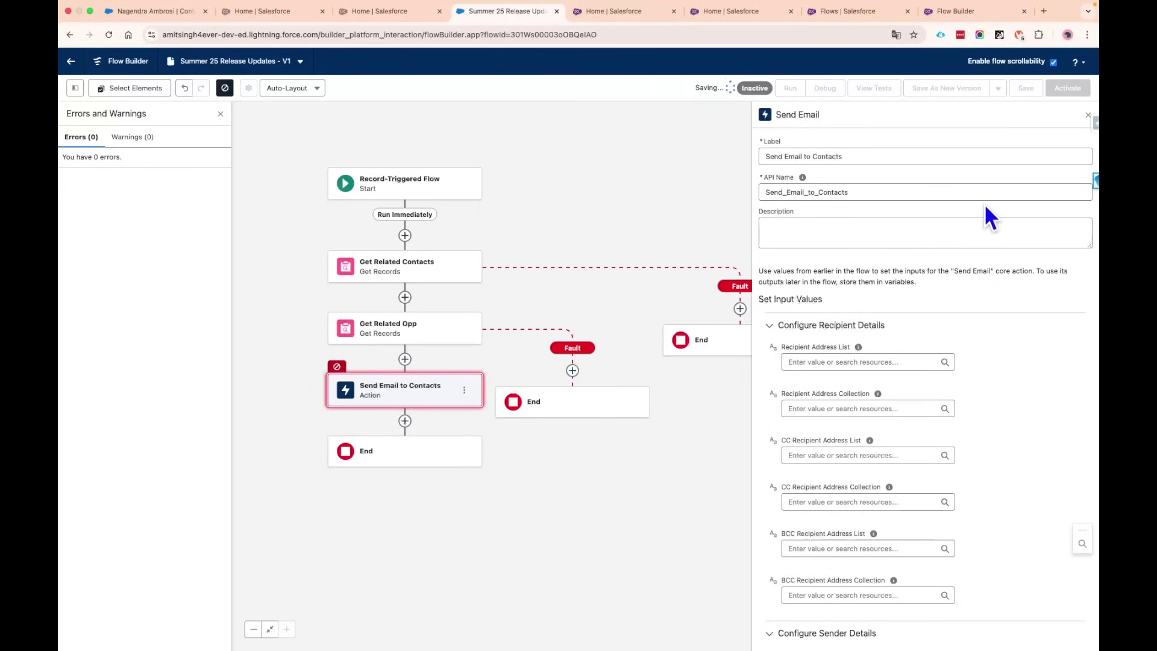
{"action": "scroll", "coordinate": [859, 284], "scroll_direction": "down", "scroll_amount": 10}
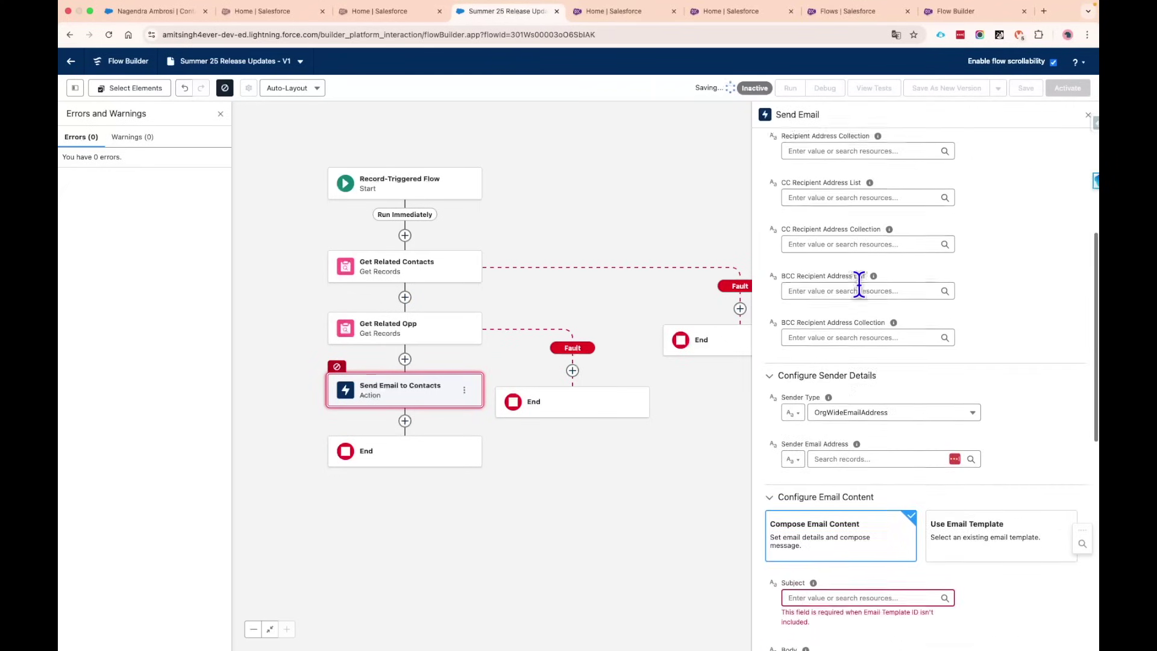
{"action": "scroll", "coordinate": [862, 296], "scroll_direction": "down", "scroll_amount": 5}
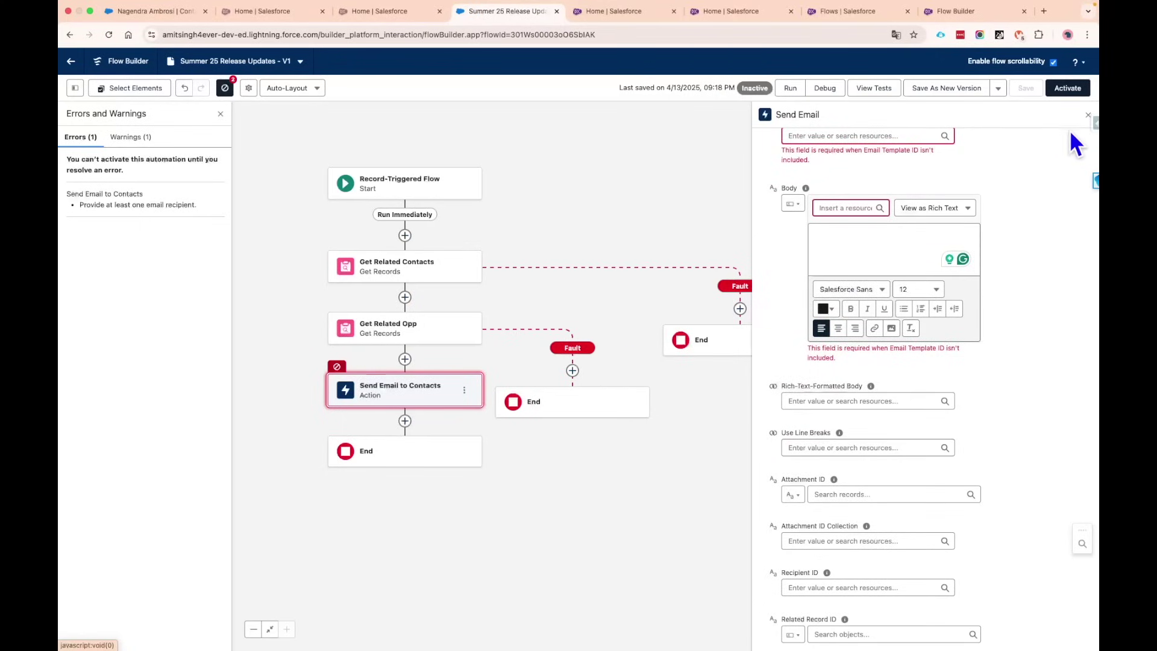
{"action": "left_click", "coordinate": [1087, 115]}
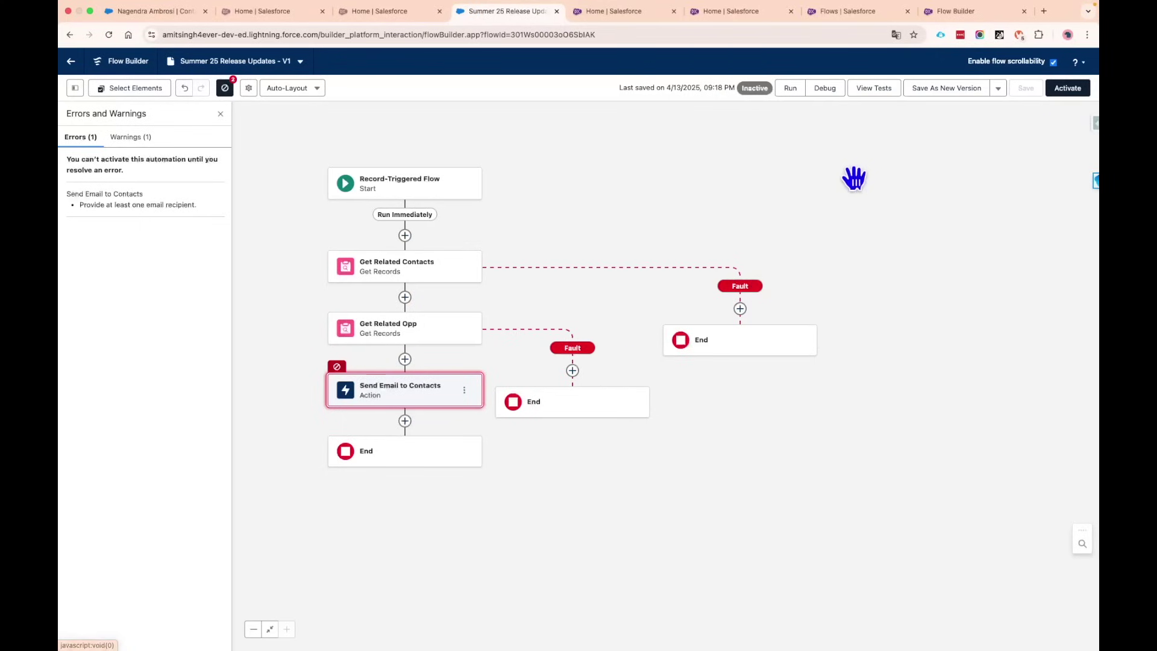
{"action": "left_click_drag", "start_coordinate": [728, 195], "coordinate": [804, 210]}
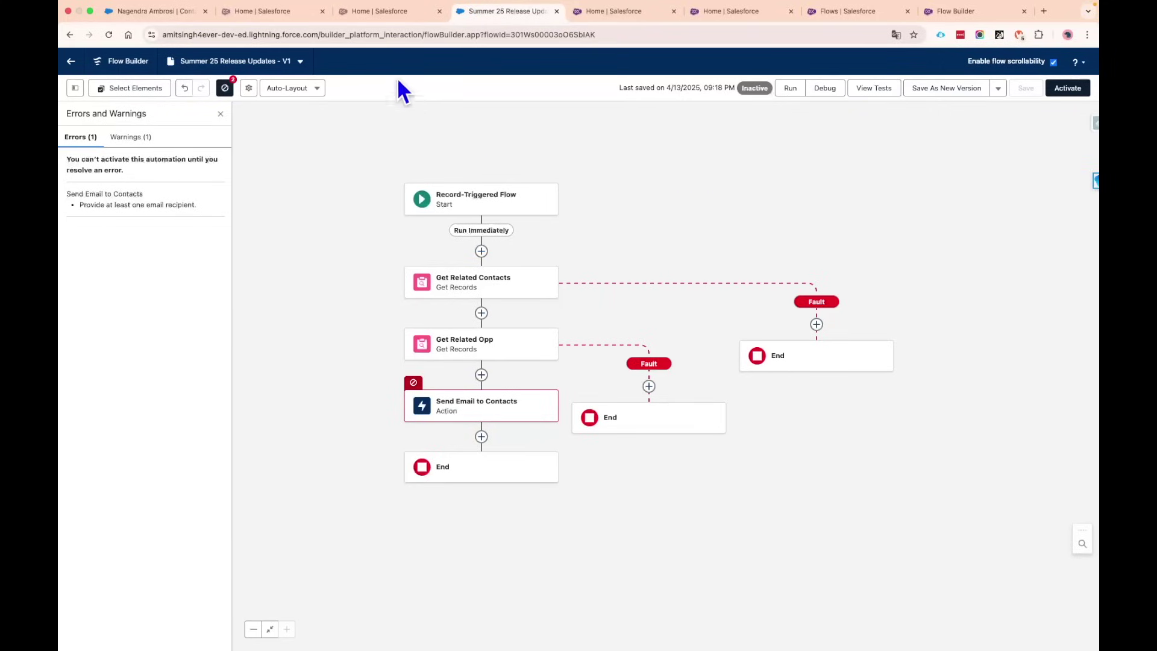
Step: In the Summer 25 org's Setup, search for App Manager and open it
{"action": "left_click", "coordinate": [387, 14]}
{"action": "left_click", "coordinate": [133, 126]}
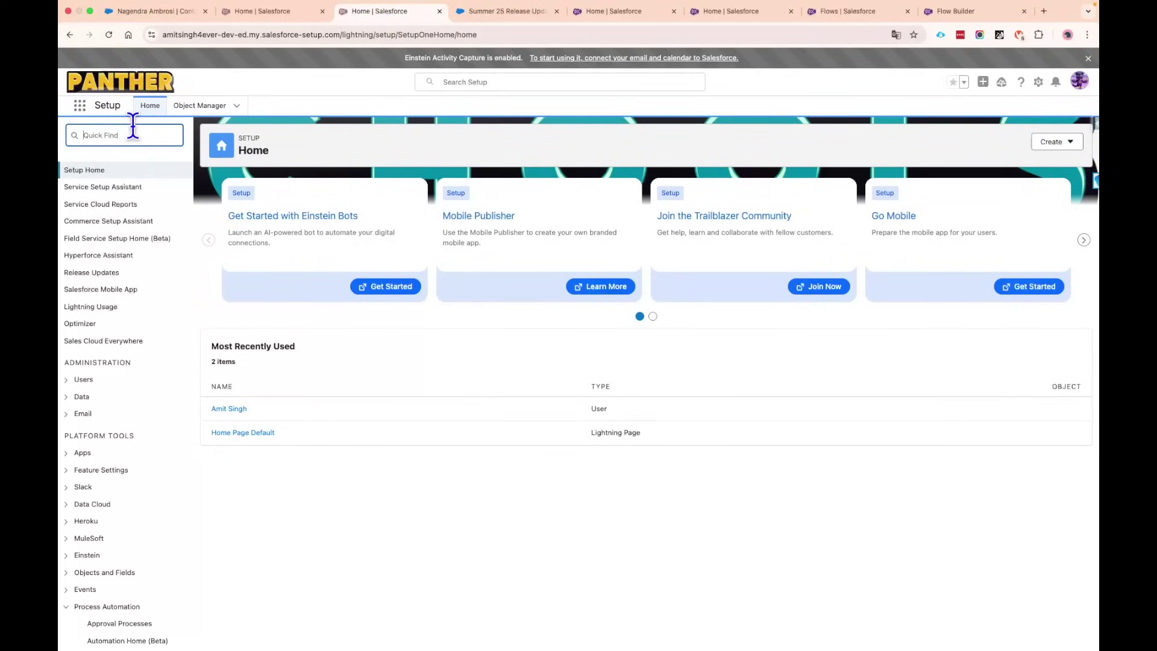
{"action": "type", "text": "App Manager"}
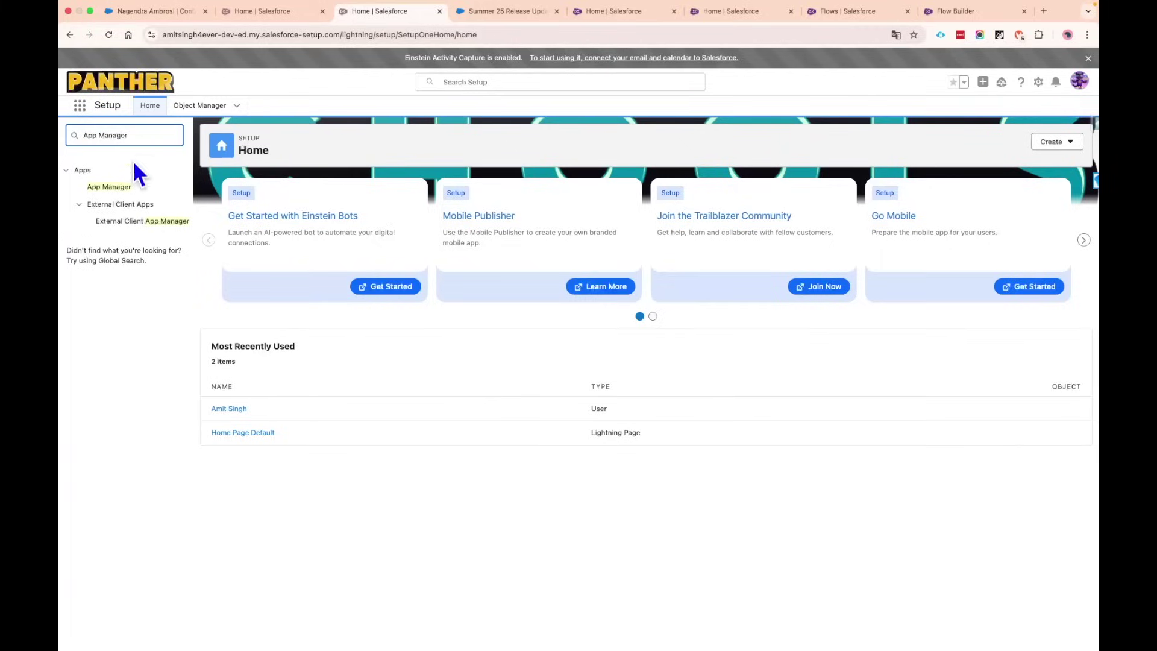
{"action": "left_click", "coordinate": [112, 188]}
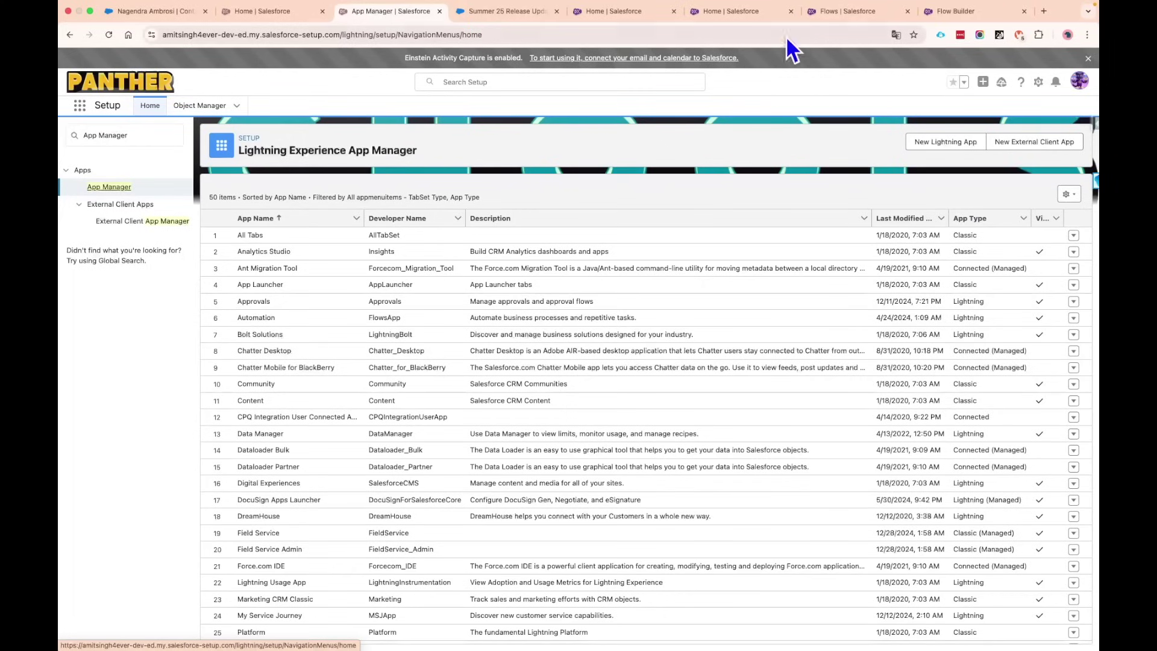
Step: In the earlier-version org's Setup, open App Manager and bring up the creation options for a new connected app
{"action": "left_click", "coordinate": [841, 11]}
{"action": "left_click", "coordinate": [156, 116]}
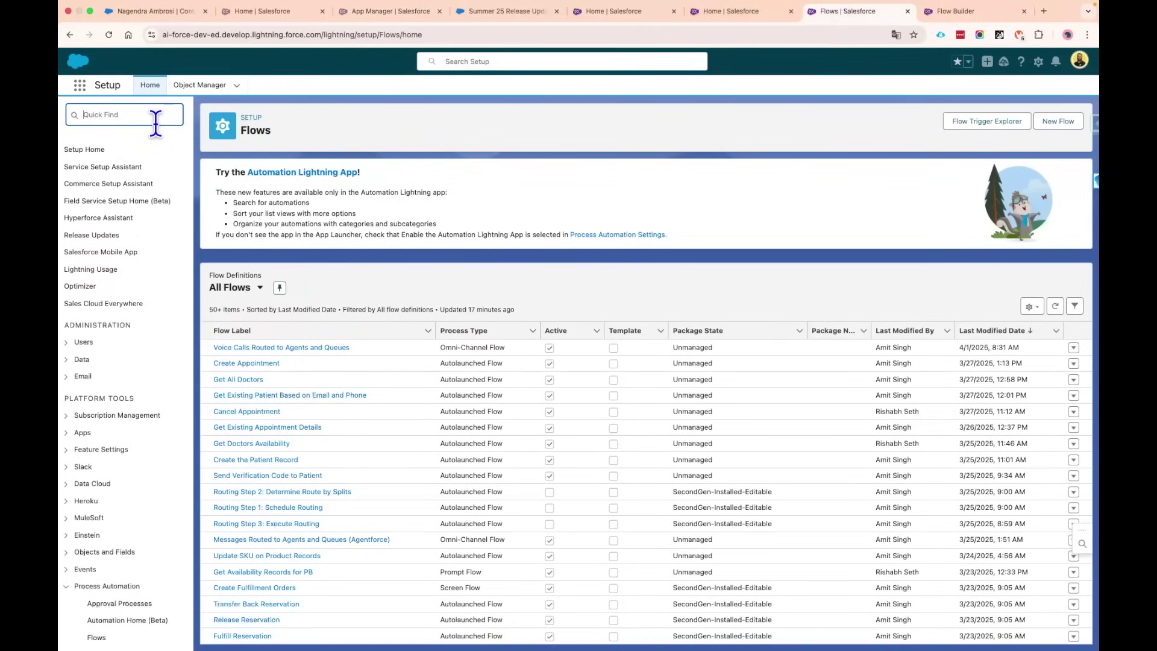
{"action": "type", "text": "App mana"}
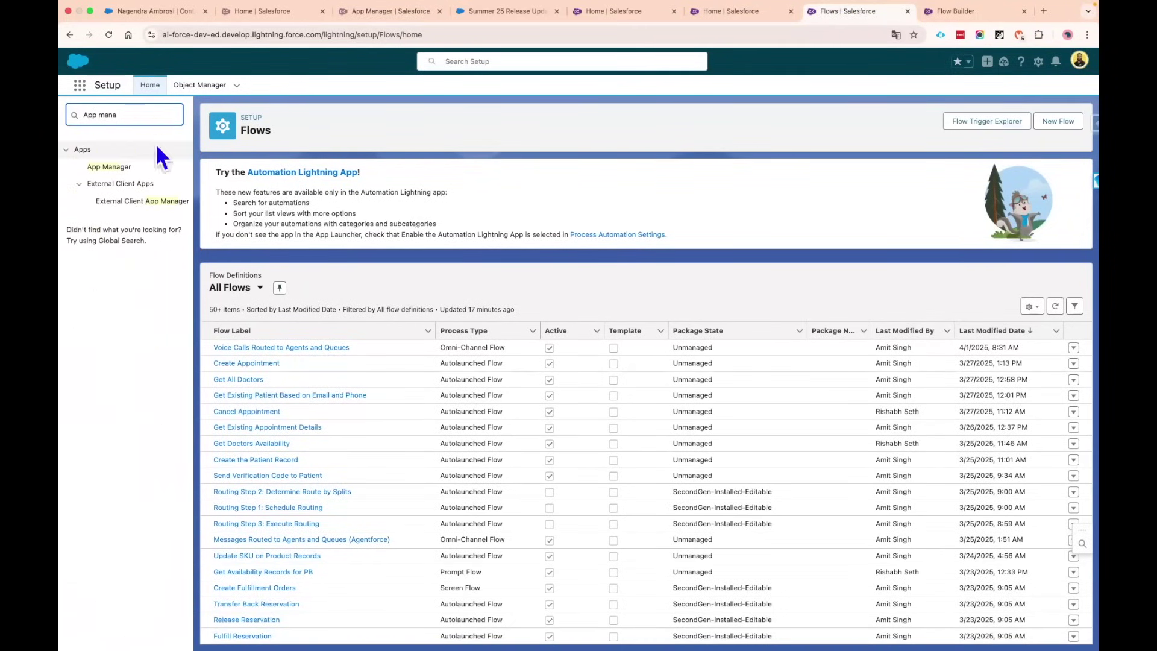
{"action": "left_click", "coordinate": [109, 168]}
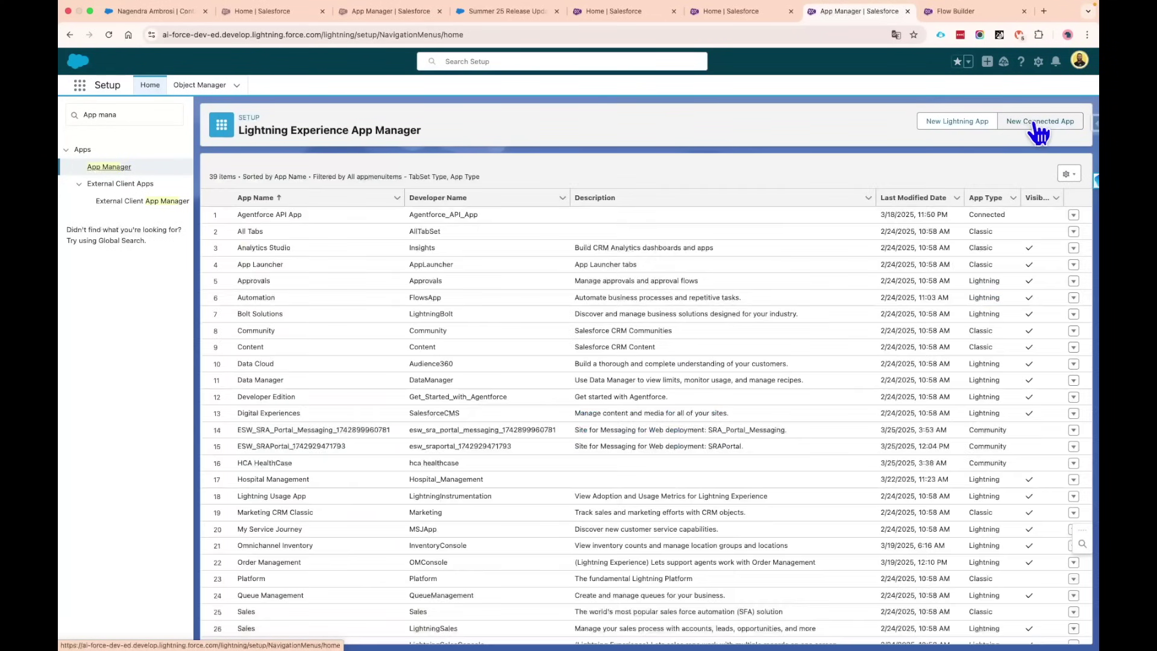
{"action": "left_click", "coordinate": [1036, 124]}
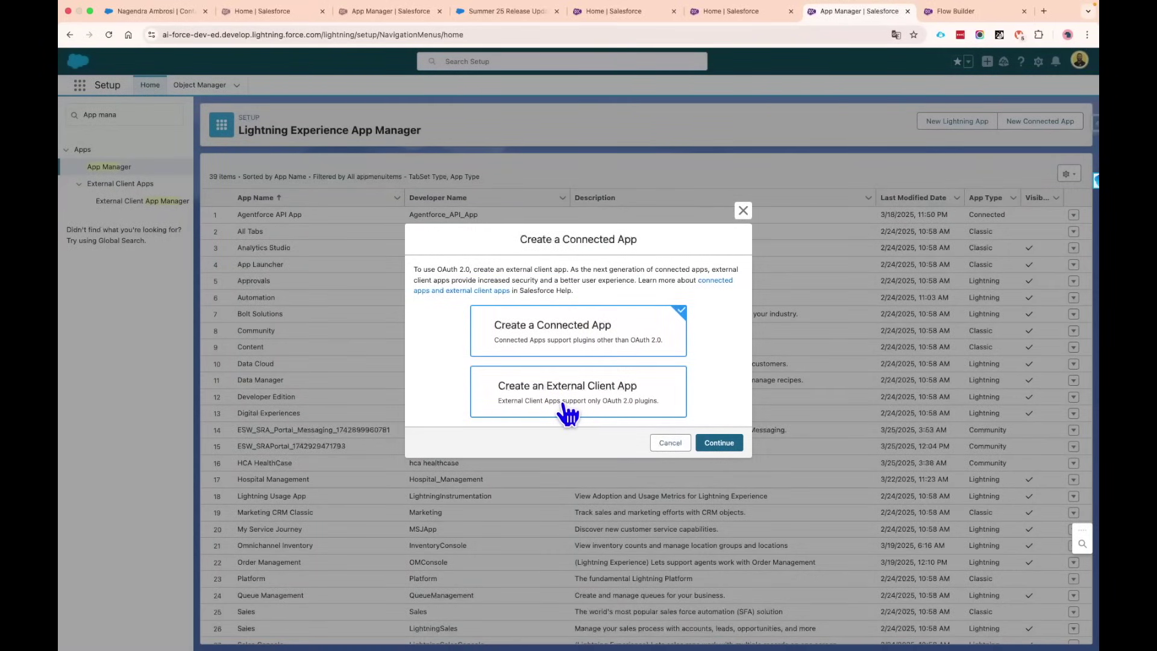
Step: Return to the Summer 25 org's App Manager, open the new external client app form for viewing, and cancel it
{"action": "left_click", "coordinate": [382, 16]}
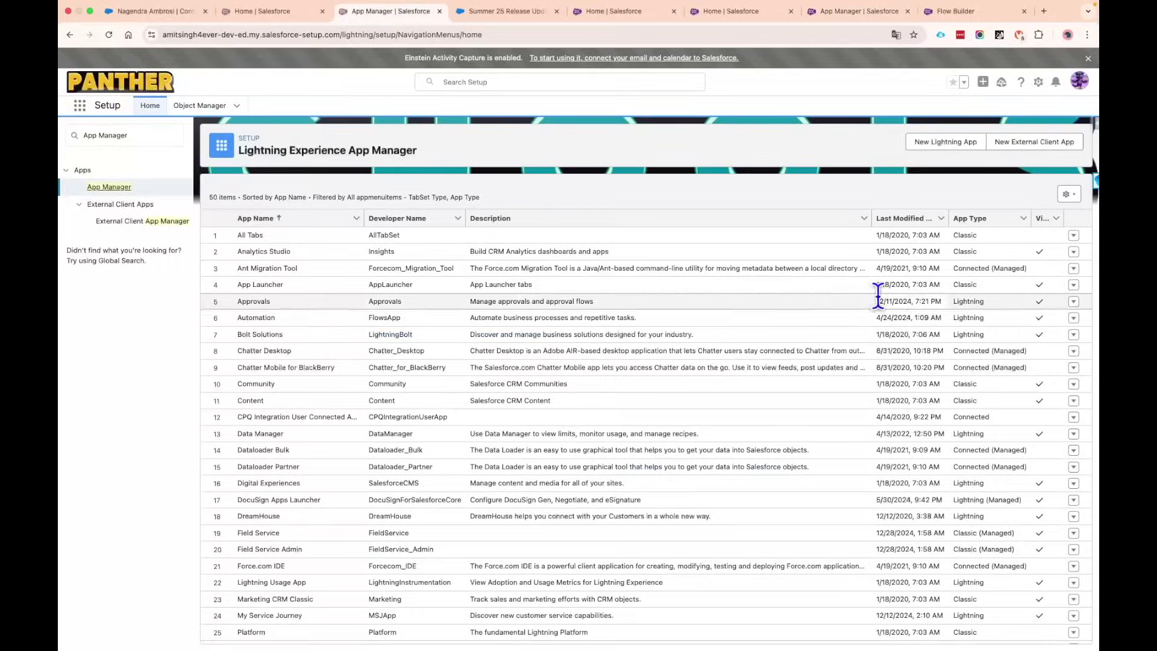
{"action": "left_click", "coordinate": [1032, 145]}
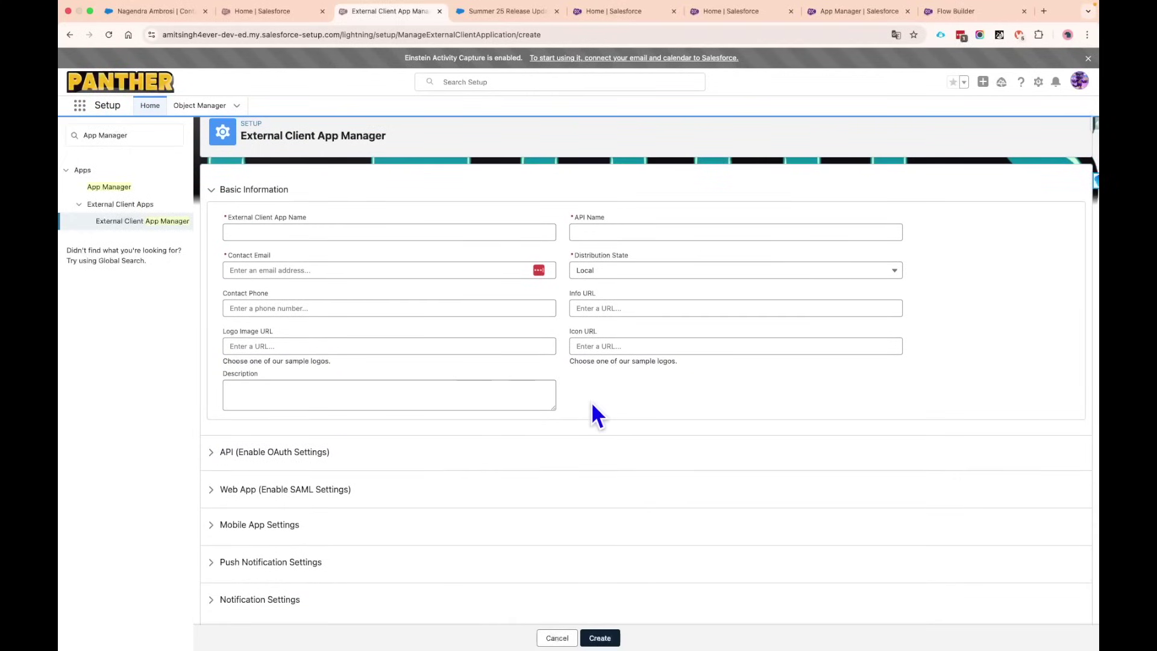
{"action": "left_click", "coordinate": [548, 642]}
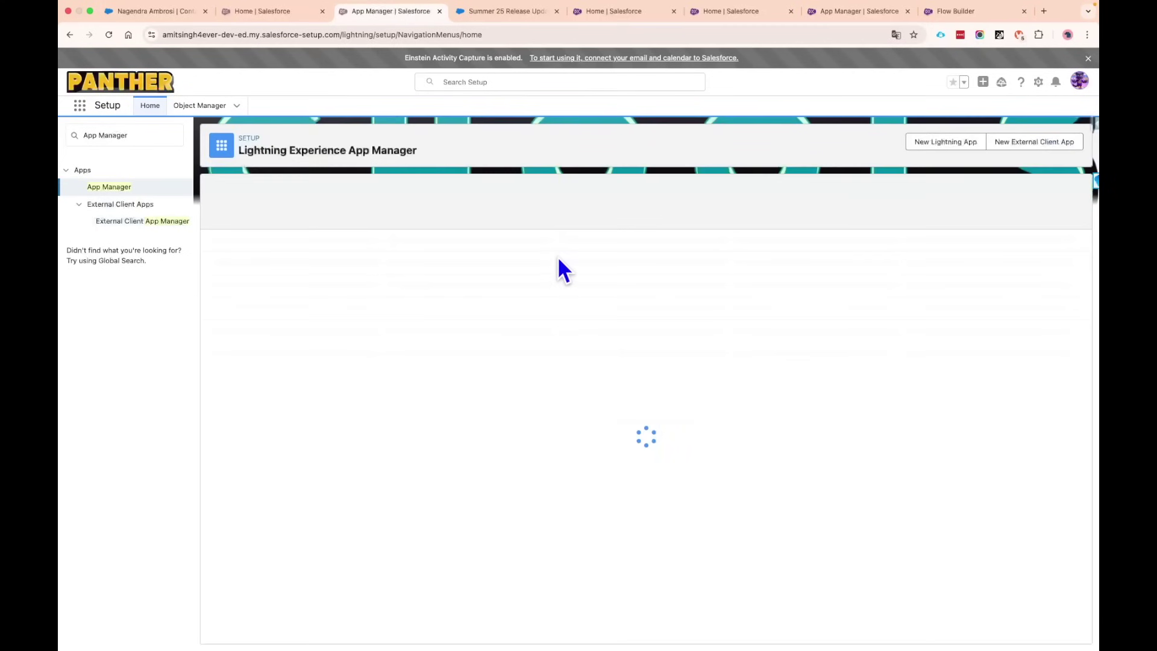
Step: Open Object Manager in the Summer 25 org's Setup
{"action": "left_click", "coordinate": [199, 108]}
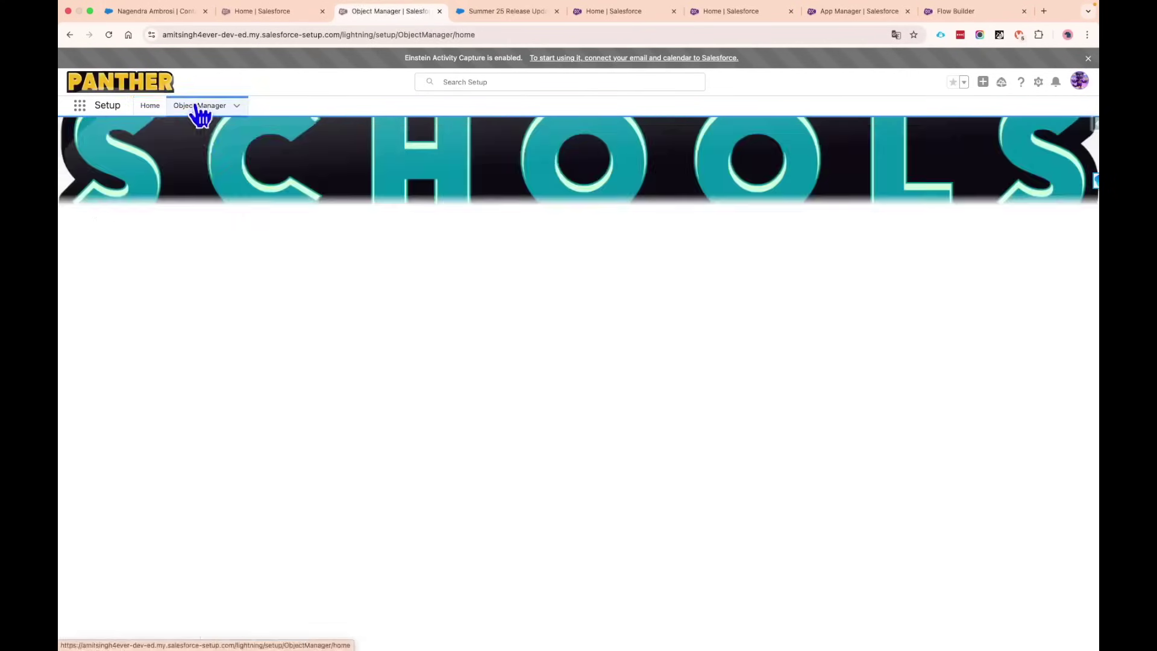